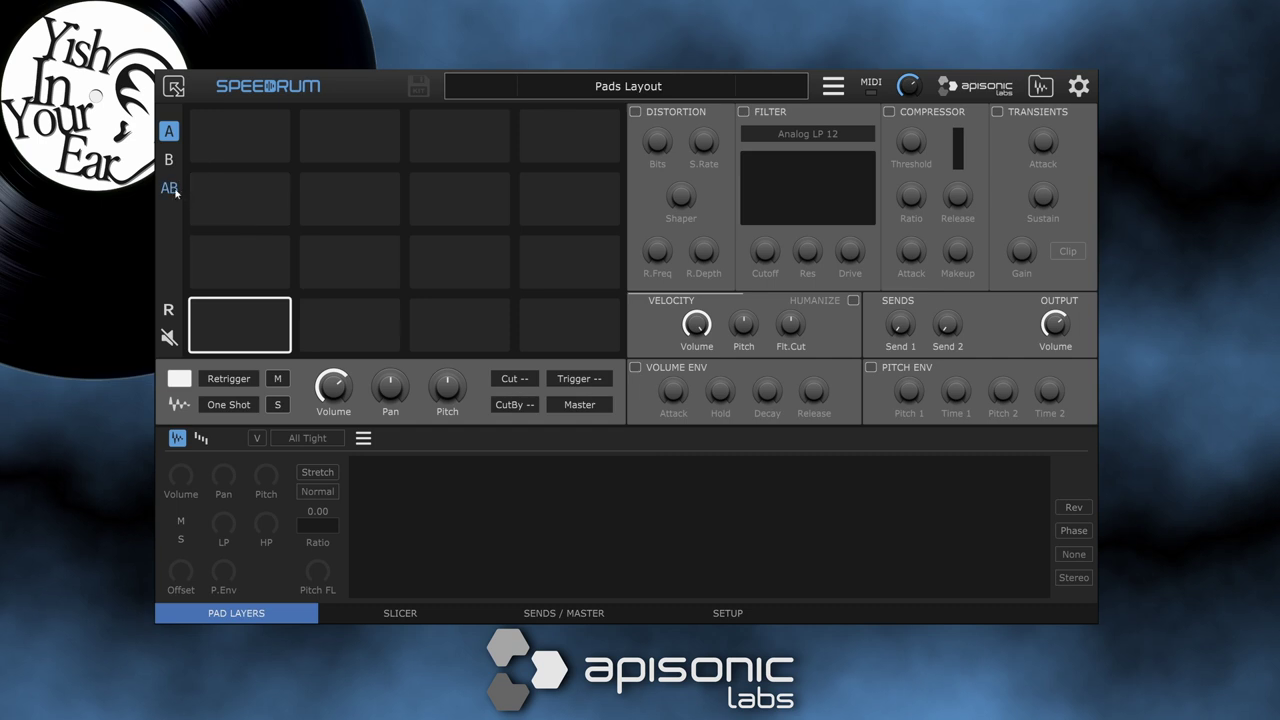
# Show both pad banks together and view the Distortion, Filter, Compressor and Transients sections of pad 1 in turn
pyautogui.click(169, 188)
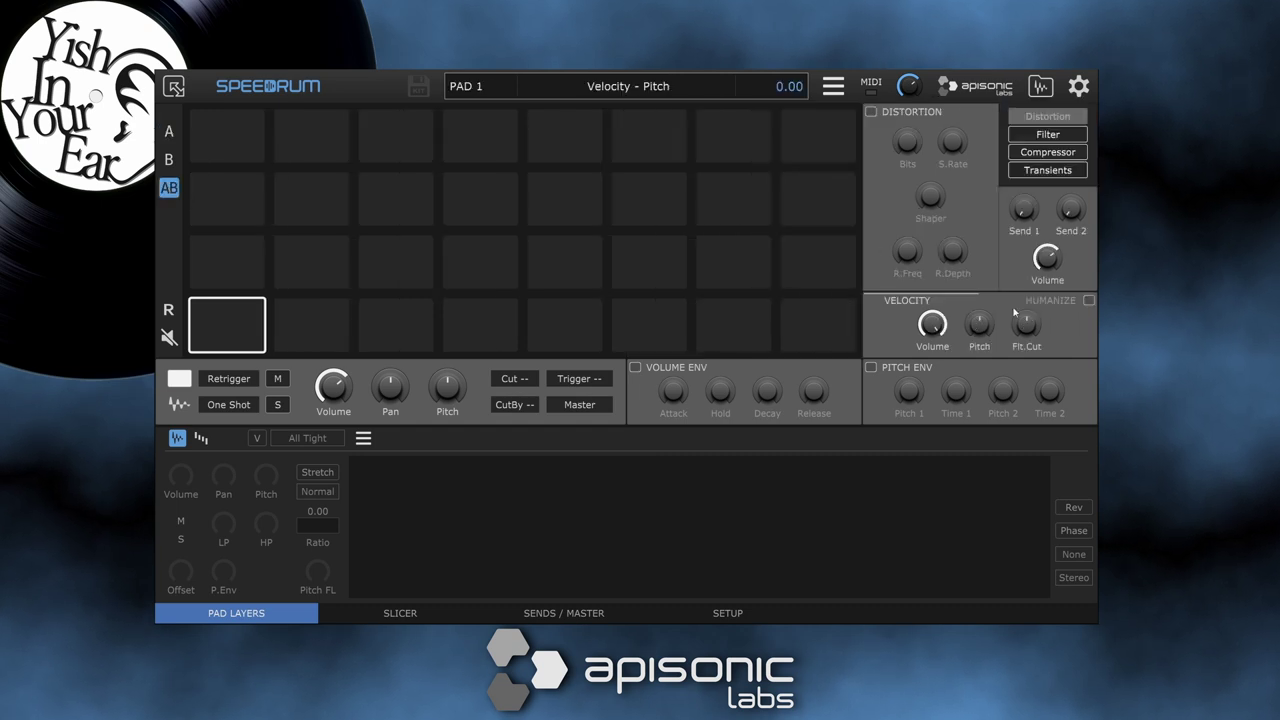
pyautogui.click(1040, 137)
pyautogui.click(1046, 156)
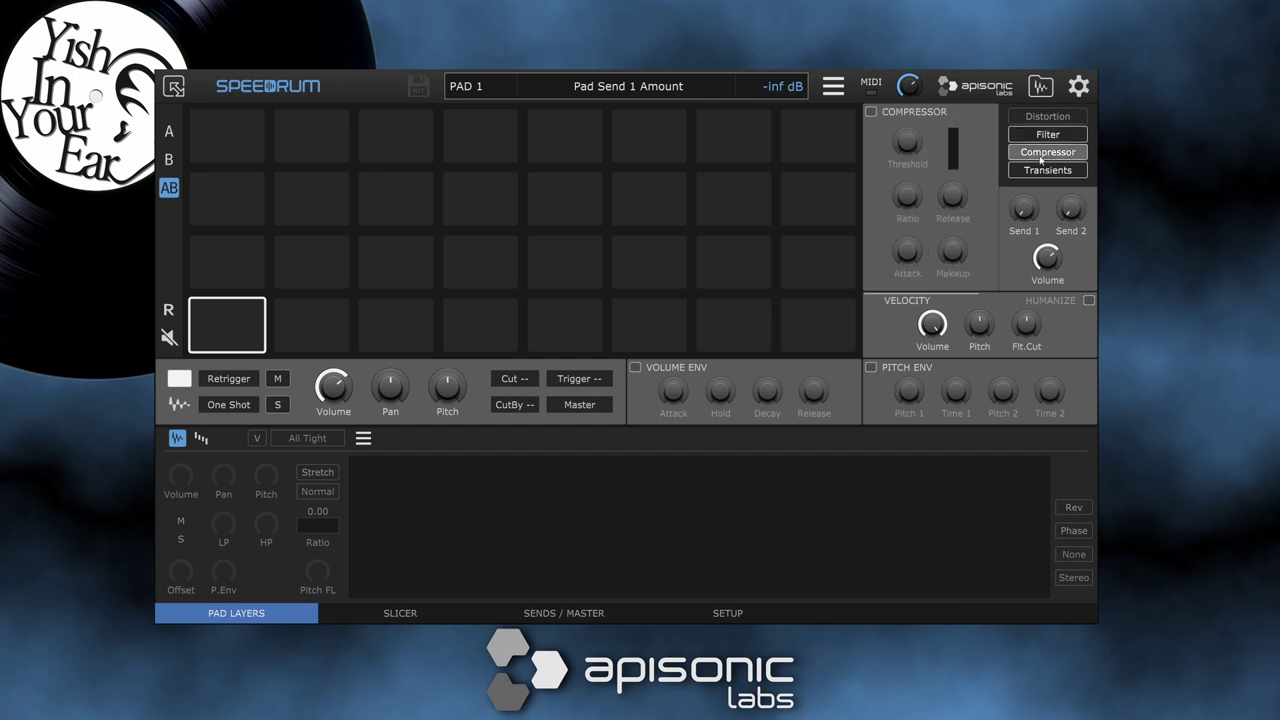
pyautogui.click(1040, 172)
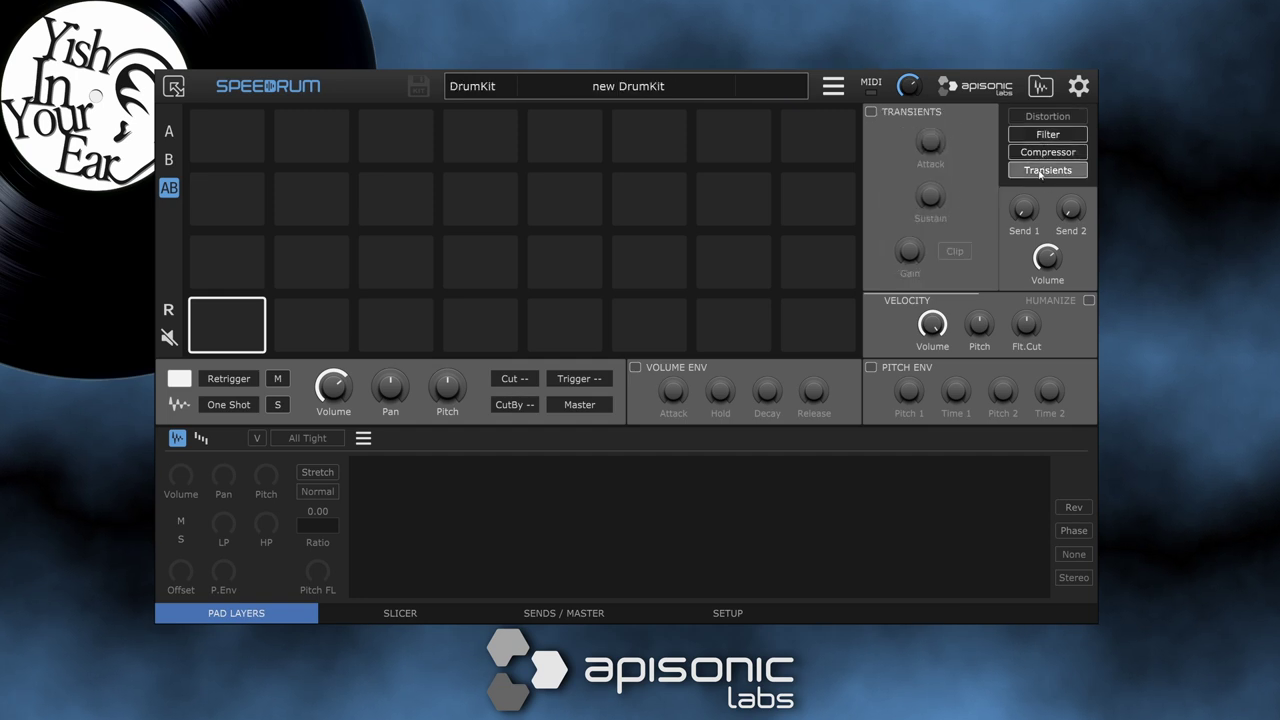
pyautogui.click(1045, 123)
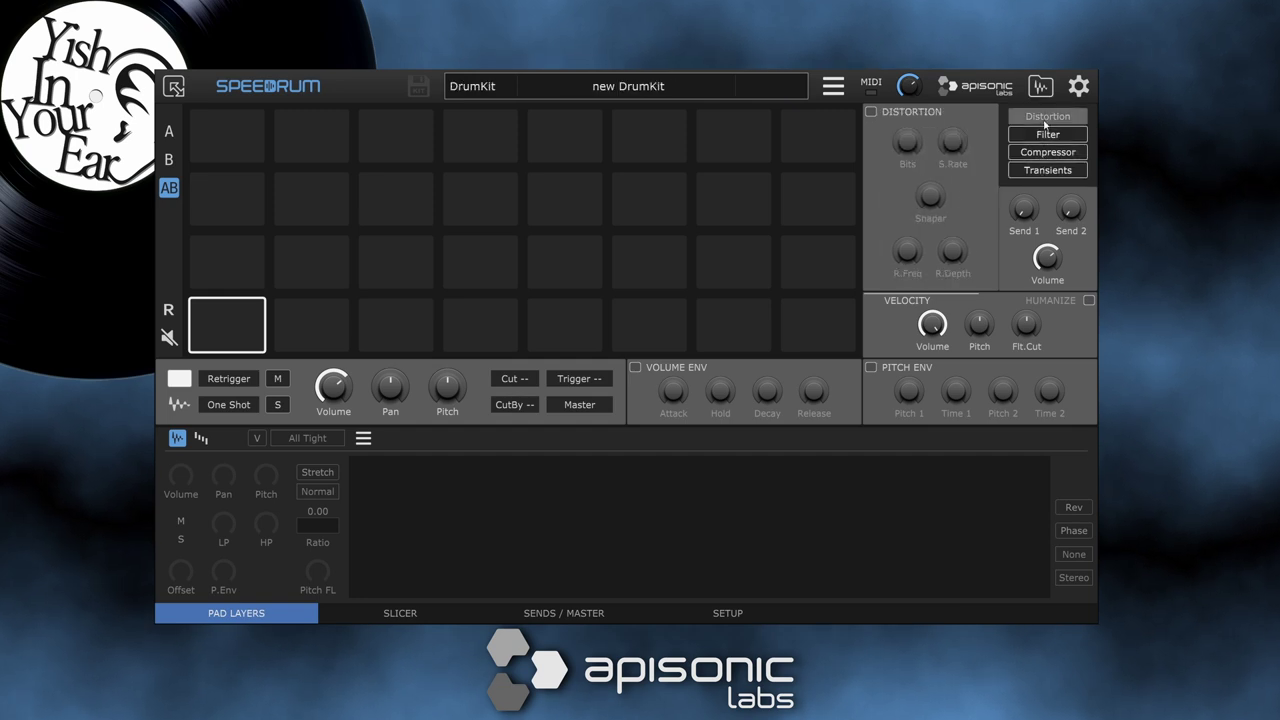
pyautogui.click(1047, 139)
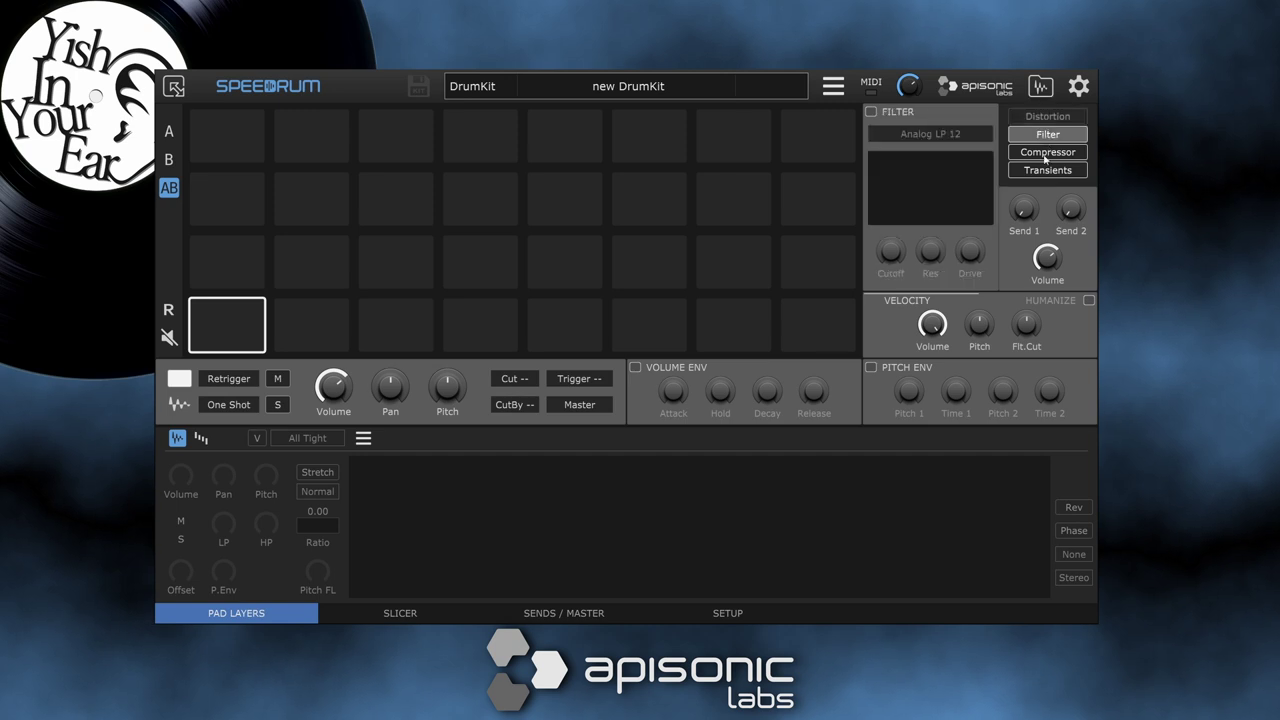
pyautogui.click(1043, 155)
pyautogui.click(1046, 176)
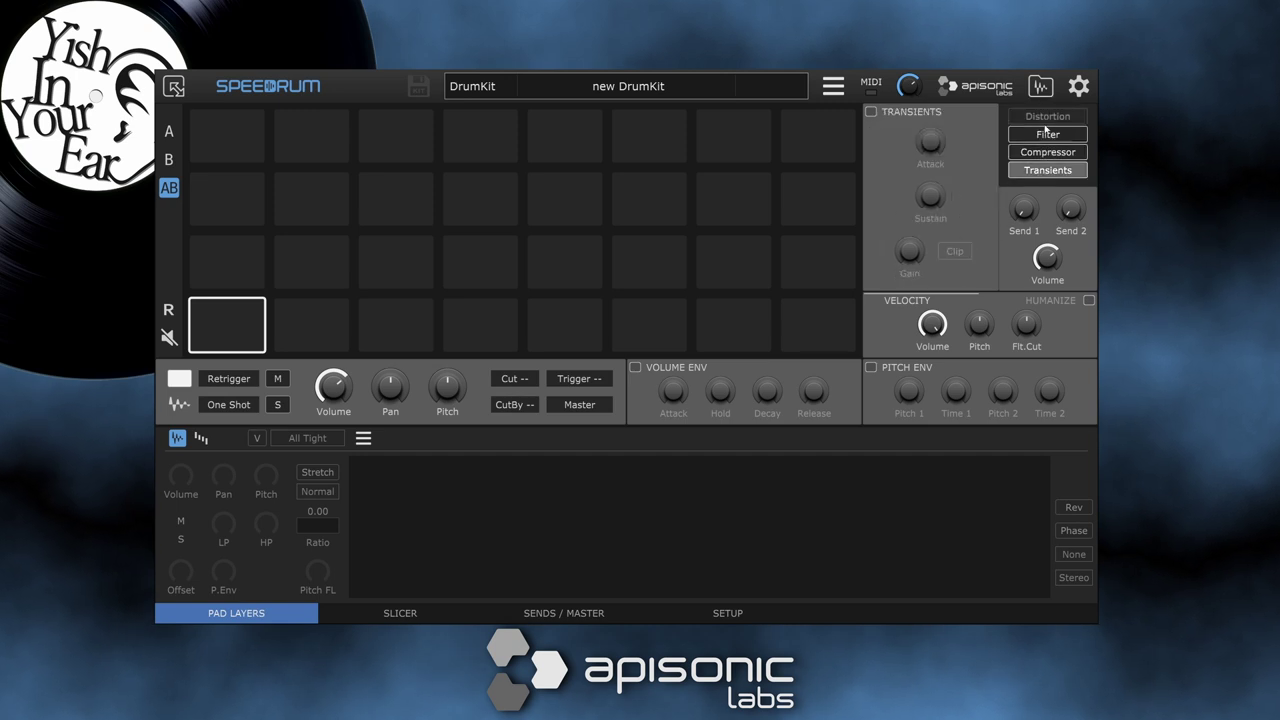
pyautogui.click(1045, 121)
# Compare the bank A, bank B and combined AB pad layouts, finishing on bank A
pyautogui.click(169, 131)
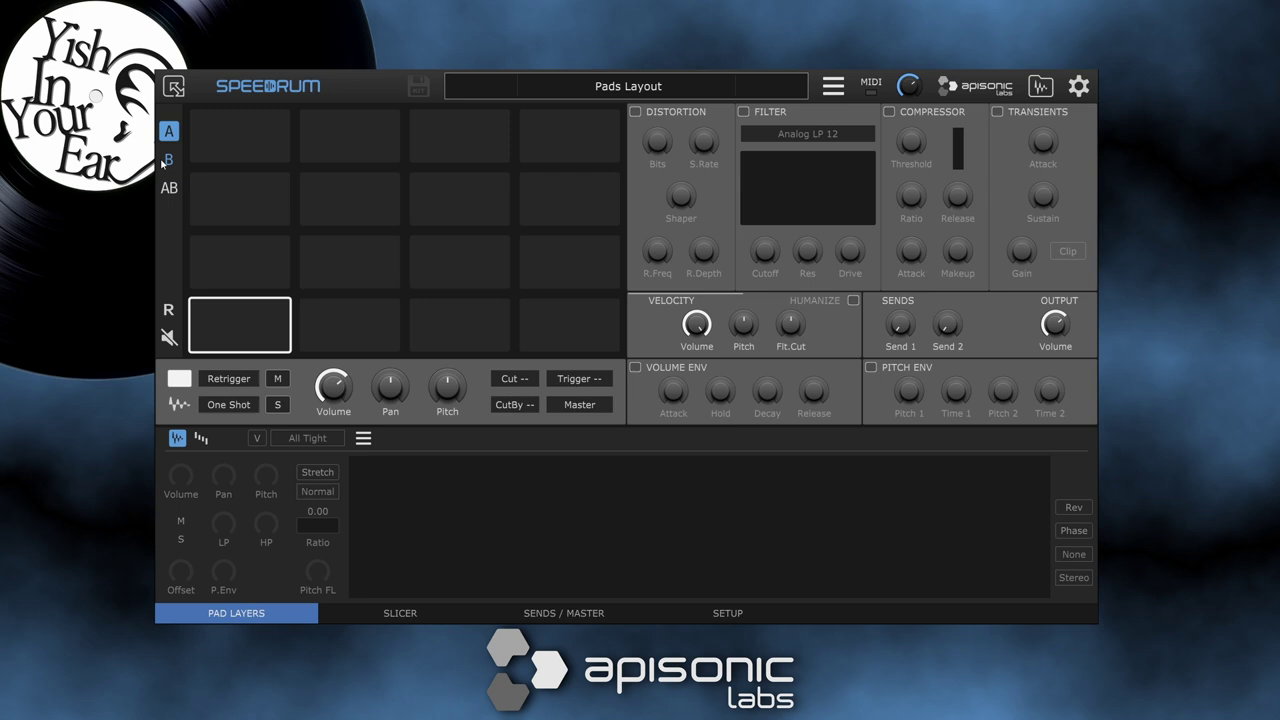
pyautogui.click(169, 159)
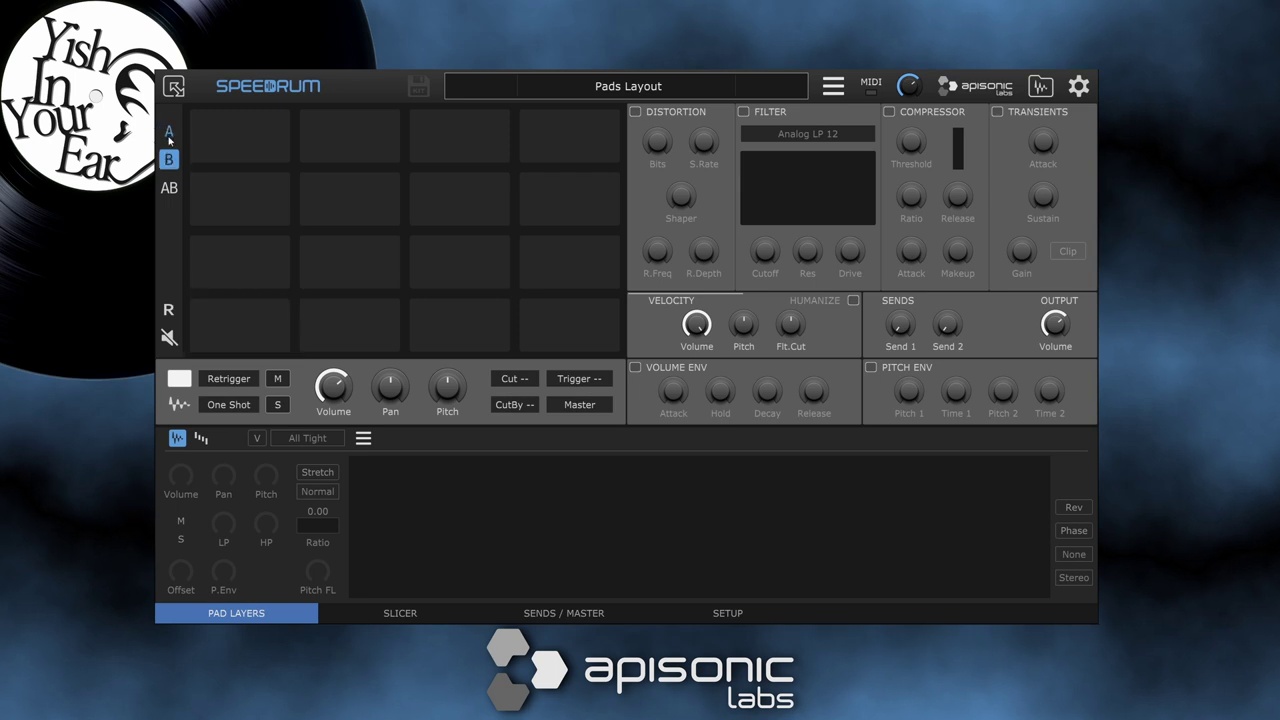
pyautogui.click(169, 133)
pyautogui.click(169, 159)
pyautogui.click(169, 131)
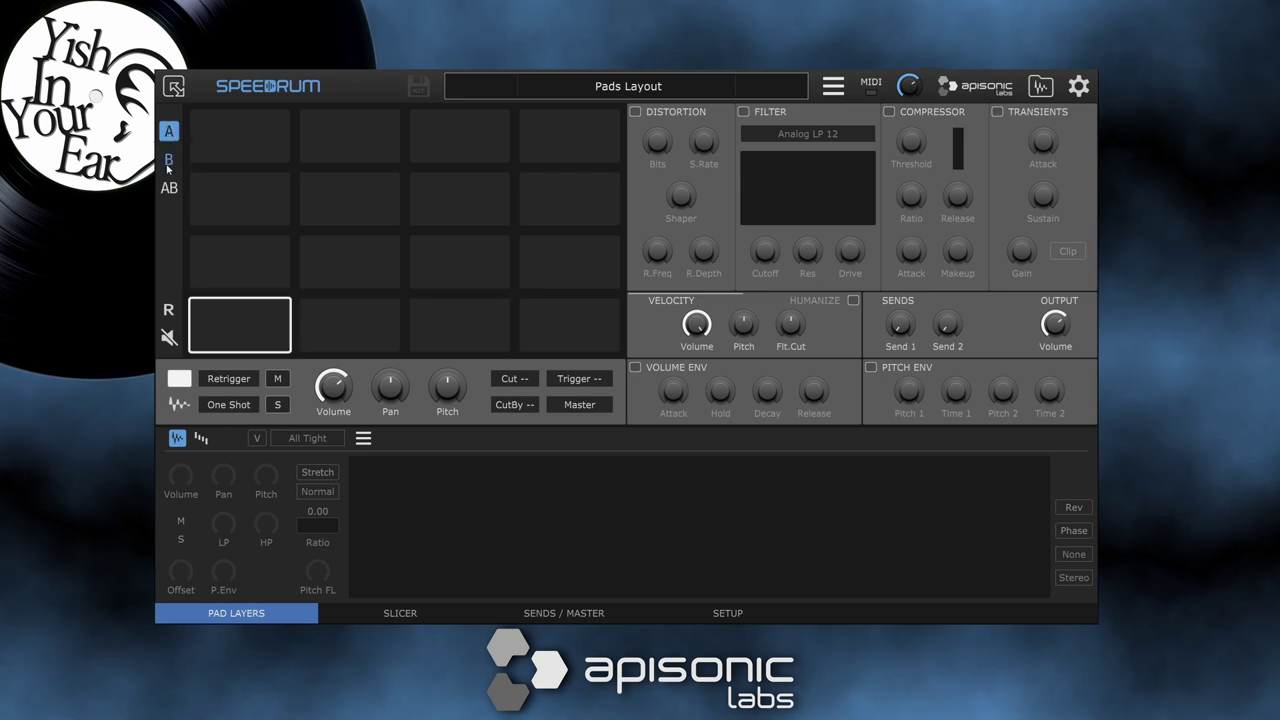
pyautogui.click(169, 187)
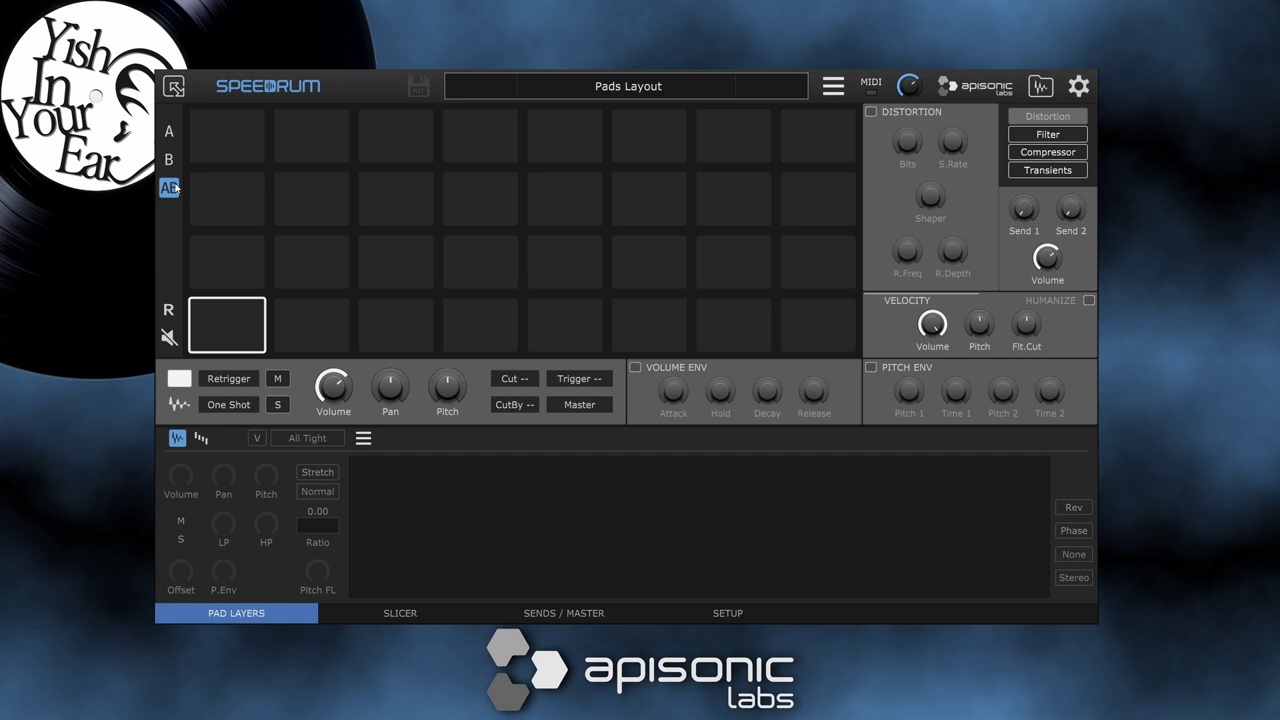
pyautogui.click(169, 131)
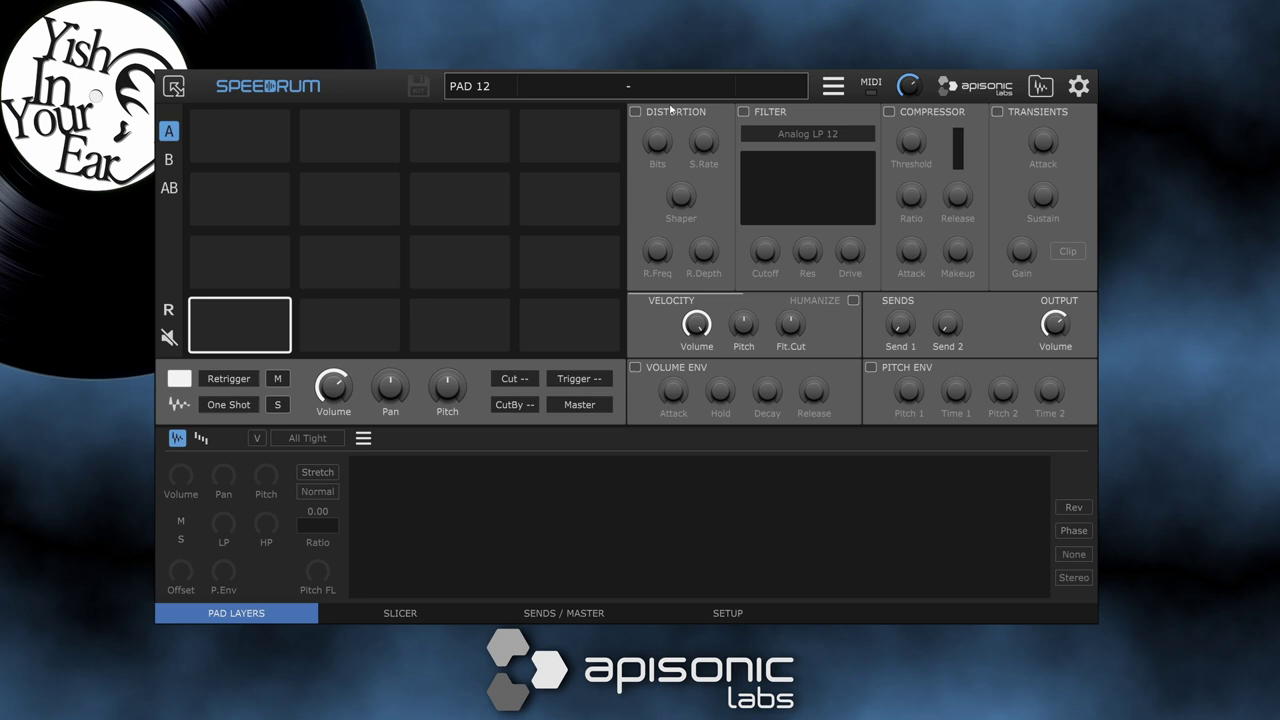
# Enable Distortion on pad 1 and try its bits, sample rate and ring modulation controls
pyautogui.click(634, 111)
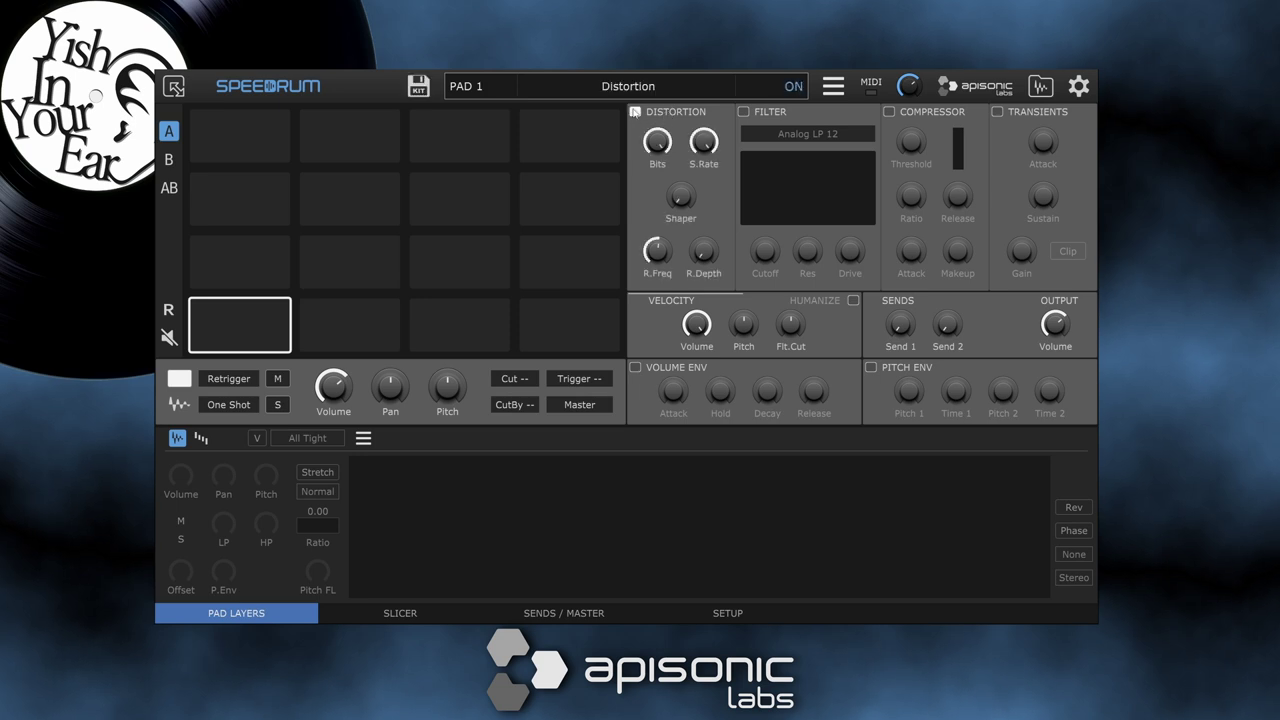
pyautogui.moveTo(657, 141); pyautogui.dragTo(717, 93)
pyautogui.moveTo(715, 145)
pyautogui.mouseDown()
pyautogui.moveTo(716, 160)
pyautogui.moveTo(716, 142)
pyautogui.mouseUp()
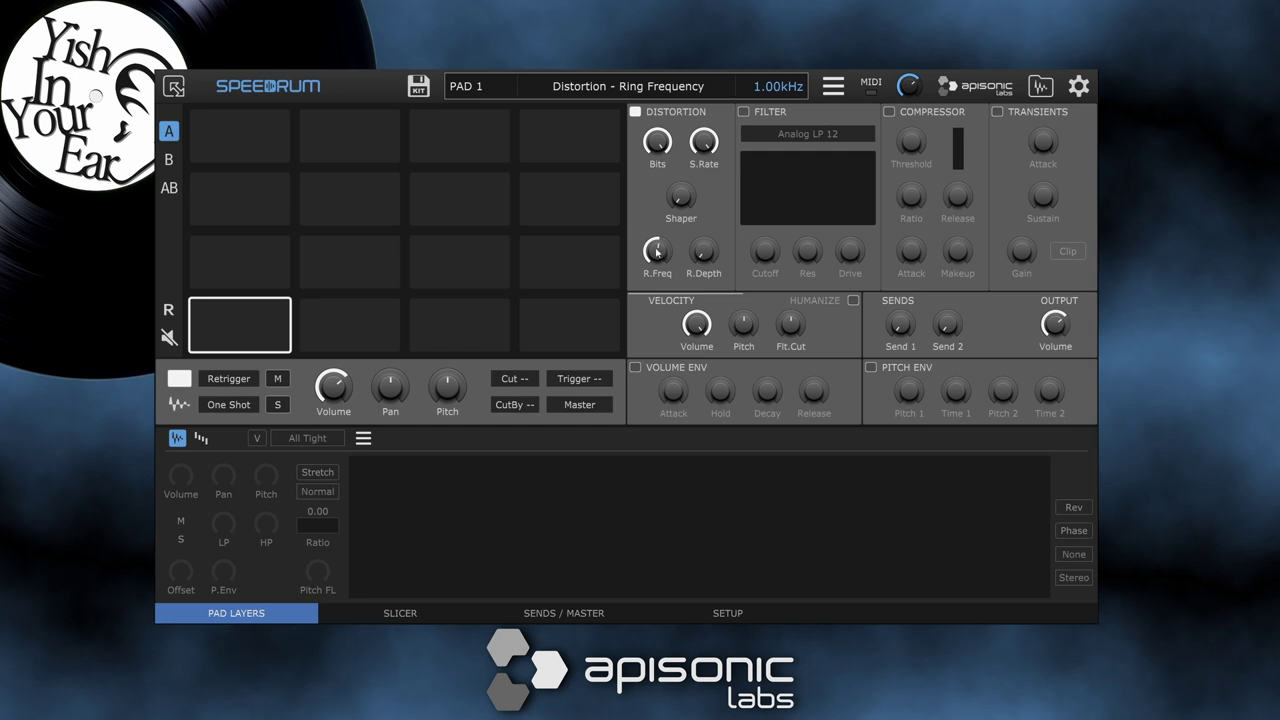
pyautogui.moveTo(657, 252); pyautogui.dragTo(699, 250)
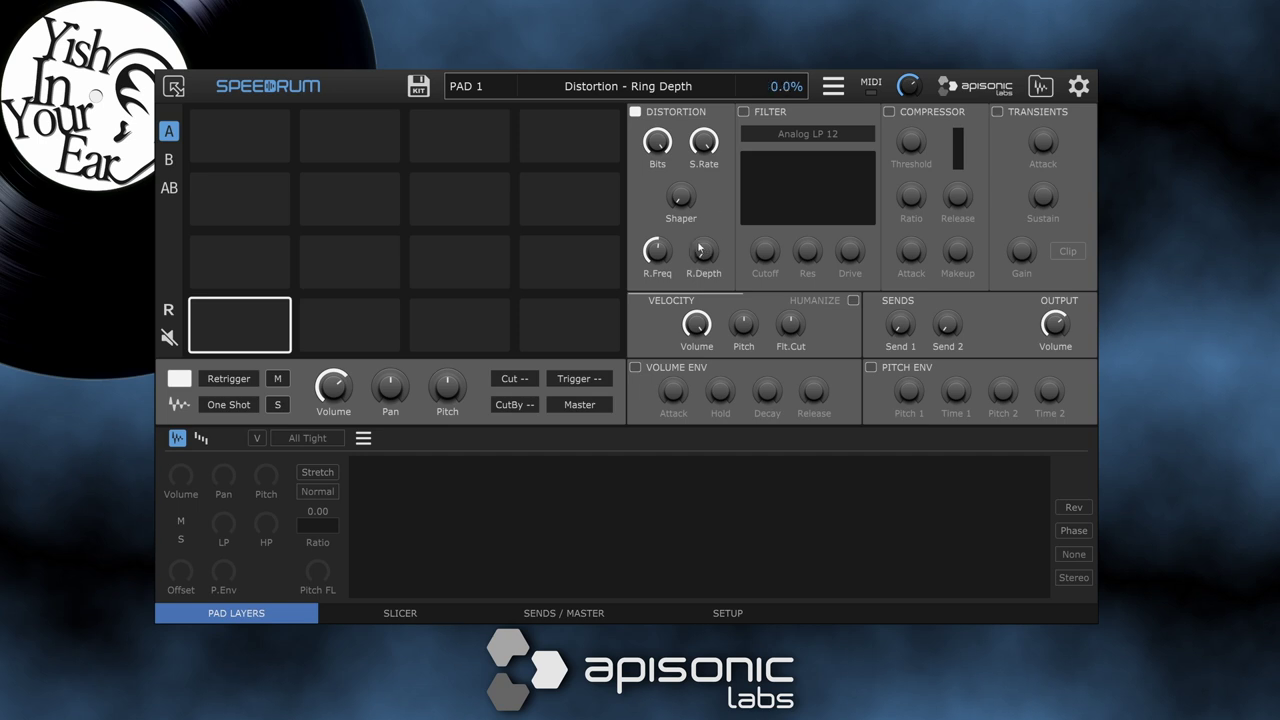
# Enable the filter on pad 1 and look through the Analog and Ladder filter types
pyautogui.click(760, 112)
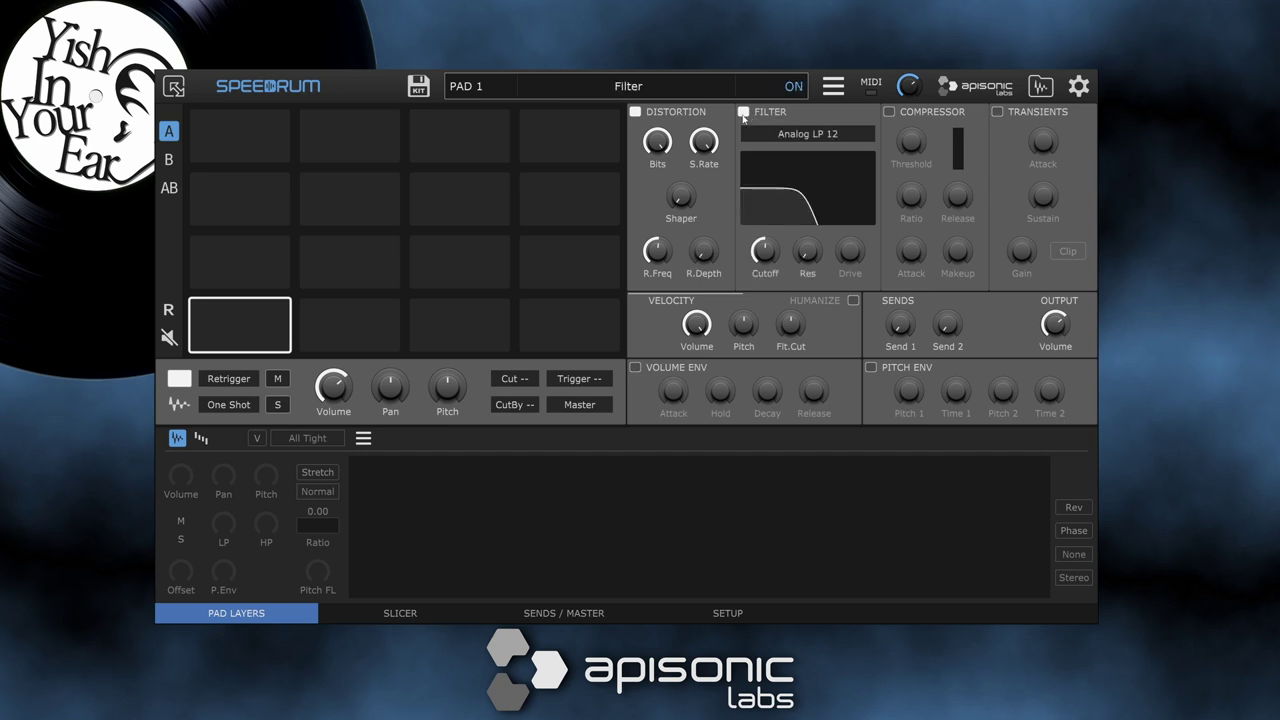
pyautogui.click(800, 134)
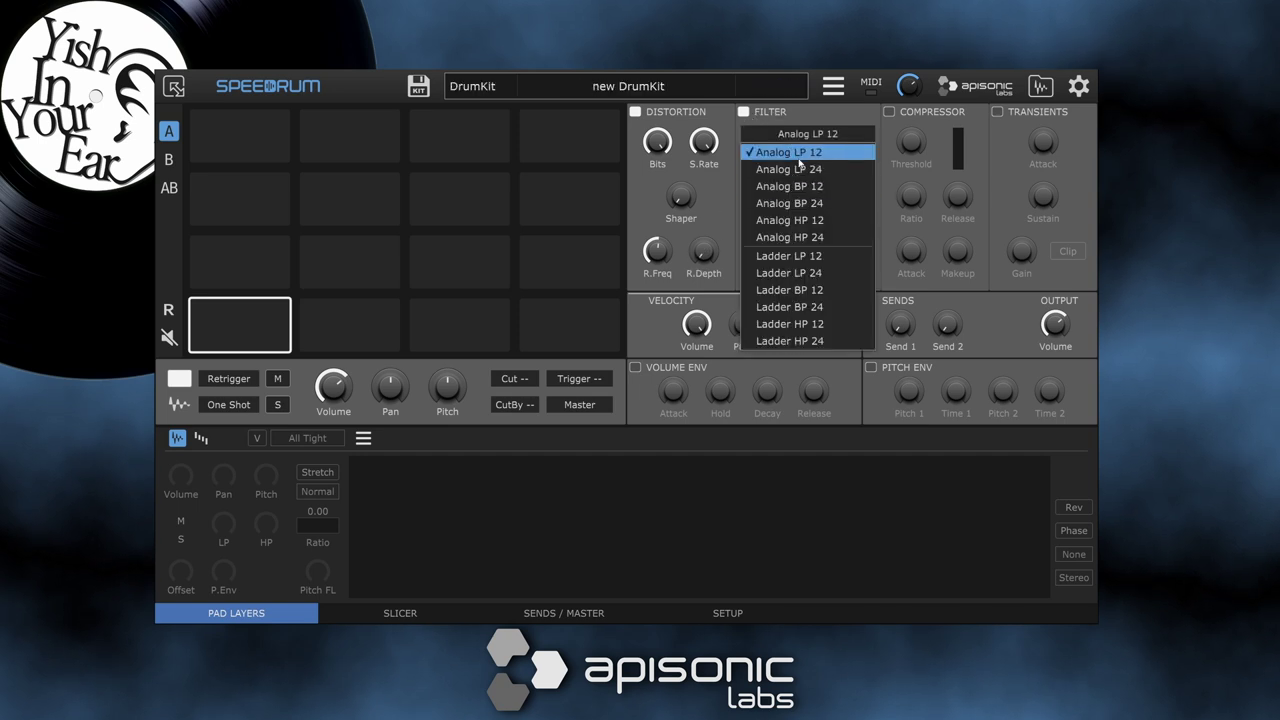
pyautogui.click(790, 256)
pyautogui.moveTo(850, 251); pyautogui.dragTo(835, 318)
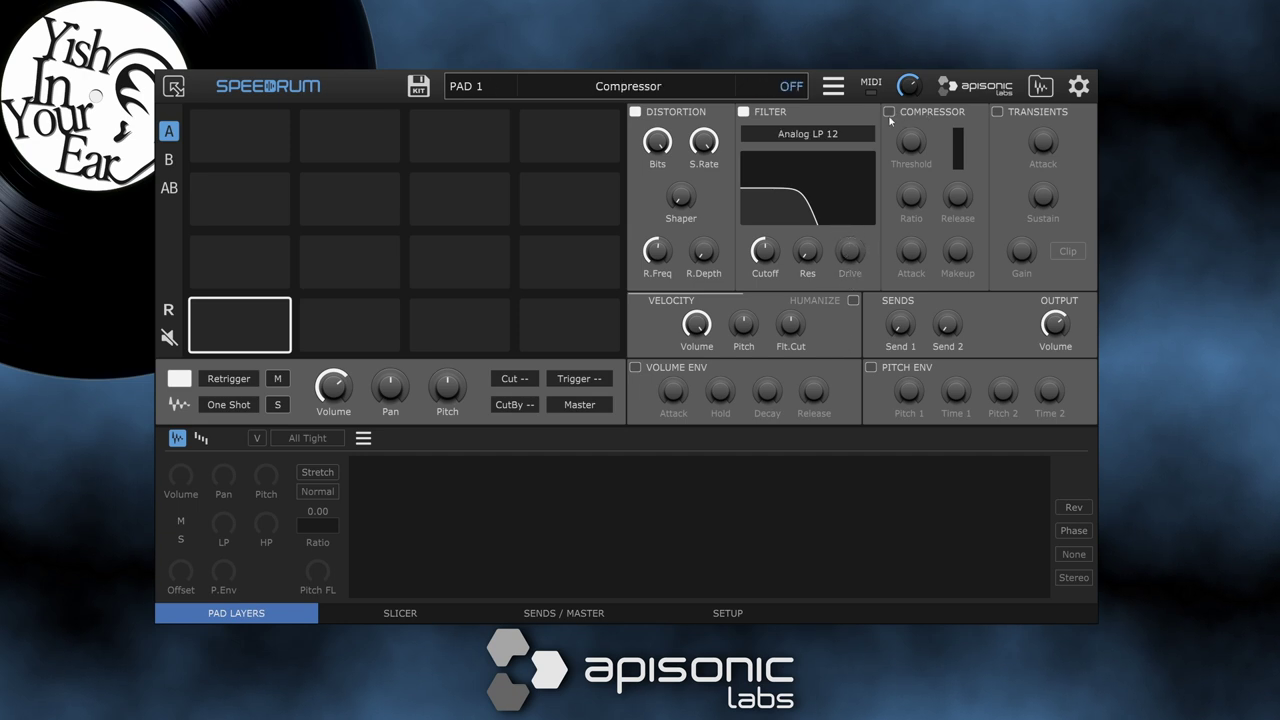
# Enable the Compressor and the Transients shaper on pad 1, with Clip switched on
pyautogui.click(888, 114)
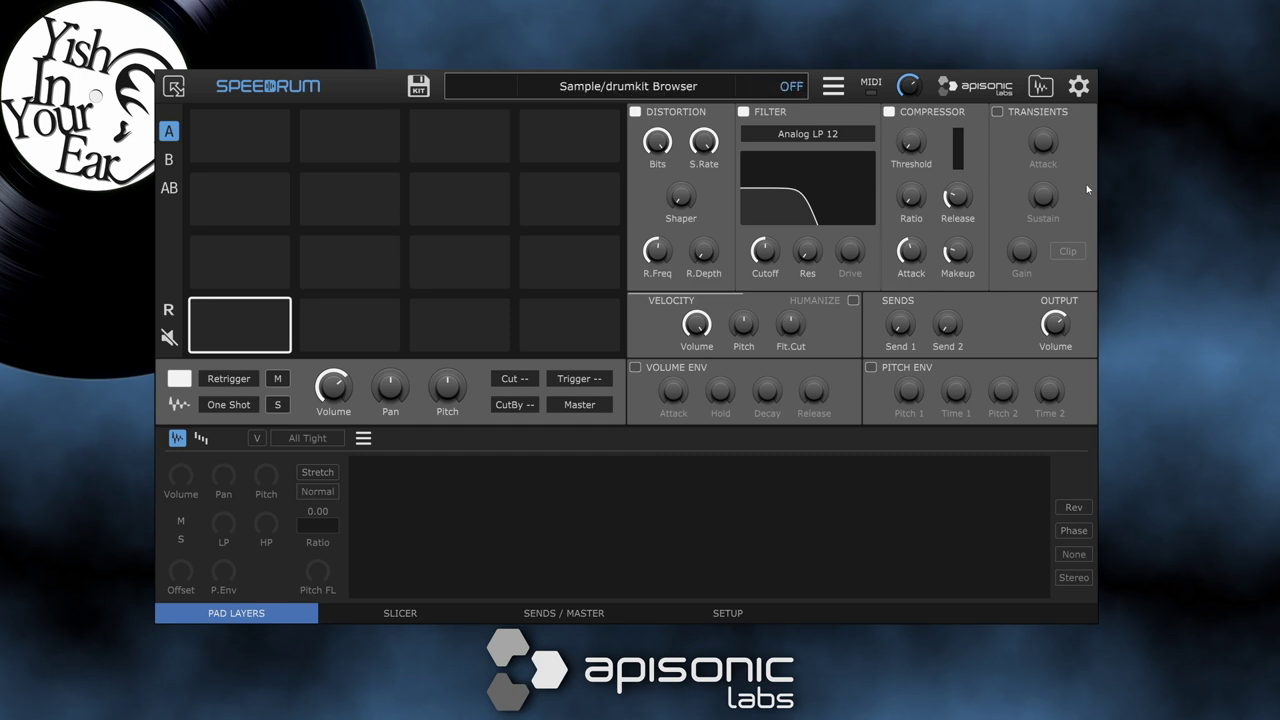
pyautogui.click(998, 112)
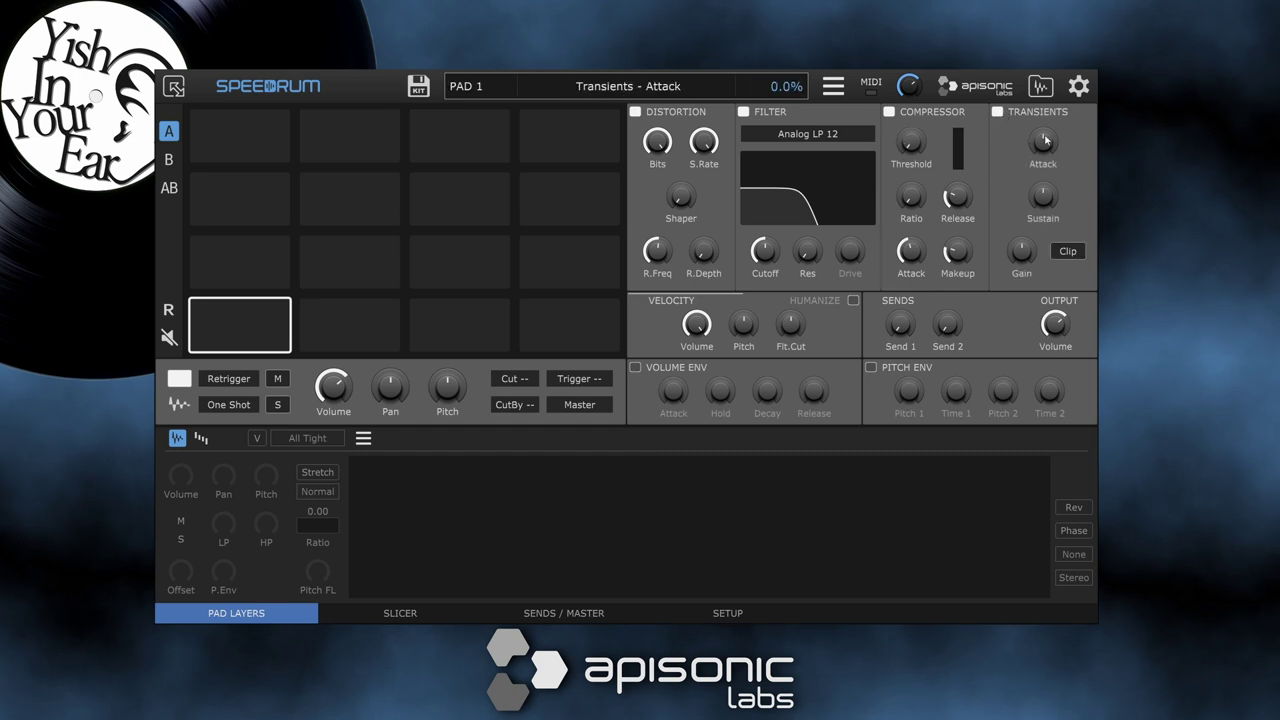
pyautogui.click(1069, 252)
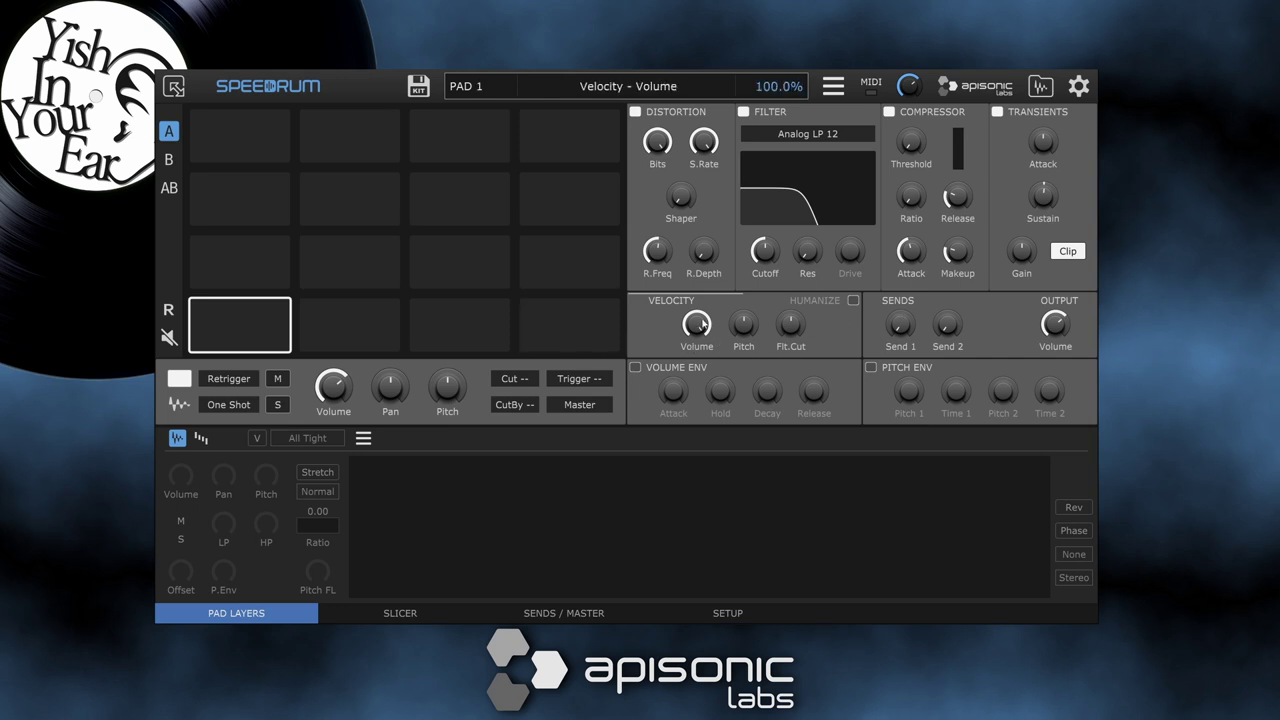
# Lower pad 1's velocity pitch amount, set the velocity filter cutoff amount to -4.0%, and reduce the filter cutoff
pyautogui.moveTo(702, 326); pyautogui.dragTo(798, 362)
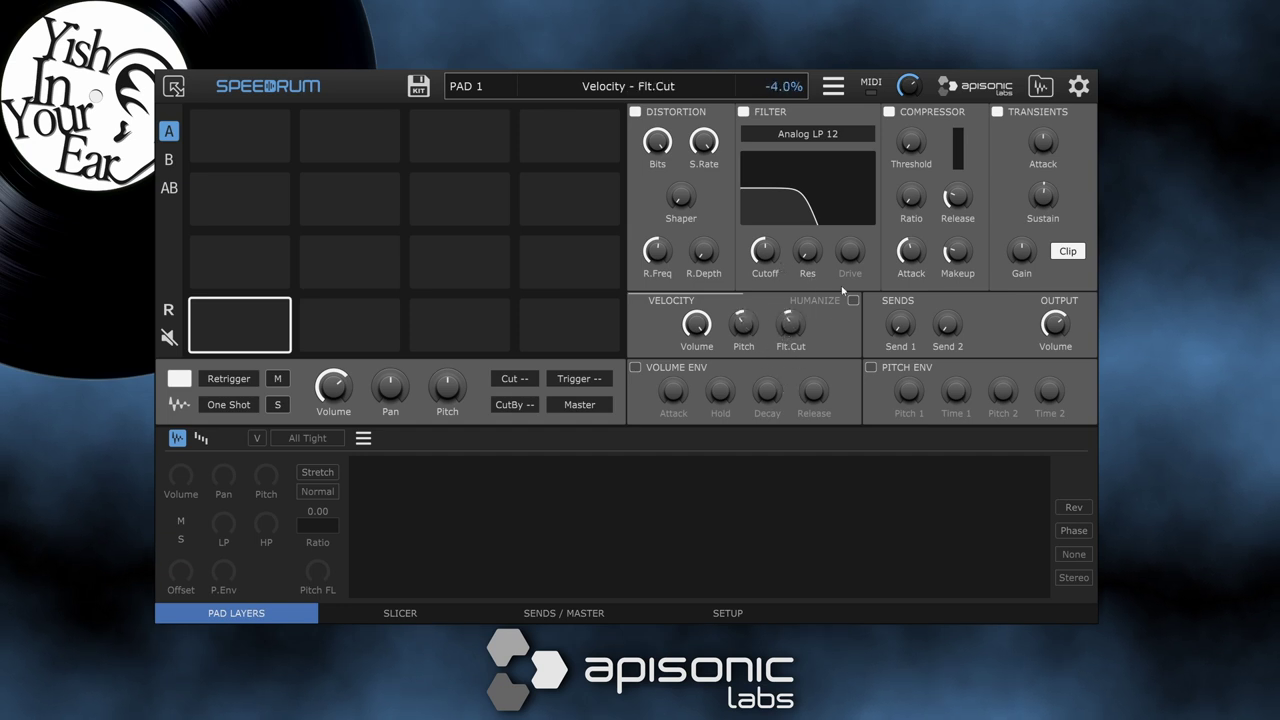
pyautogui.moveTo(769, 252); pyautogui.dragTo(777, 286)
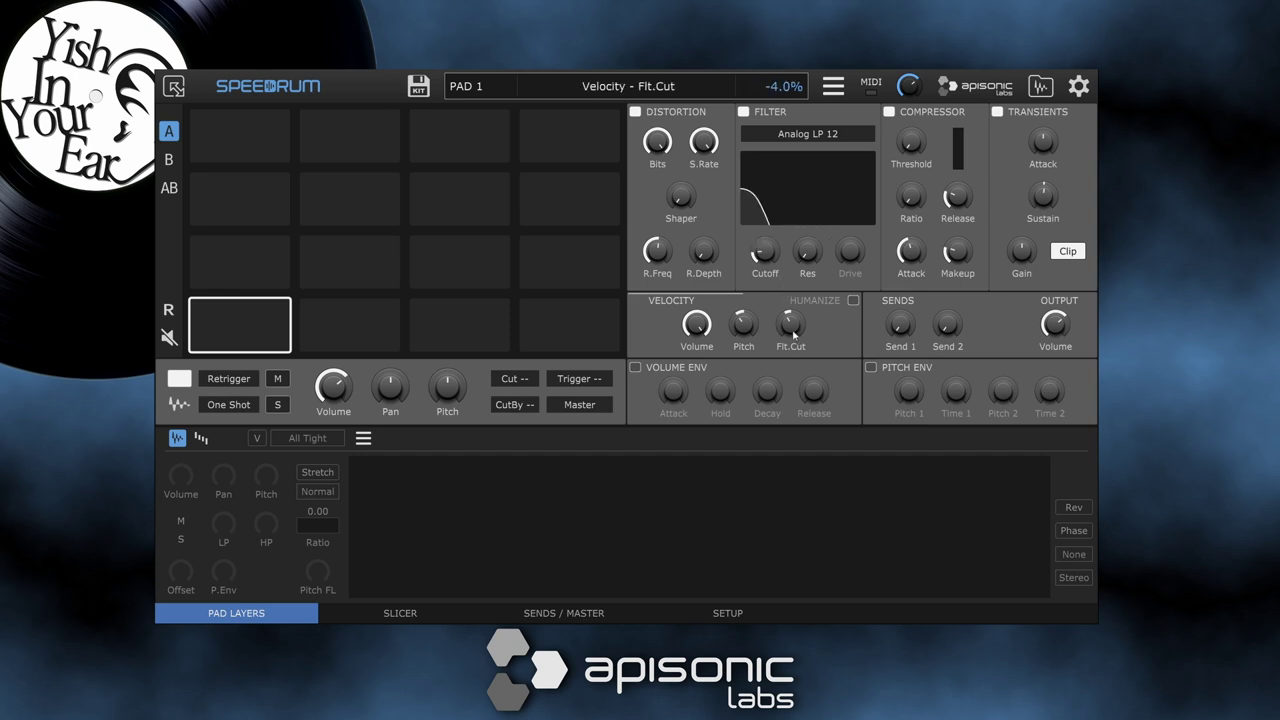
pyautogui.click(853, 300)
pyautogui.click(853, 300)
# Raise pad 1's Send 1 amount and set Send 2 to -5.88 dB, with the sends and master effects shown
pyautogui.moveTo(949, 329); pyautogui.dragTo(950, 264)
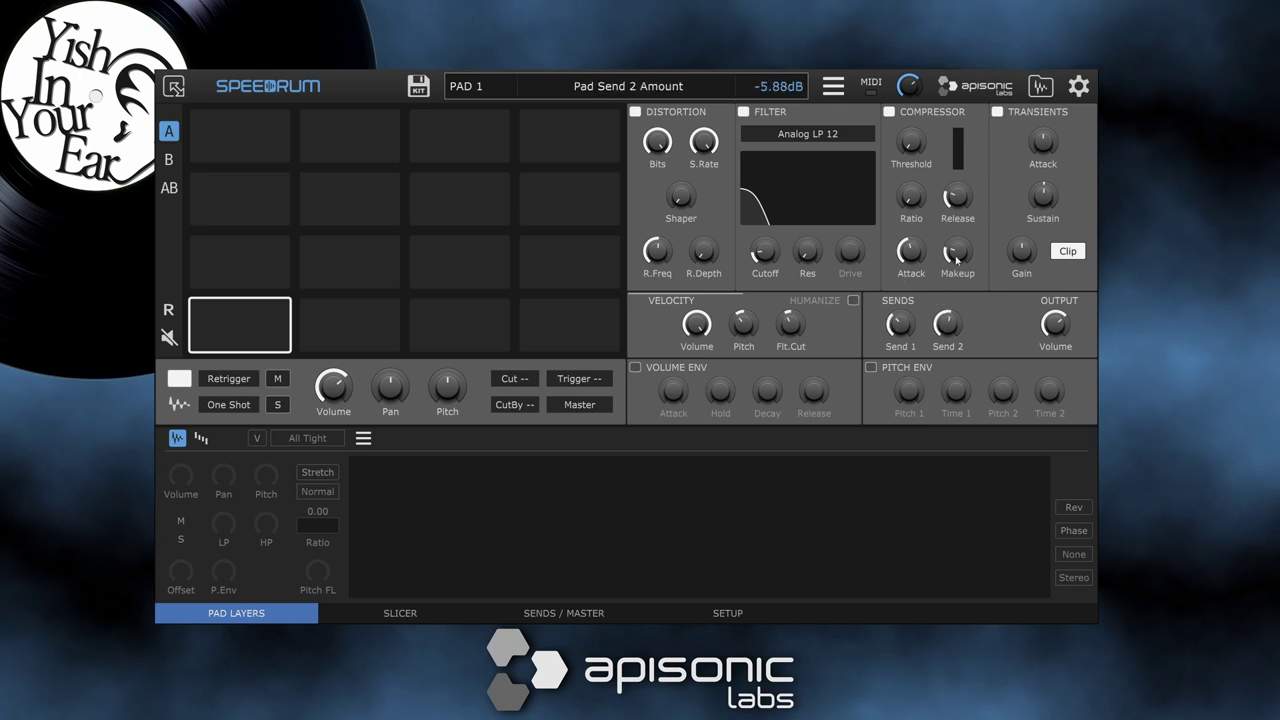
pyautogui.click(580, 614)
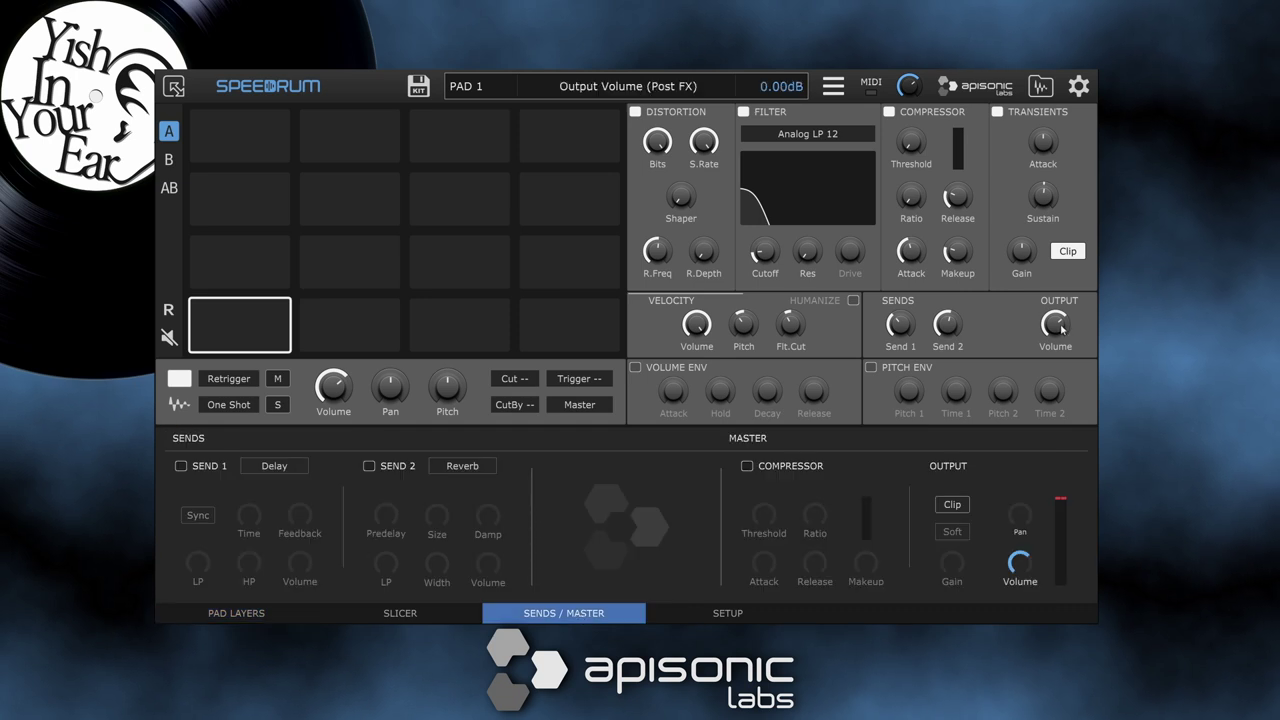
pyautogui.moveTo(1055, 323)
pyautogui.mouseDown()
pyautogui.moveTo(1056, 336)
pyautogui.moveTo(1063, 280)
pyautogui.moveTo(1058, 340)
pyautogui.moveTo(1059, 304)
pyautogui.moveTo(1058, 324)
pyautogui.mouseUp()
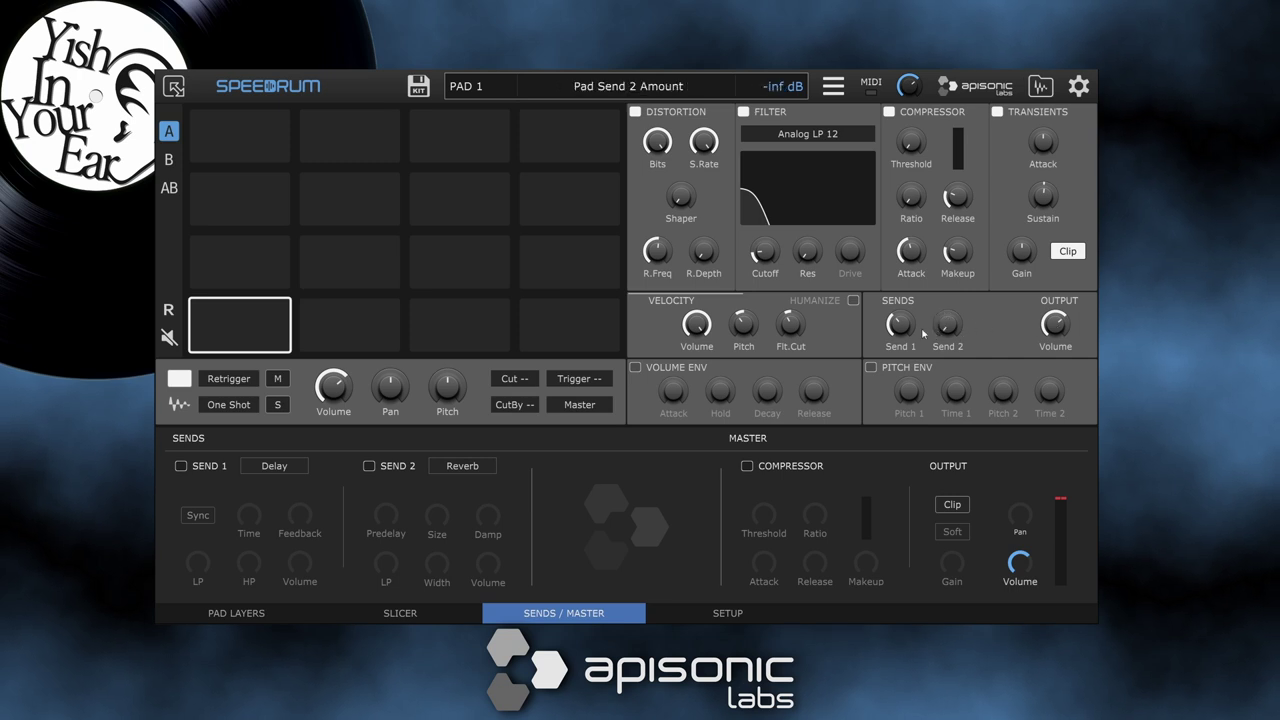
# Reset pad 1's velocity and send amounts to their defaults and turn off all four effects
pyautogui.doubleClick(792, 330)
pyautogui.doubleClick(750, 326)
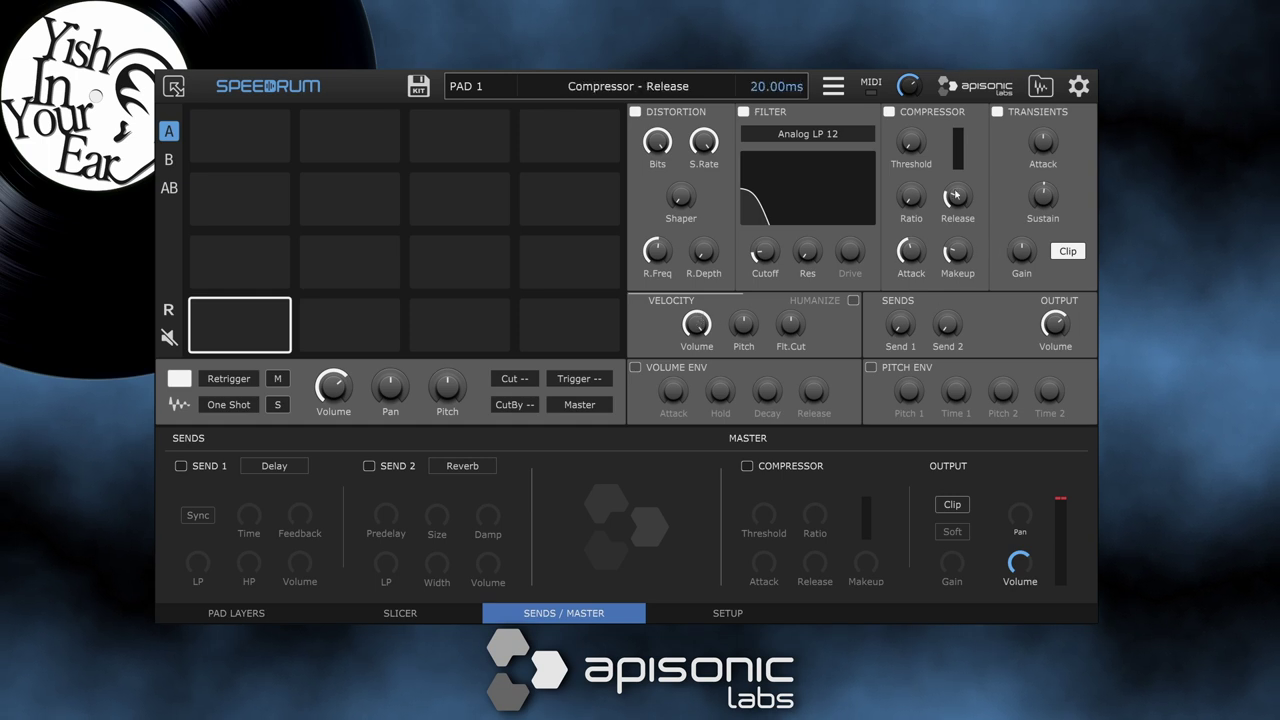
pyautogui.click(888, 112)
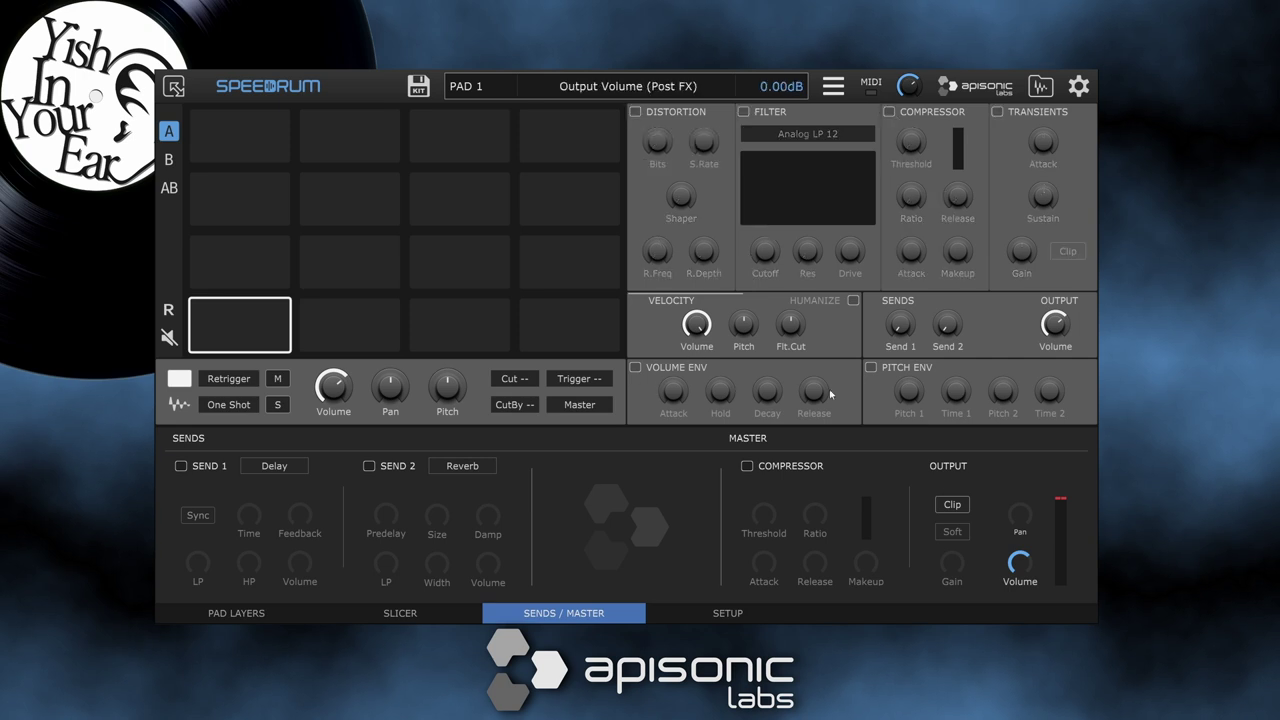
# Enable the volume envelope and the pitch envelope on pad 1
pyautogui.click(635, 369)
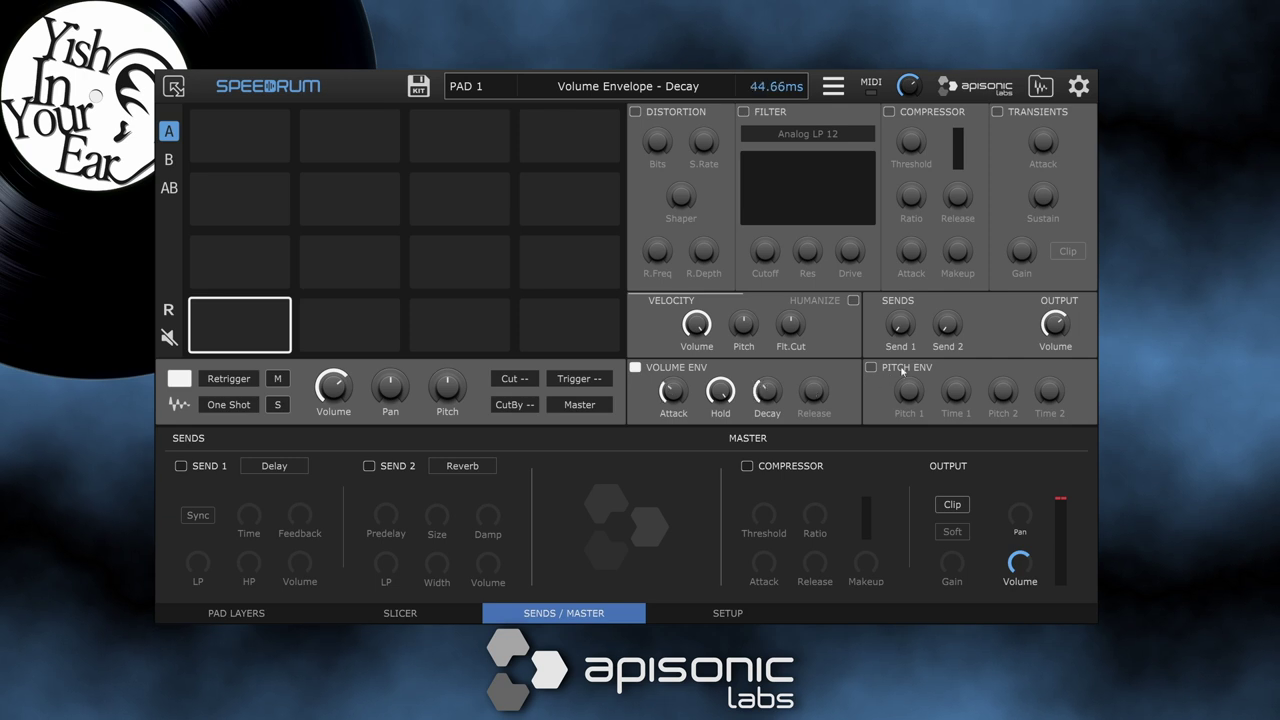
pyautogui.click(871, 367)
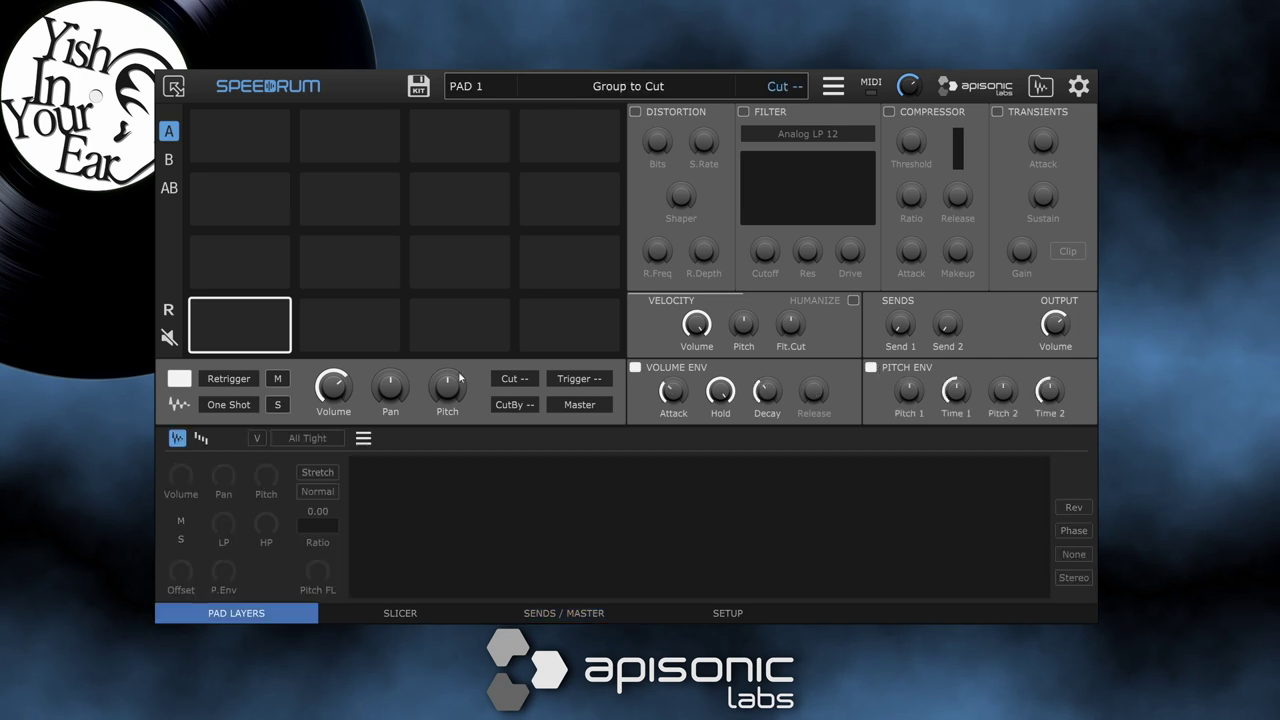
# Try the Retrigger and Poly voice modes on pad 1 and leave it set to Poly
pyautogui.click(238, 380)
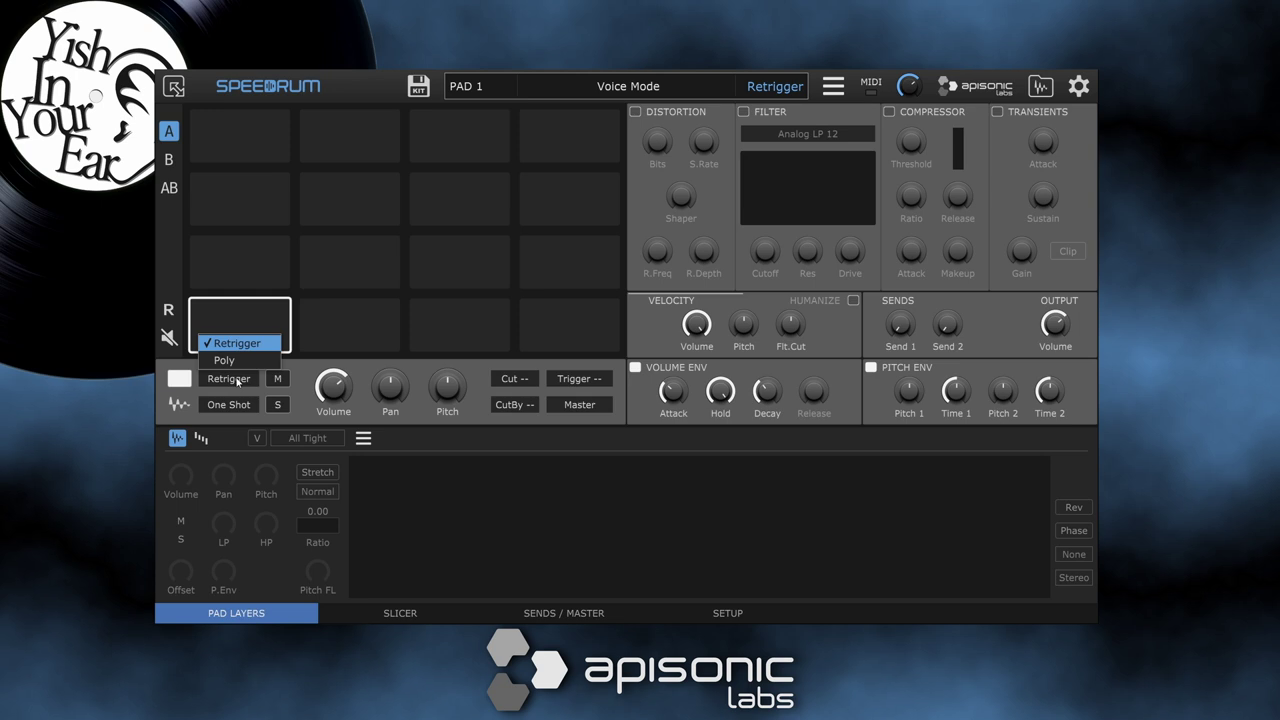
pyautogui.click(230, 360)
pyautogui.click(245, 382)
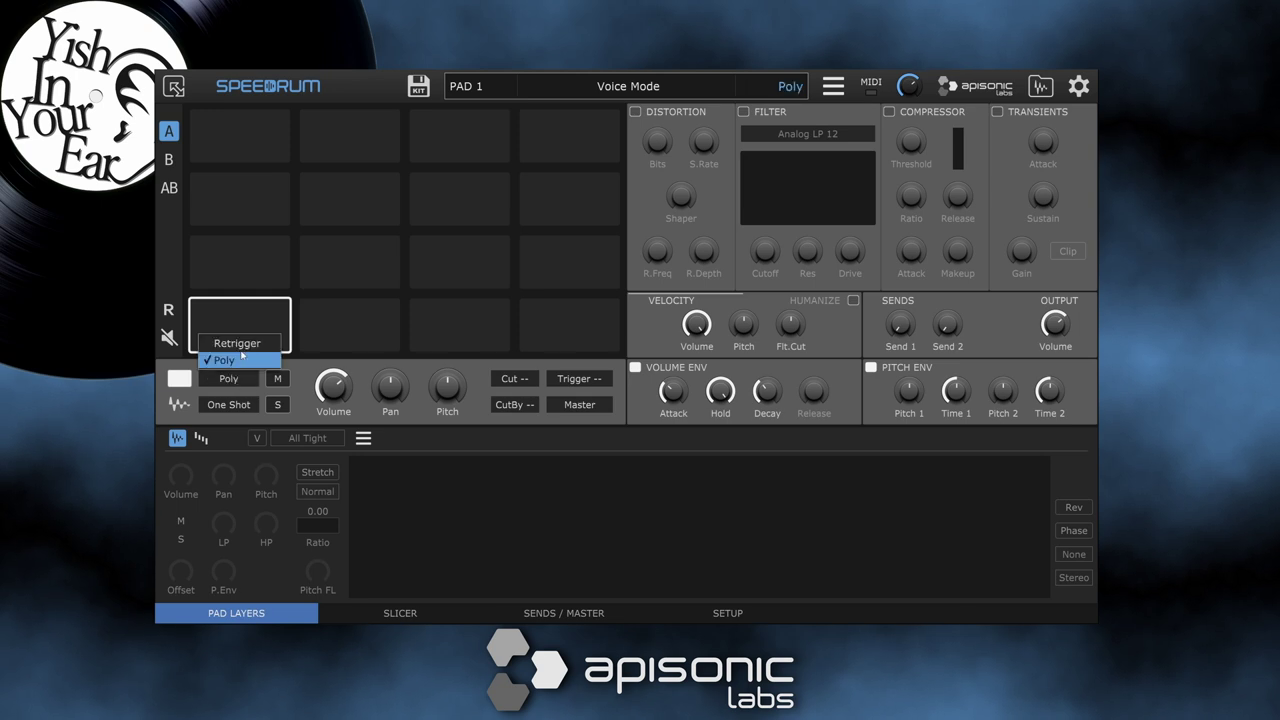
pyautogui.click(242, 346)
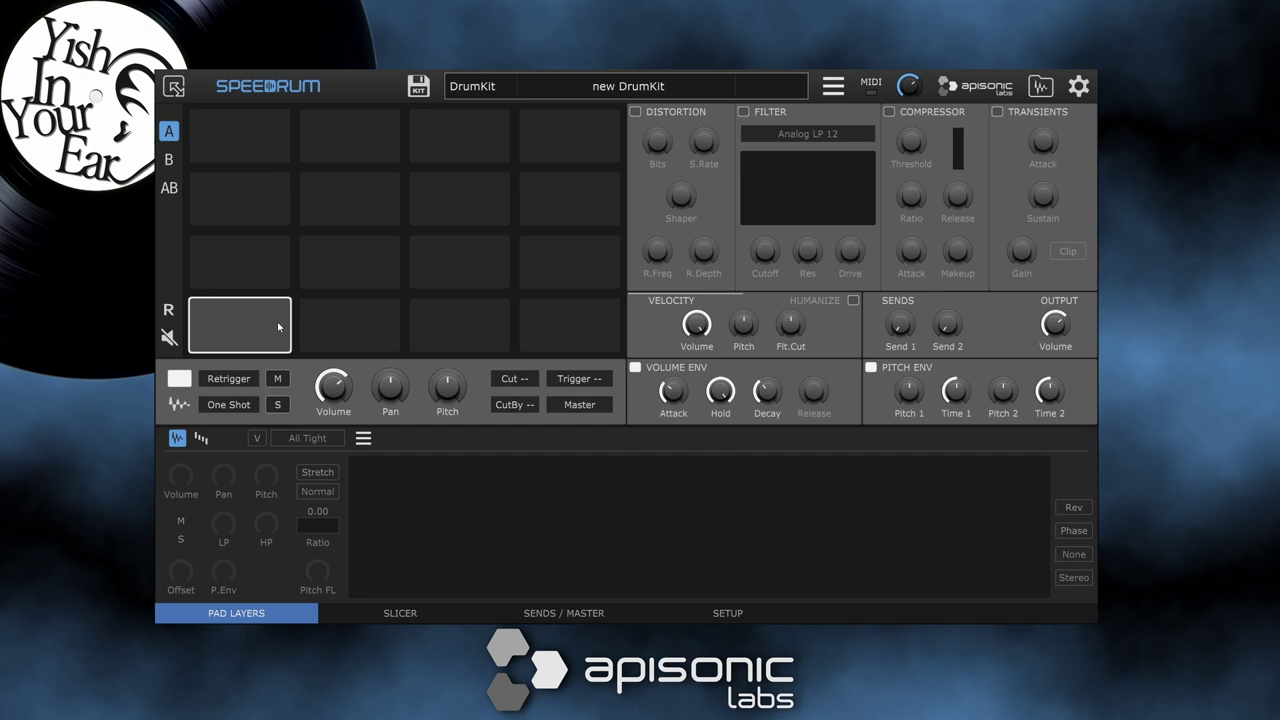
pyautogui.click(244, 382)
pyautogui.click(241, 344)
pyautogui.click(226, 380)
pyautogui.click(240, 362)
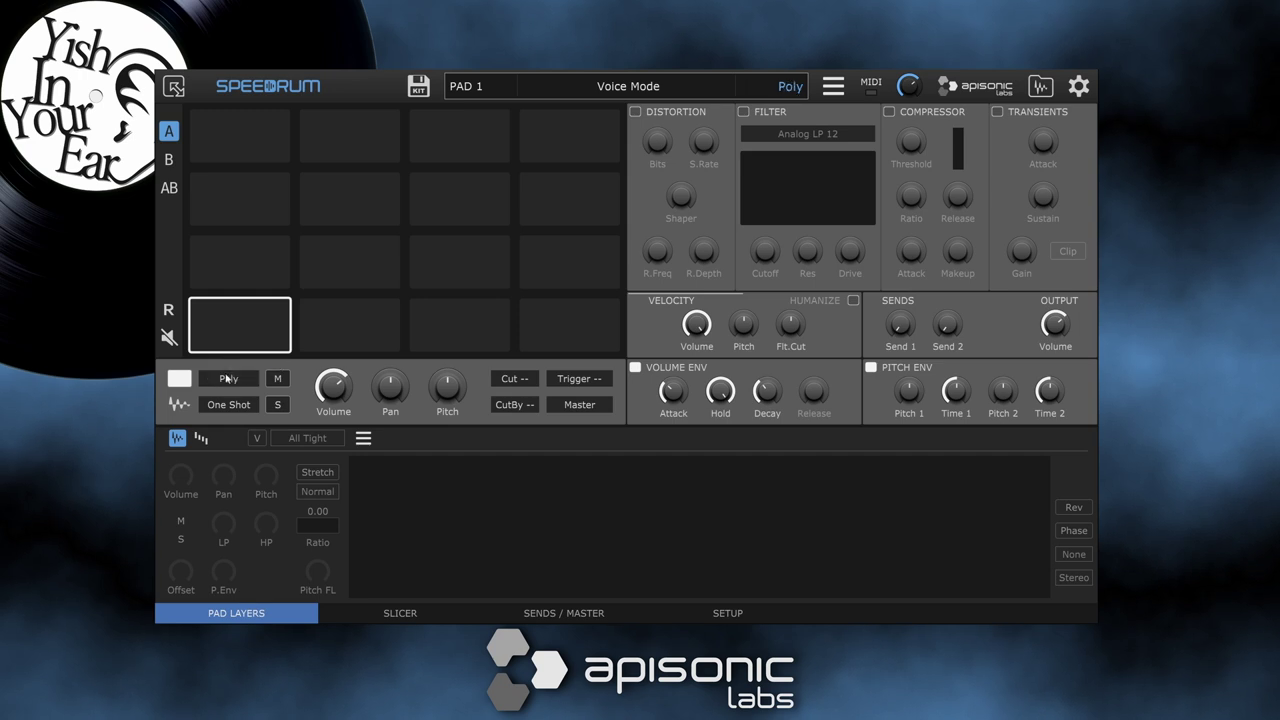
# Try the Note On play mode on pad 1 and set it back to One Shot
pyautogui.click(244, 405)
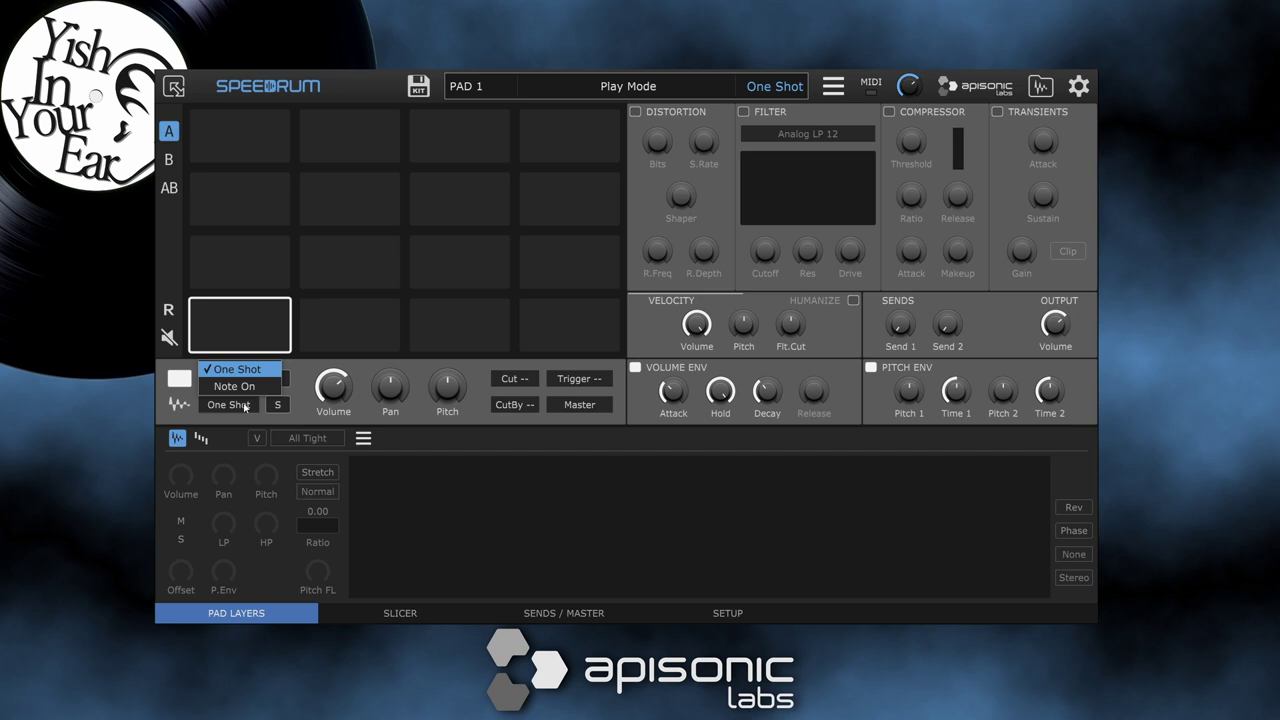
pyautogui.click(246, 386)
pyautogui.click(236, 405)
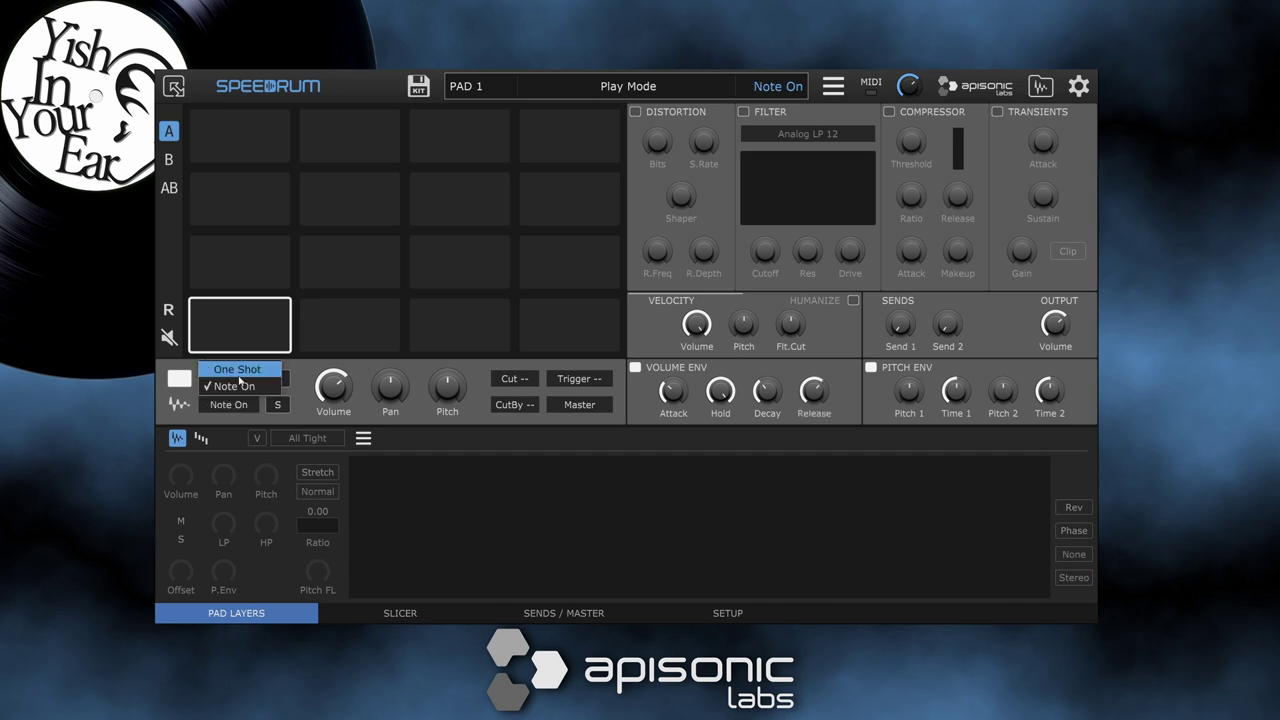
pyautogui.click(240, 366)
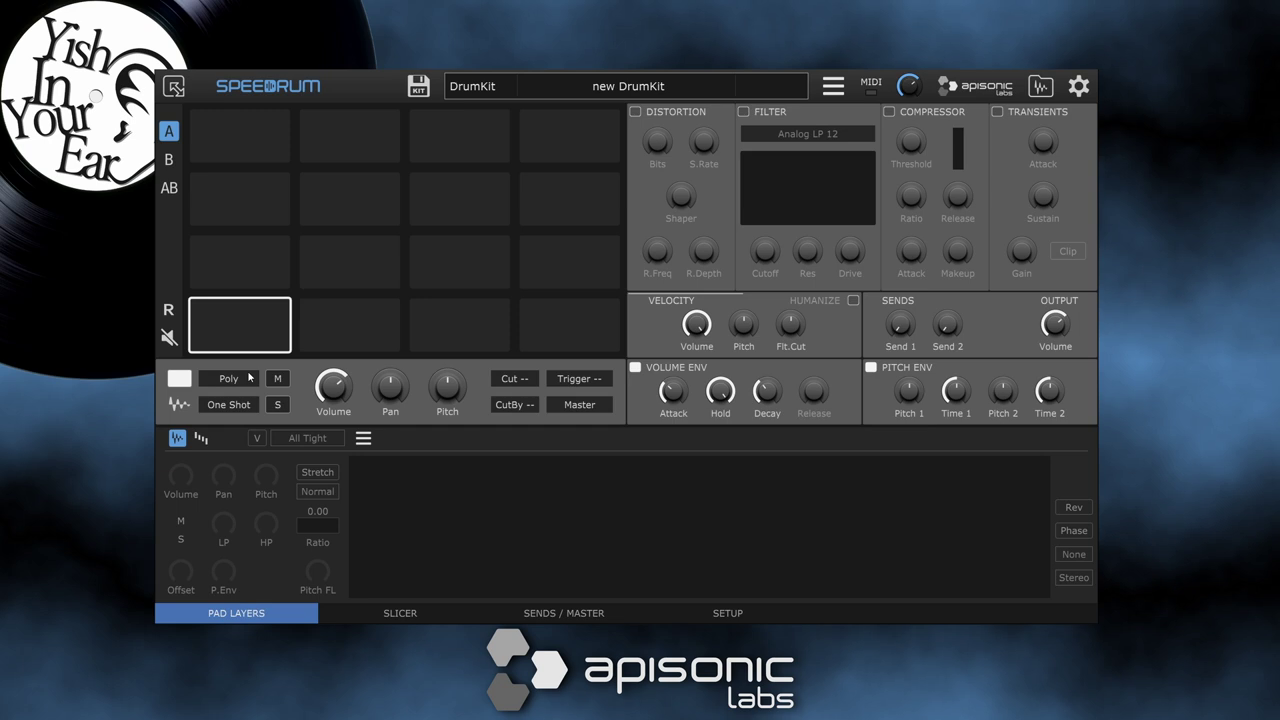
pyautogui.click(241, 408)
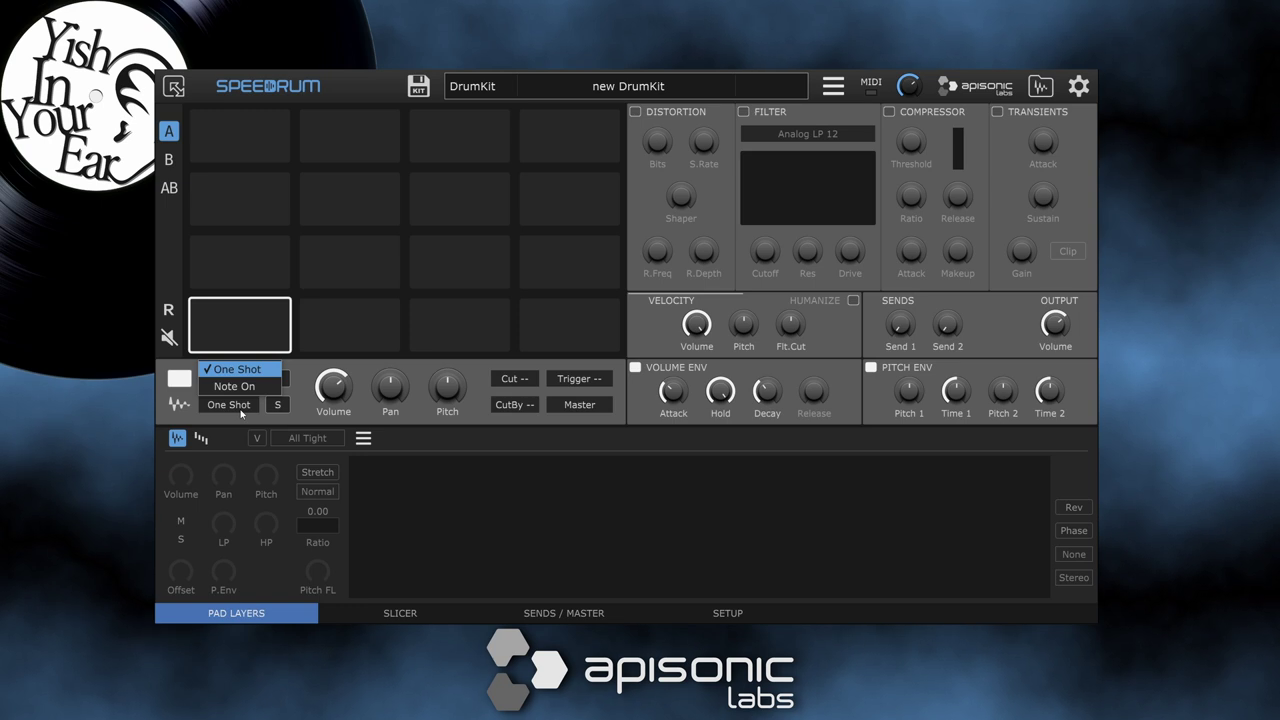
# Switch pad 1's mute on and off, and do the same with its solo
pyautogui.click(278, 378)
pyautogui.click(278, 378)
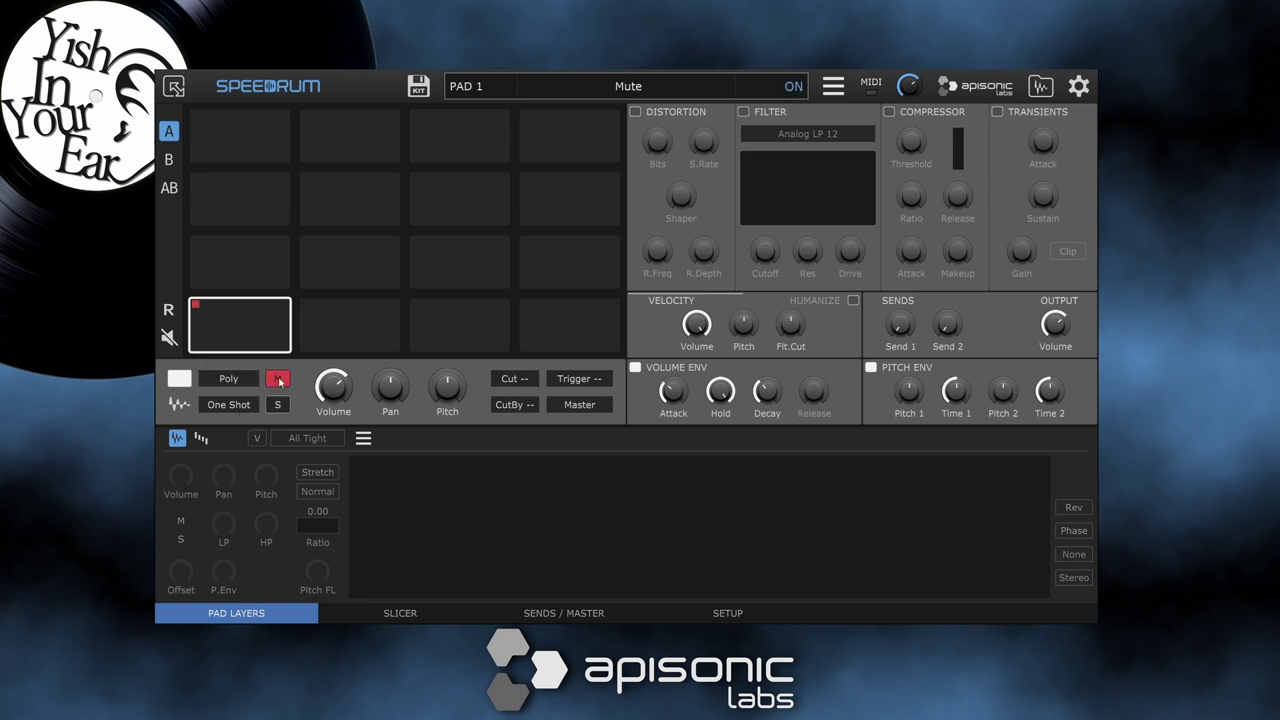
pyautogui.click(278, 378)
pyautogui.click(279, 404)
pyautogui.click(279, 404)
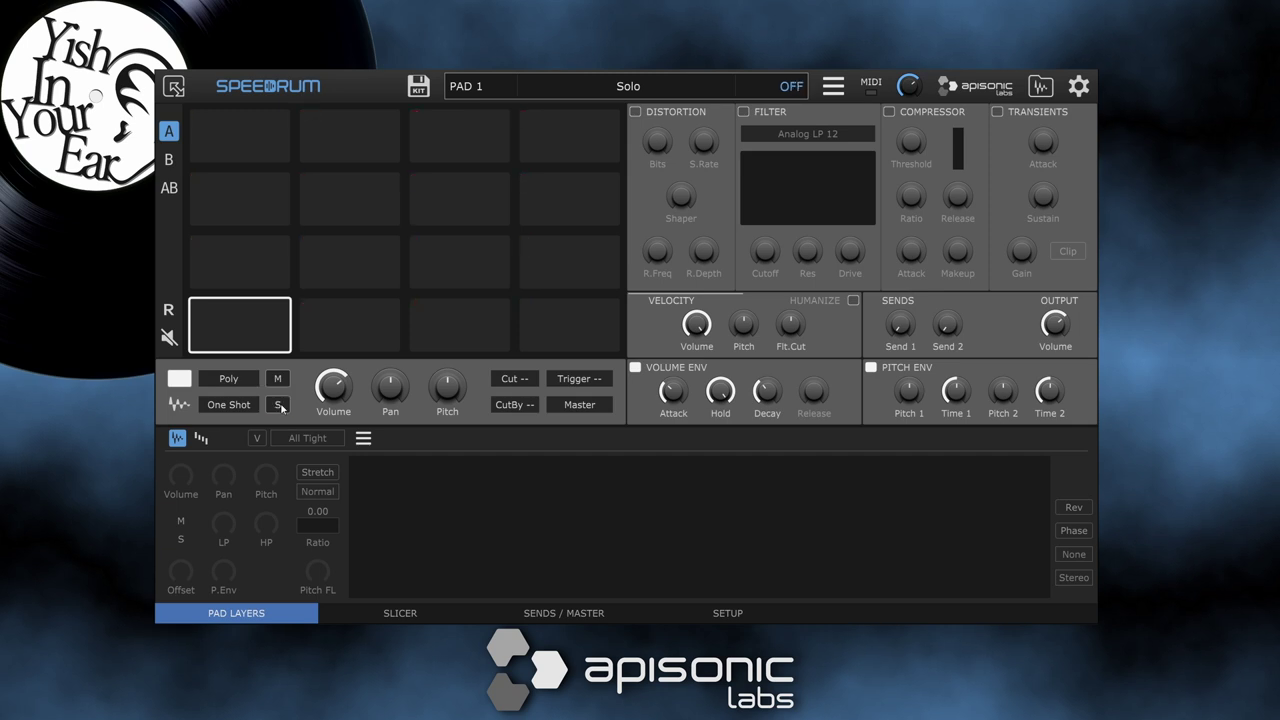
pyautogui.click(177, 380)
pyautogui.click(178, 381)
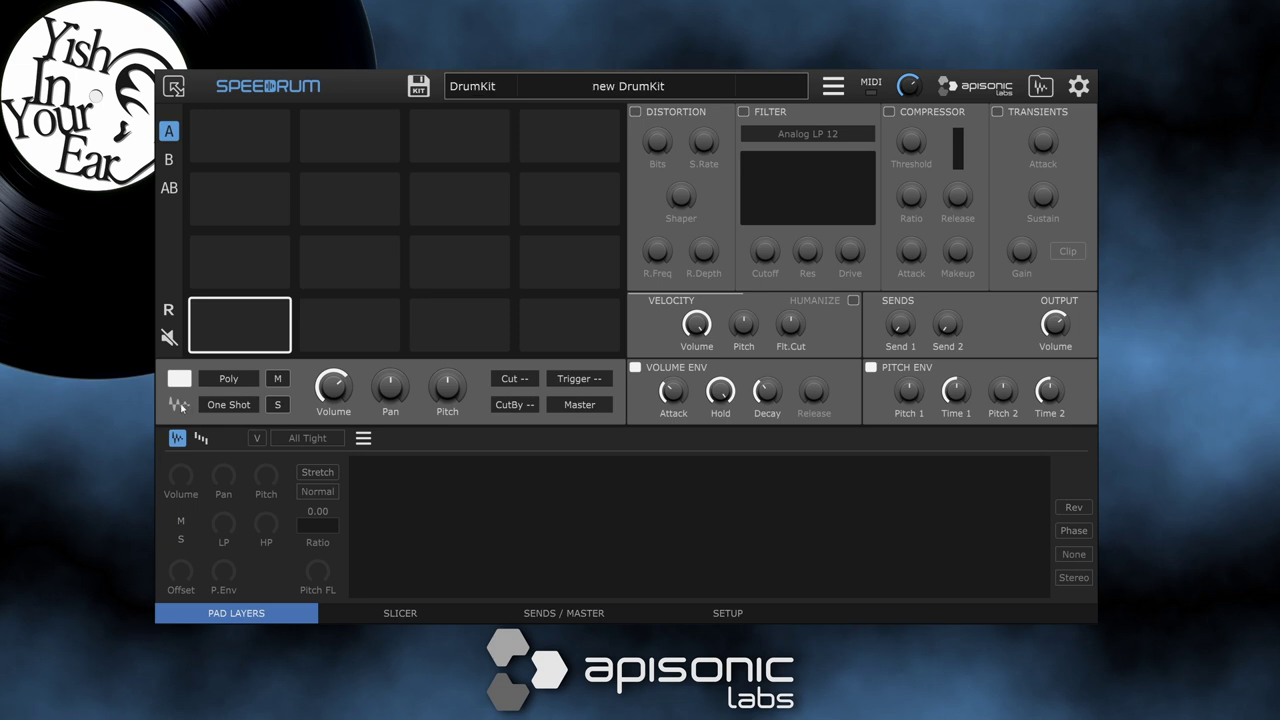
# Assign pad 1 to the Cut 1 group and view its cut-by group options
pyautogui.click(514, 379)
pyautogui.click(519, 383)
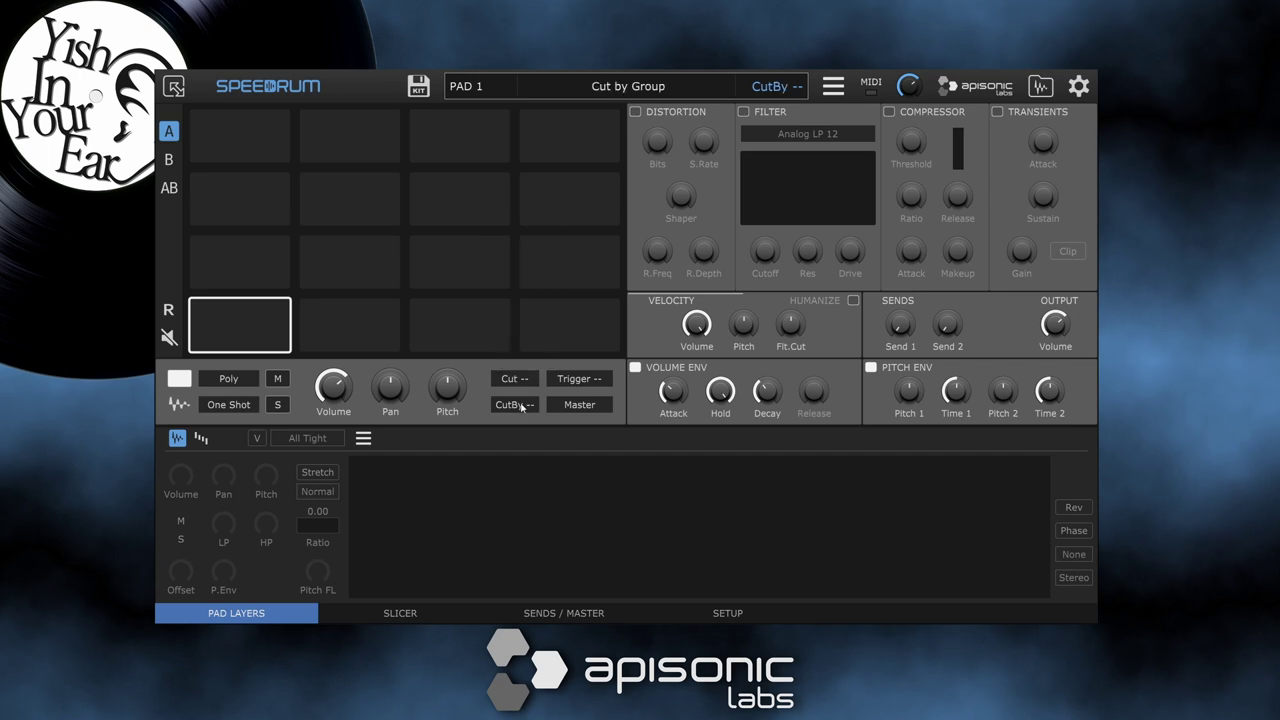
pyautogui.click(516, 404)
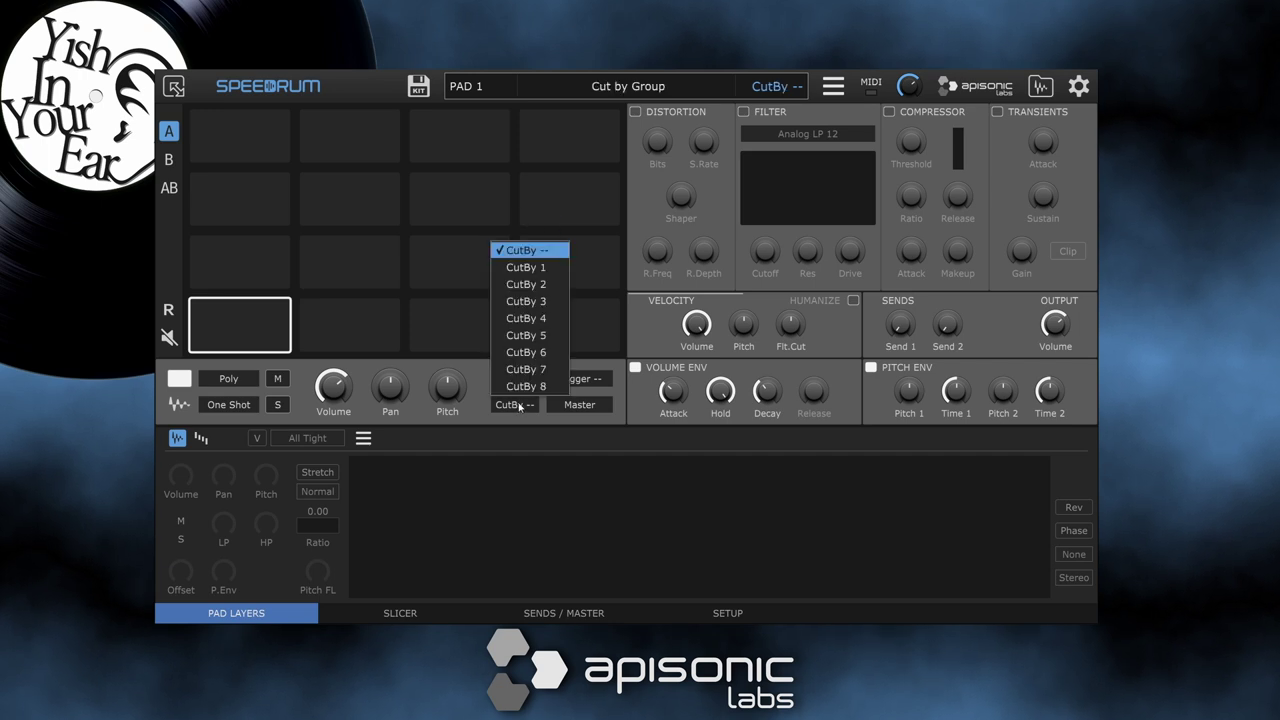
pyautogui.click(516, 404)
# View the trigger options and the output channel choices for pad 1 without changing them
pyautogui.click(579, 379)
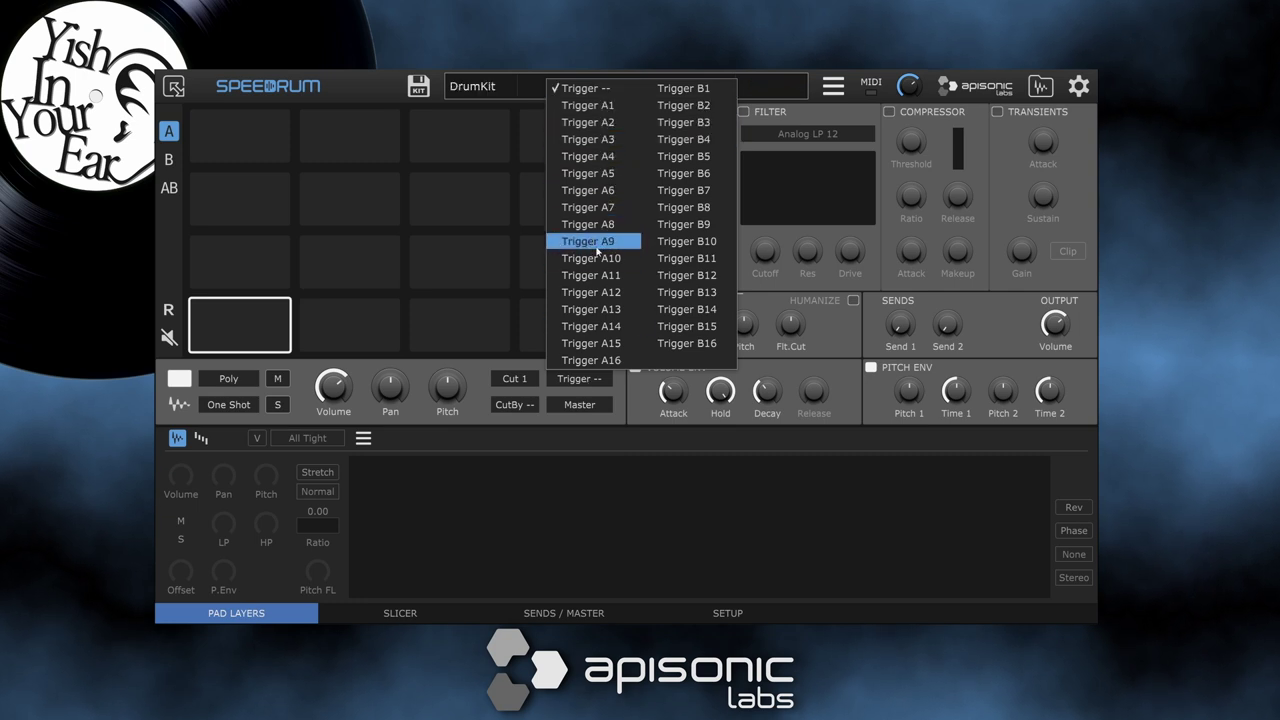
pyautogui.click(236, 330)
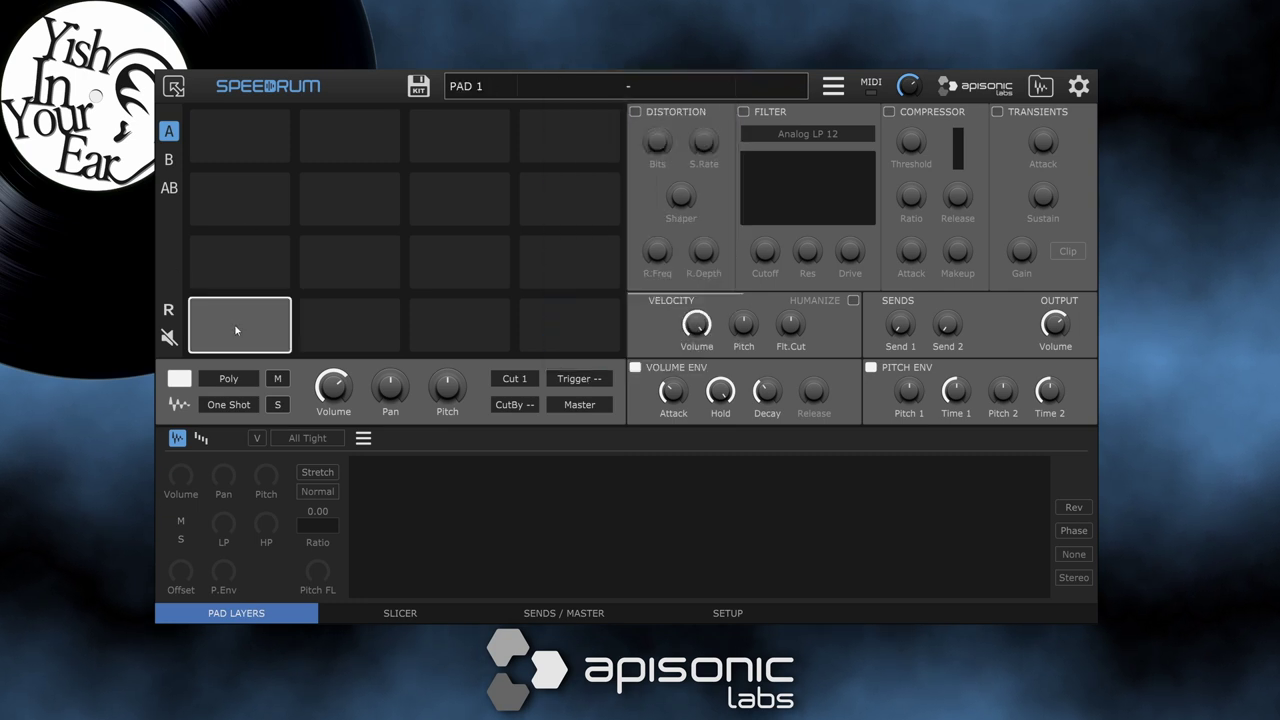
pyautogui.click(591, 404)
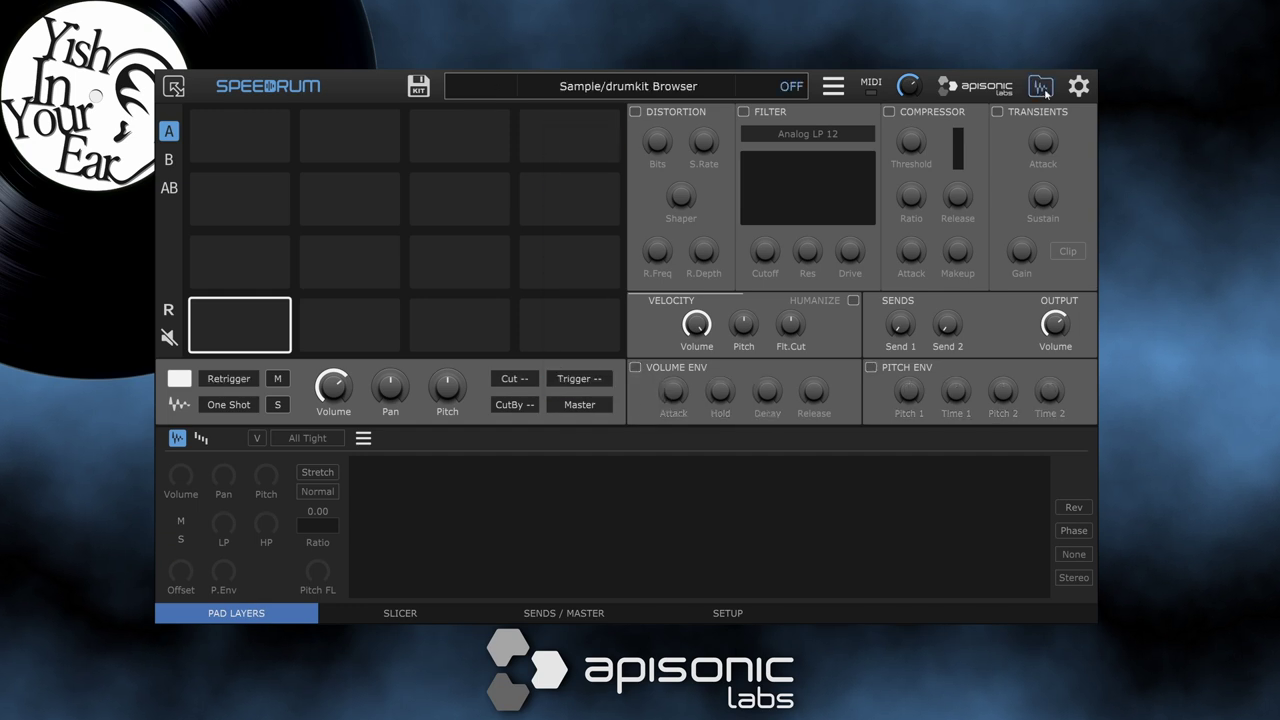
# Audition BM_2BRX1.wav and BM_2BRX2.wav in the sample browser and load BM_2BRX1.wav onto pad 1
pyautogui.click(1042, 88)
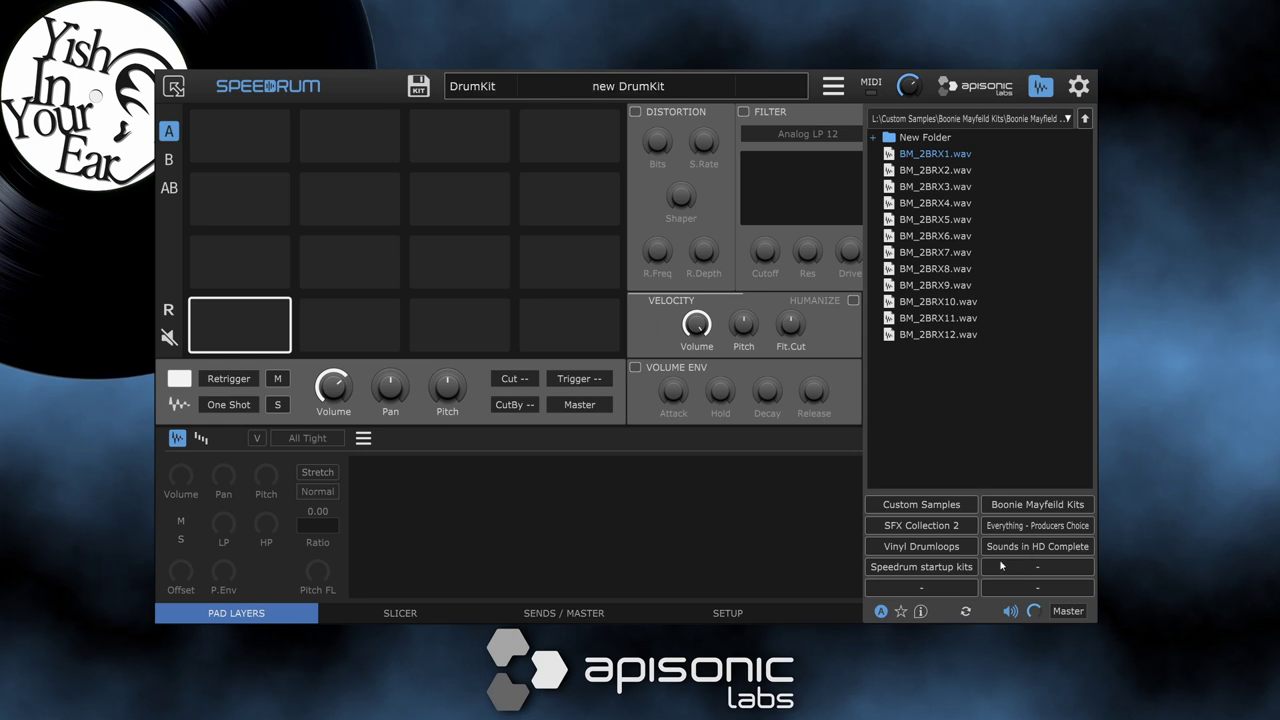
pyautogui.click(940, 158)
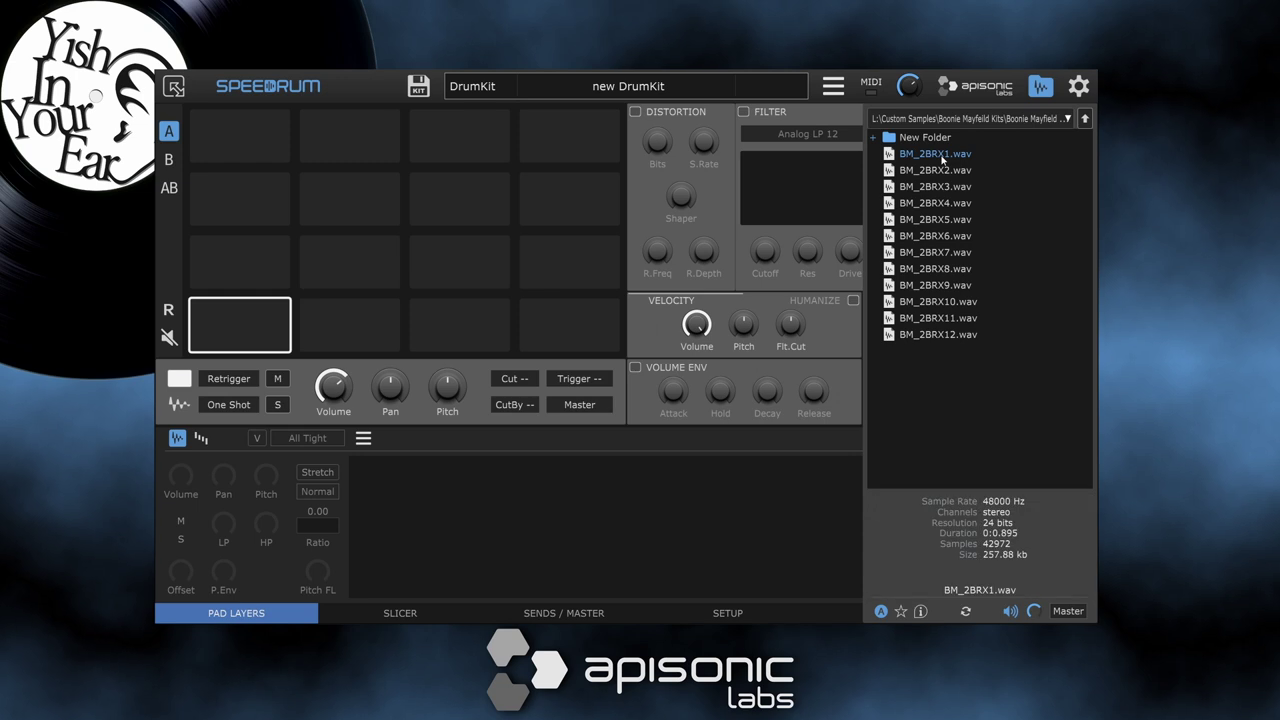
pyautogui.click(942, 172)
pyautogui.click(941, 156)
pyautogui.moveTo(936, 157); pyautogui.dragTo(576, 550)
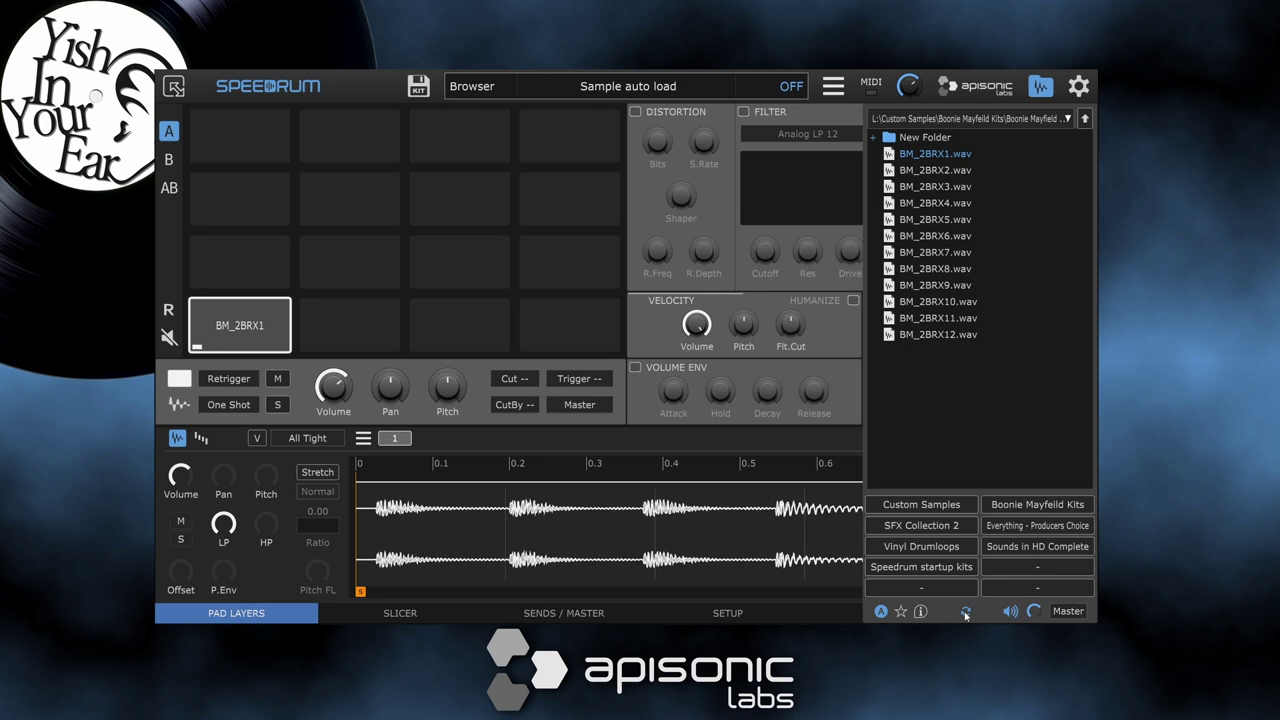
# Turn on sample auto load in the browser and try moving between samples
pyautogui.click(966, 613)
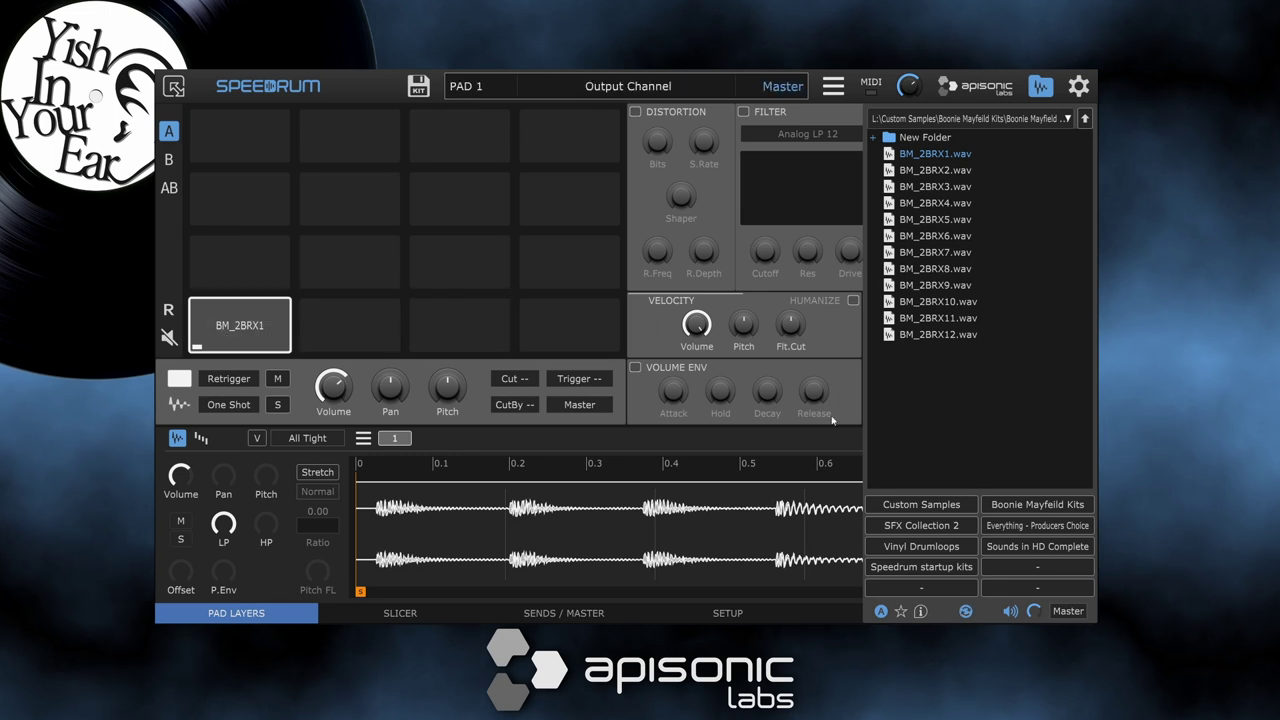
pyautogui.click(934, 234)
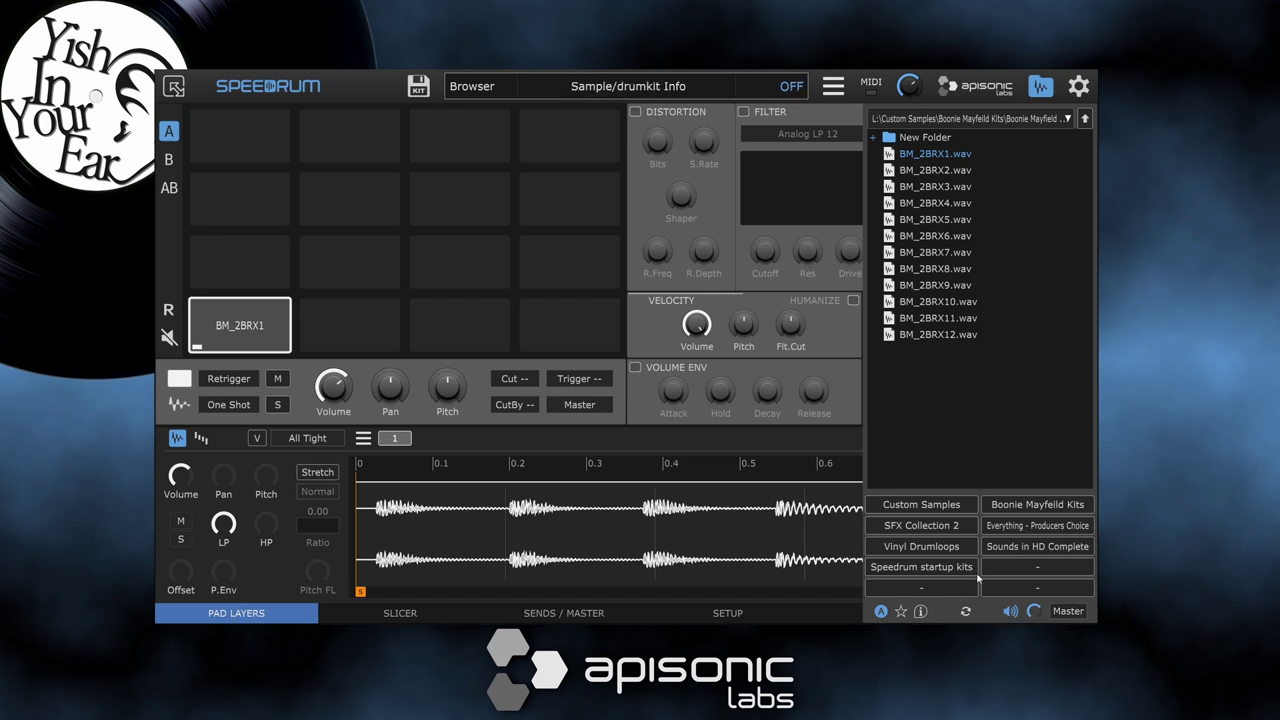
pyautogui.press('Down')
# Compare the browser's favorite folders and sample info views across several samples, and turn automatic toggling between them back on
pyautogui.click(902, 613)
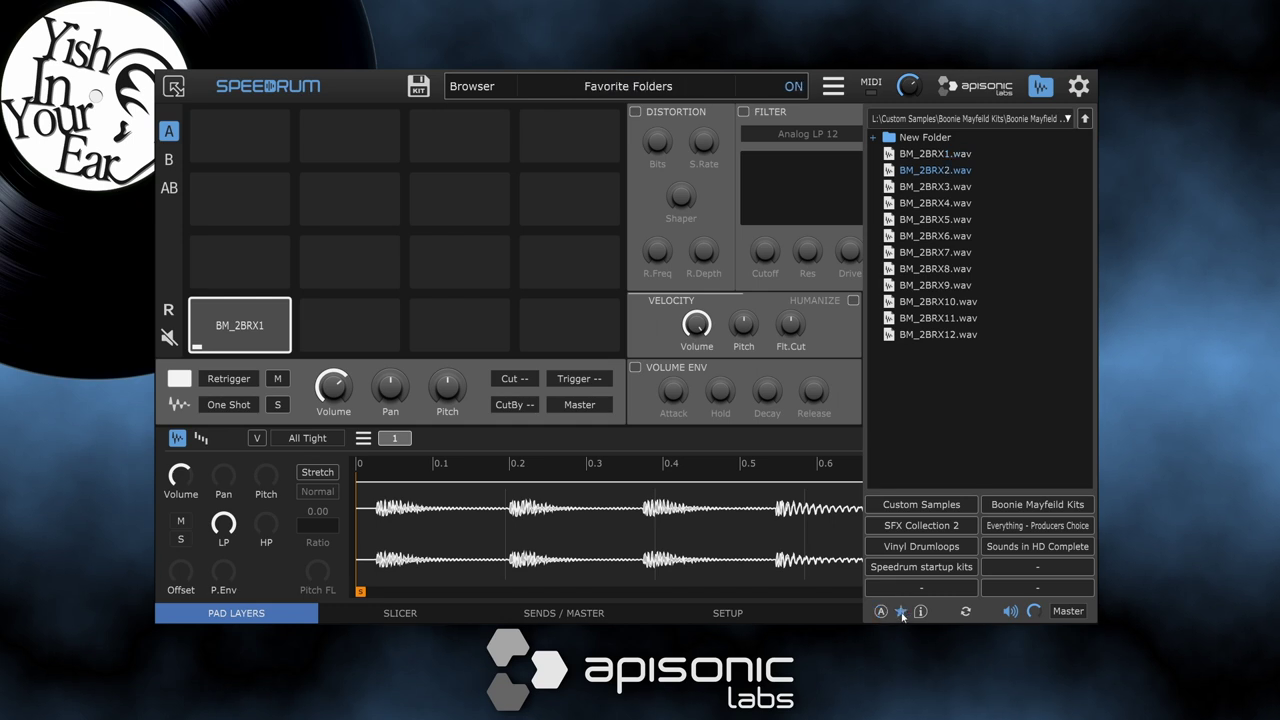
pyautogui.press('Up')
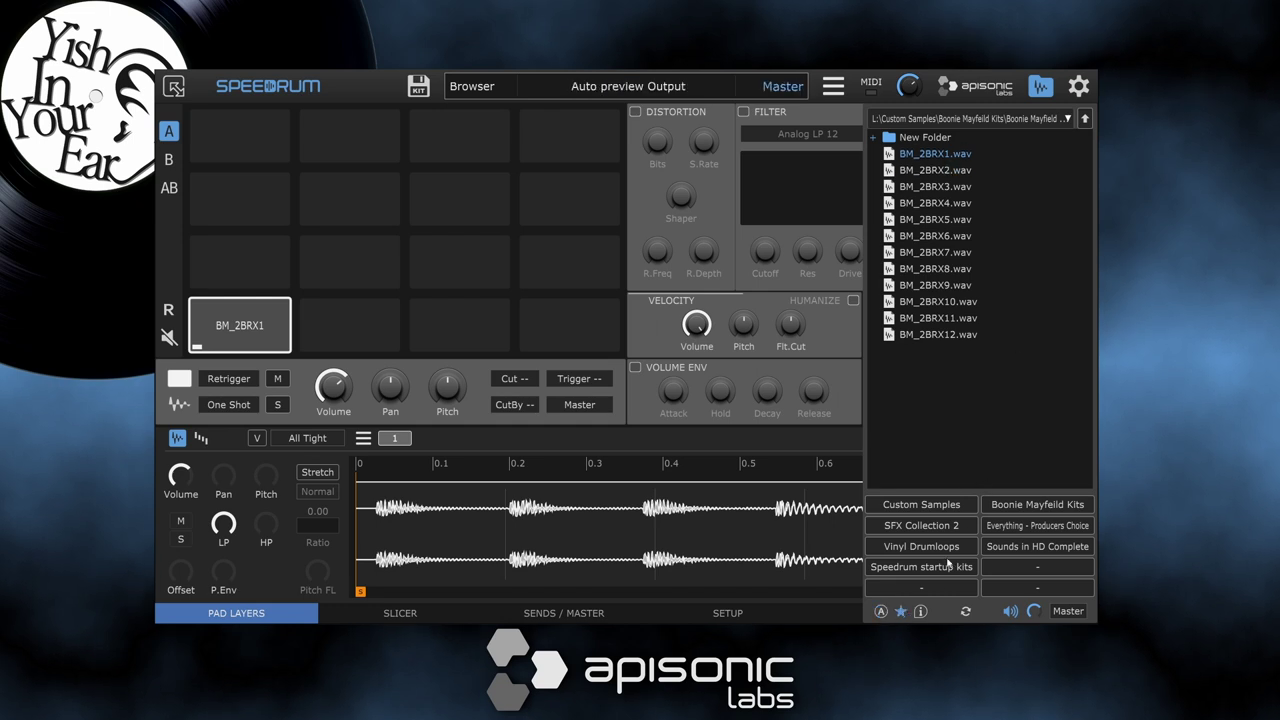
pyautogui.click(920, 611)
pyautogui.click(948, 172)
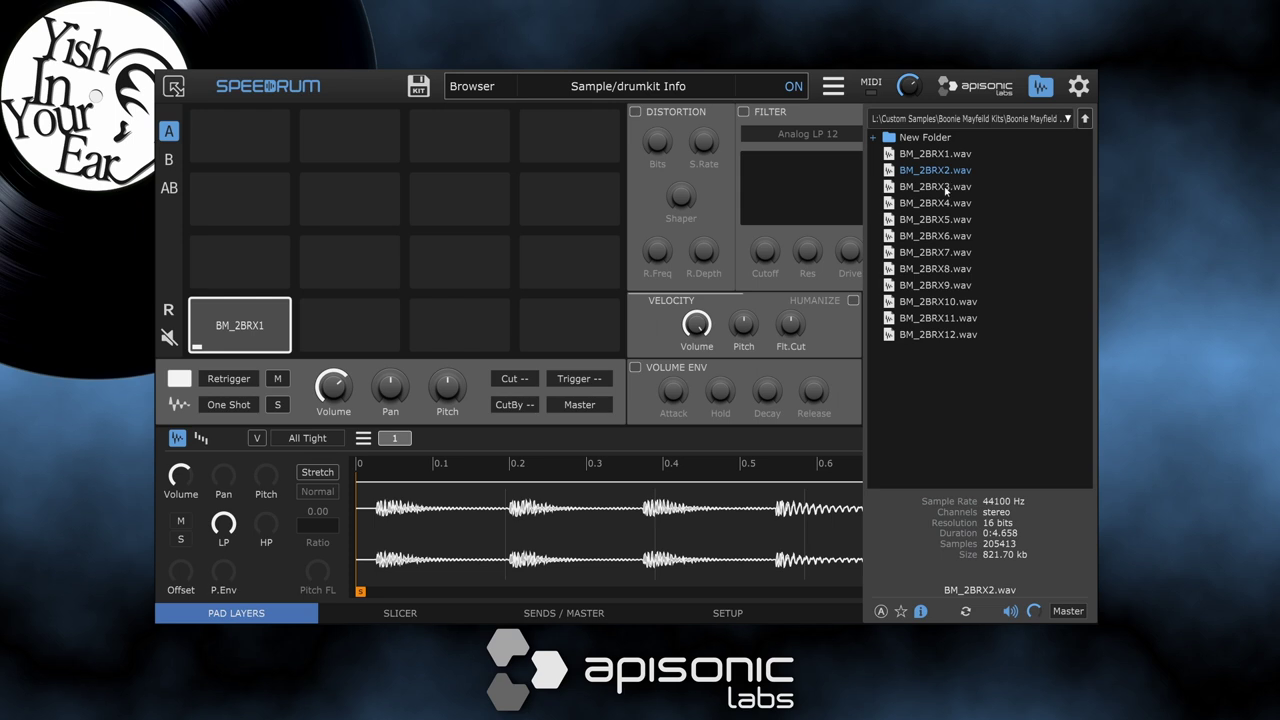
pyautogui.click(948, 189)
pyautogui.click(938, 156)
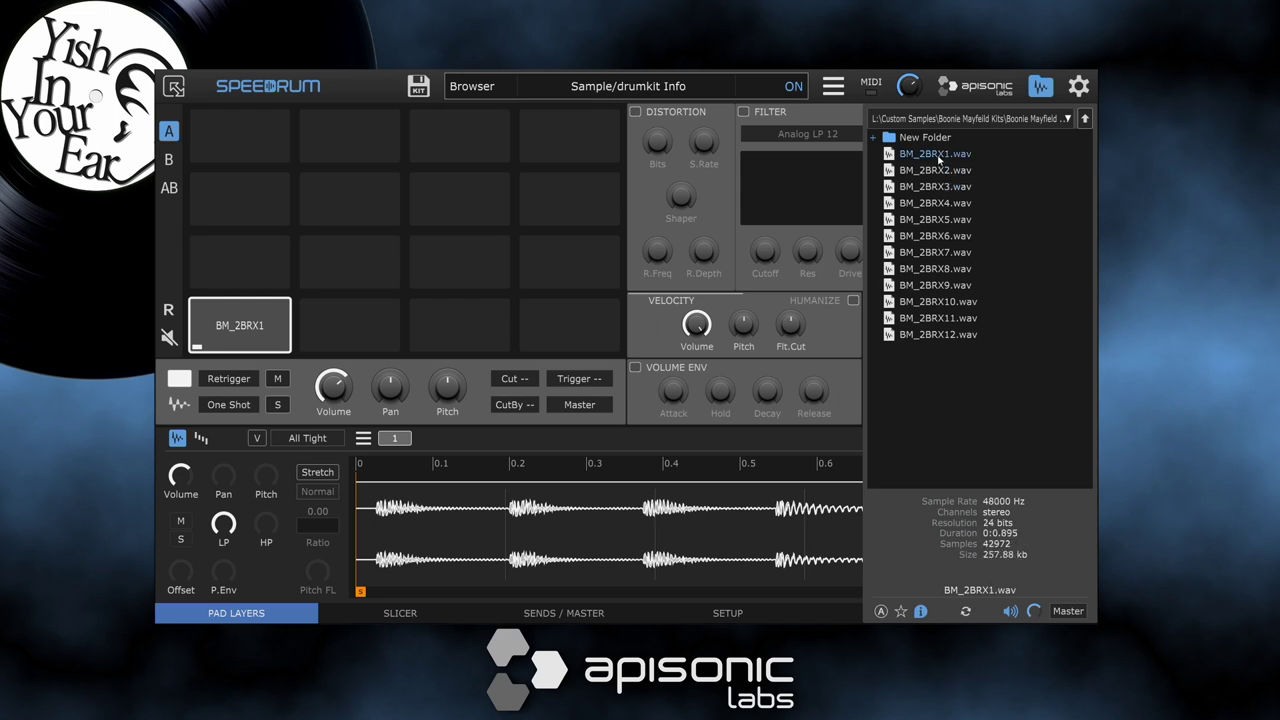
pyautogui.click(902, 612)
pyautogui.click(880, 611)
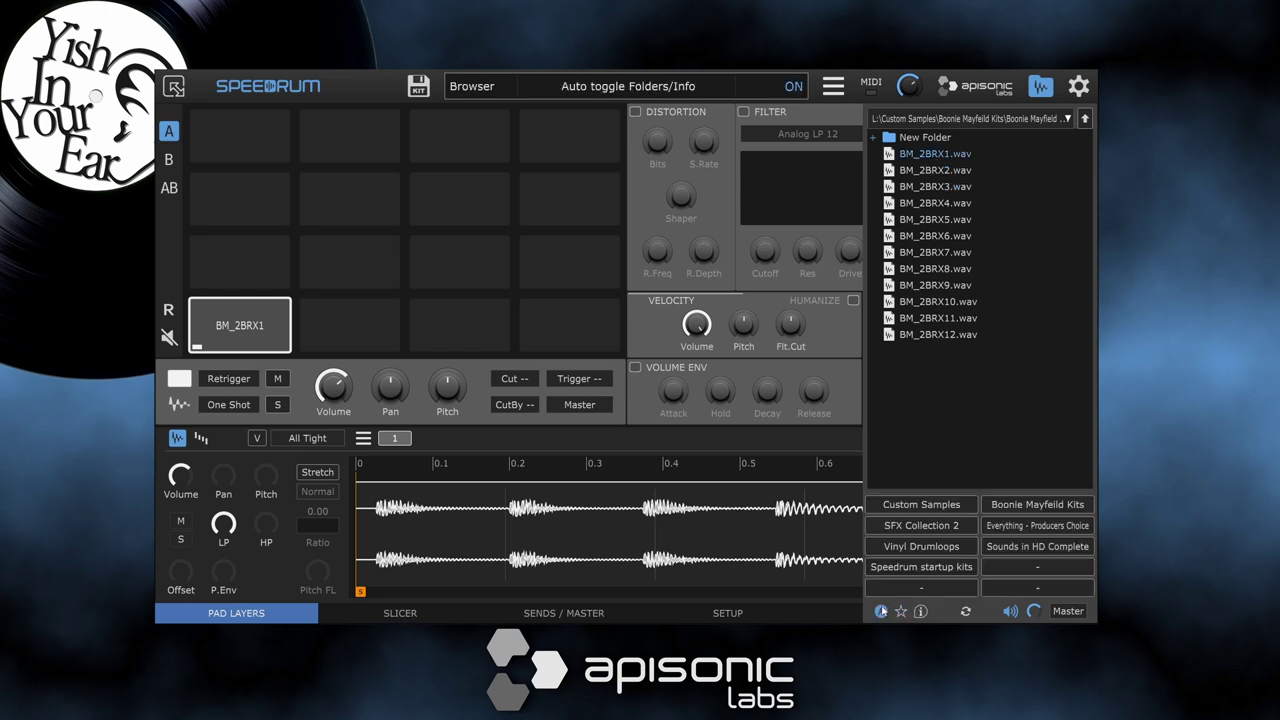
# View the browser's auto preview output choices and examine the plugin preferences
pyautogui.click(1067, 613)
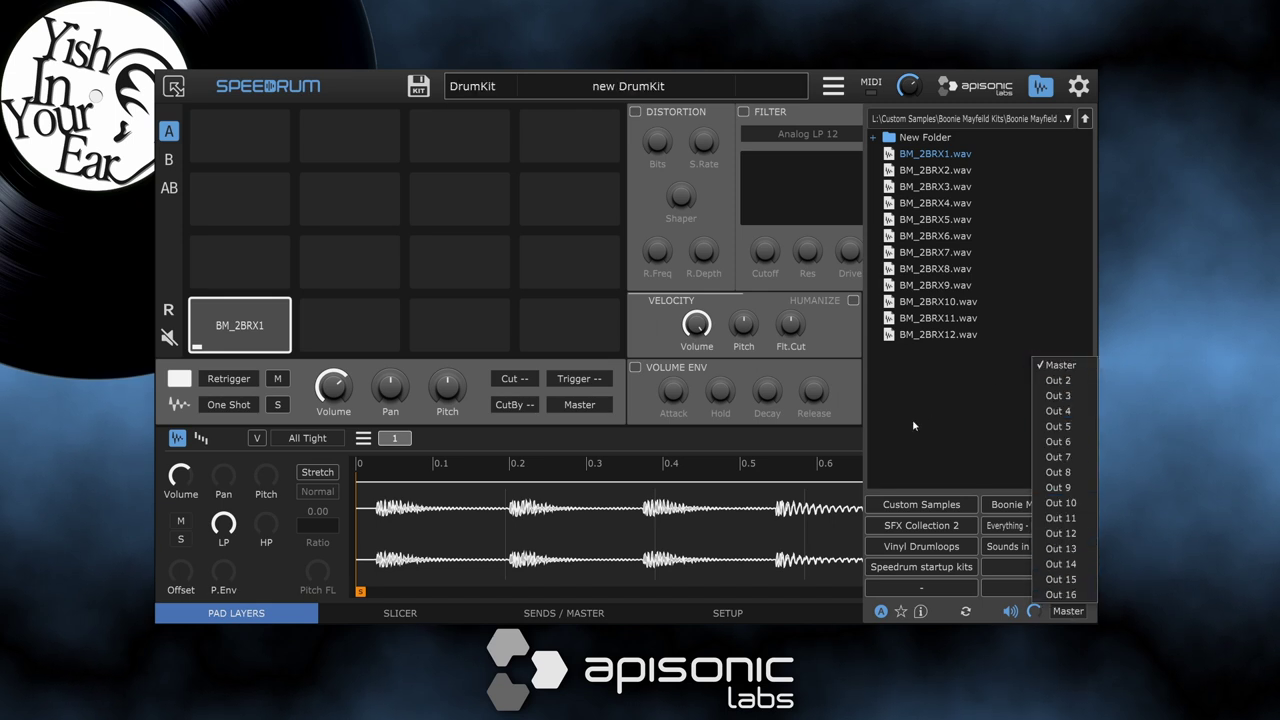
pyautogui.click(915, 426)
pyautogui.click(1078, 88)
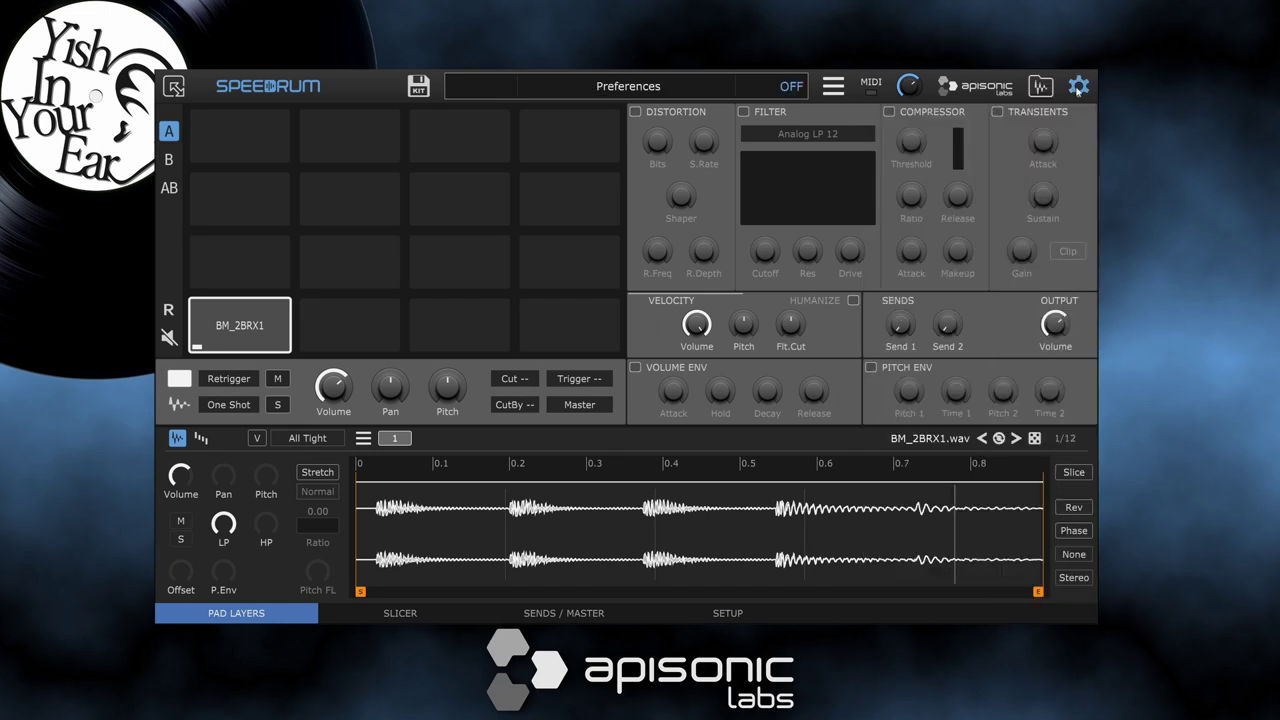
pyautogui.click(1076, 90)
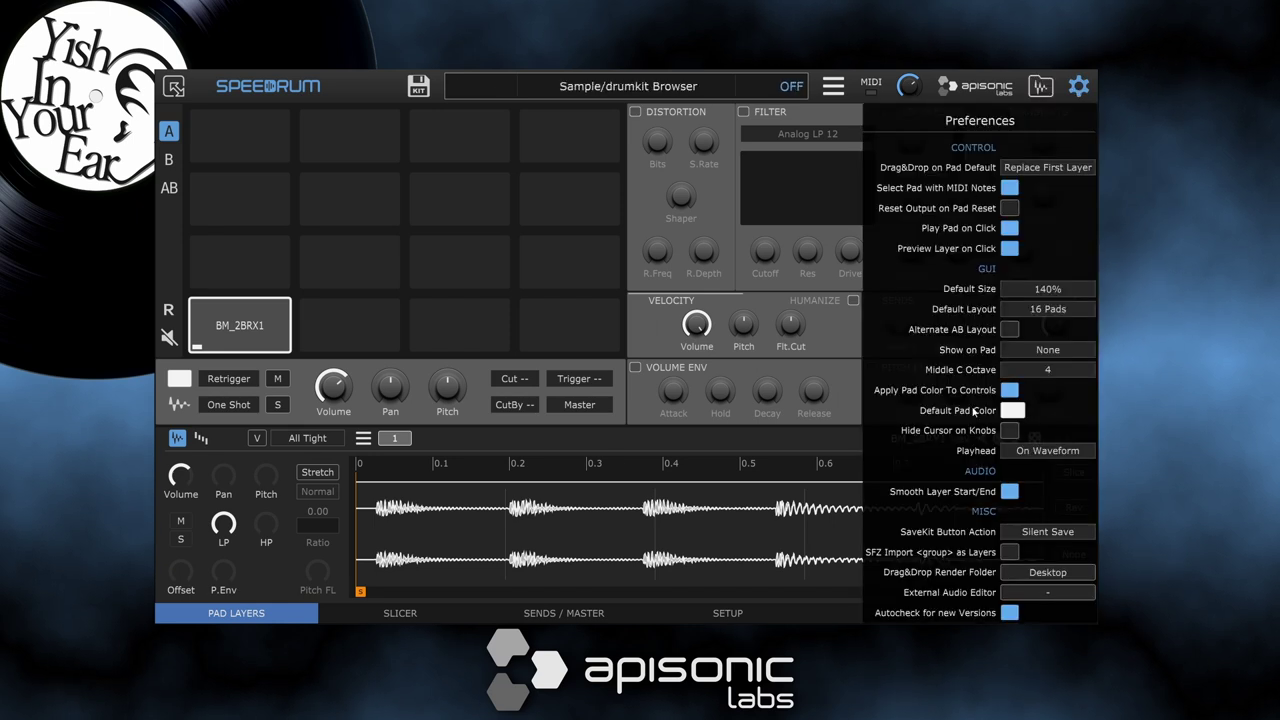
pyautogui.click(1078, 88)
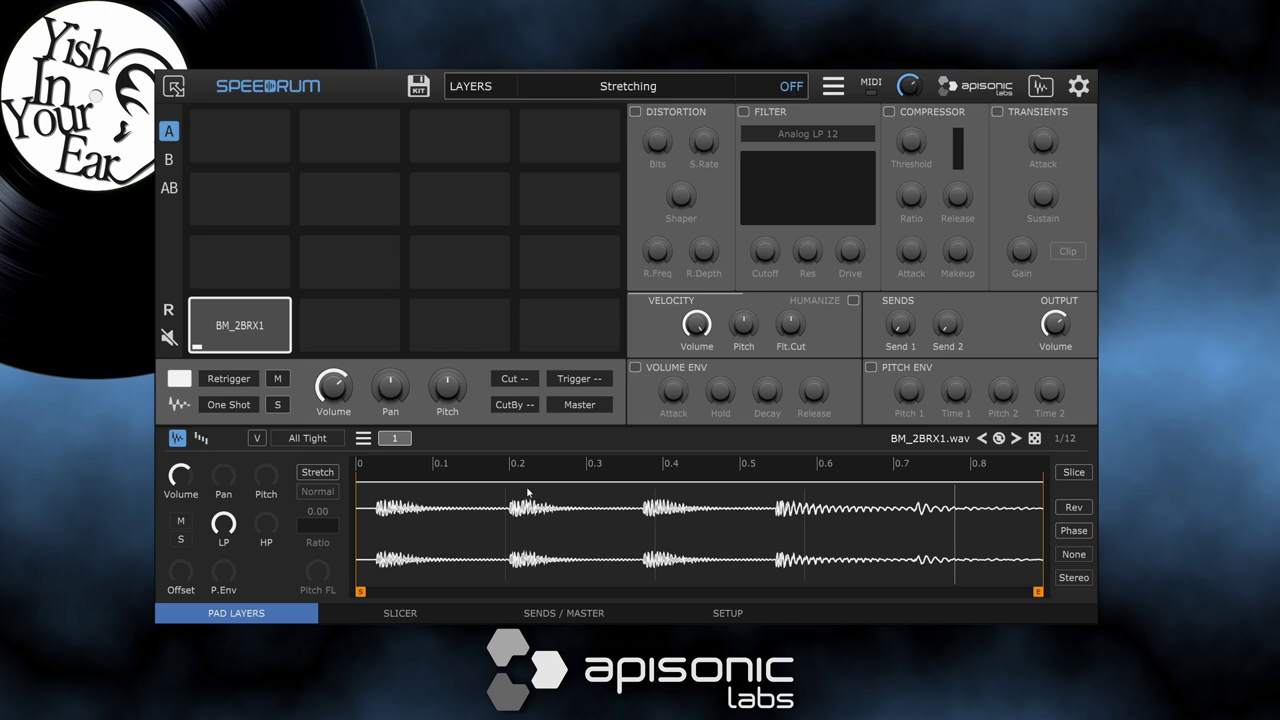
# Trim pad 1's sample to its first hit, starting at 23.6 ms and ending at about 0.2 s, and make a slice of it
pyautogui.moveTo(361, 591)
pyautogui.mouseDown()
pyautogui.moveTo(673, 566)
pyautogui.moveTo(360, 566)
pyautogui.mouseUp()
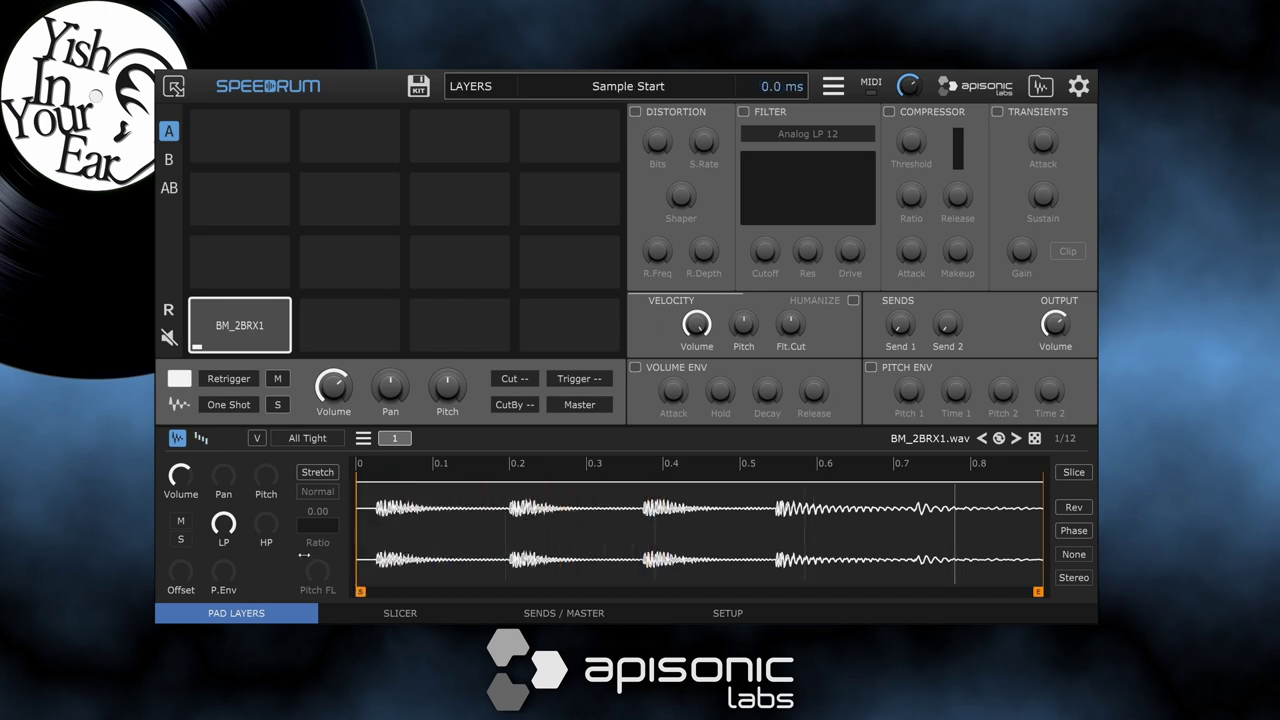
pyautogui.moveTo(1038, 591); pyautogui.dragTo(503, 586)
pyautogui.moveTo(365, 591); pyautogui.dragTo(378, 591)
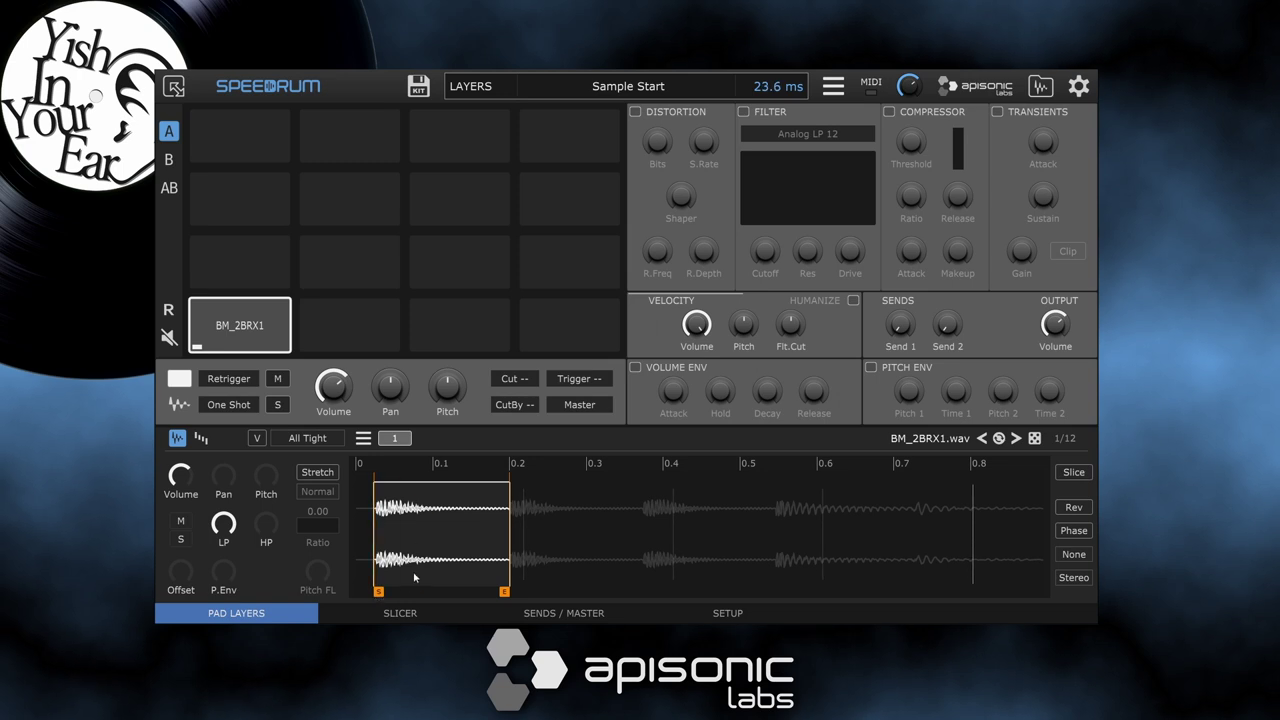
pyautogui.click(1074, 473)
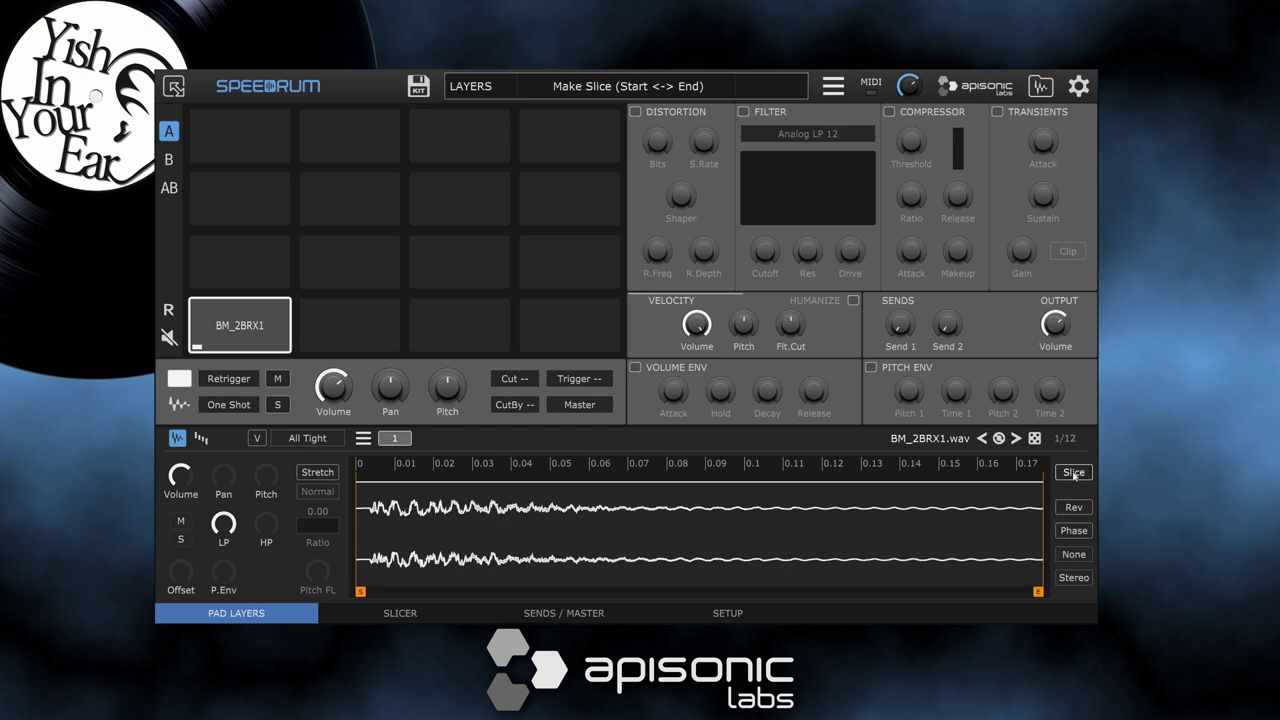
# Reverse the slice, invert its phase, normalize it to 0 dB, and view its channel mode options
pyautogui.click(1074, 507)
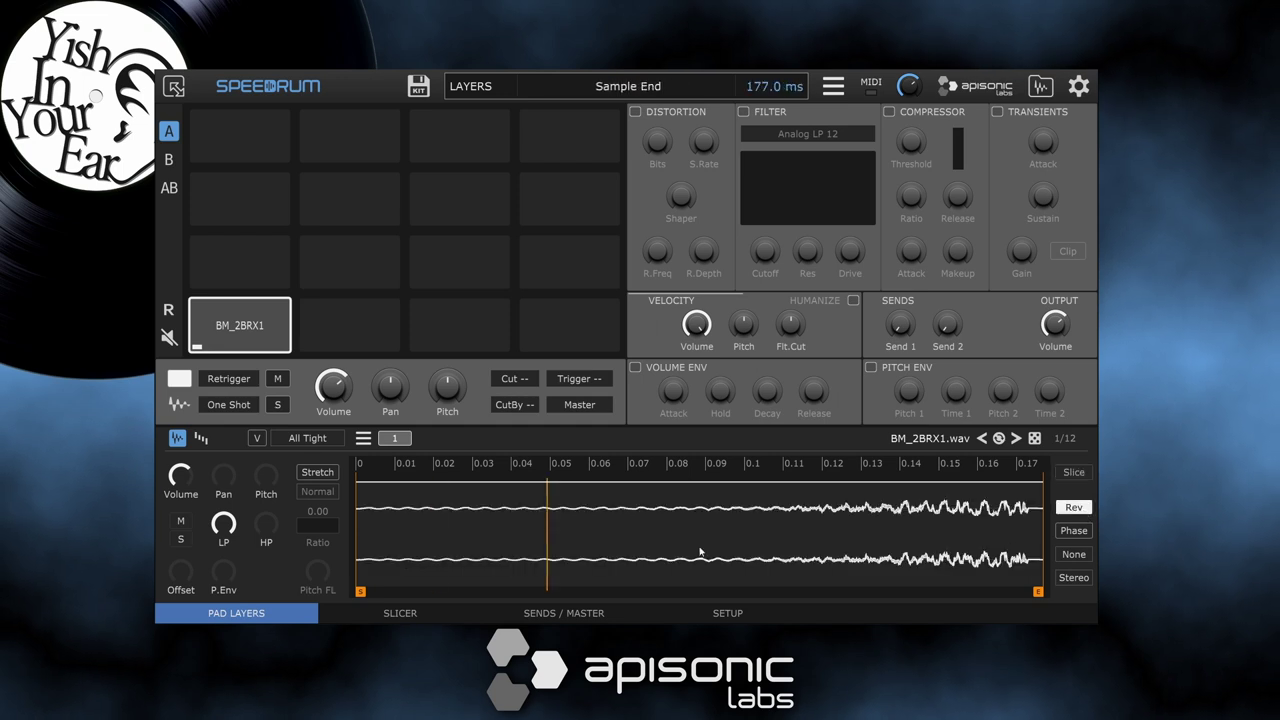
pyautogui.click(1074, 531)
pyautogui.click(1078, 555)
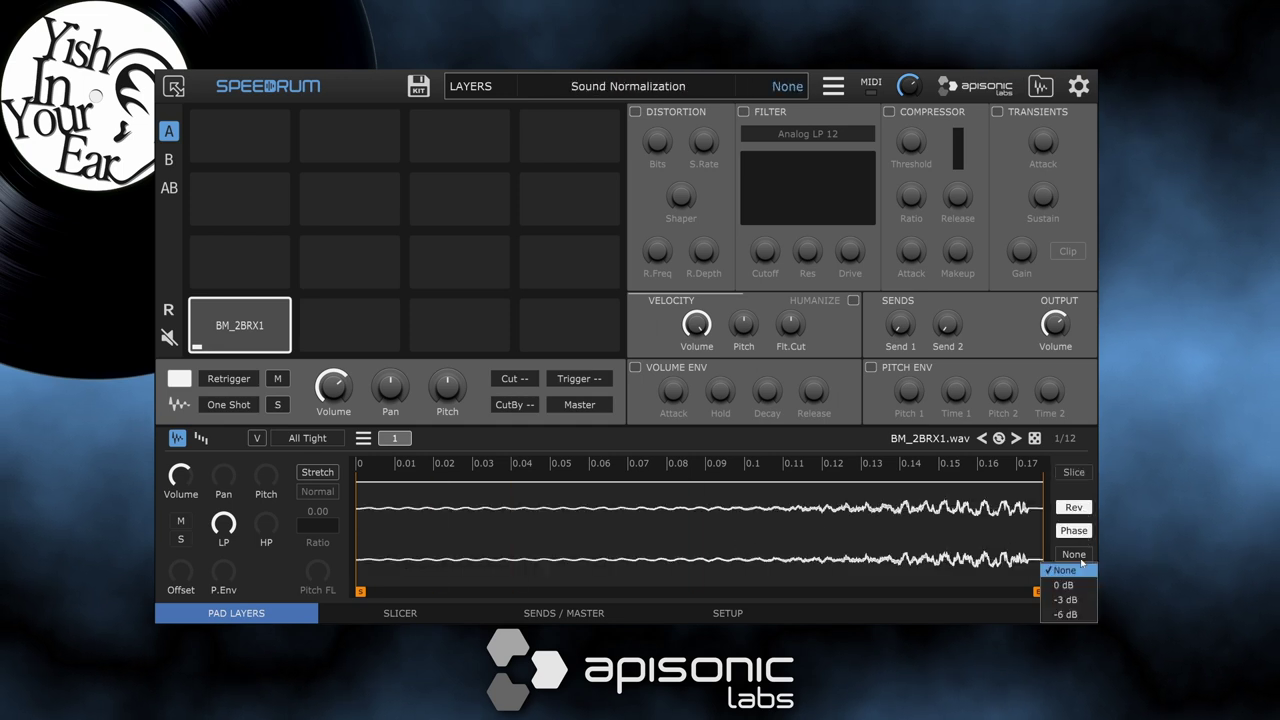
pyautogui.click(1075, 585)
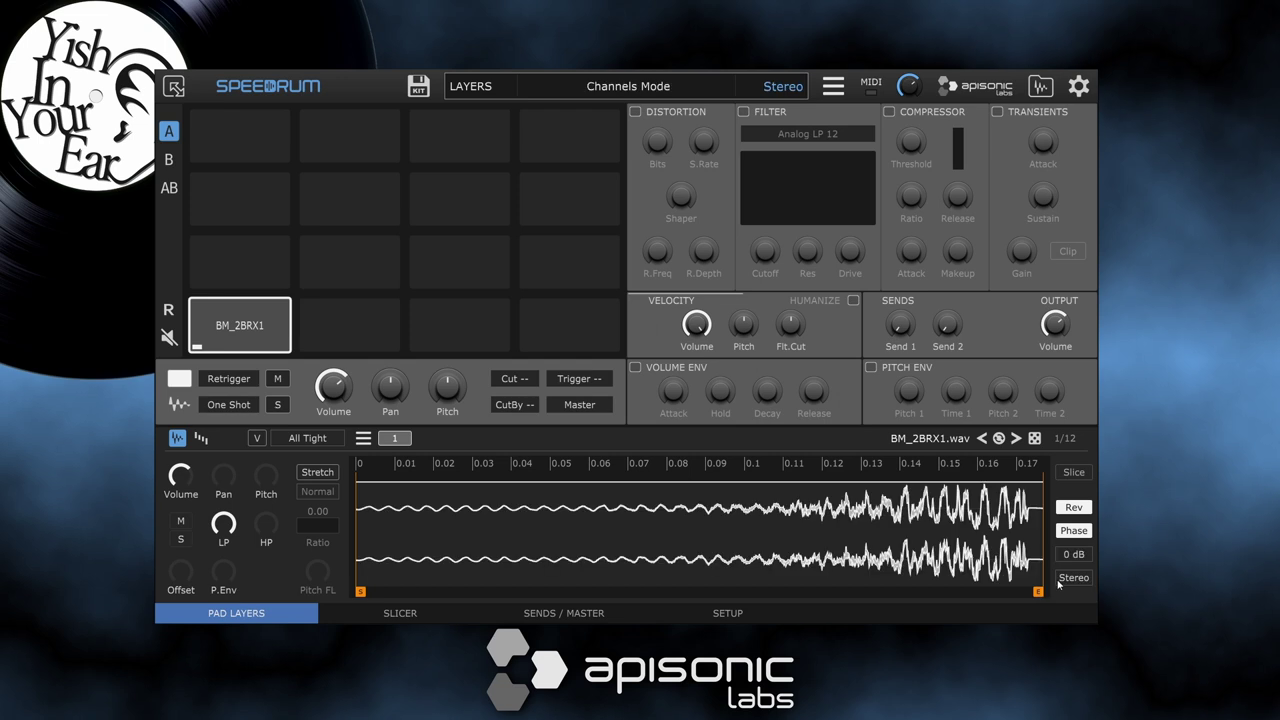
pyautogui.click(1076, 580)
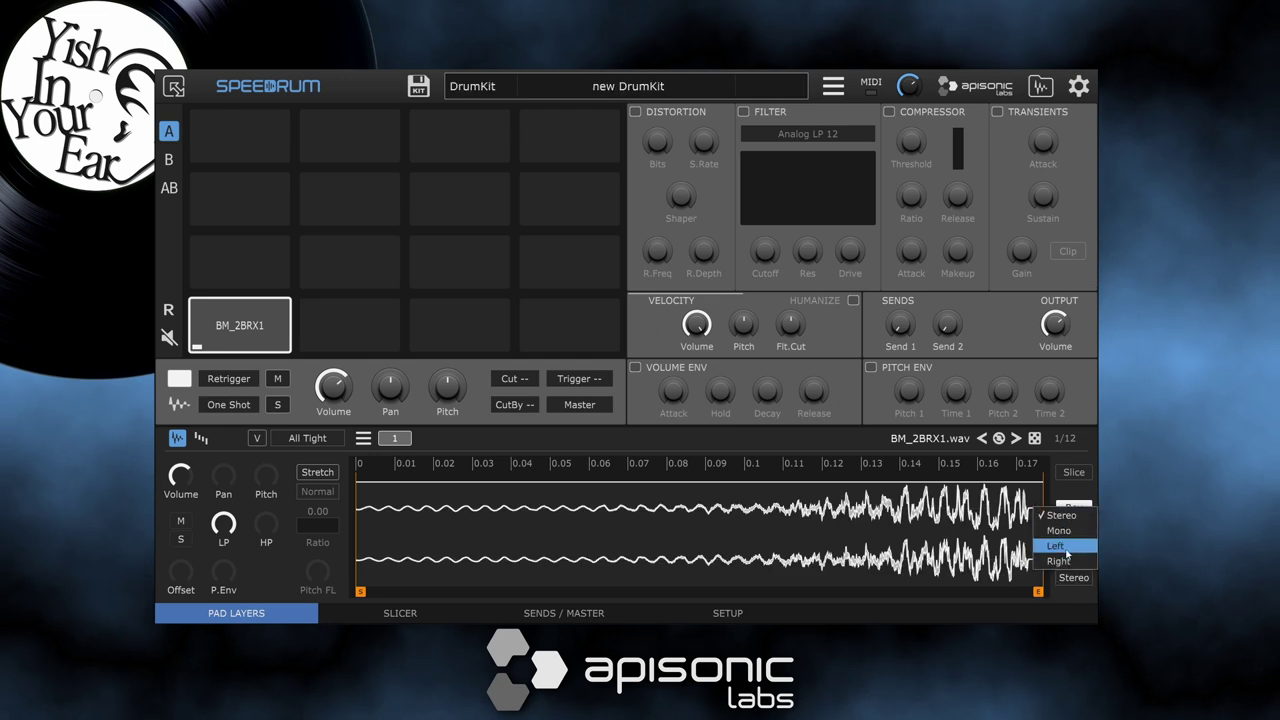
# Turn off the layer's reverse and phase inversion and load the next sample, BM_2BRX10.wav
pyautogui.click(1074, 503)
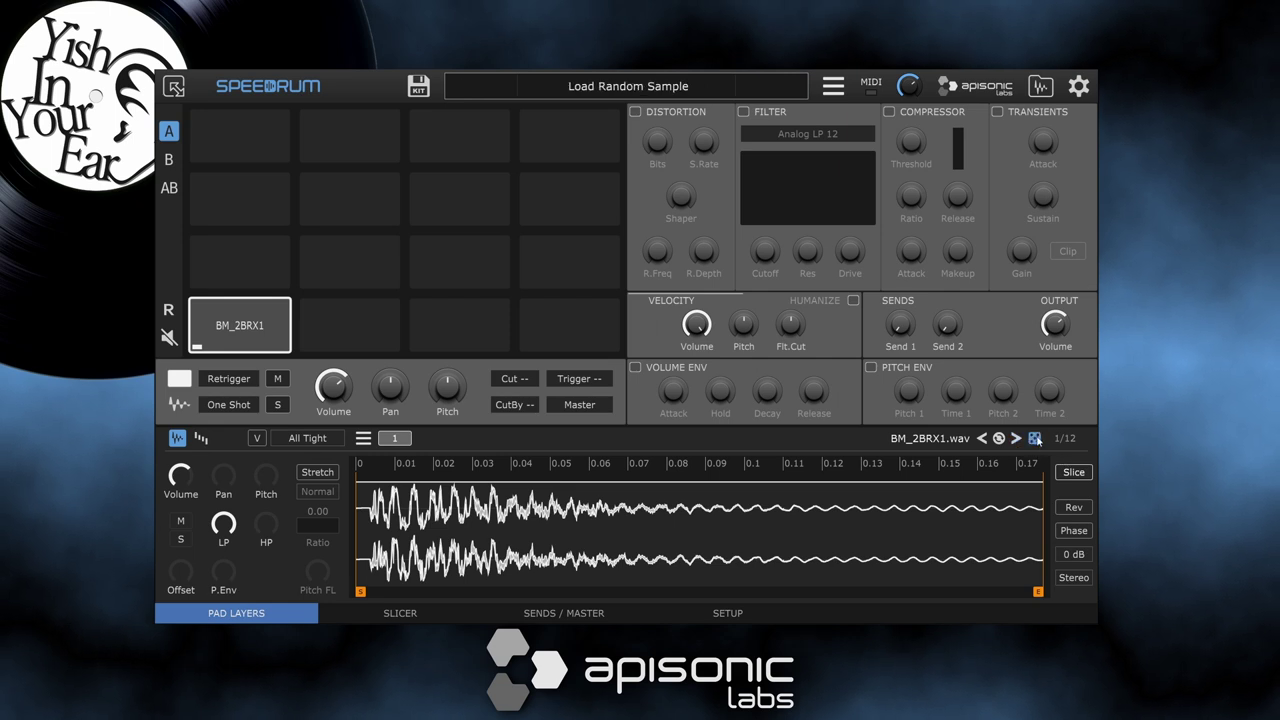
pyautogui.click(1017, 441)
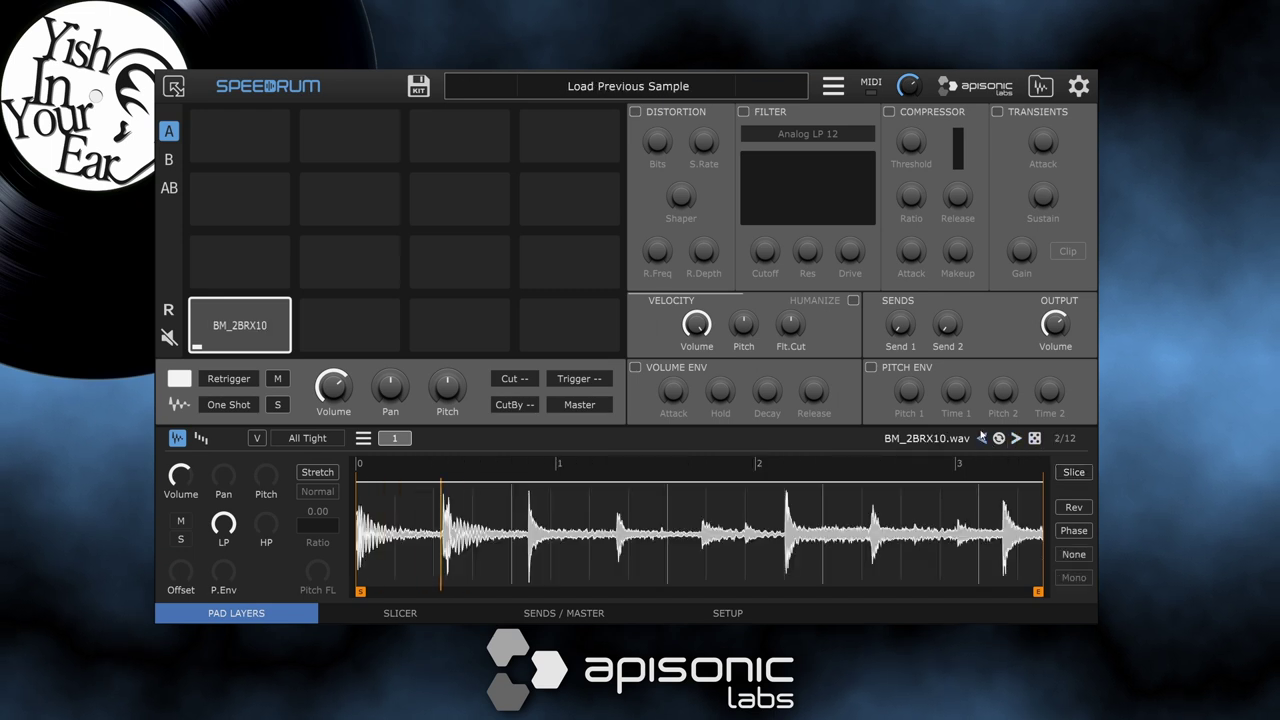
# Step through the neighbouring samples to load BM_2BRX1.wav on pad 1 and move its start marker to the first hit
pyautogui.click(982, 440)
pyautogui.click(1018, 441)
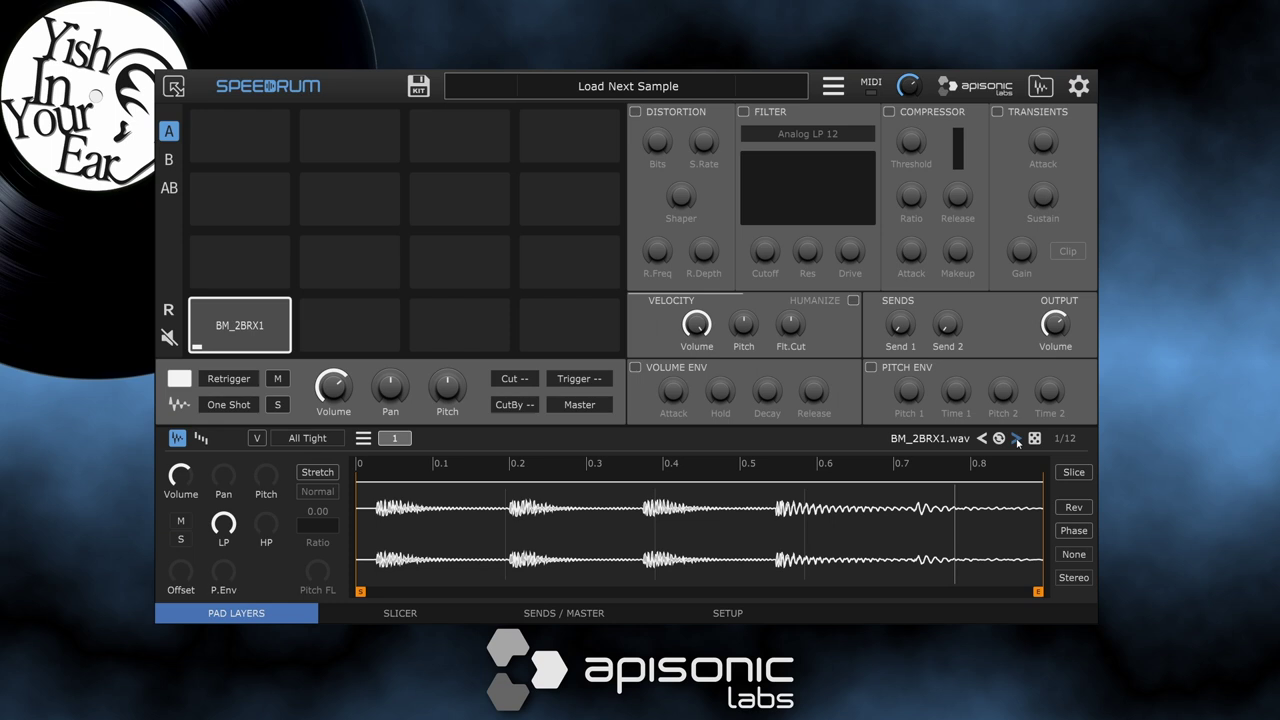
pyautogui.click(982, 440)
pyautogui.click(982, 440)
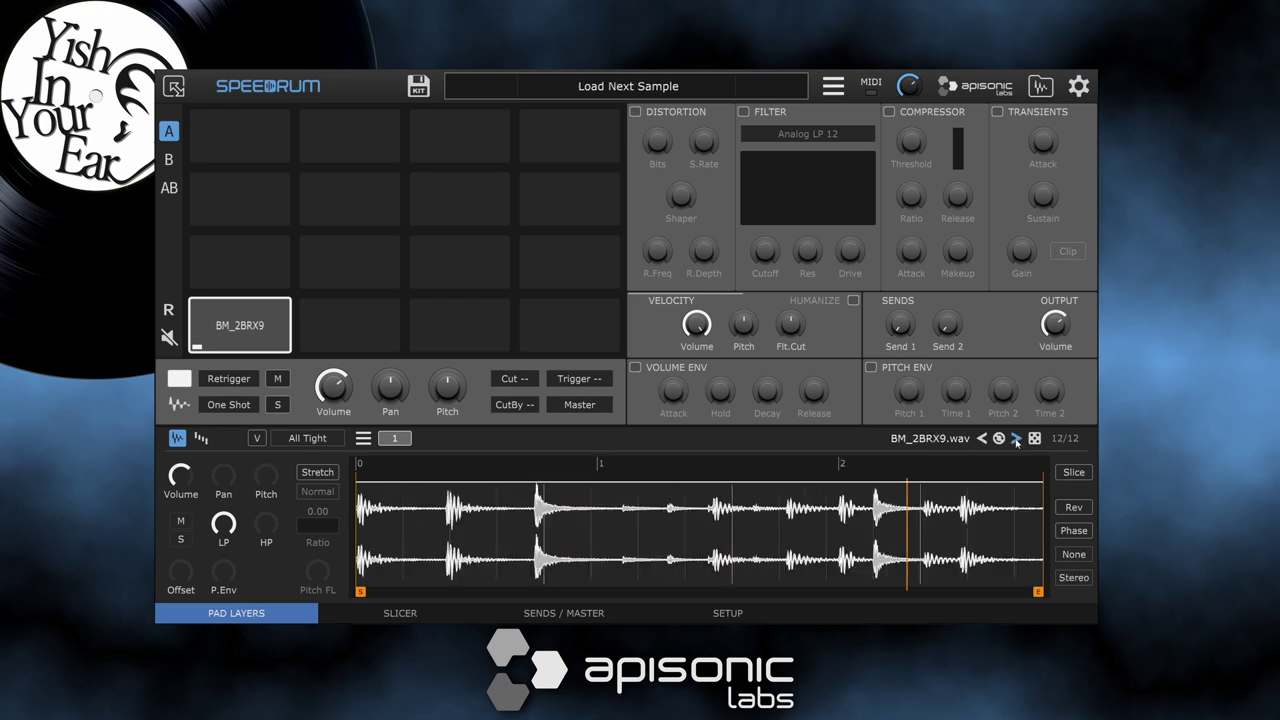
pyautogui.click(1017, 441)
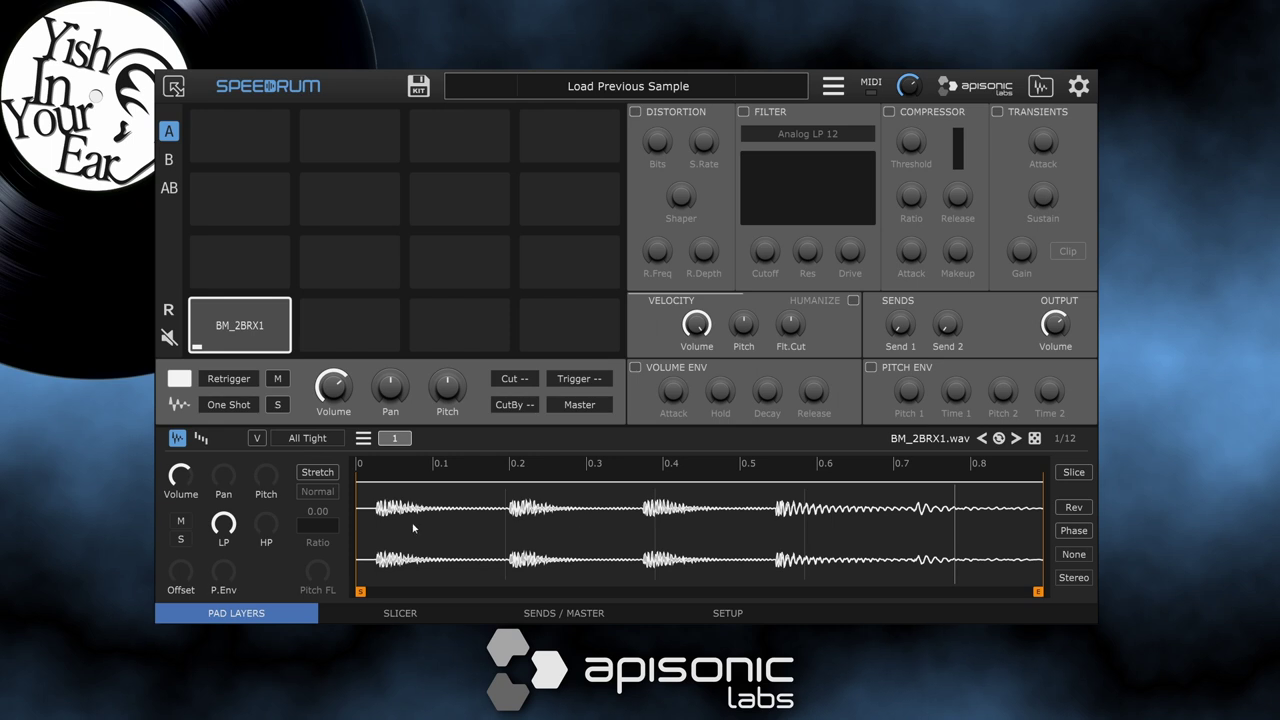
pyautogui.moveTo(360, 592); pyautogui.dragTo(378, 592)
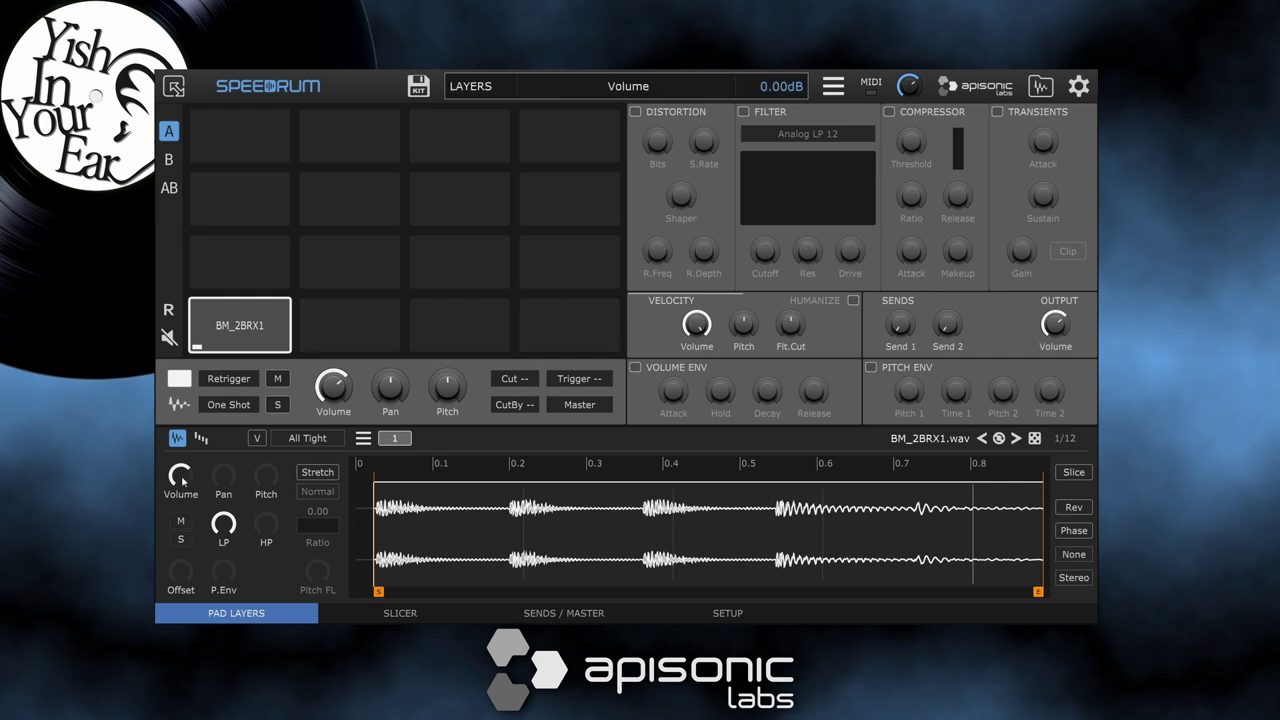
# Try out the layer's volume, mute, solo, time offset and pitch envelope controls, leaving mute and solo off
pyautogui.moveTo(180, 477)
pyautogui.mouseDown()
pyautogui.moveTo(181, 545)
pyautogui.moveTo(184, 467)
pyautogui.mouseUp()
pyautogui.click(181, 523)
pyautogui.click(181, 524)
pyautogui.click(181, 539)
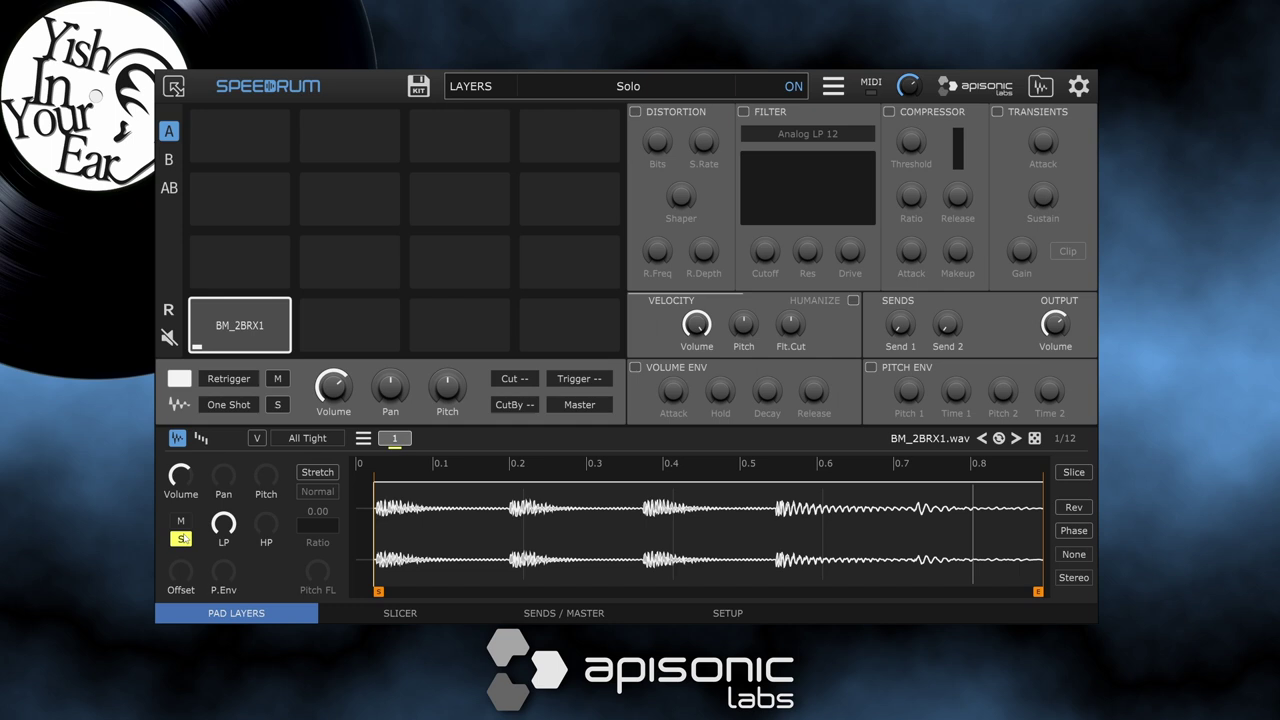
pyautogui.click(184, 541)
pyautogui.click(181, 524)
pyautogui.click(181, 524)
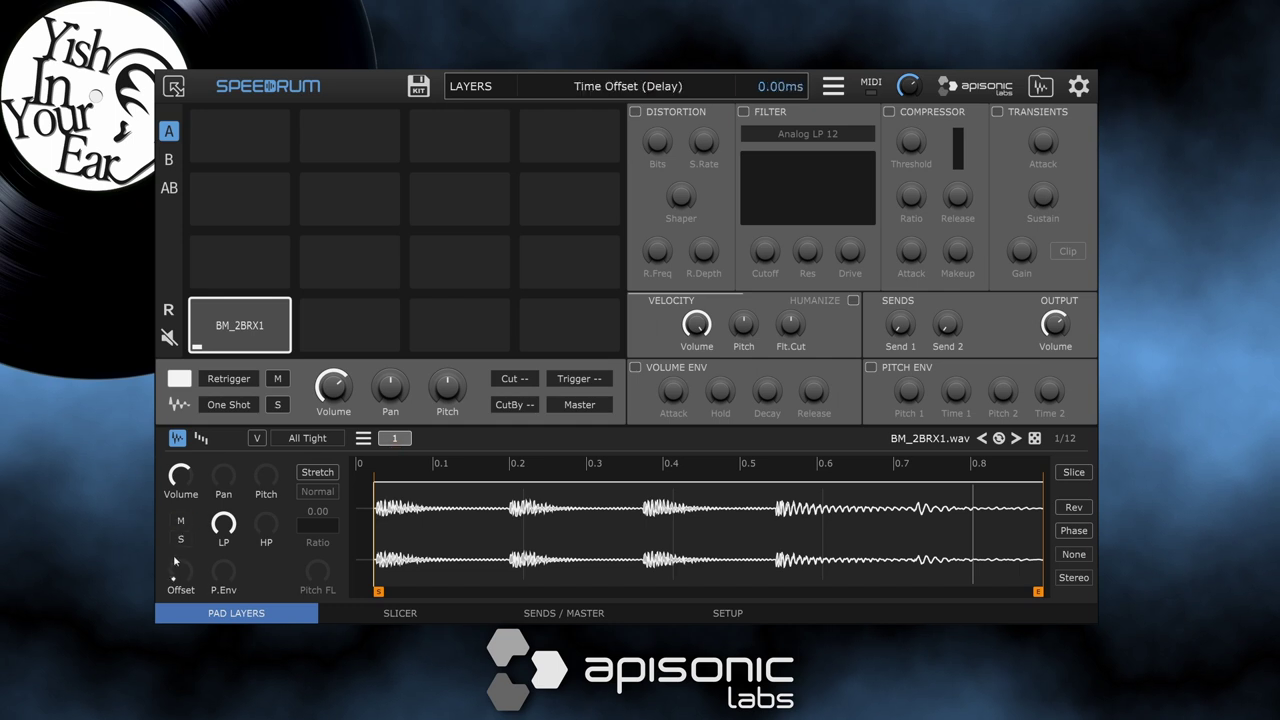
pyautogui.moveTo(180, 572)
pyautogui.mouseDown()
pyautogui.moveTo(210, 452)
pyautogui.moveTo(185, 575)
pyautogui.mouseUp()
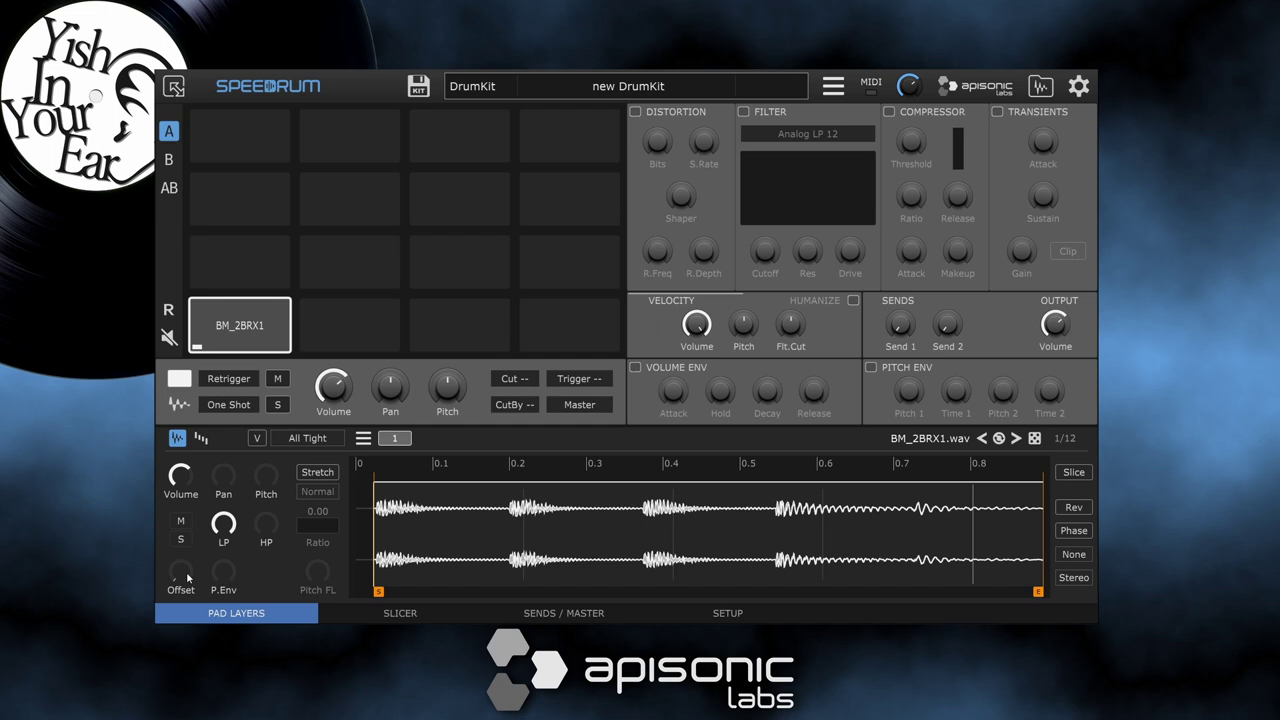
pyautogui.moveTo(223, 571); pyautogui.dragTo(222, 613)
# View the layer's velocity editor, and examine the highlighted slice's start marker and waveform in the slicer
pyautogui.click(201, 440)
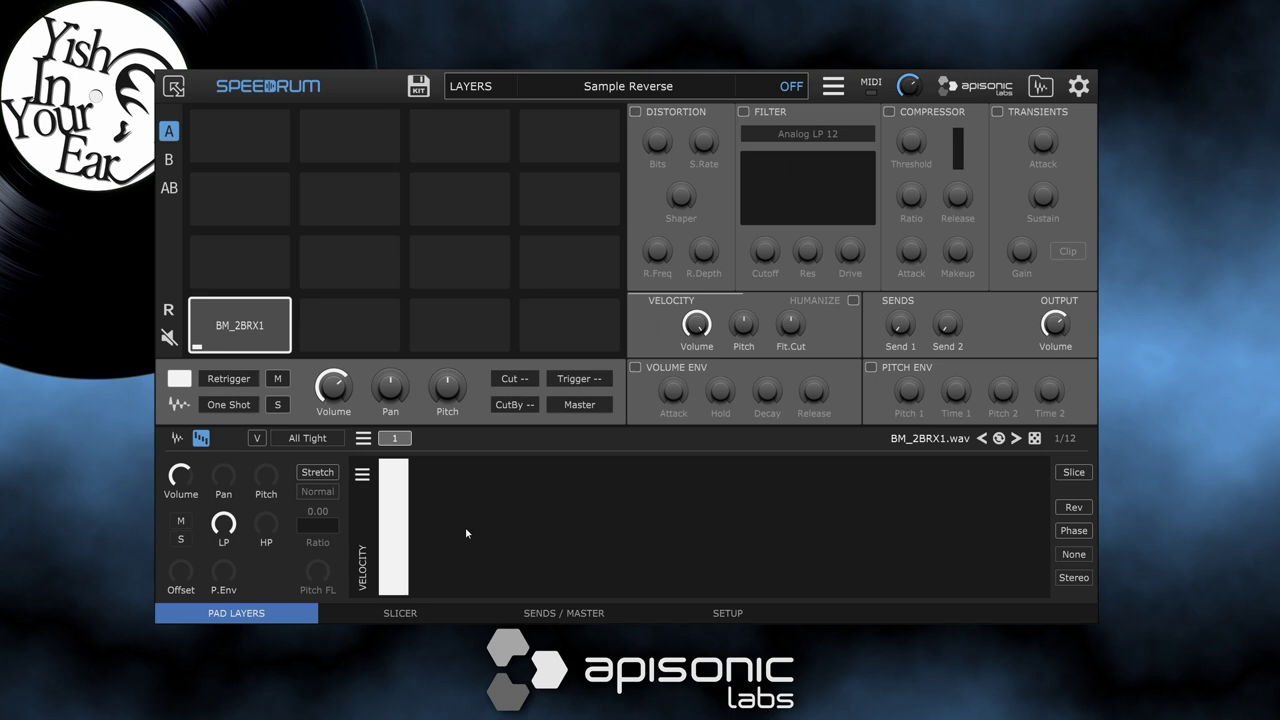
pyautogui.click(400, 614)
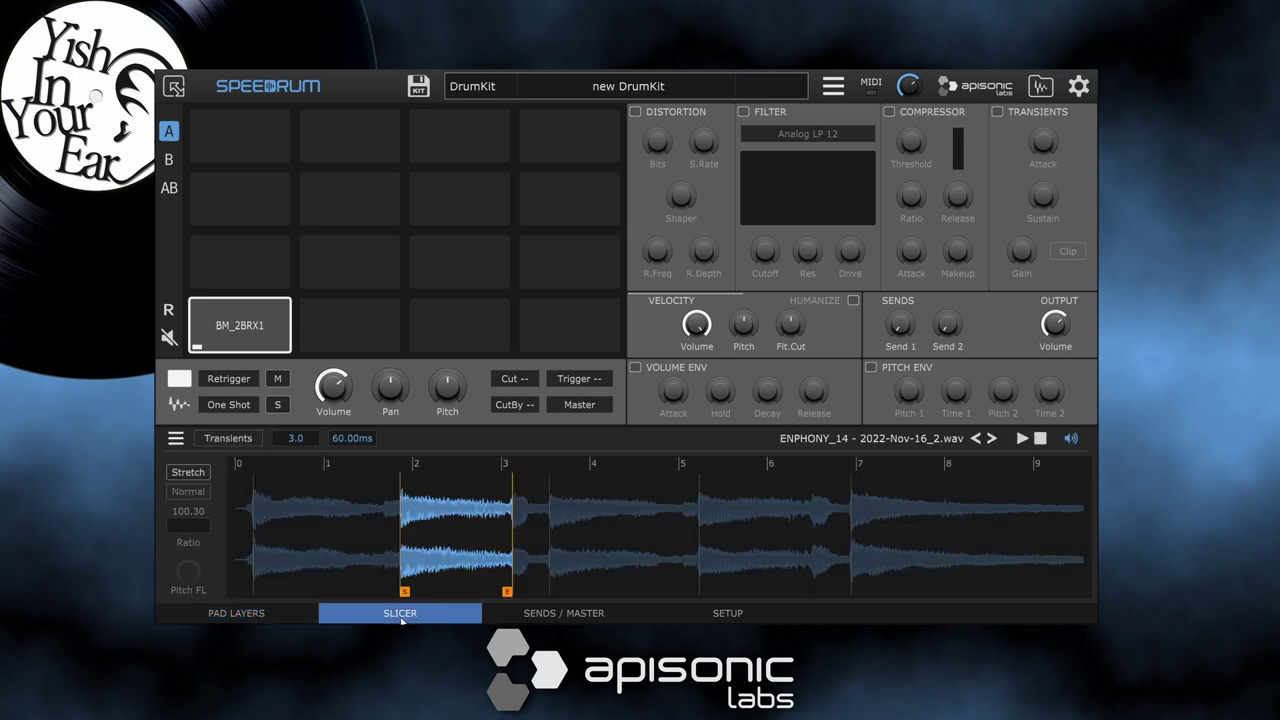
pyautogui.moveTo(404, 591)
pyautogui.mouseDown()
pyautogui.moveTo(255, 591)
pyautogui.moveTo(437, 591)
pyautogui.moveTo(370, 591)
pyautogui.moveTo(400, 591)
pyautogui.mouseUp()
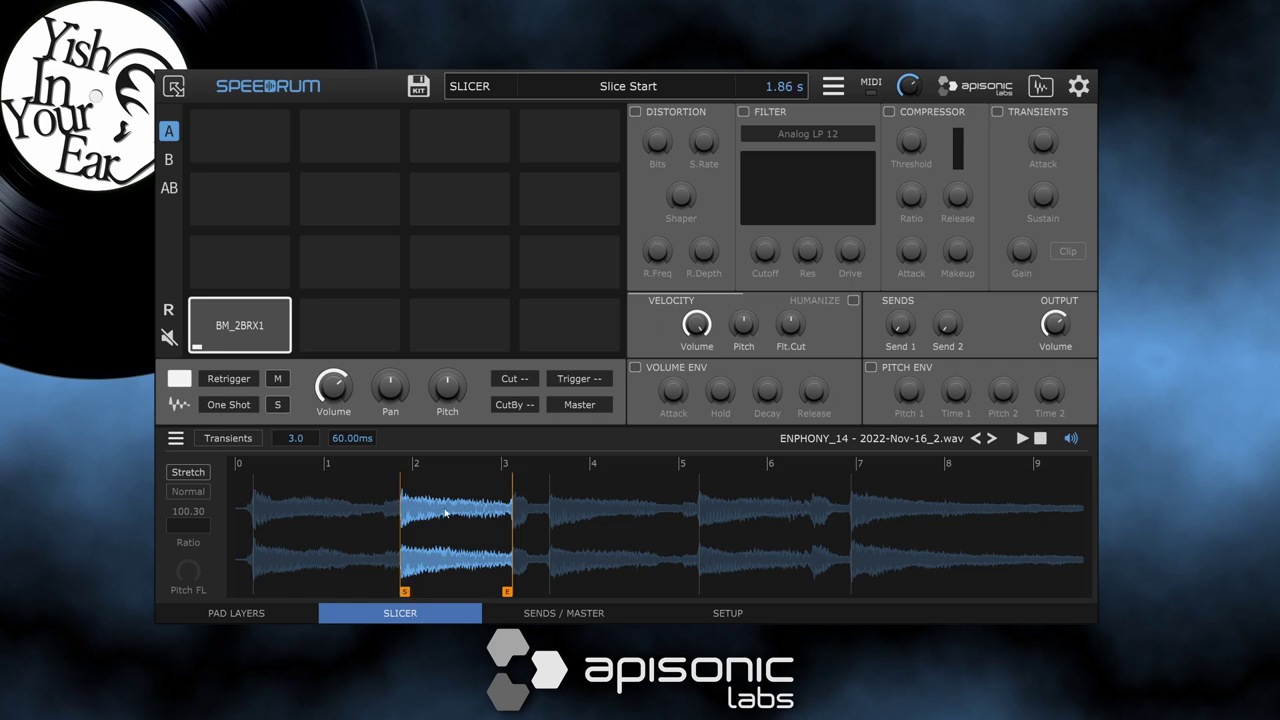
pyautogui.moveTo(446, 513); pyautogui.dragTo(463, 555)
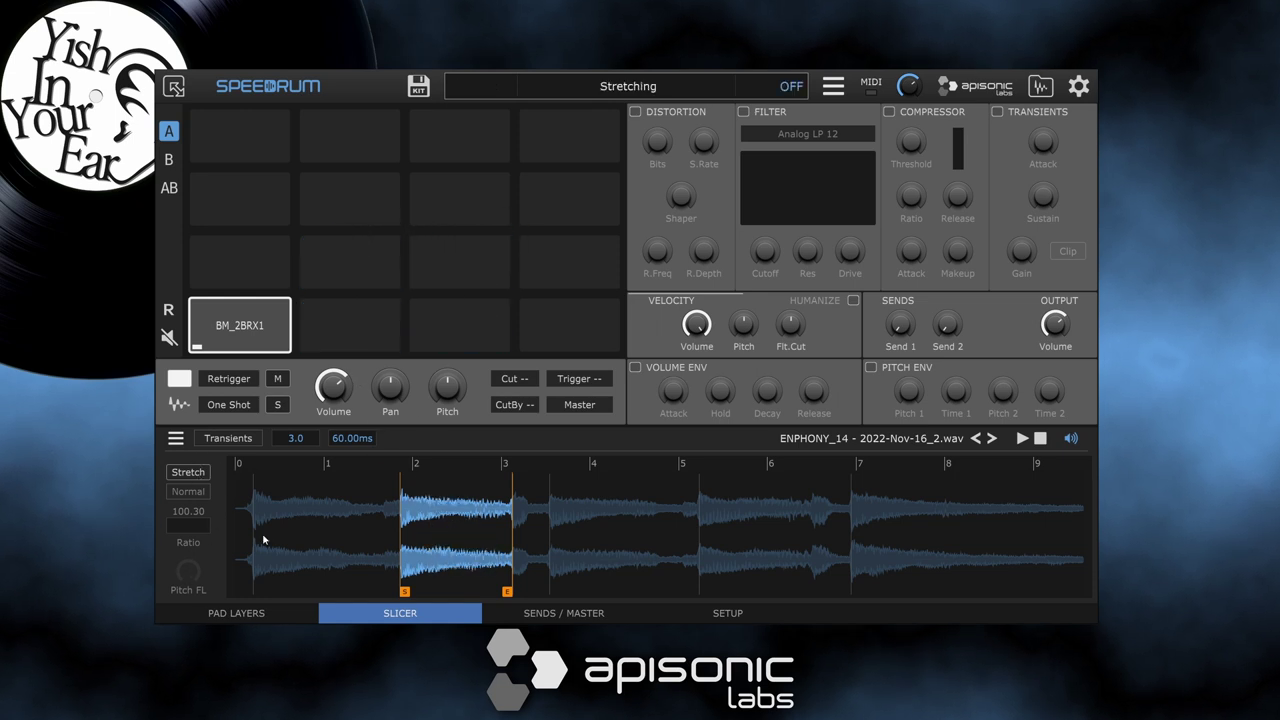
# Set Send 1's type to Output in the sends section
pyautogui.click(545, 615)
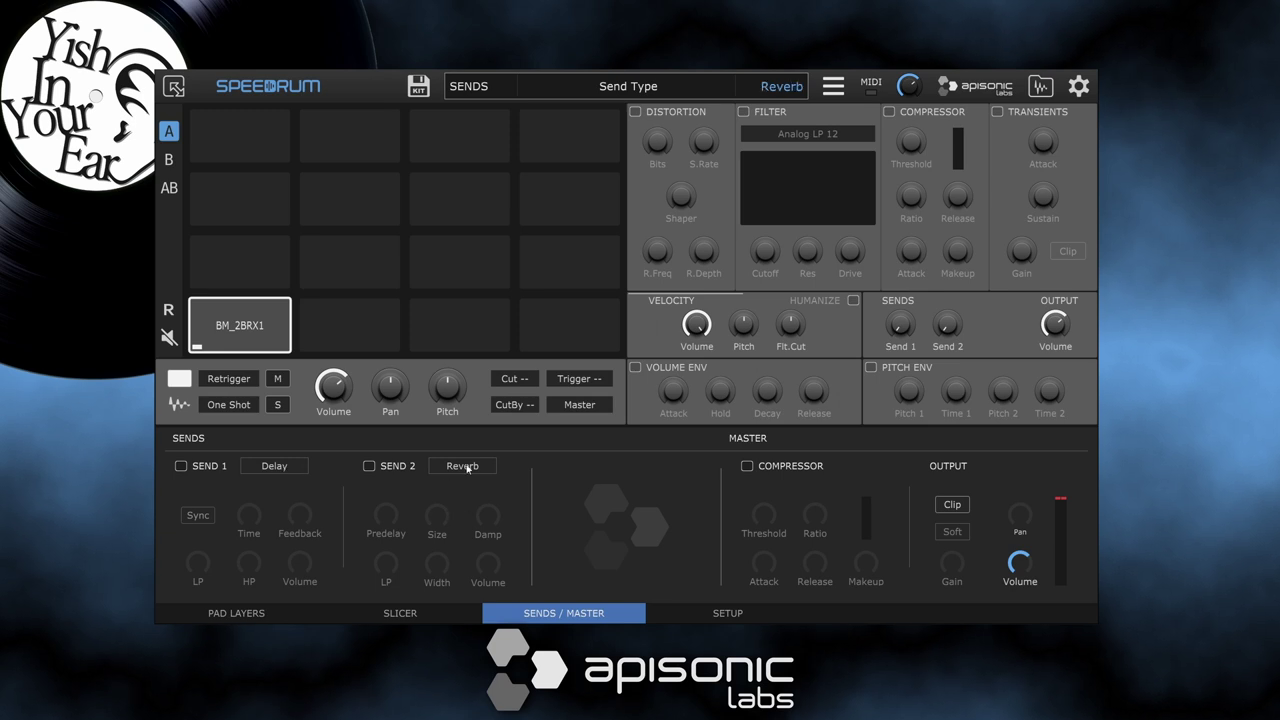
pyautogui.click(287, 469)
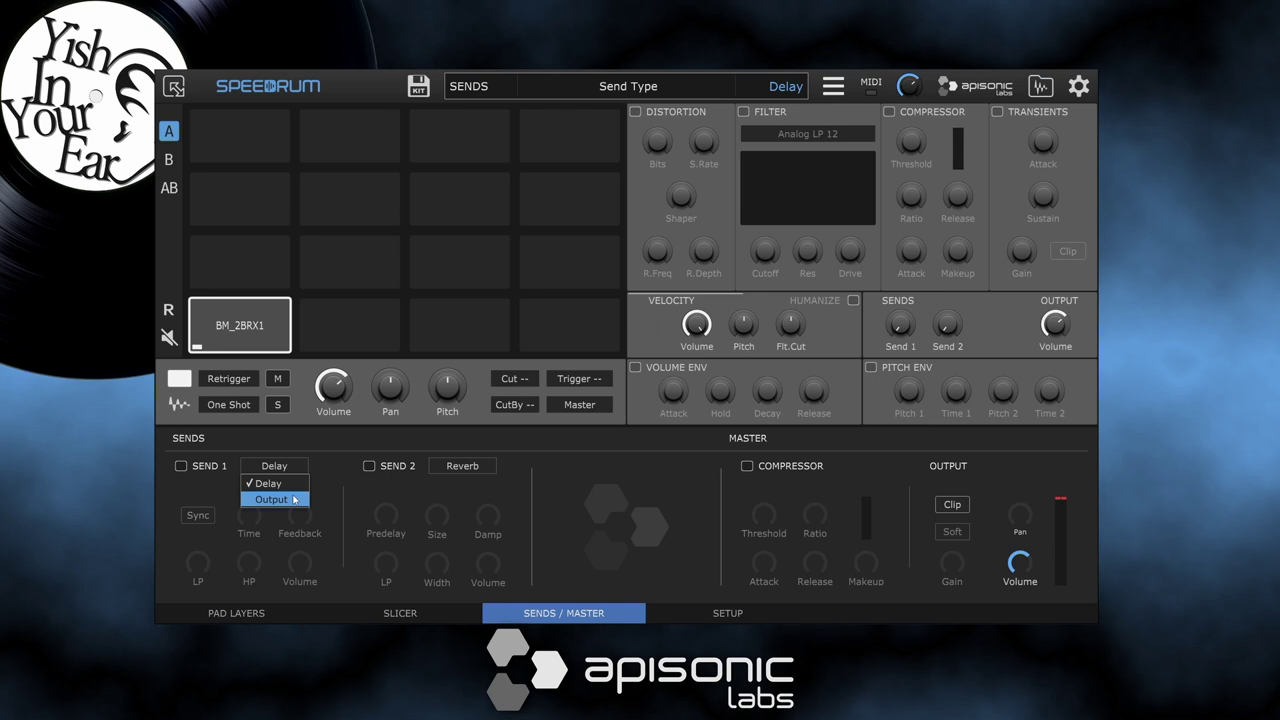
pyautogui.click(293, 499)
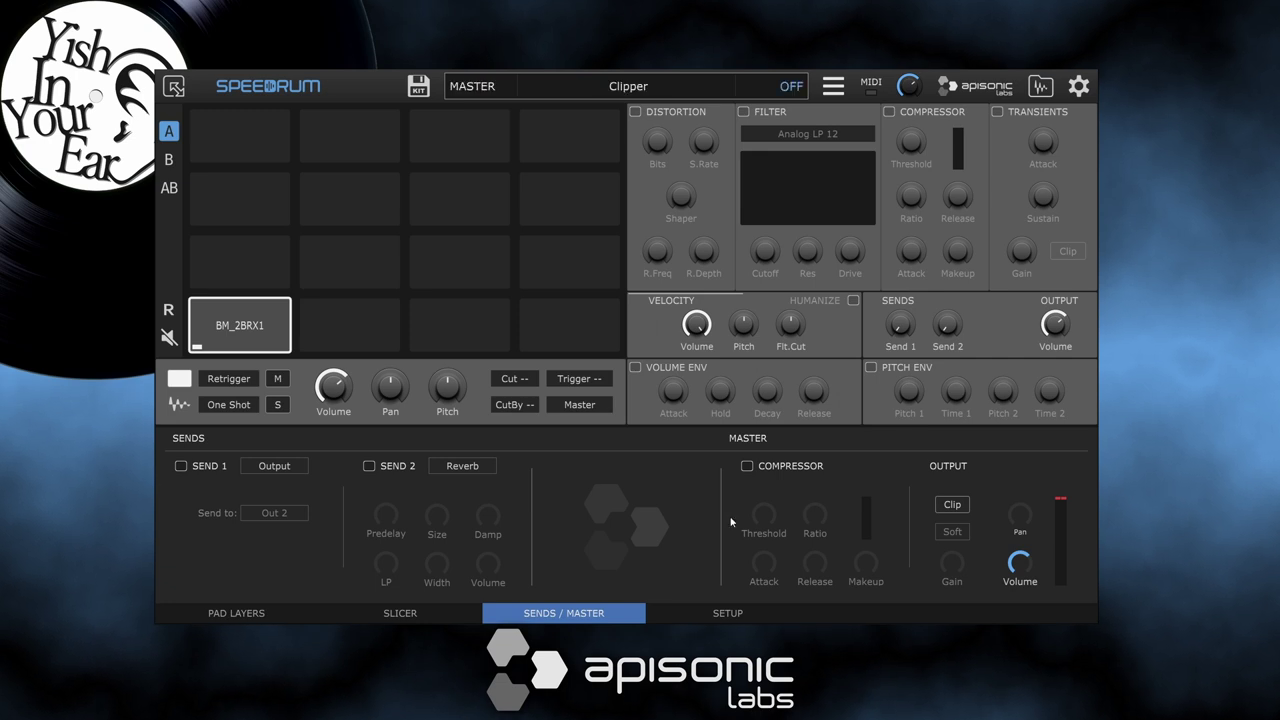
# Enable the master compressor and the Hard output clipper, raising the clipper gain and panning the master output to the right
pyautogui.click(778, 465)
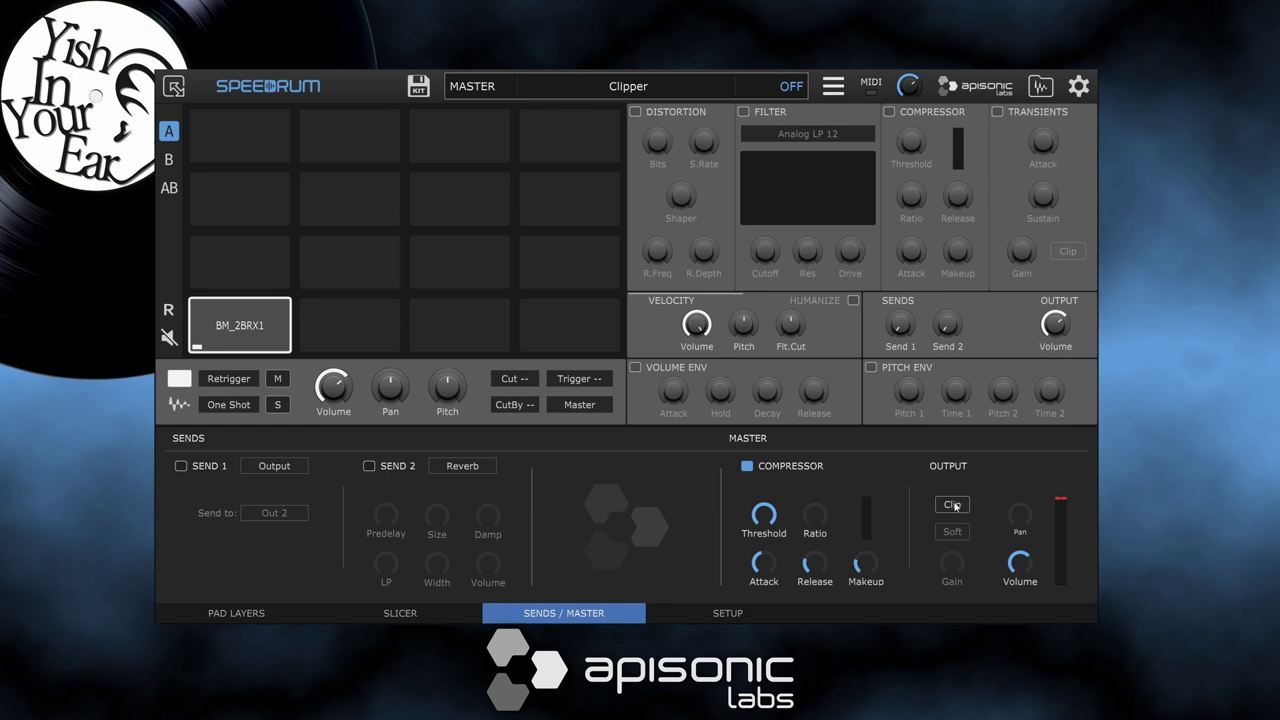
pyautogui.click(955, 505)
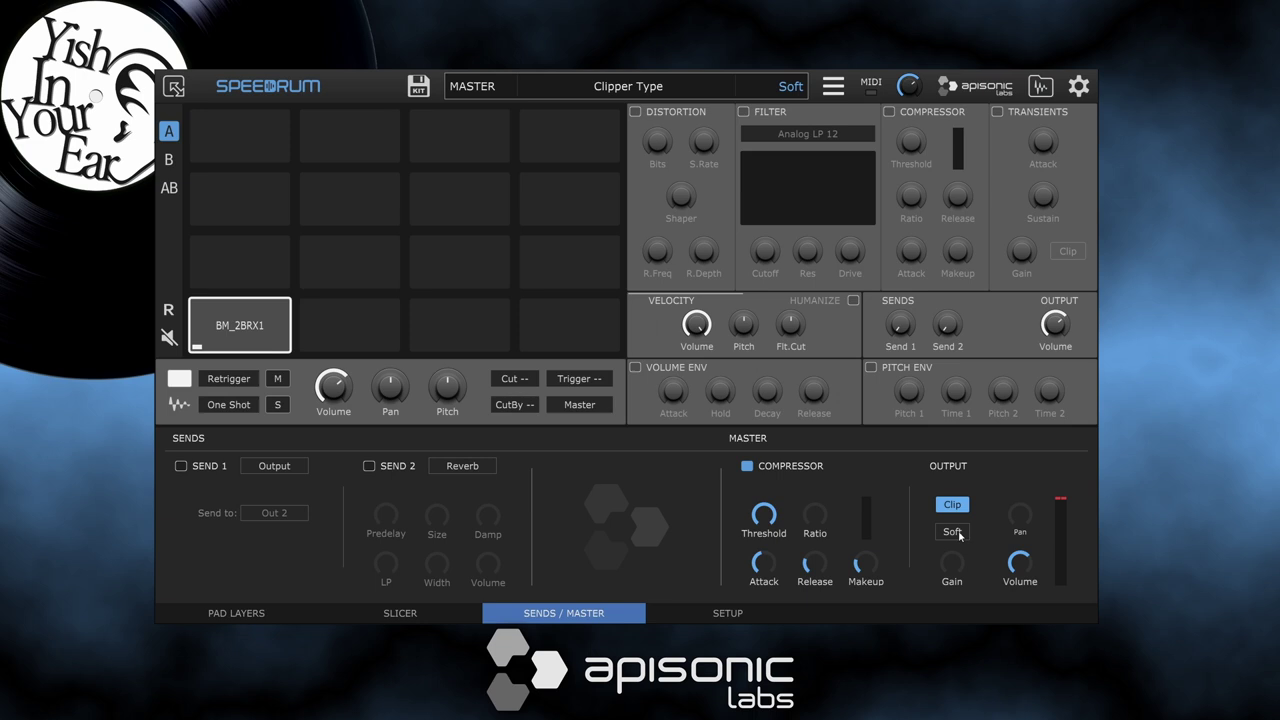
pyautogui.click(955, 532)
pyautogui.click(961, 565)
pyautogui.moveTo(1020, 515); pyautogui.dragTo(950, 557)
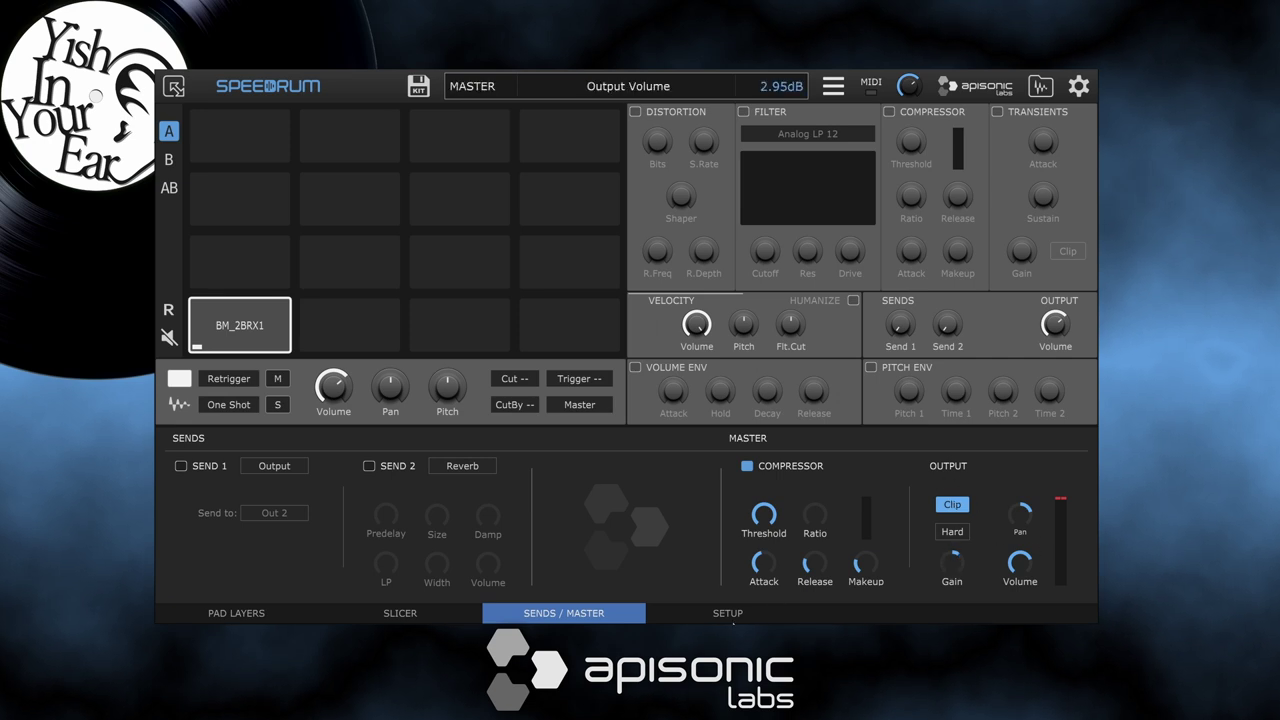
# Examine the pads MIDI map in the setup section and pad 1's trigger note entry
pyautogui.click(729, 615)
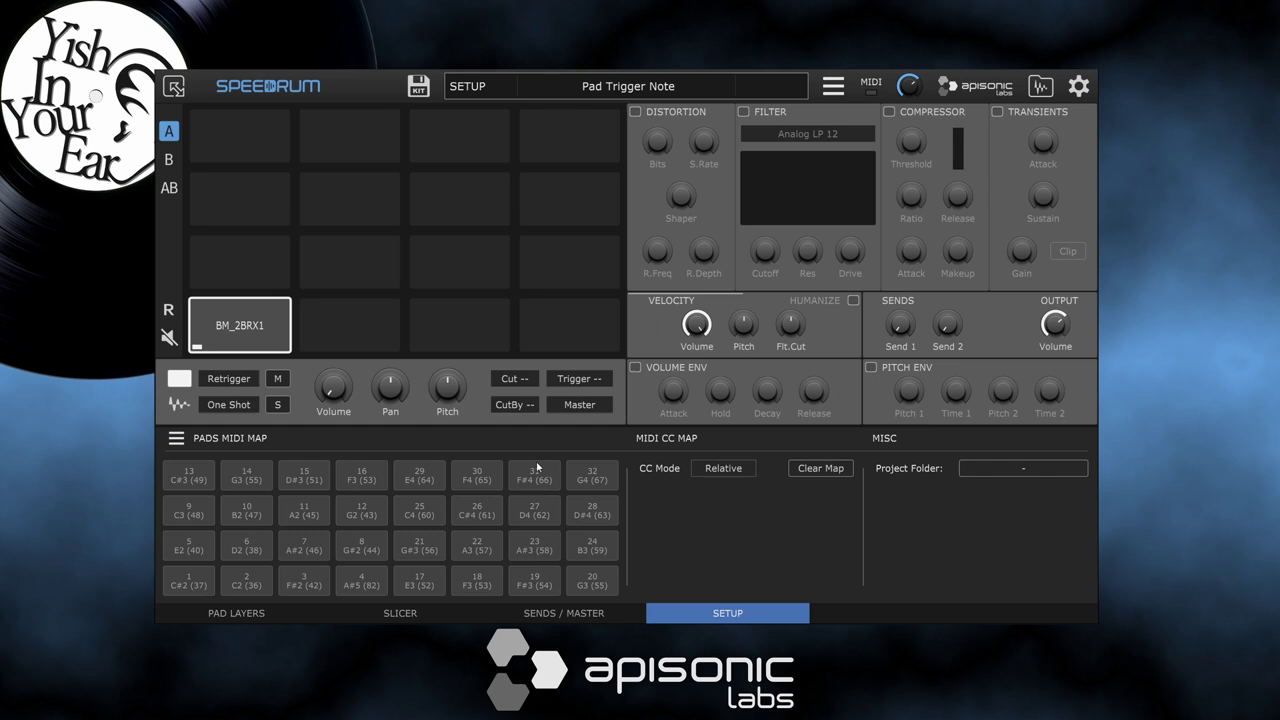
pyautogui.click(190, 584)
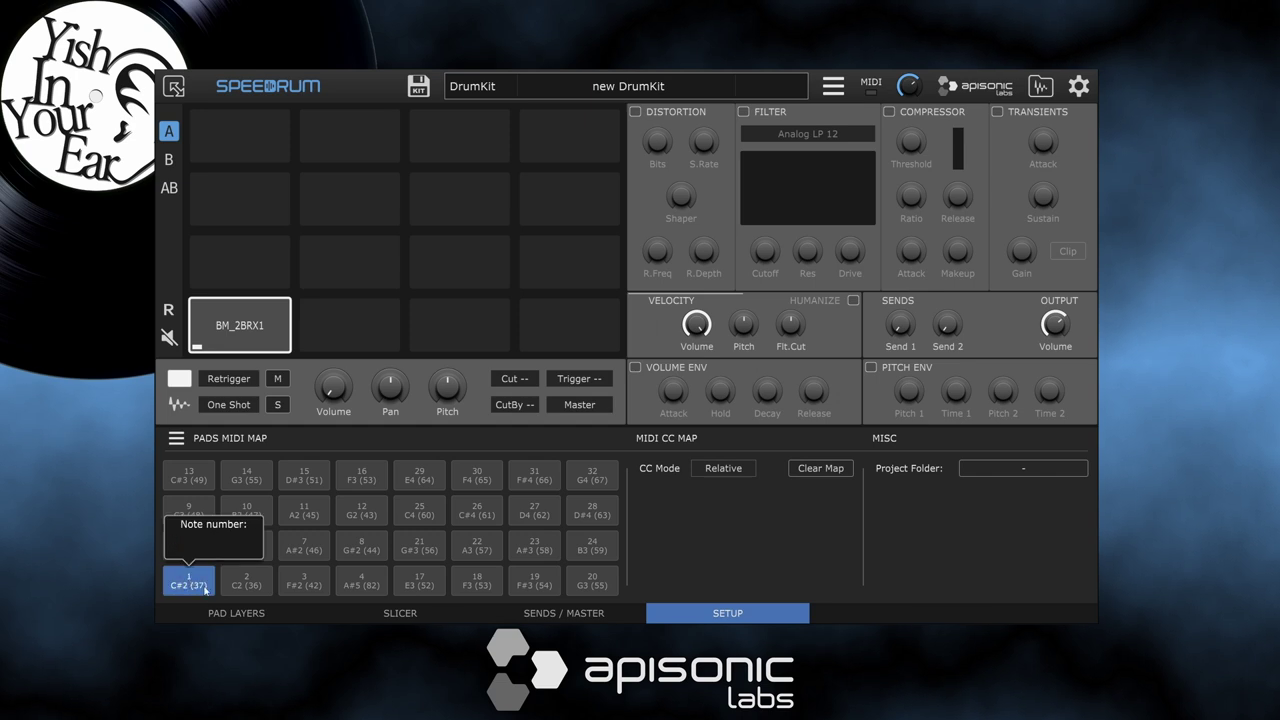
pyautogui.click(205, 590)
pyautogui.click(194, 588)
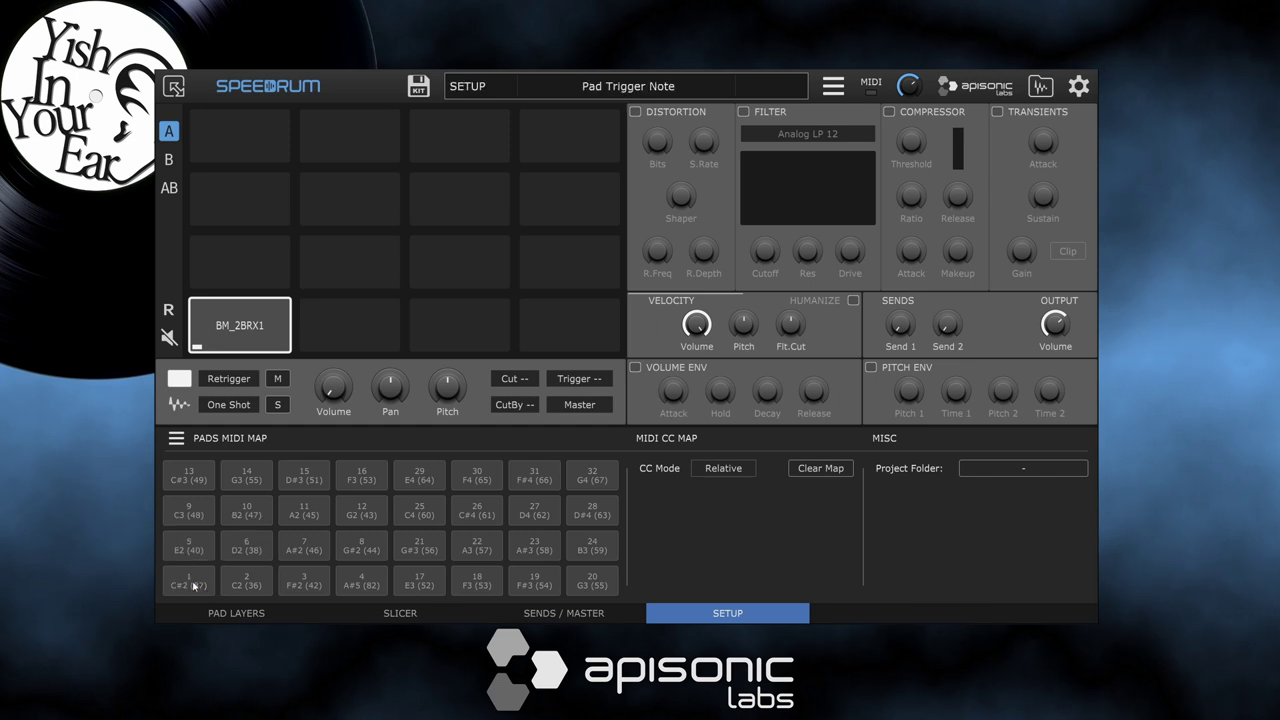
pyautogui.click(194, 588)
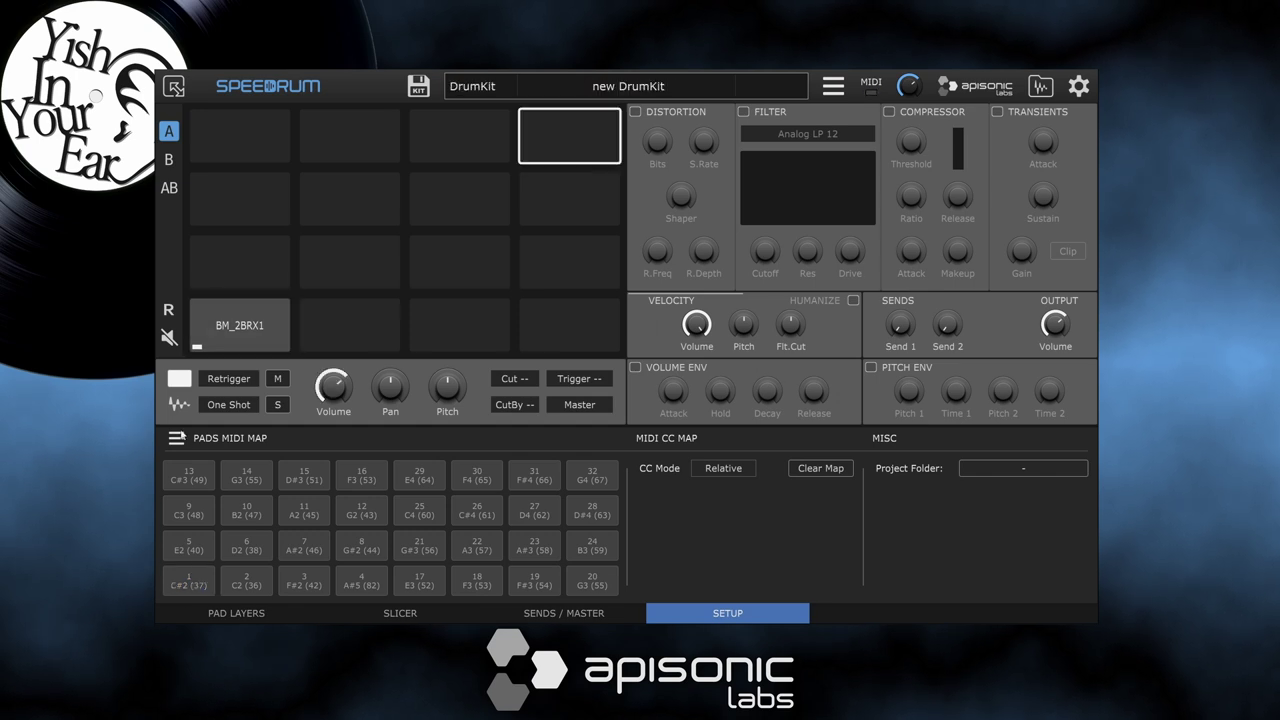
# View the available pad MIDI map presets and the MIDI CC mode choices
pyautogui.click(176, 440)
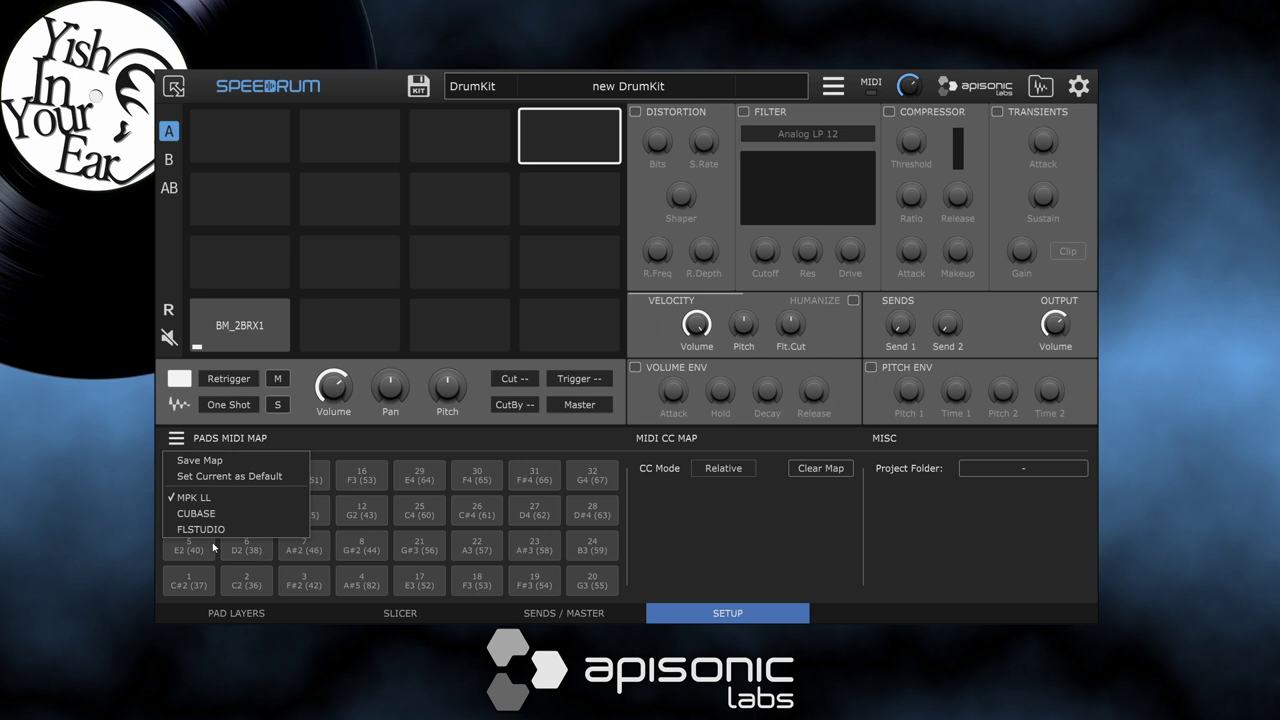
pyautogui.click(214, 529)
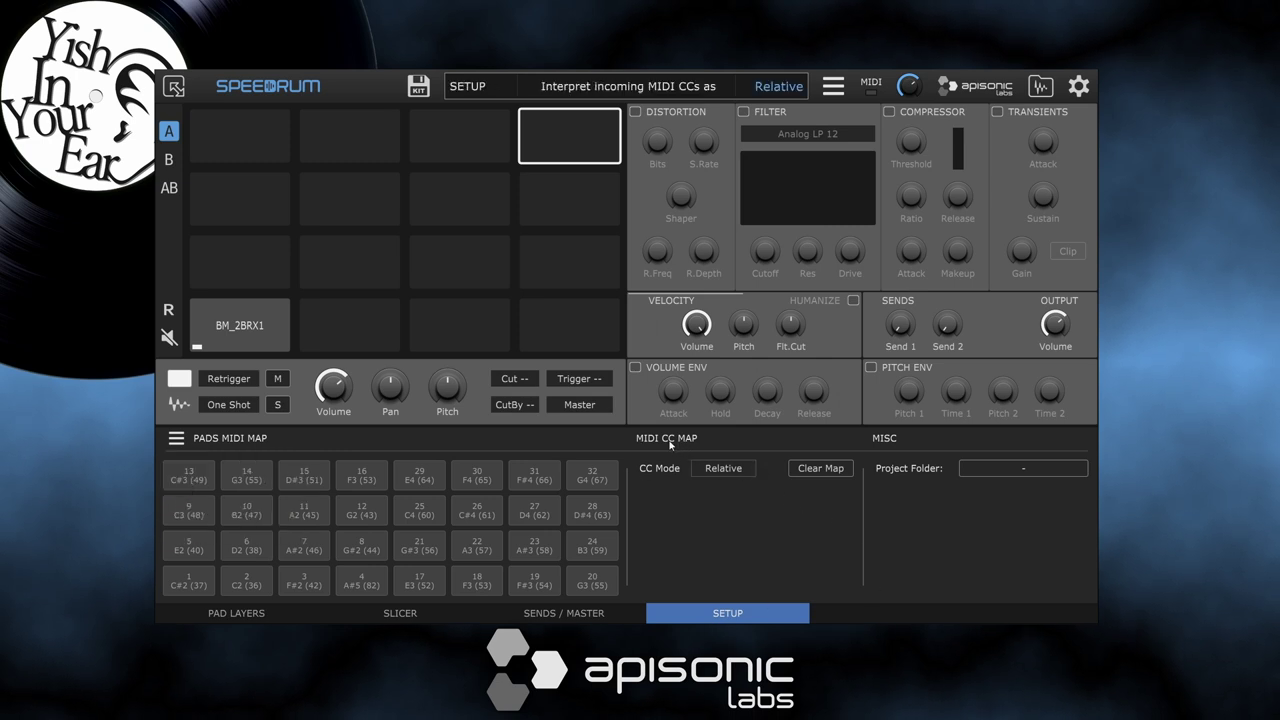
pyautogui.click(722, 470)
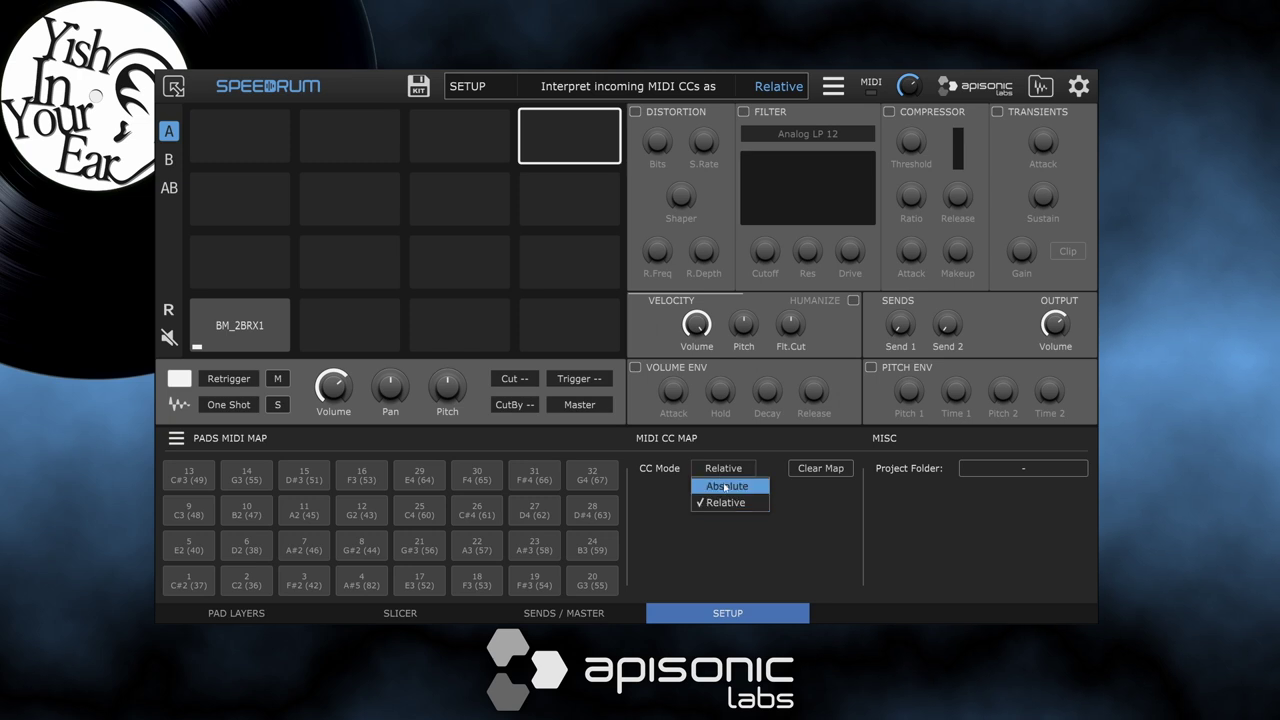
pyautogui.click(726, 554)
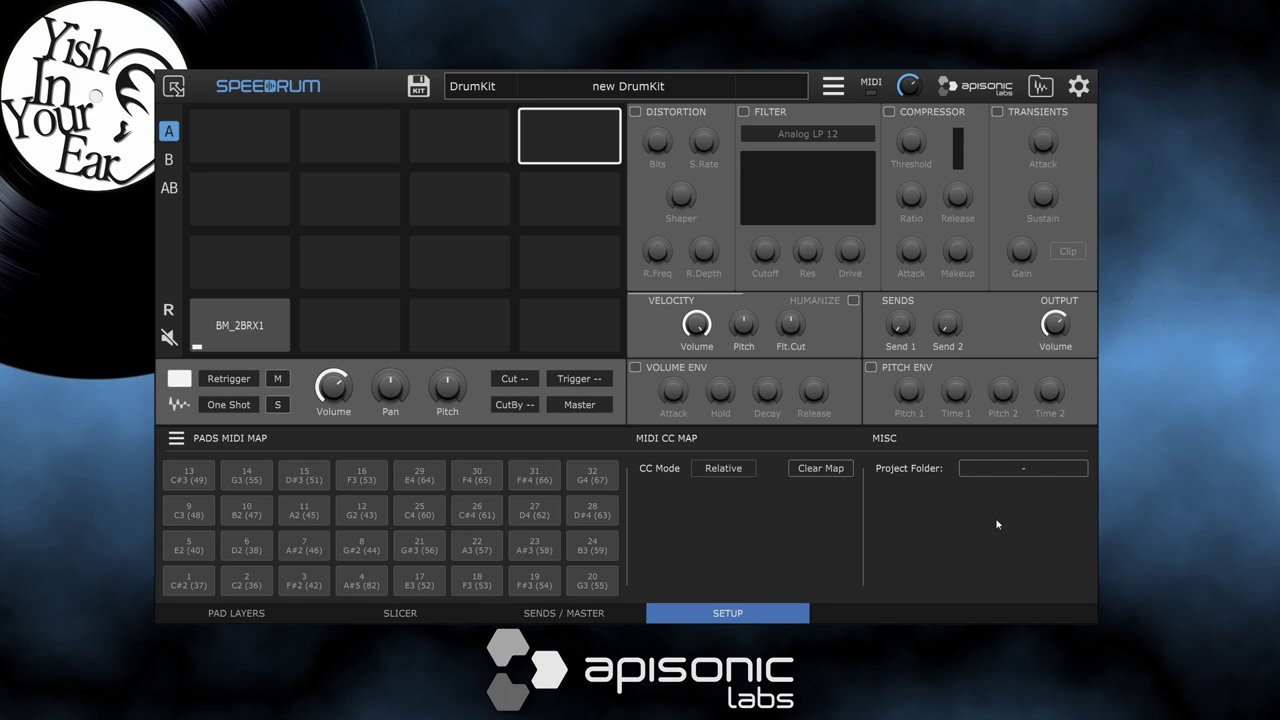
# Examine the main menu's options for loading, importing and saving drumkits and setting outputs
pyautogui.click(176, 89)
pyautogui.click(183, 159)
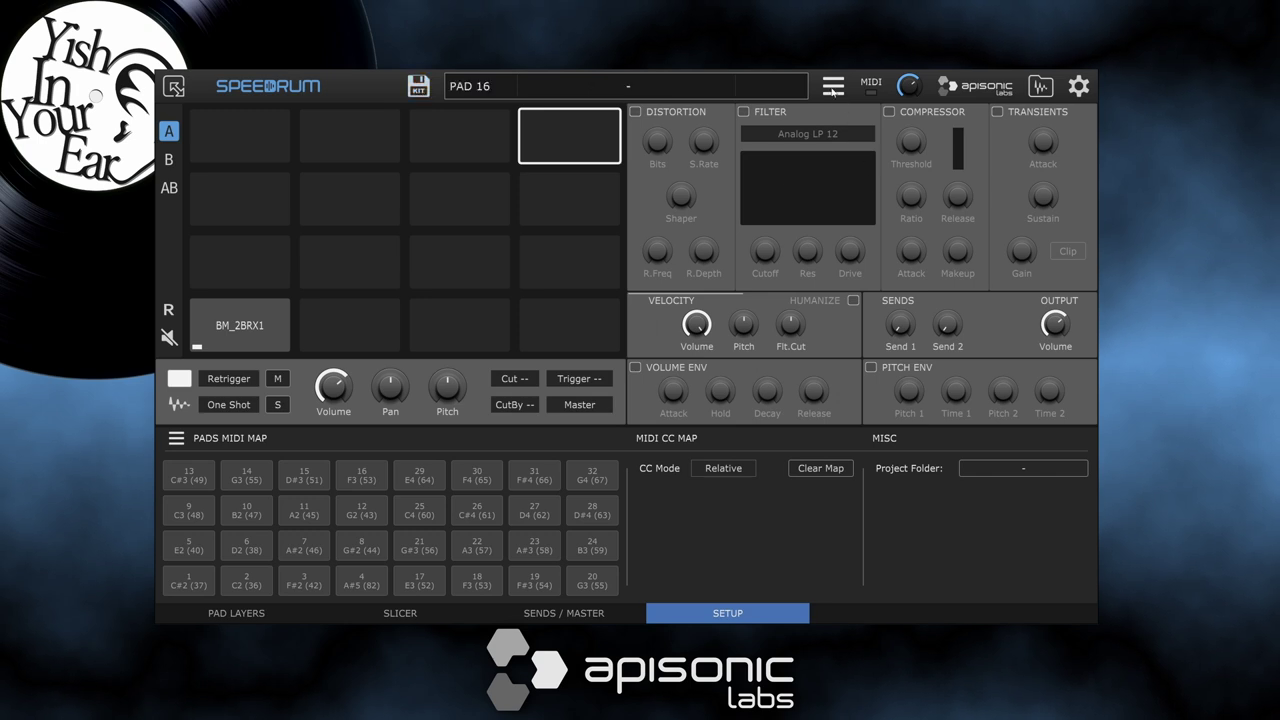
pyautogui.click(833, 88)
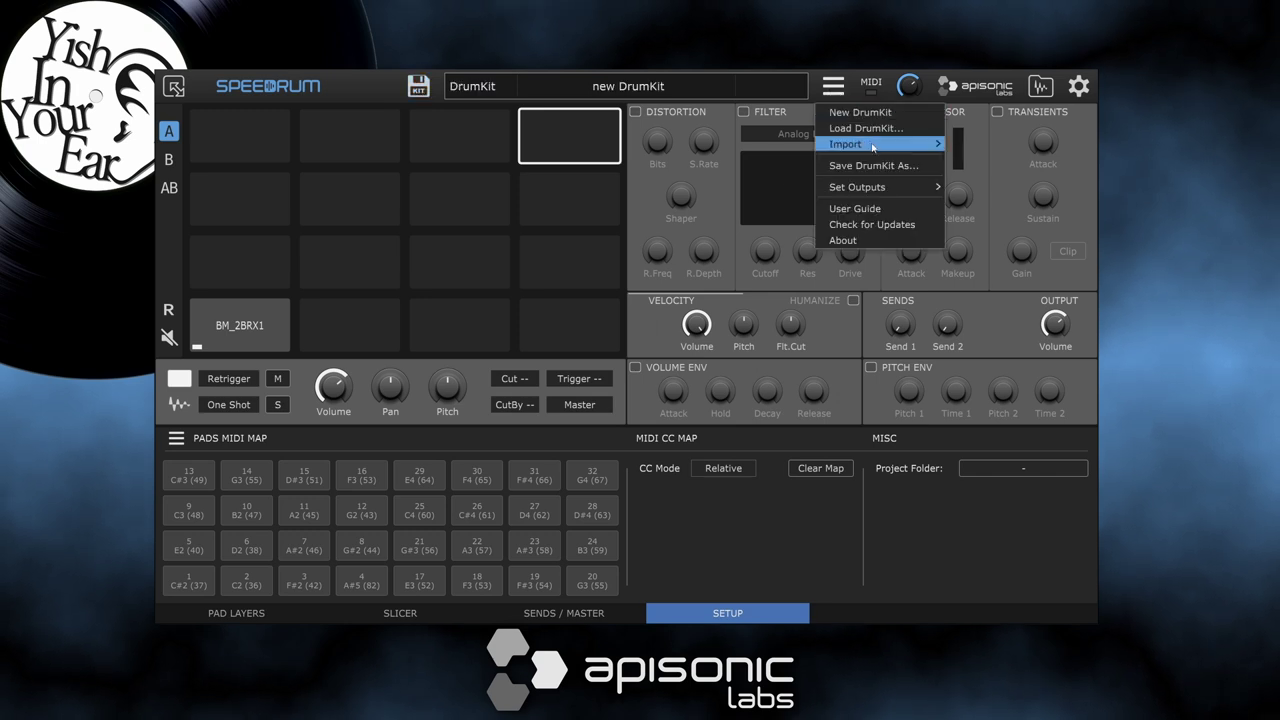
pyautogui.moveTo(876, 144)
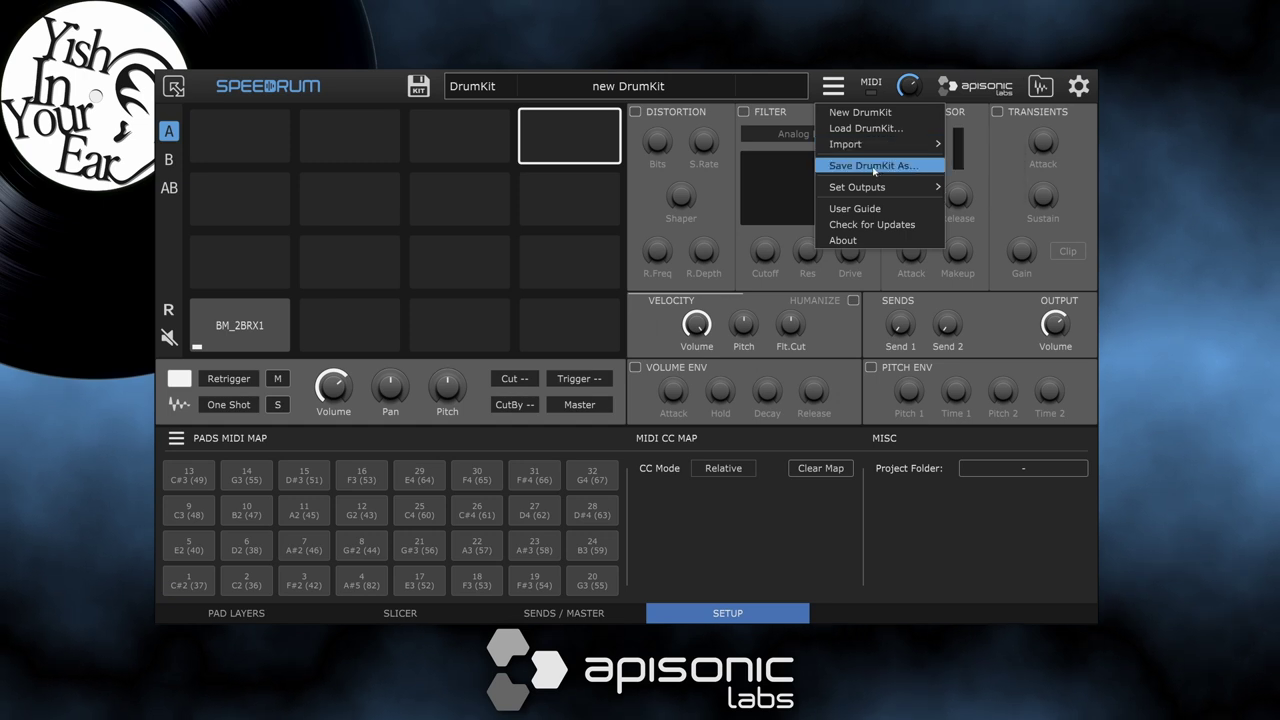
pyautogui.moveTo(882, 188)
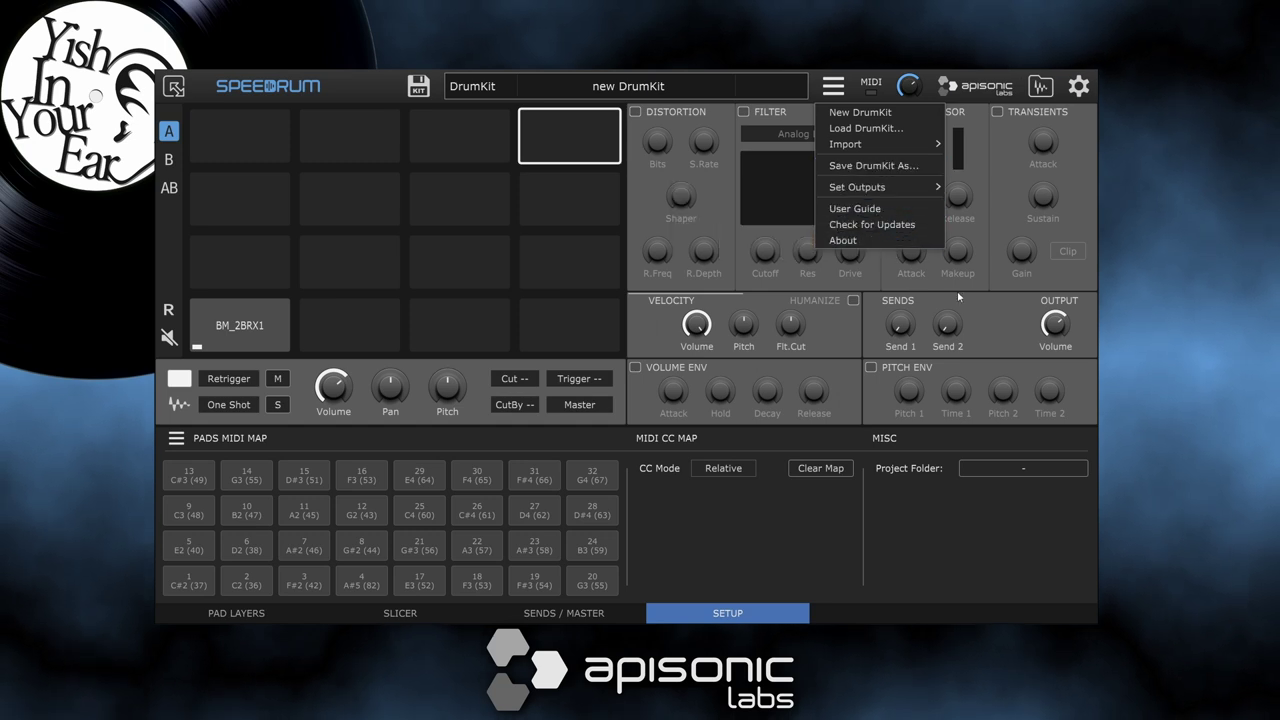
pyautogui.click(905, 93)
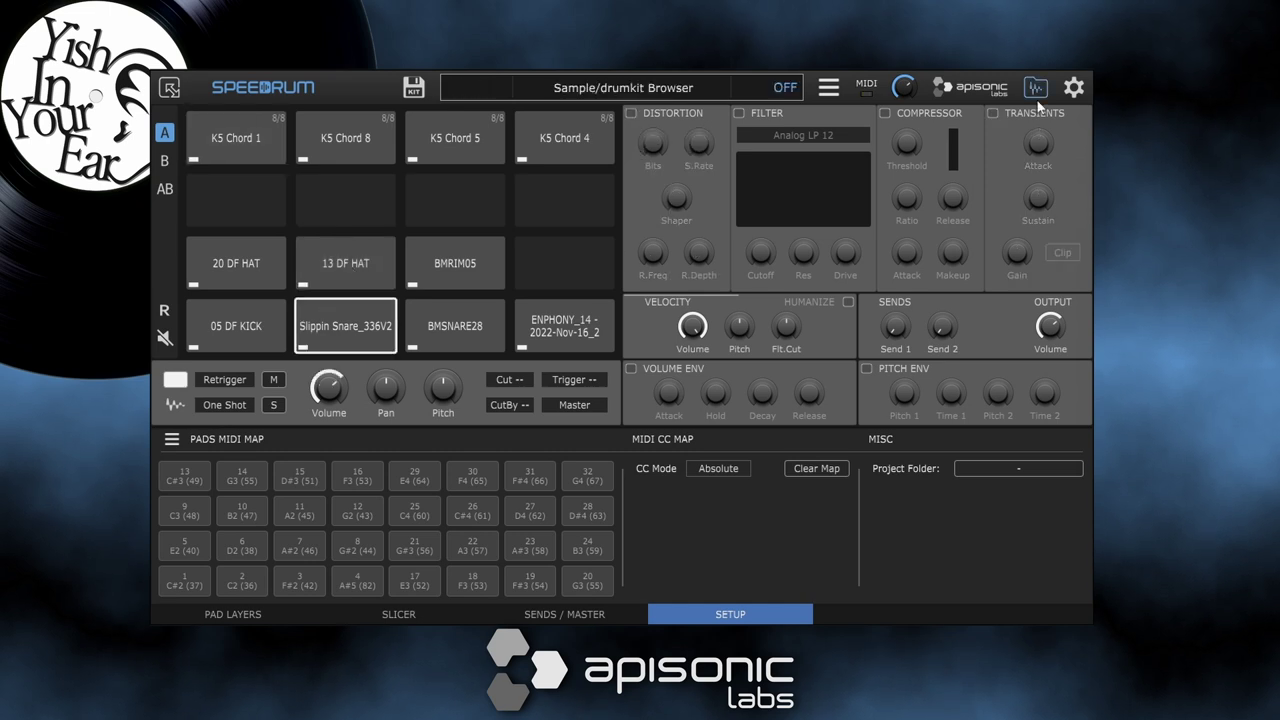
# Load BM_2KICK11, BM_2SNR23 and BM_2SNR40 from the sample browser onto pads 1 to 3 and BM_2MISC7.wav onto pad 9
pyautogui.click(1036, 90)
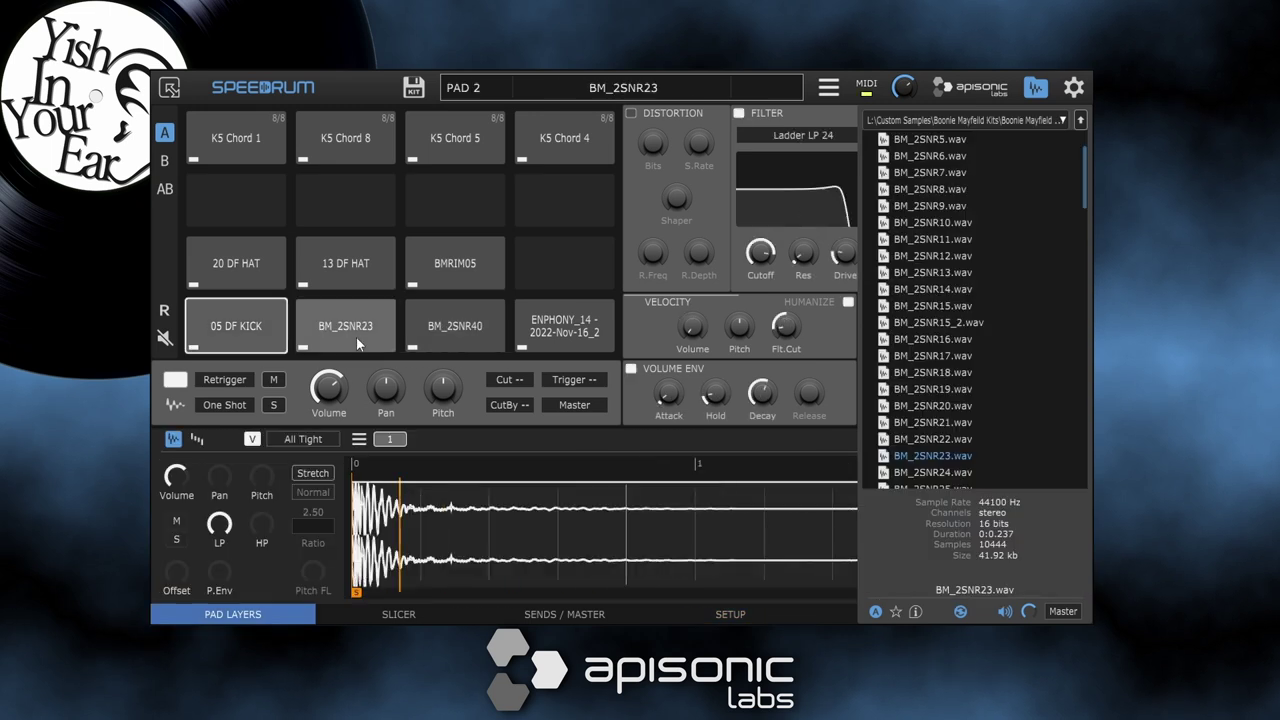
pyautogui.scroll(2, 994, 237)
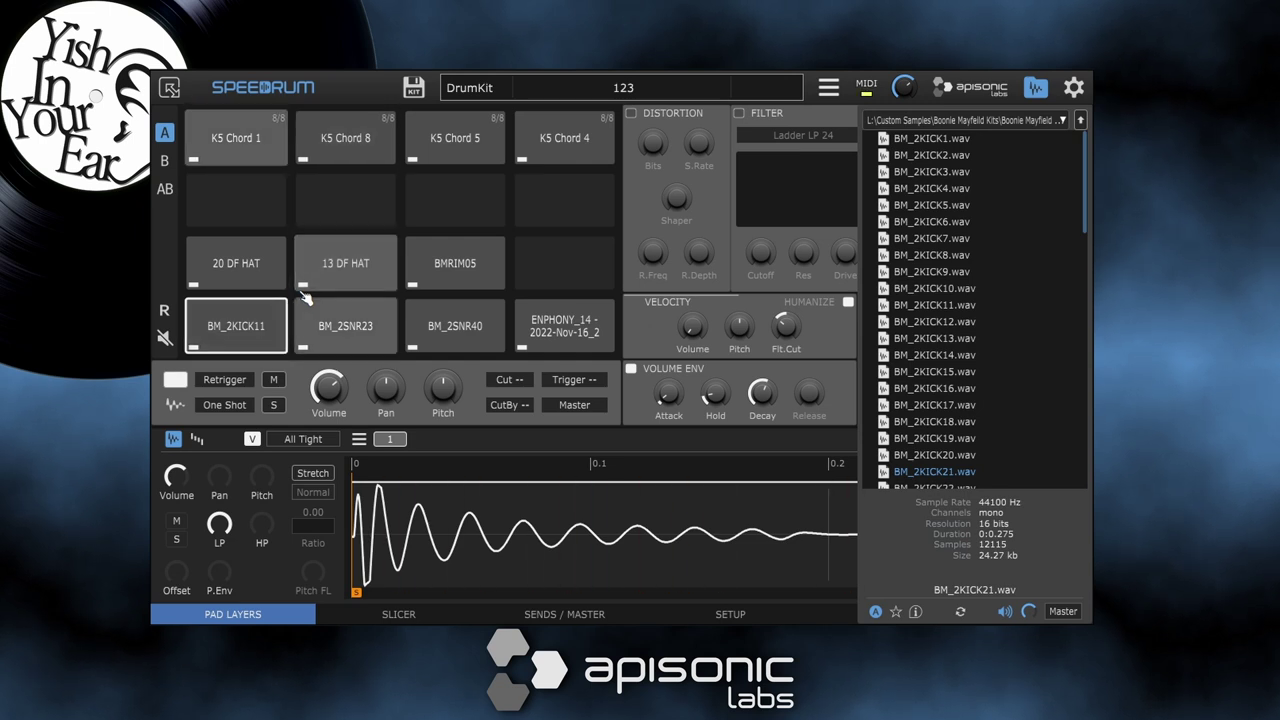
pyautogui.click(262, 262)
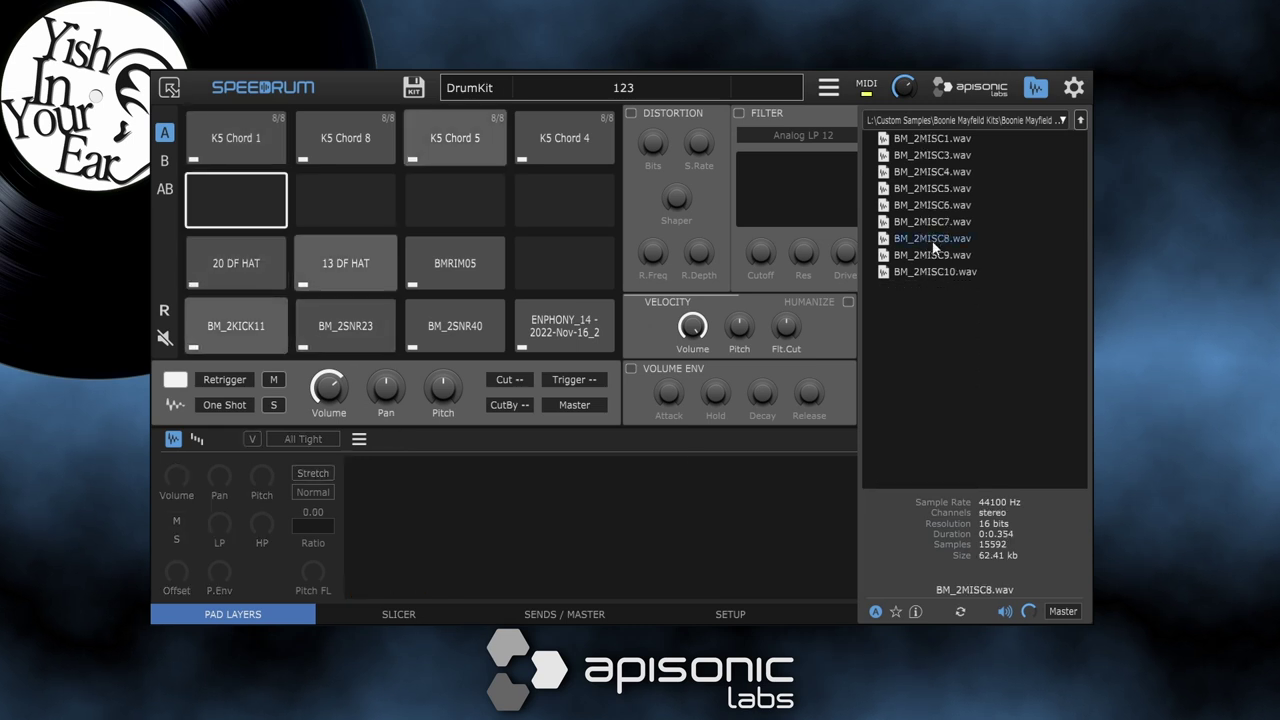
pyautogui.moveTo(933, 221); pyautogui.dragTo(258, 196)
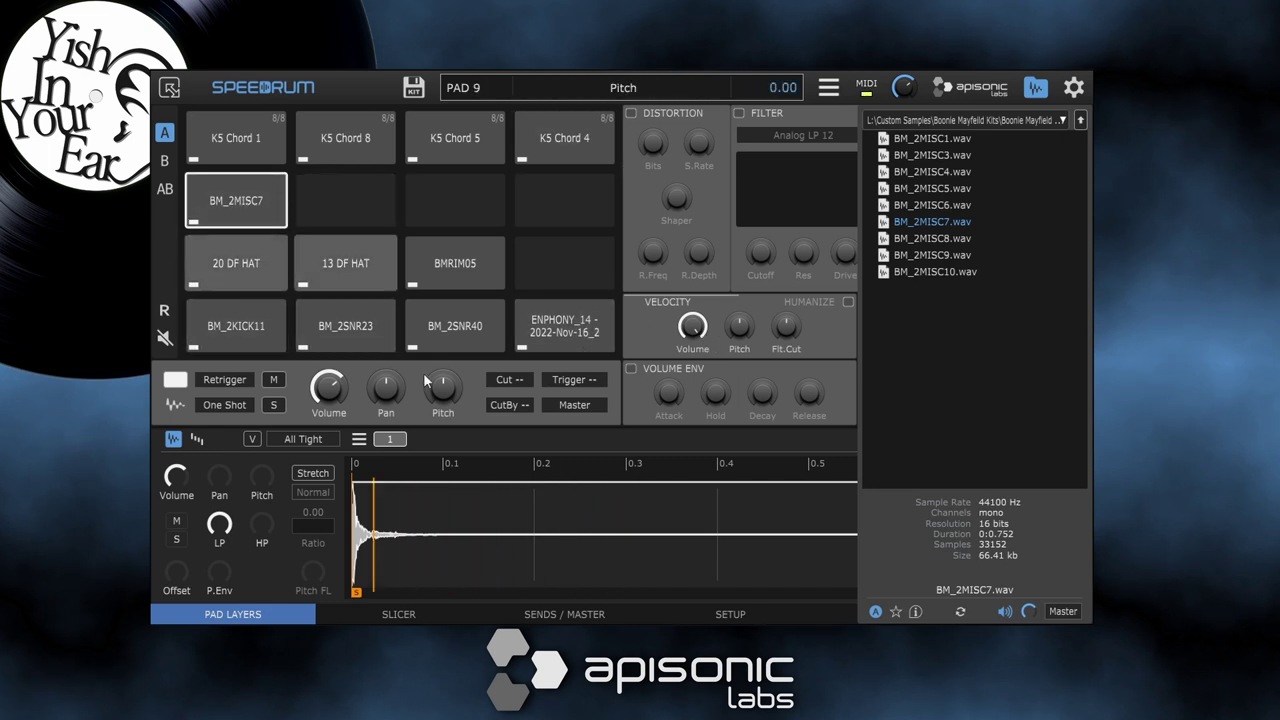
pyautogui.moveTo(326, 372); pyautogui.dragTo(345, 452)
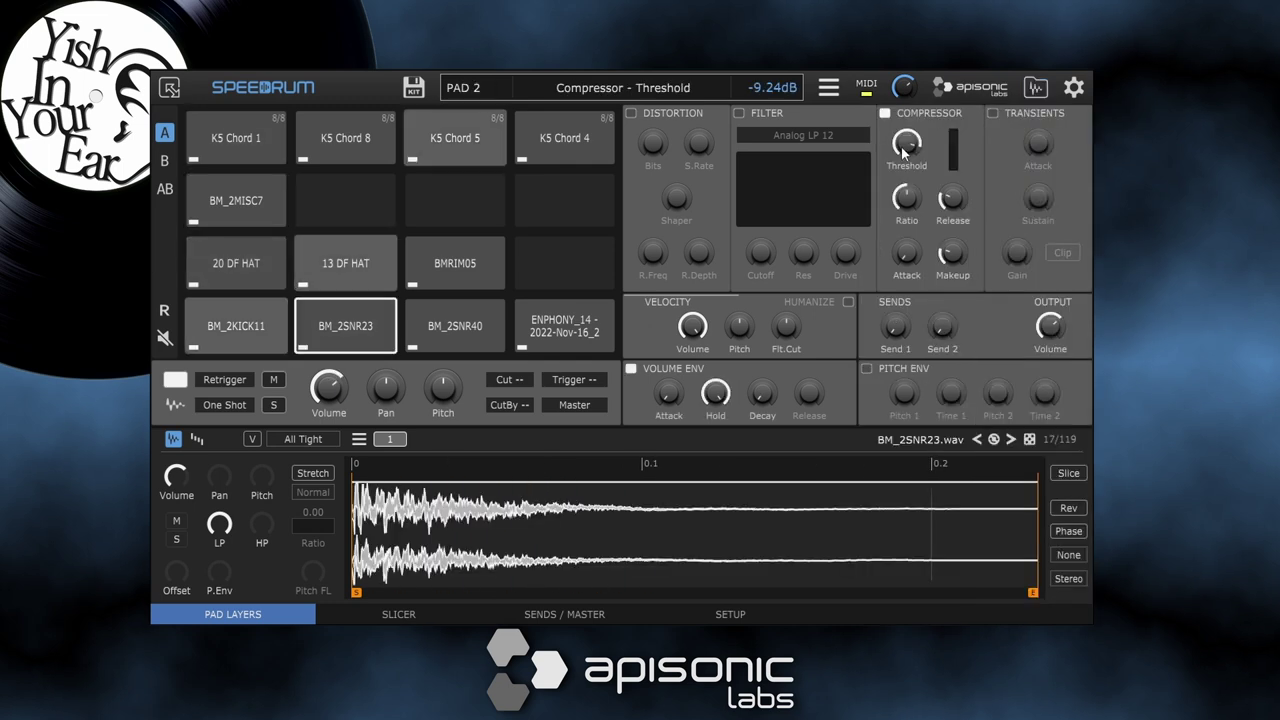
# Lower pad 2's compressor threshold to about -13 dB and lengthen the compressor's attack
pyautogui.moveTo(905, 150); pyautogui.dragTo(905, 142)
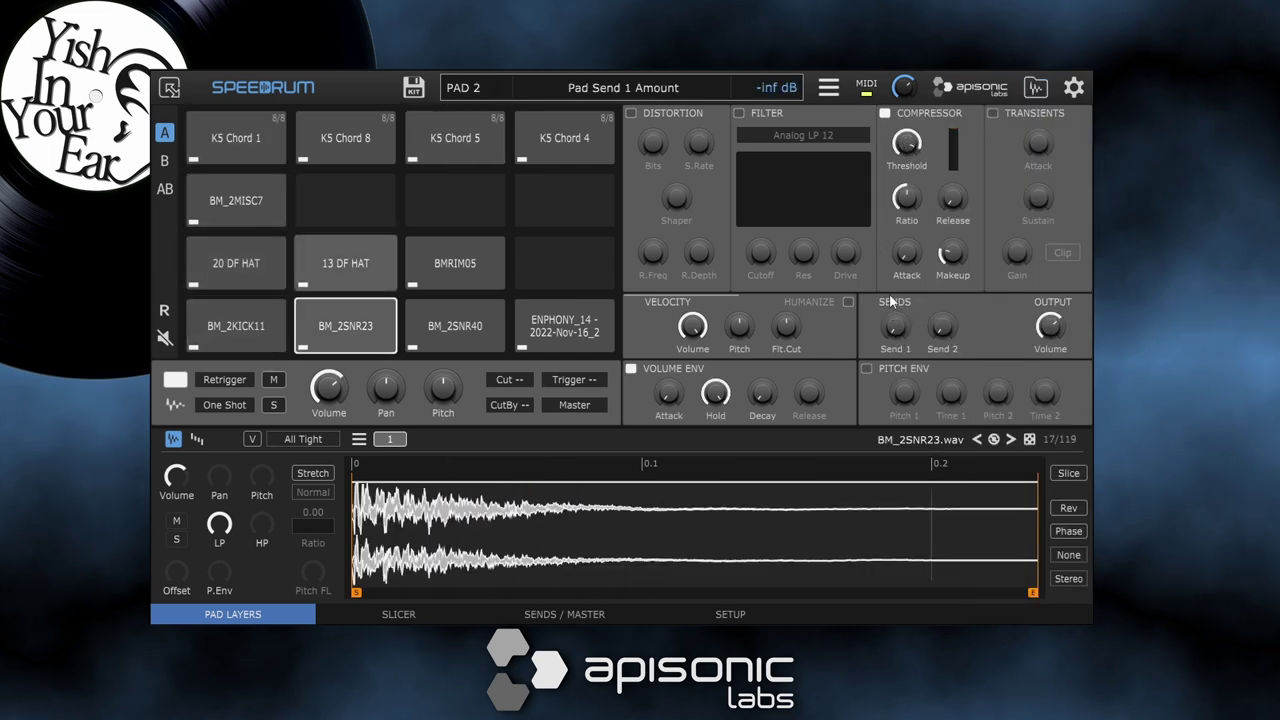
pyautogui.moveTo(907, 146); pyautogui.dragTo(909, 153)
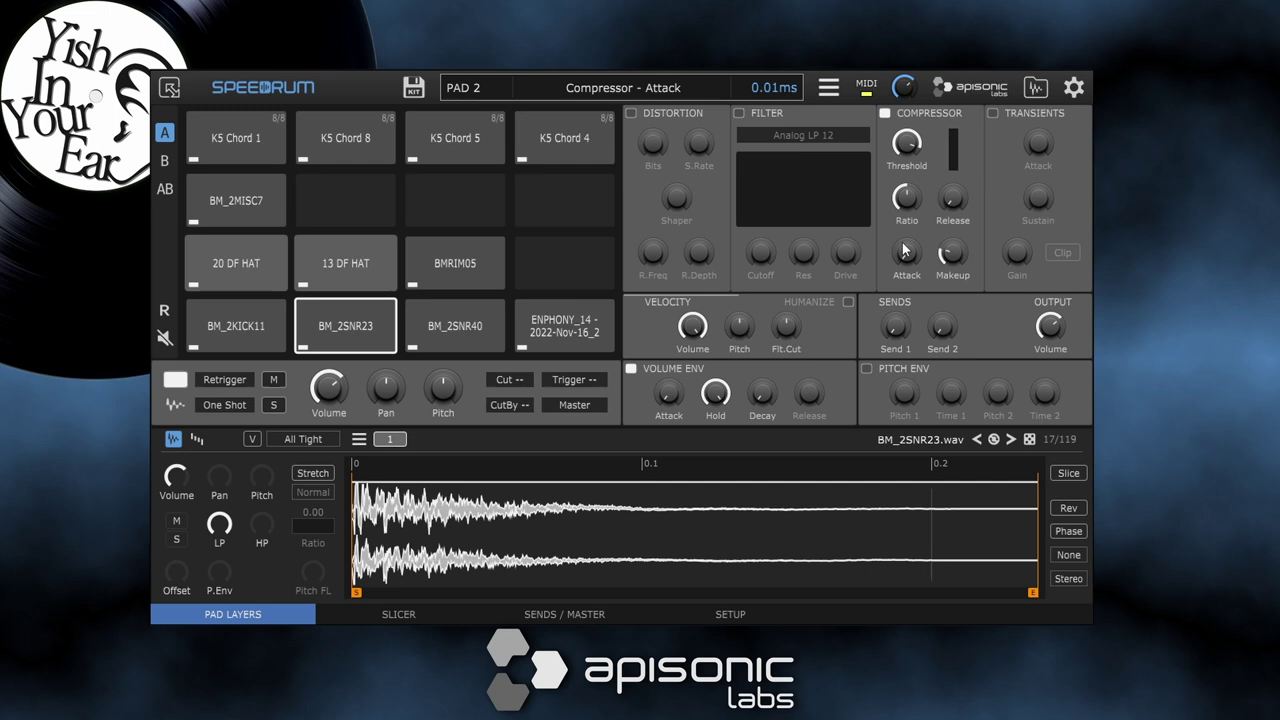
pyautogui.moveTo(903, 246); pyautogui.dragTo(912, 211)
pyautogui.moveTo(909, 143); pyautogui.dragTo(909, 157)
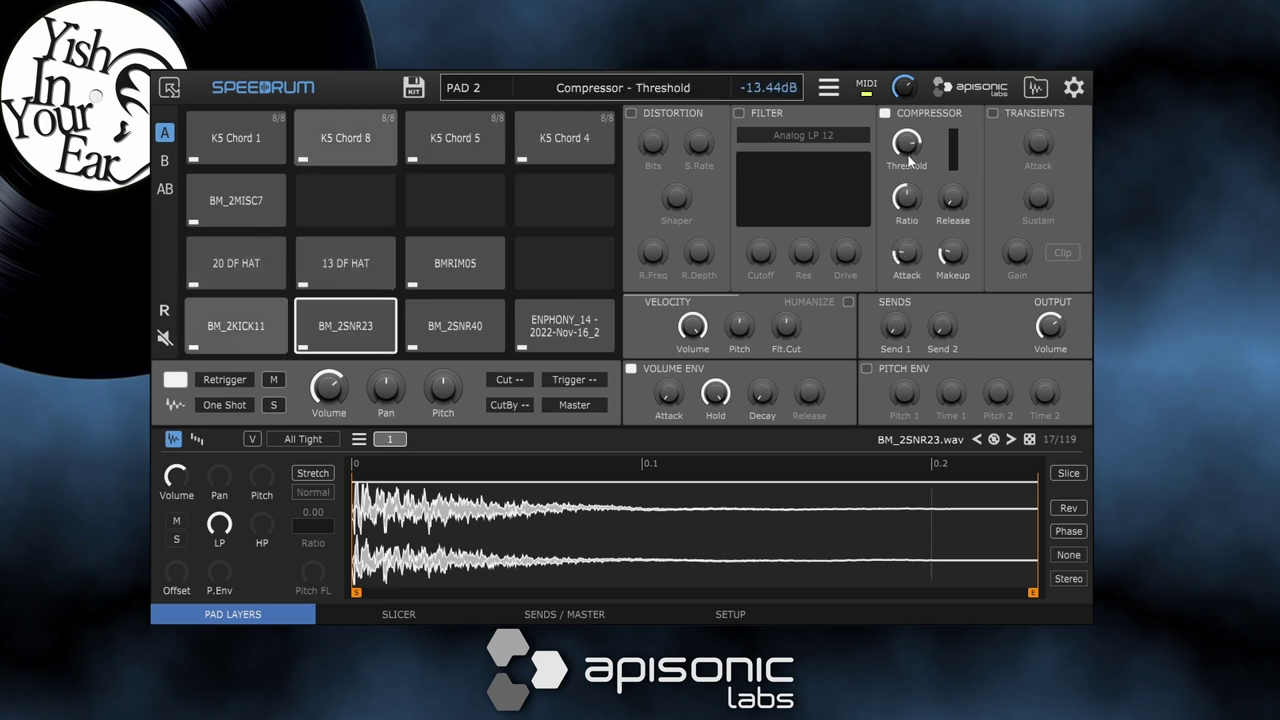
pyautogui.moveTo(906, 266); pyautogui.dragTo(906, 262)
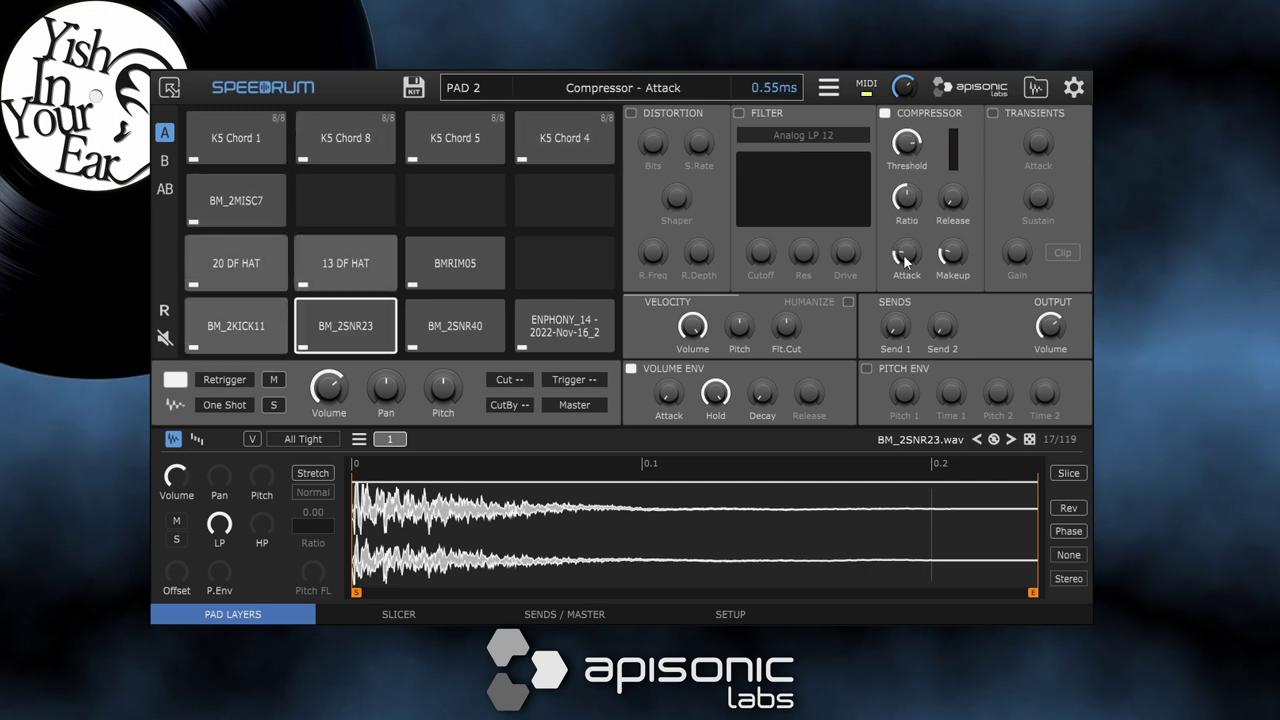
# Raise the release and makeup gain of pad 2's compressor, comparing the sound with the compressor switched off and on
pyautogui.click(886, 116)
pyautogui.click(886, 116)
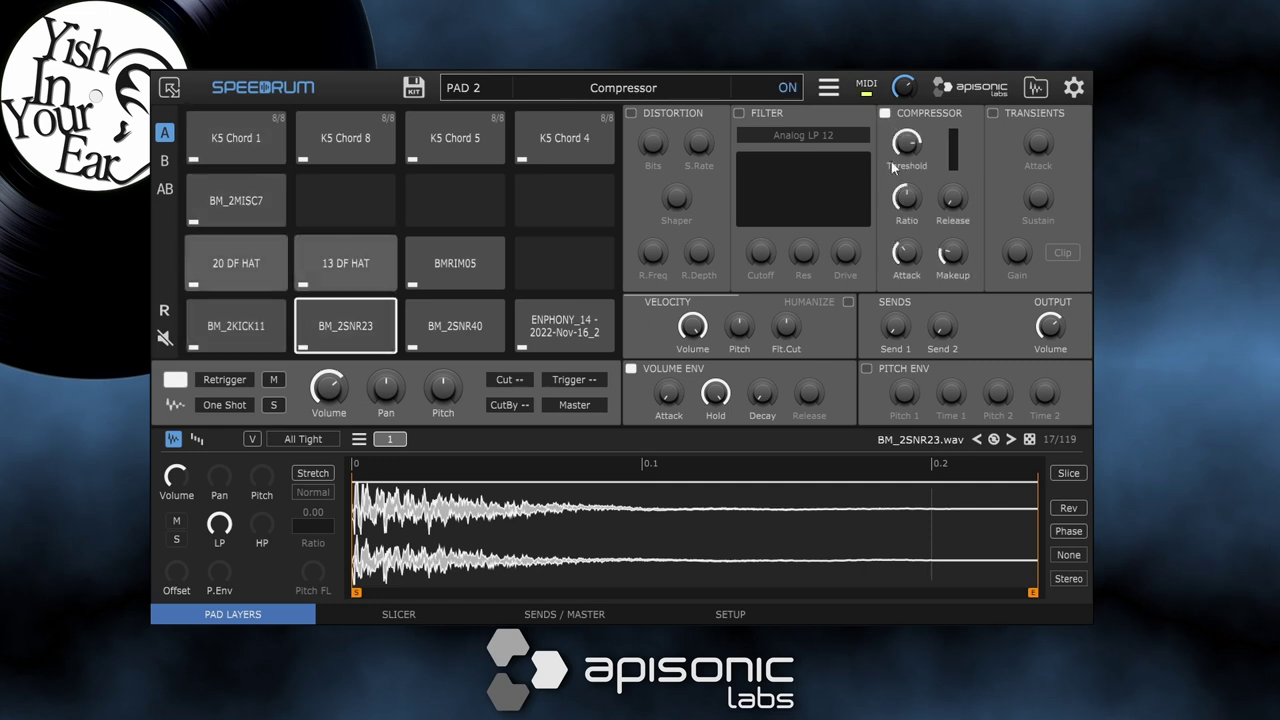
pyautogui.moveTo(954, 252); pyautogui.dragTo(948, 184)
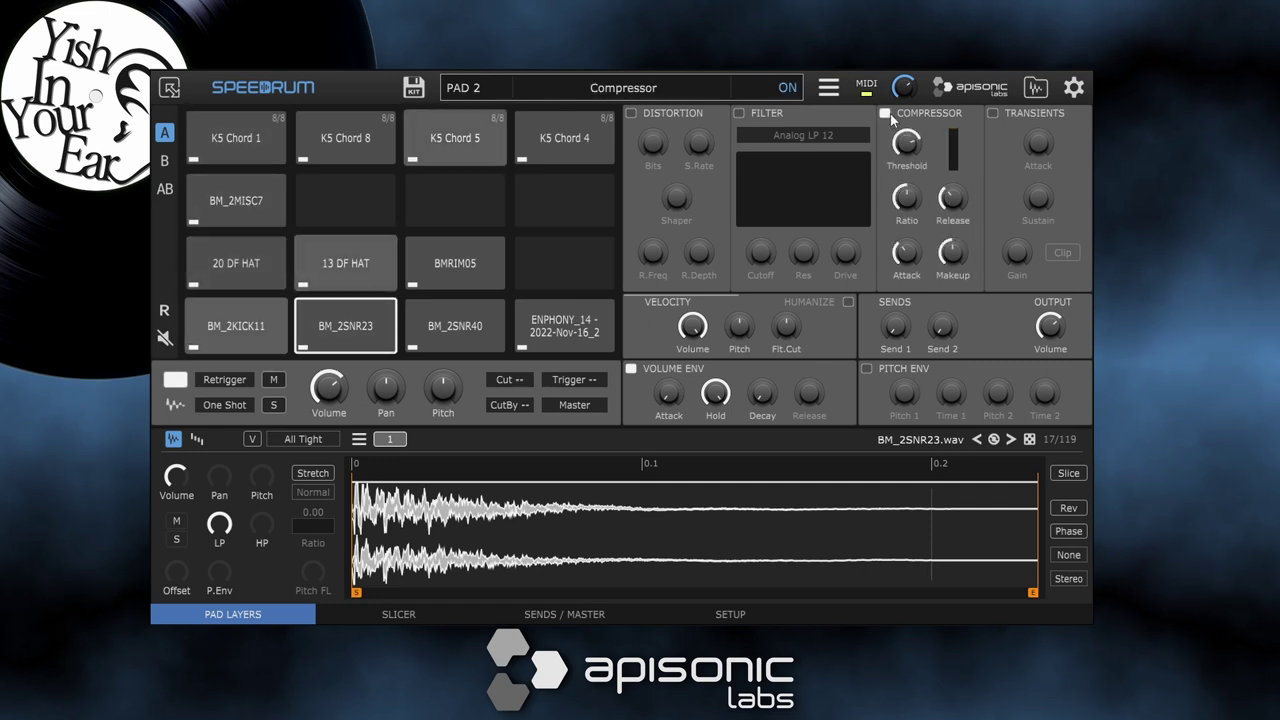
pyautogui.click(886, 115)
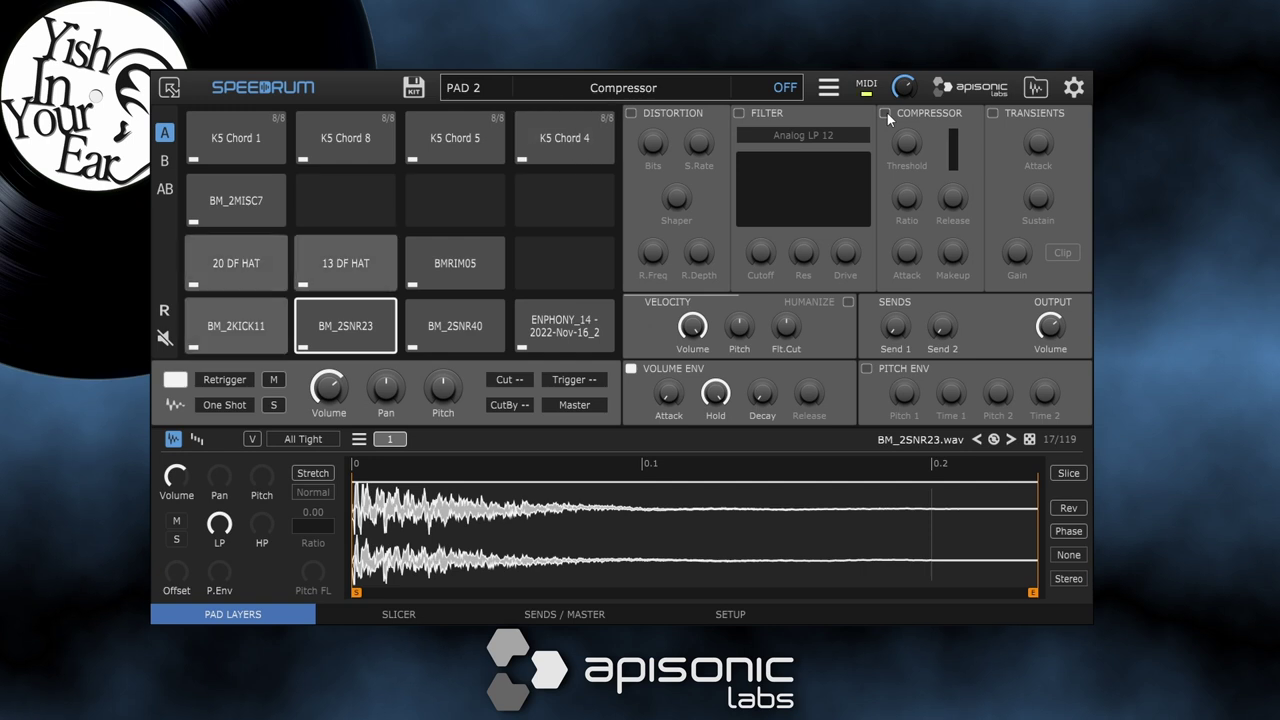
# Re-enable pad 2's compressor with a shorter attack and shape the transients with reduced sustain, added gain and Clip on
pyautogui.click(885, 113)
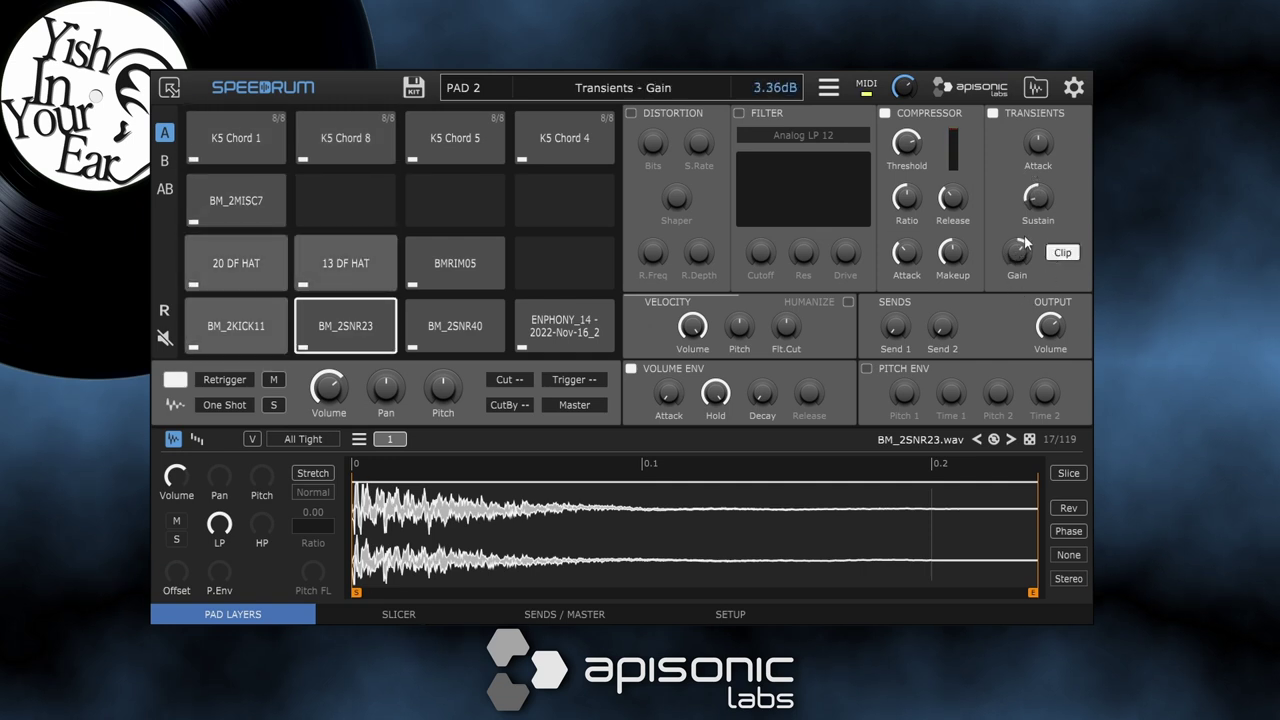
pyautogui.moveTo(1047, 333); pyautogui.dragTo(1042, 352)
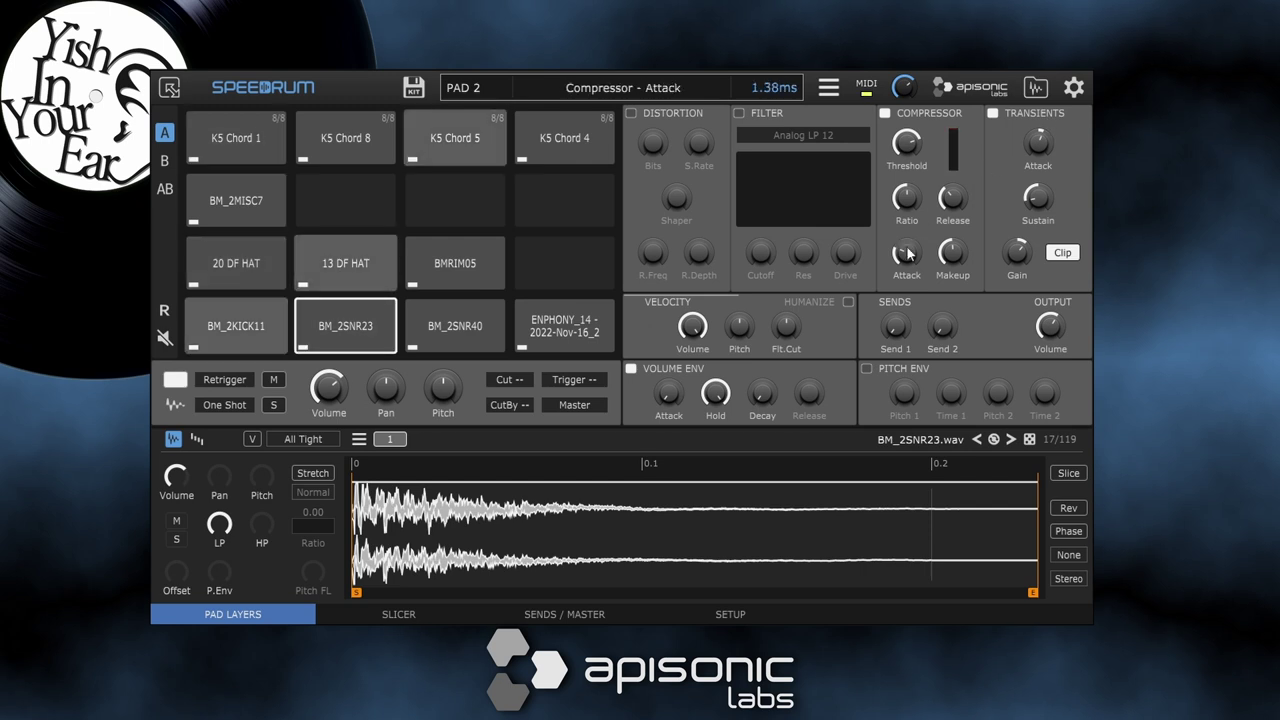
pyautogui.moveTo(905, 250); pyautogui.dragTo(898, 253)
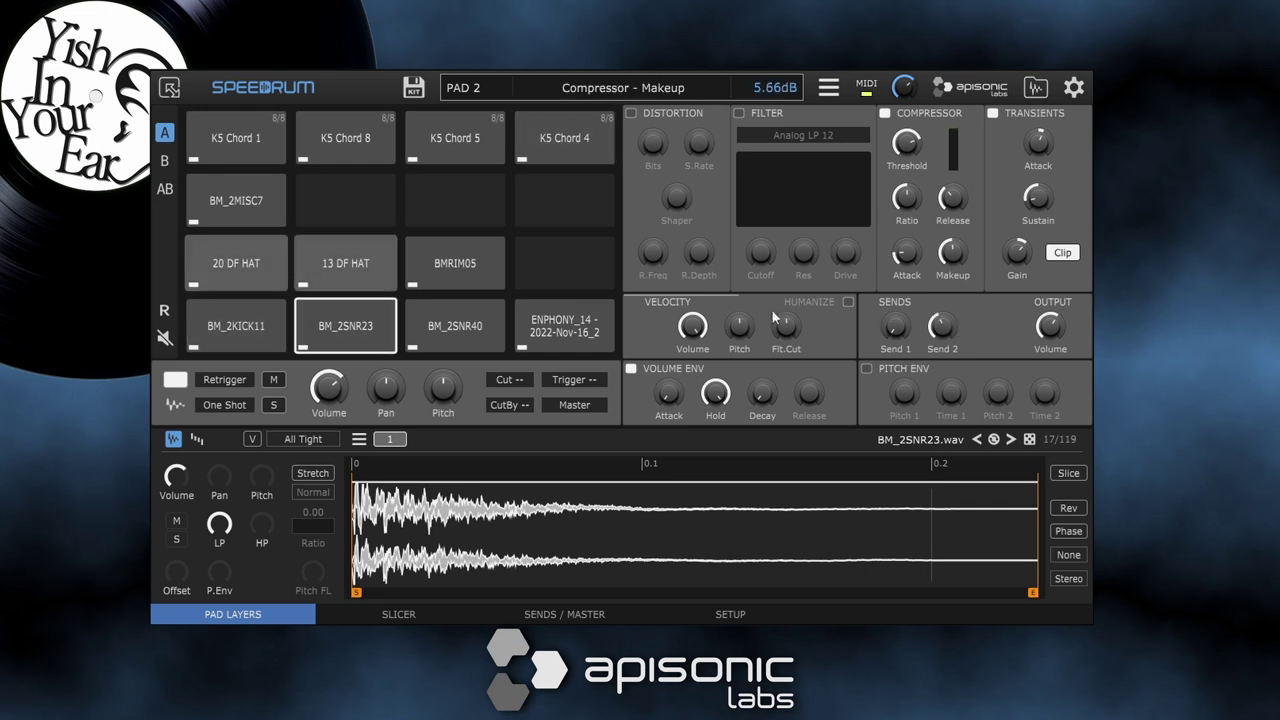
# Enable the Send 2 reverb, reduce pad 2's Send 2 amount and set pad 9's Send 2 amount to about -25.86 dB
pyautogui.click(567, 617)
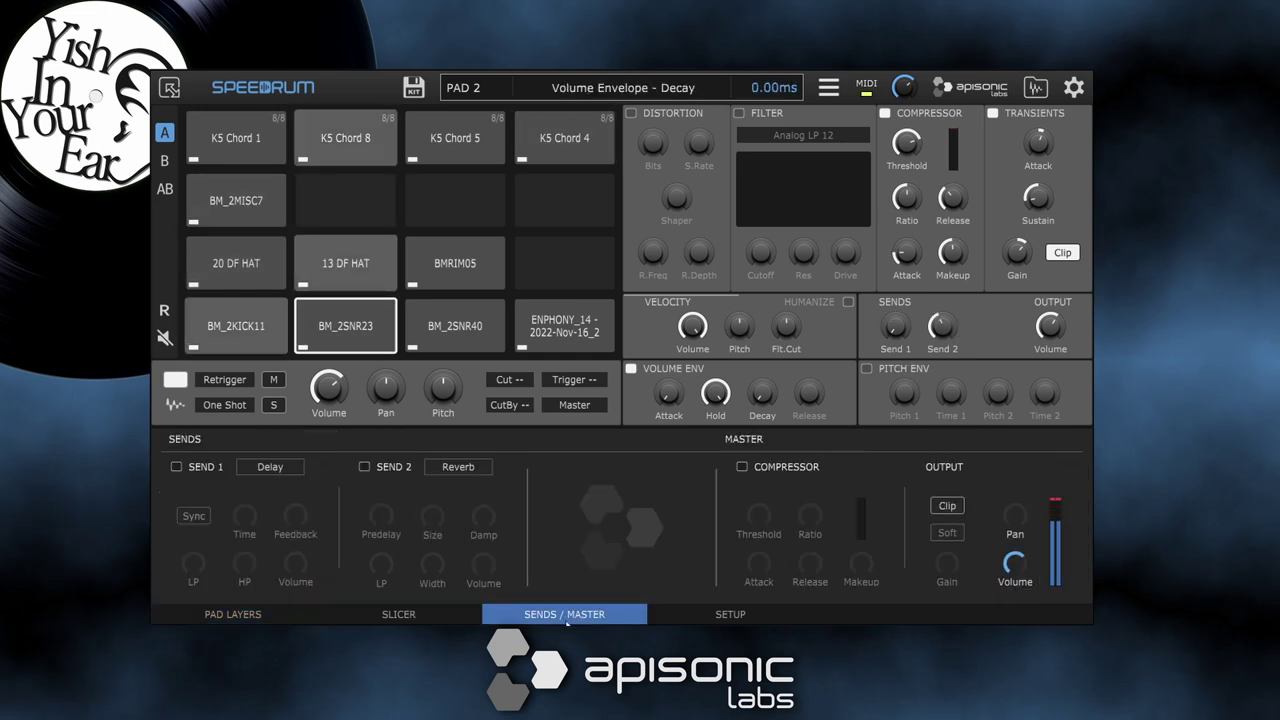
pyautogui.click(364, 467)
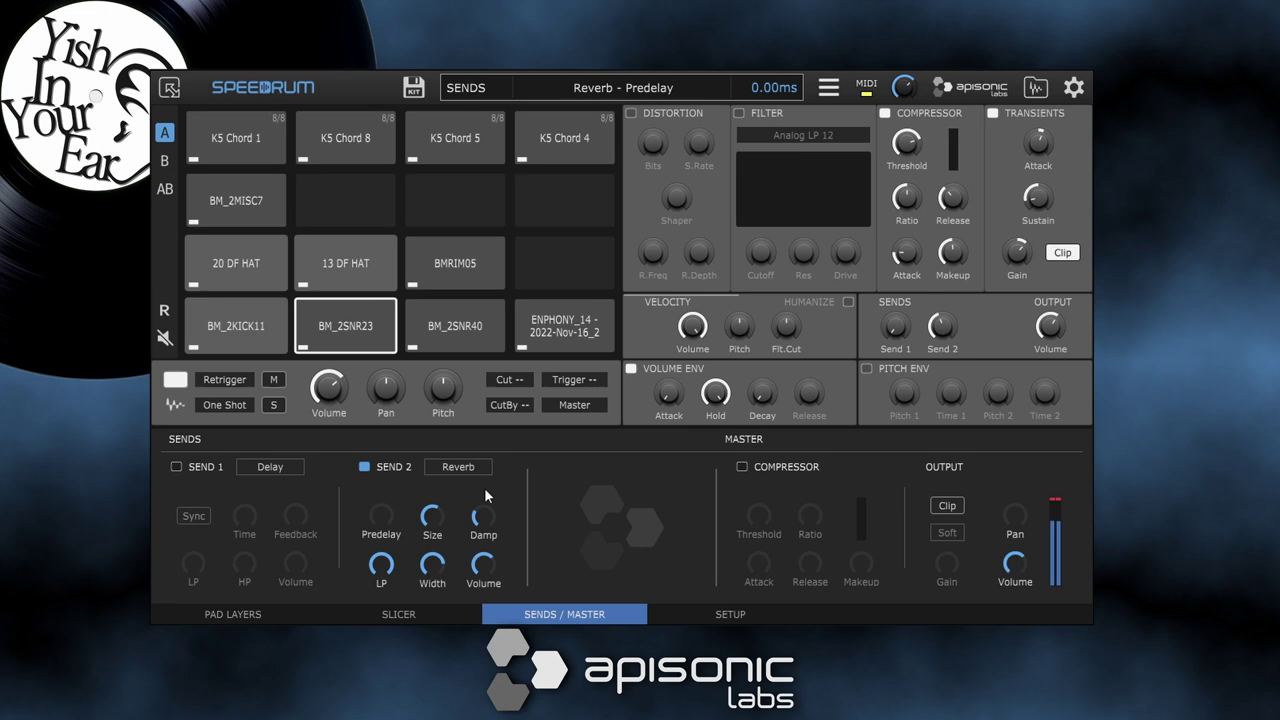
pyautogui.moveTo(943, 327); pyautogui.dragTo(926, 337)
pyautogui.click(248, 192)
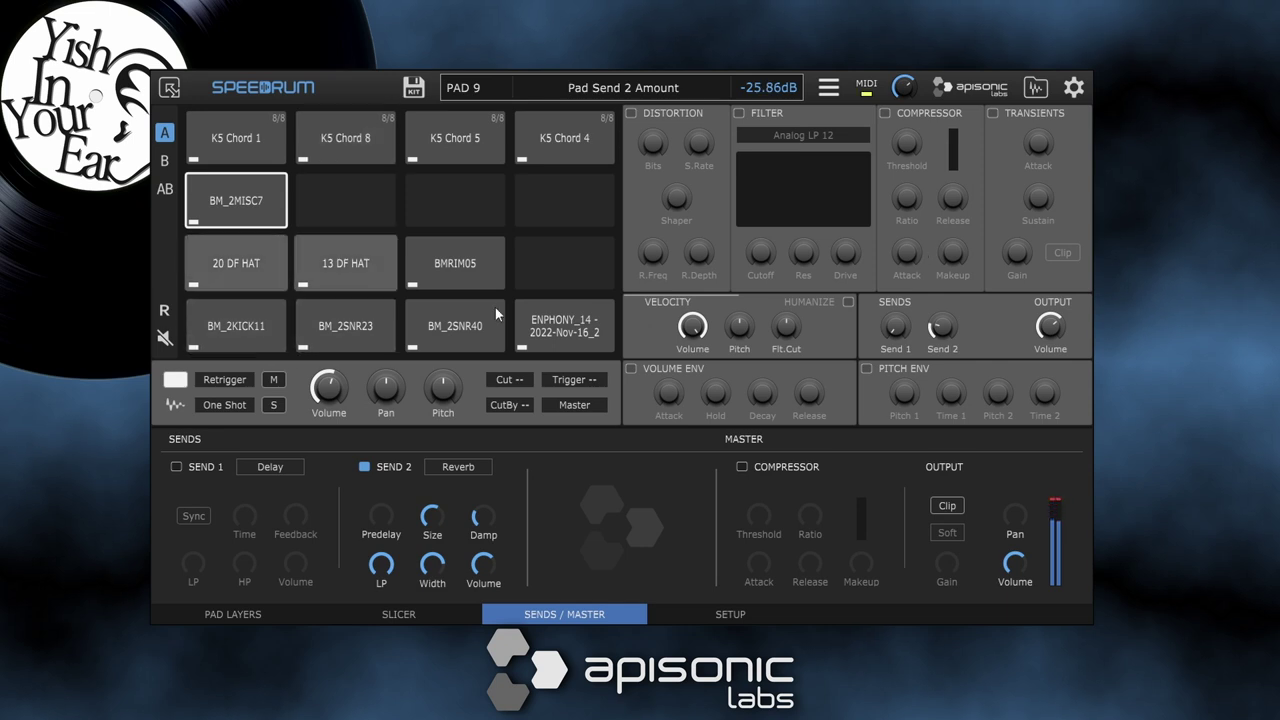
pyautogui.click(361, 320)
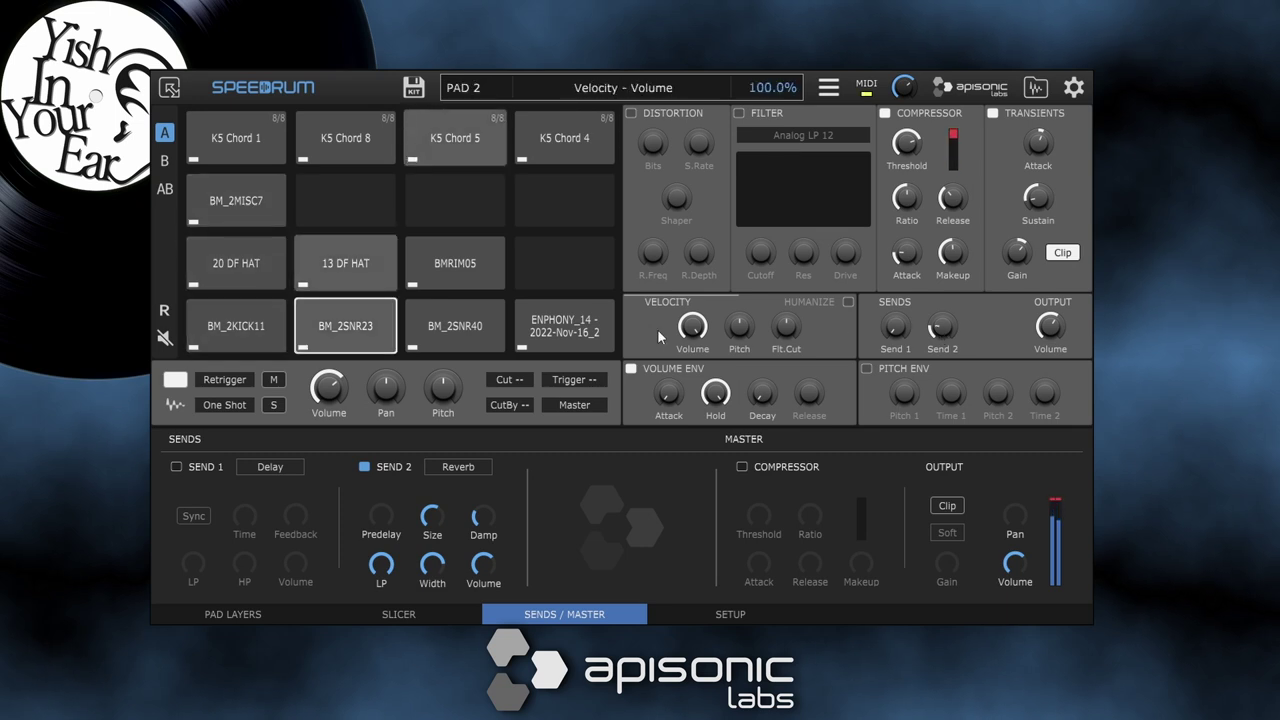
# Enable the Send 1 delay with Sync on and raise pad 9's Send 1 amount to about -1.76 dB
pyautogui.click(263, 199)
pyautogui.moveTo(893, 330); pyautogui.dragTo(901, 258)
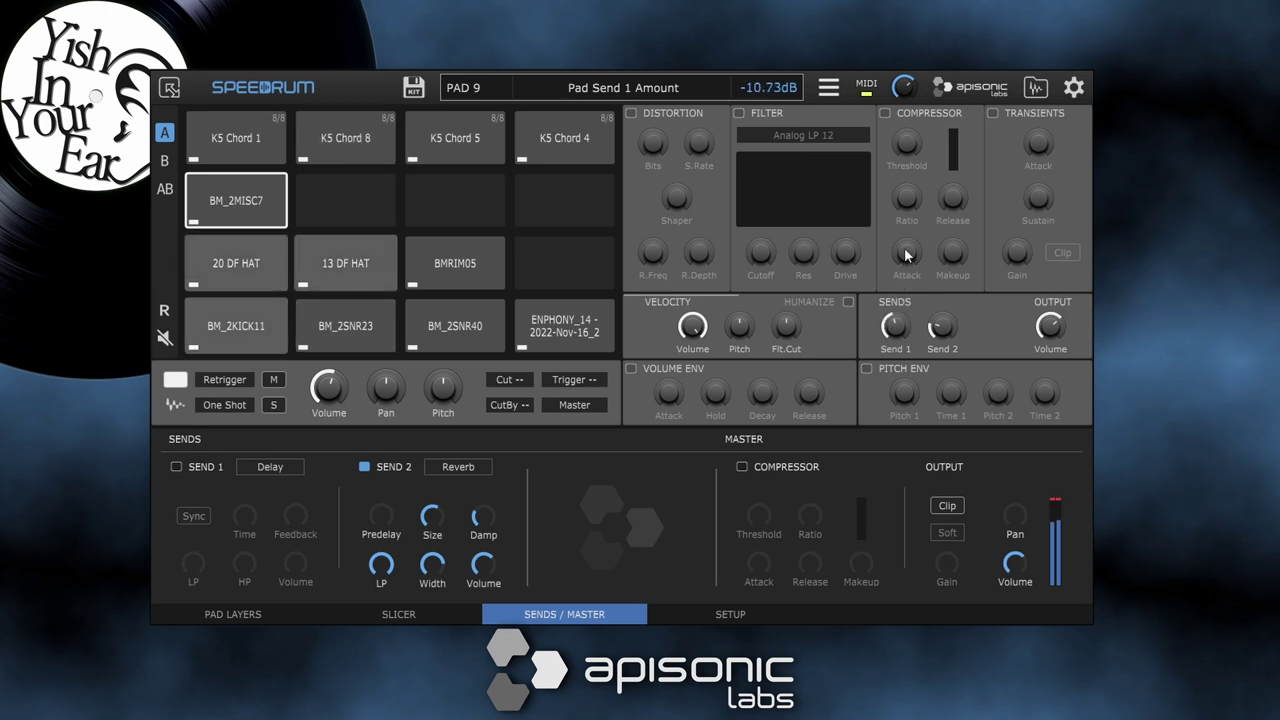
pyautogui.click(176, 466)
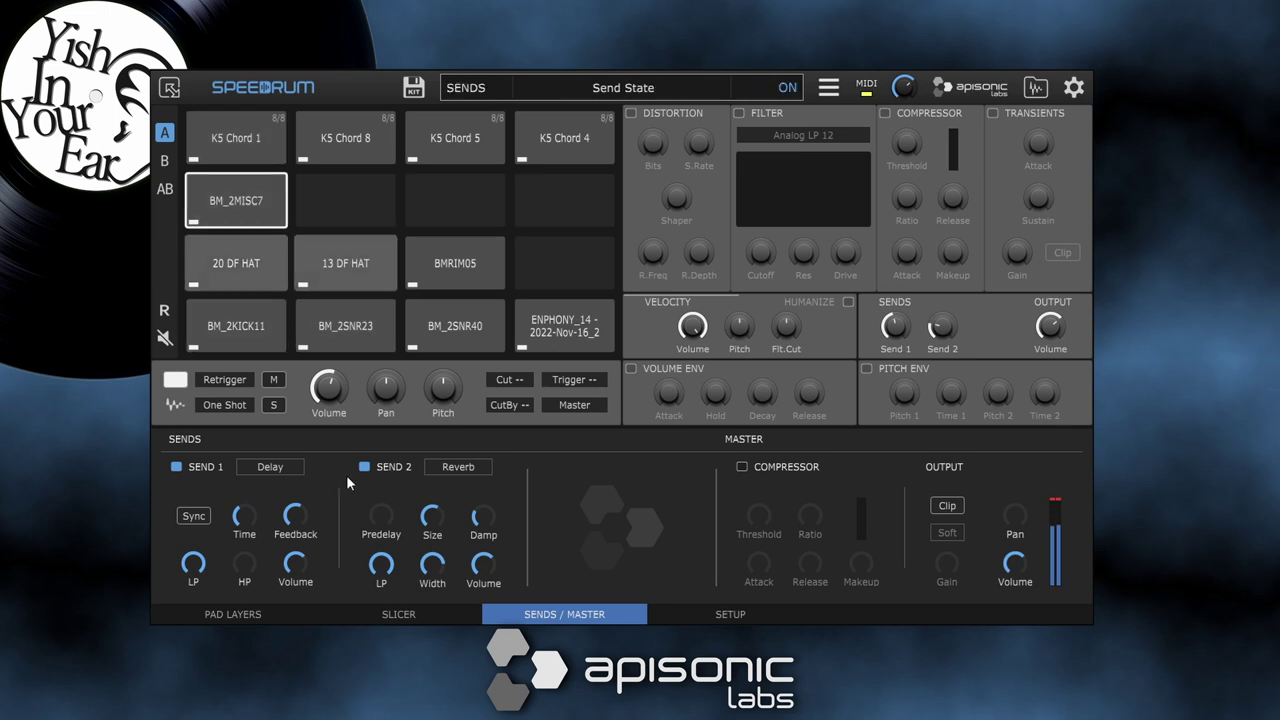
pyautogui.click(192, 517)
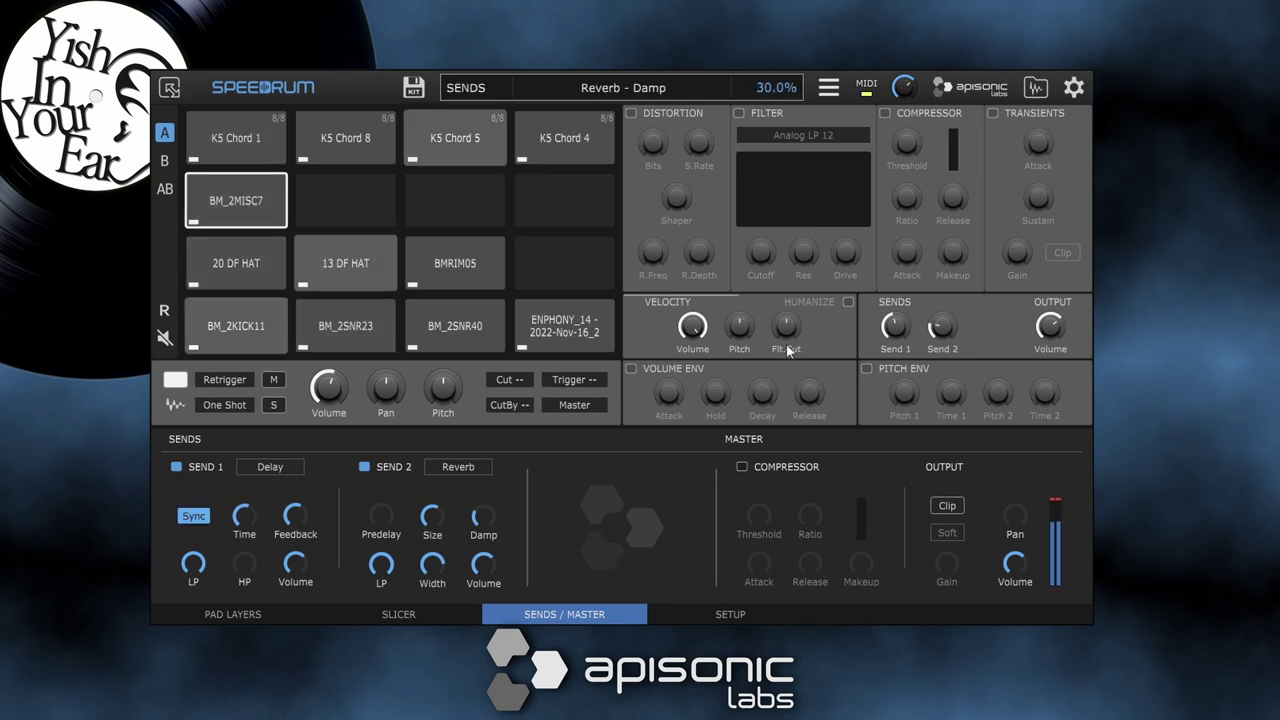
pyautogui.moveTo(899, 330); pyautogui.dragTo(908, 313)
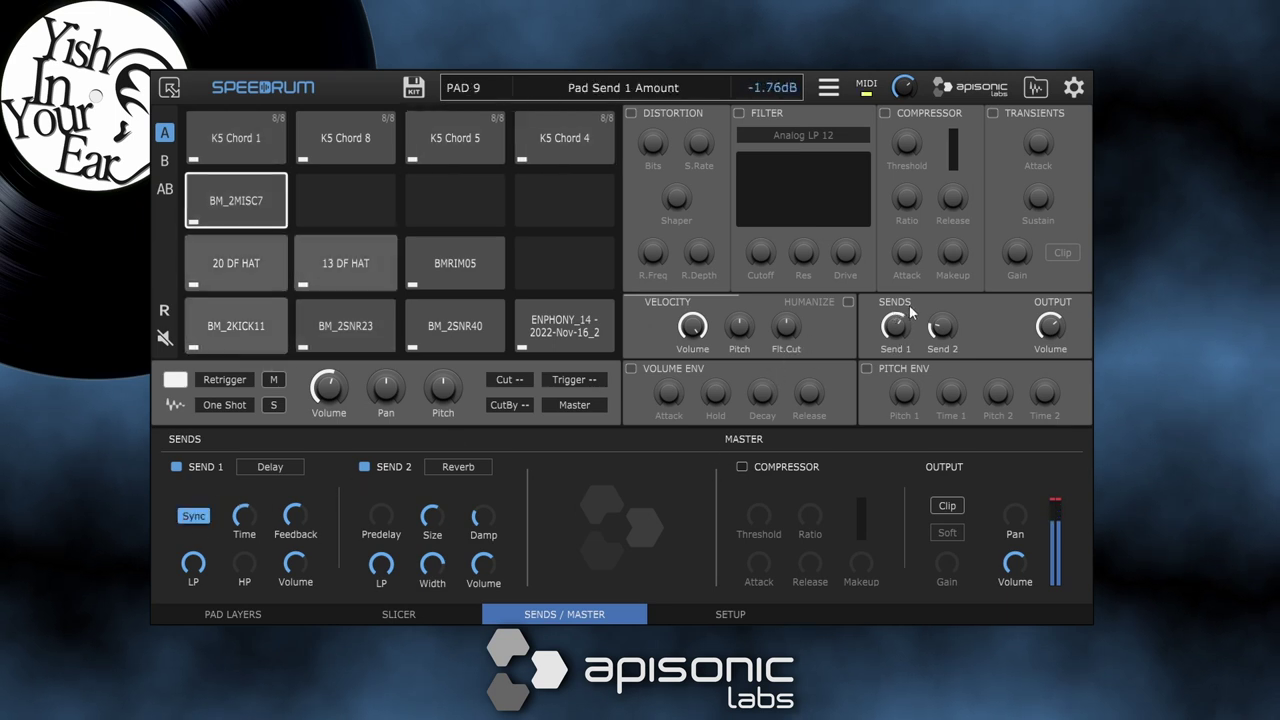
# Shorten the Send 1 delay time, raise its high-pass filter and reduce pad 9's Send 1 amount
pyautogui.moveTo(246, 520); pyautogui.dragTo(240, 564)
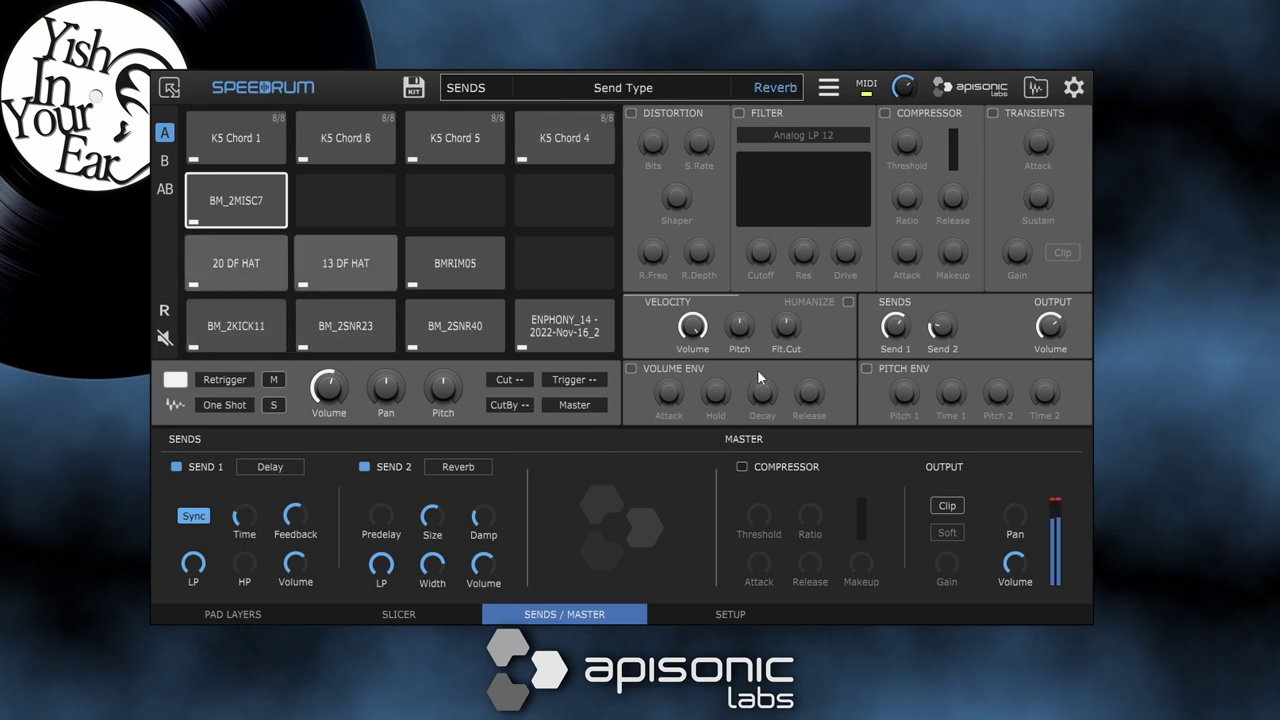
pyautogui.moveTo(893, 366); pyautogui.dragTo(883, 375)
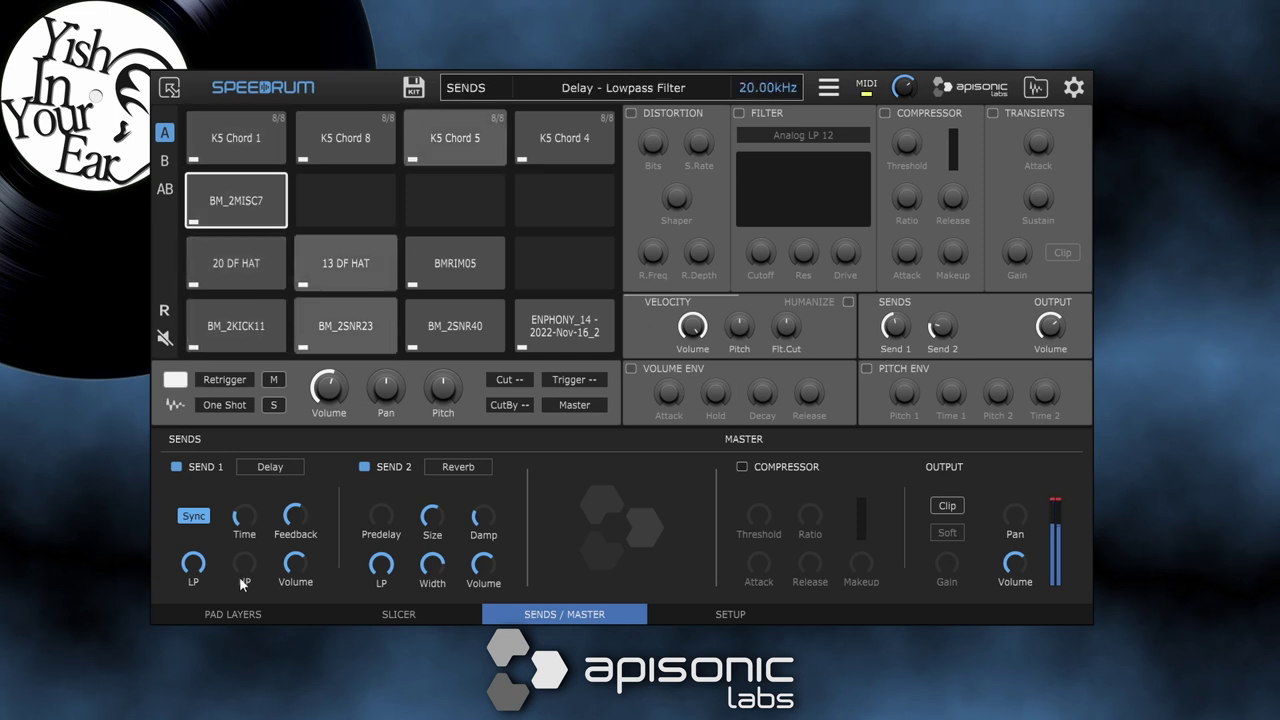
pyautogui.moveTo(255, 538); pyautogui.dragTo(264, 521)
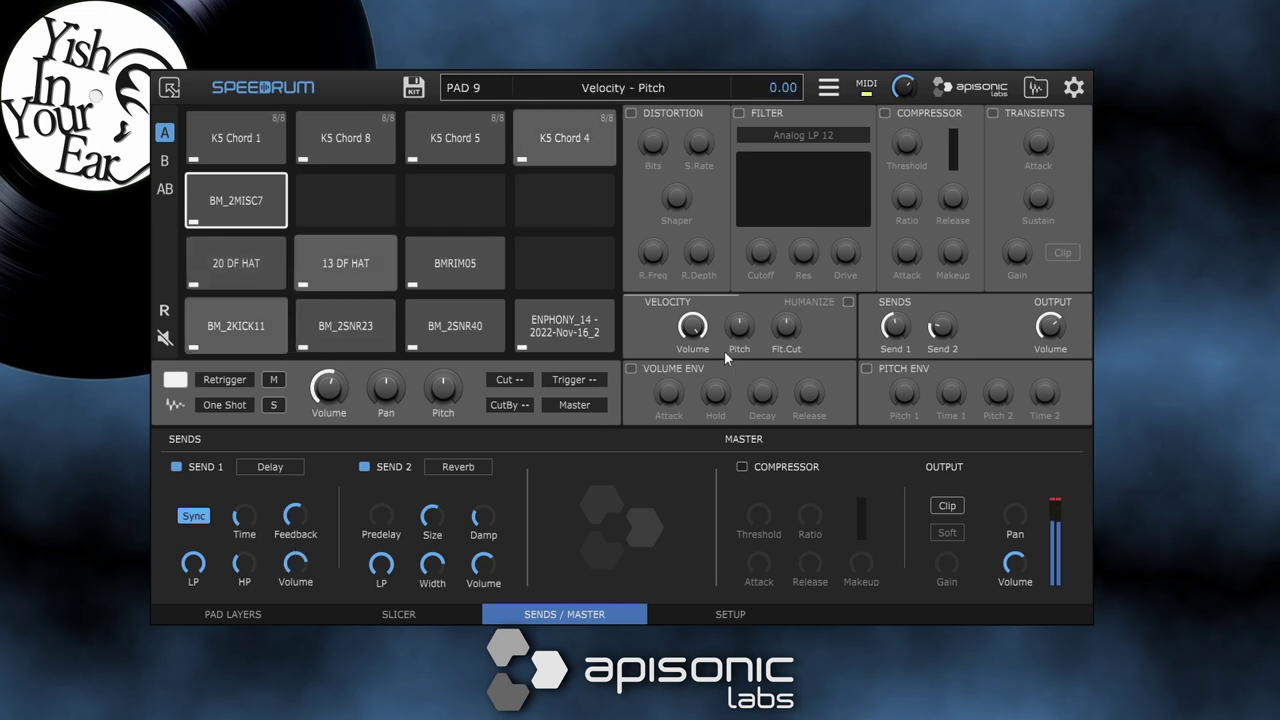
# Open the sample browser and audition BM_2MISC8.wav and BM_2MISC9.wav
pyautogui.click(588, 266)
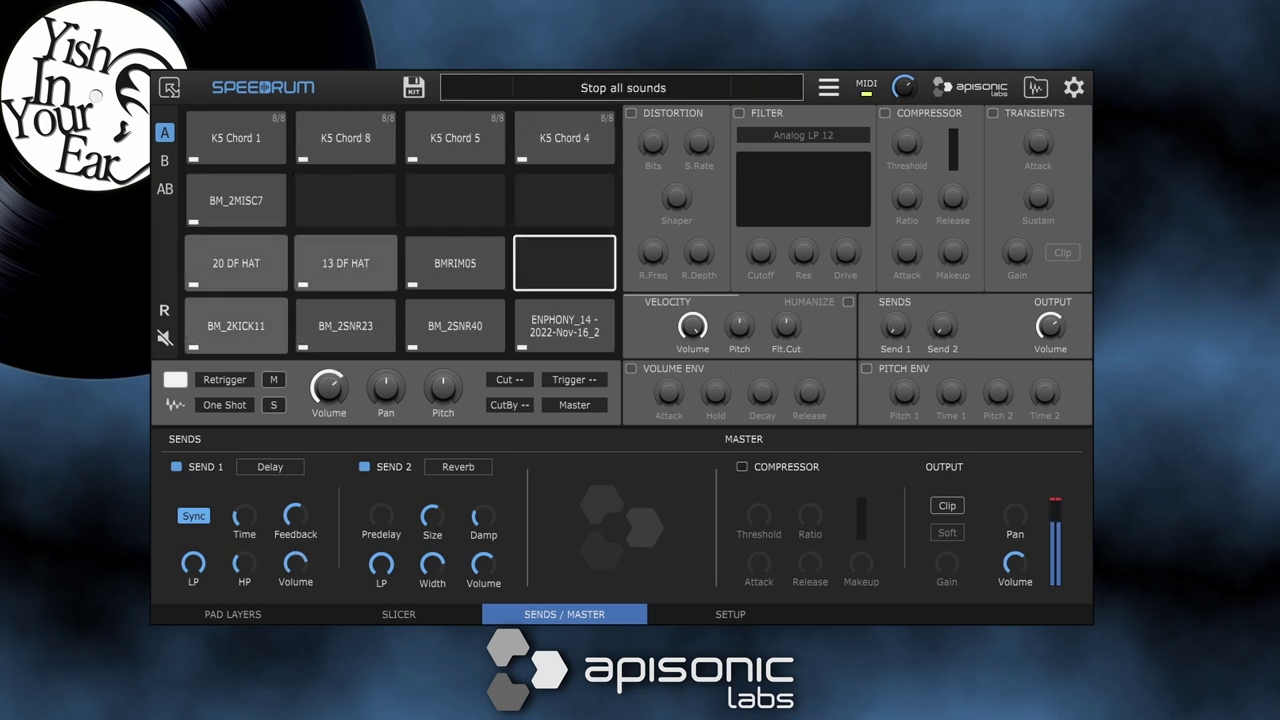
pyautogui.click(1036, 87)
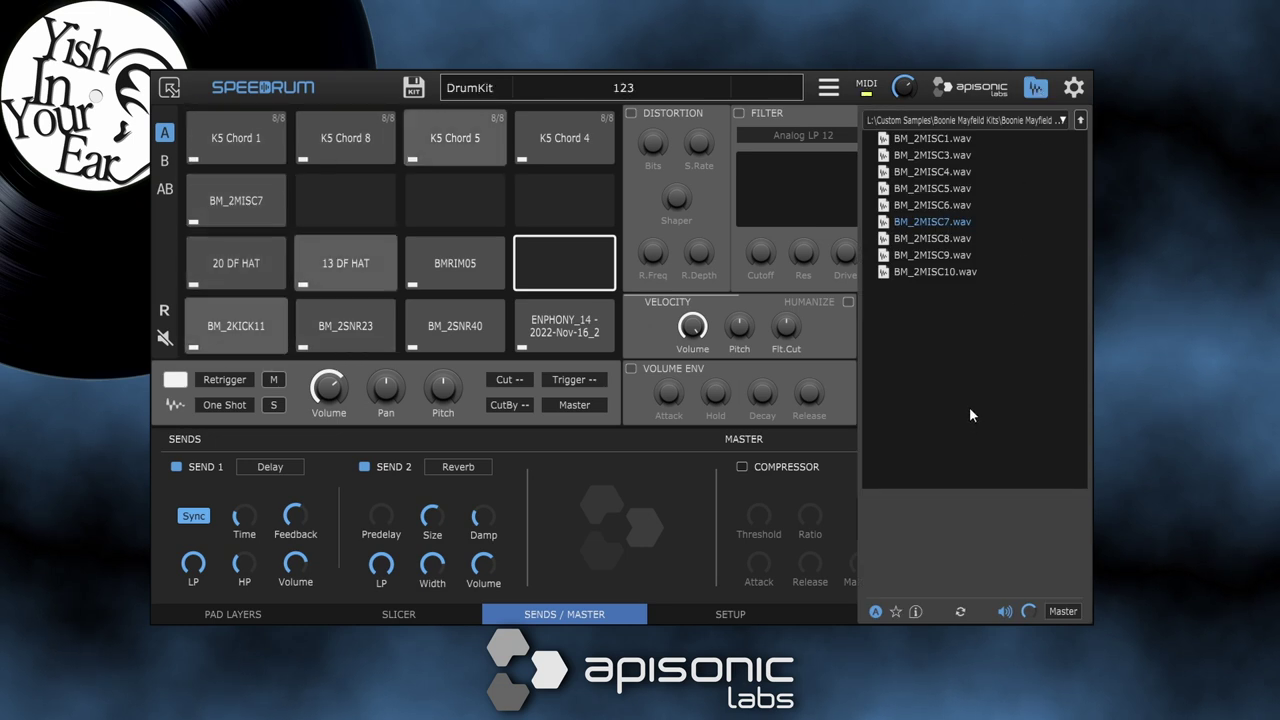
pyautogui.click(939, 238)
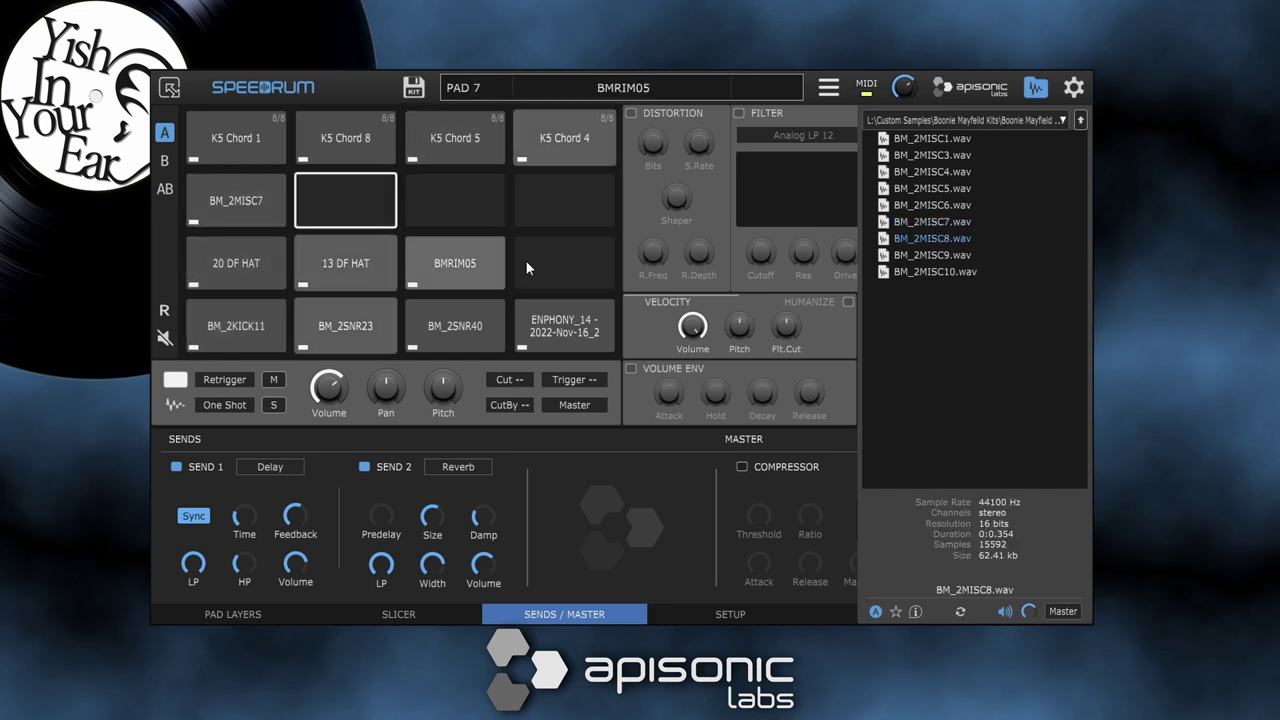
pyautogui.click(918, 257)
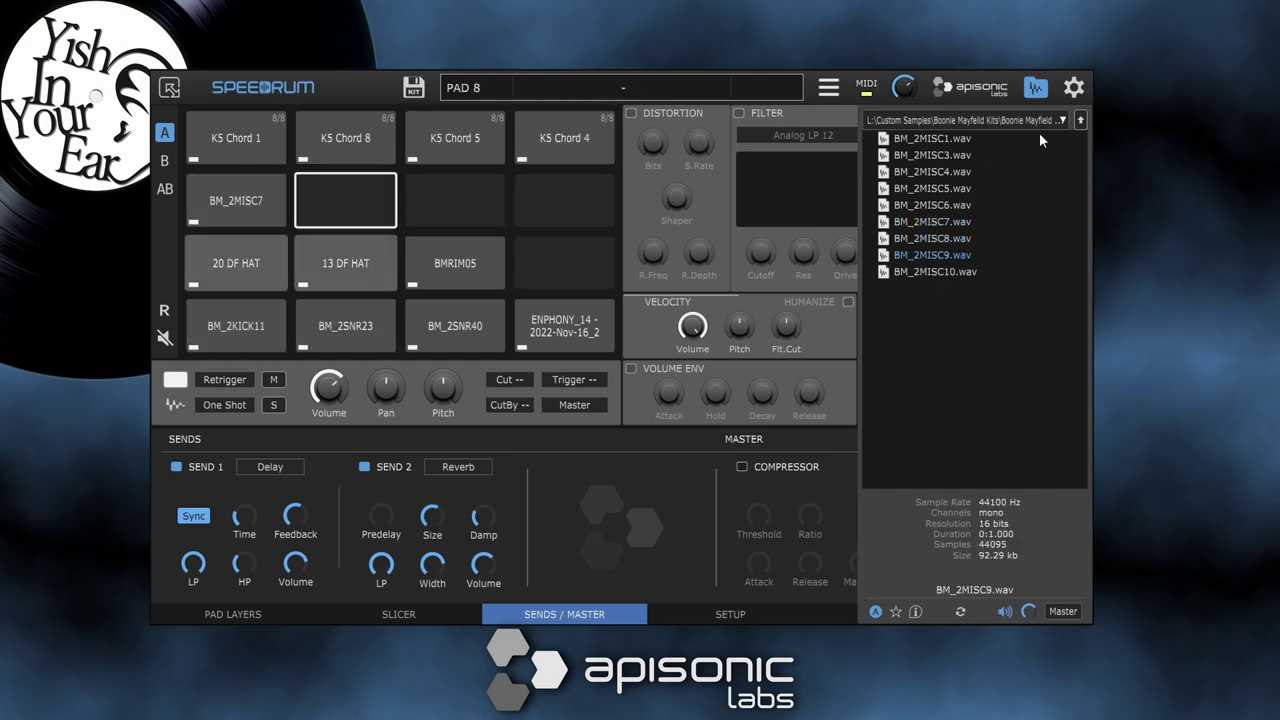
# Open the BM2_PERCUSSIONS folder, lower the auto preview volume to 50% and audition its samples
pyautogui.click(1081, 120)
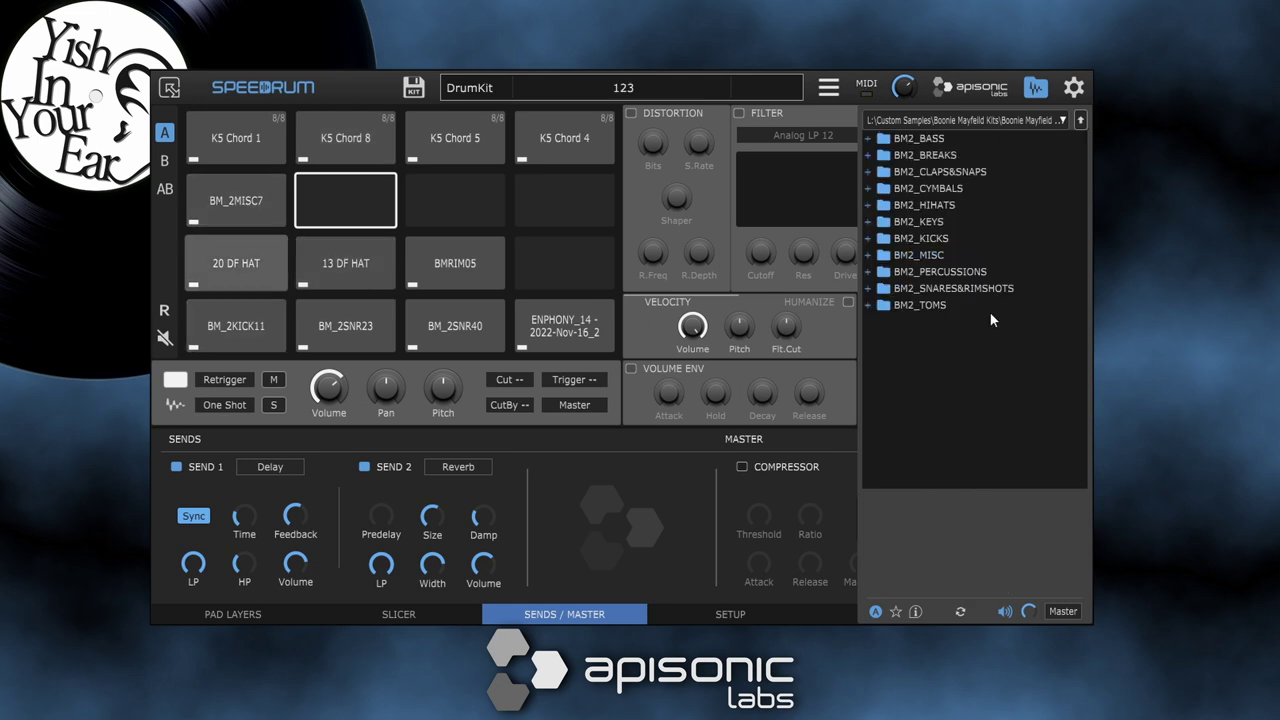
pyautogui.doubleClick(950, 274)
pyautogui.click(947, 272)
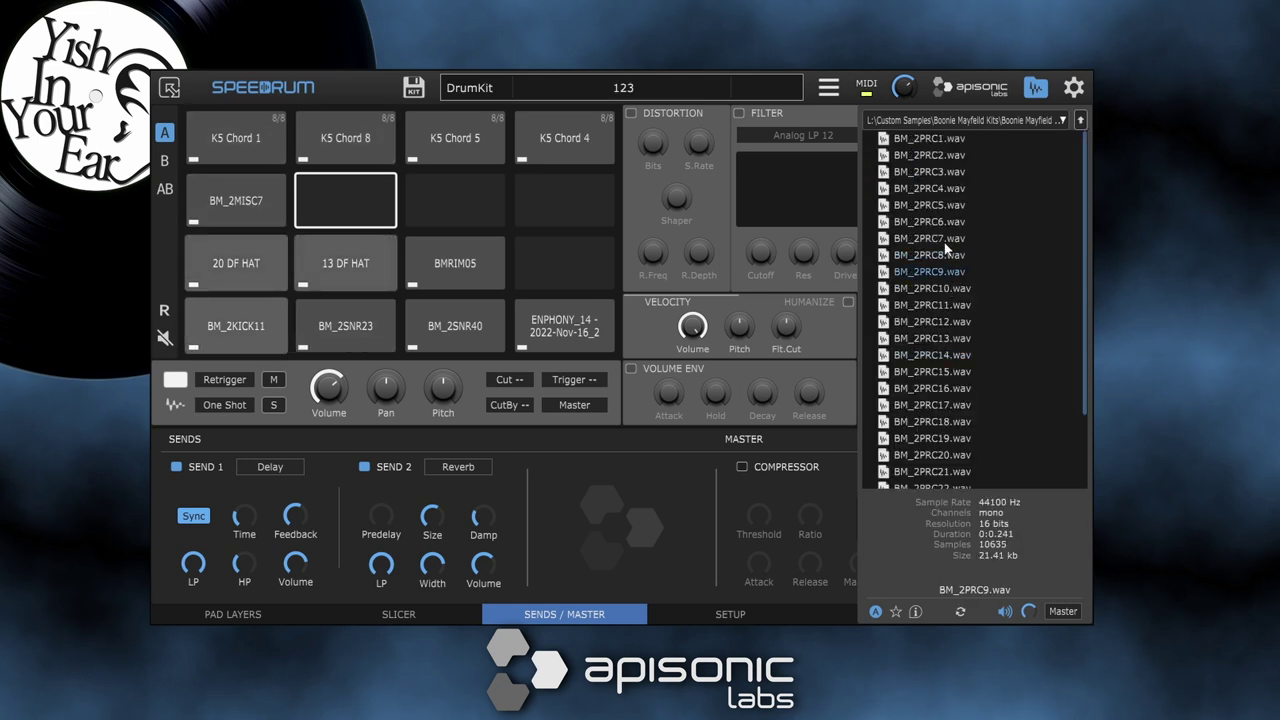
pyautogui.click(935, 138)
pyautogui.scroll(-3, 985, 362)
pyautogui.moveTo(1029, 611); pyautogui.dragTo(1029, 626)
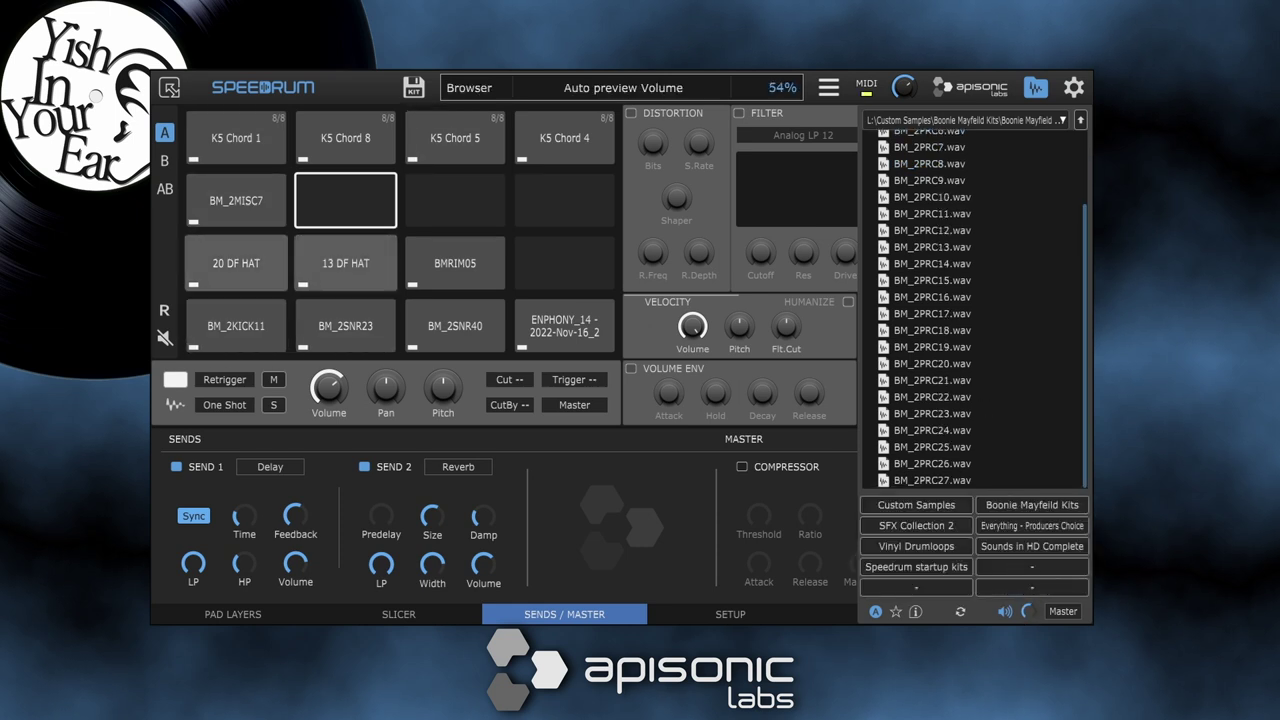
pyautogui.click(950, 382)
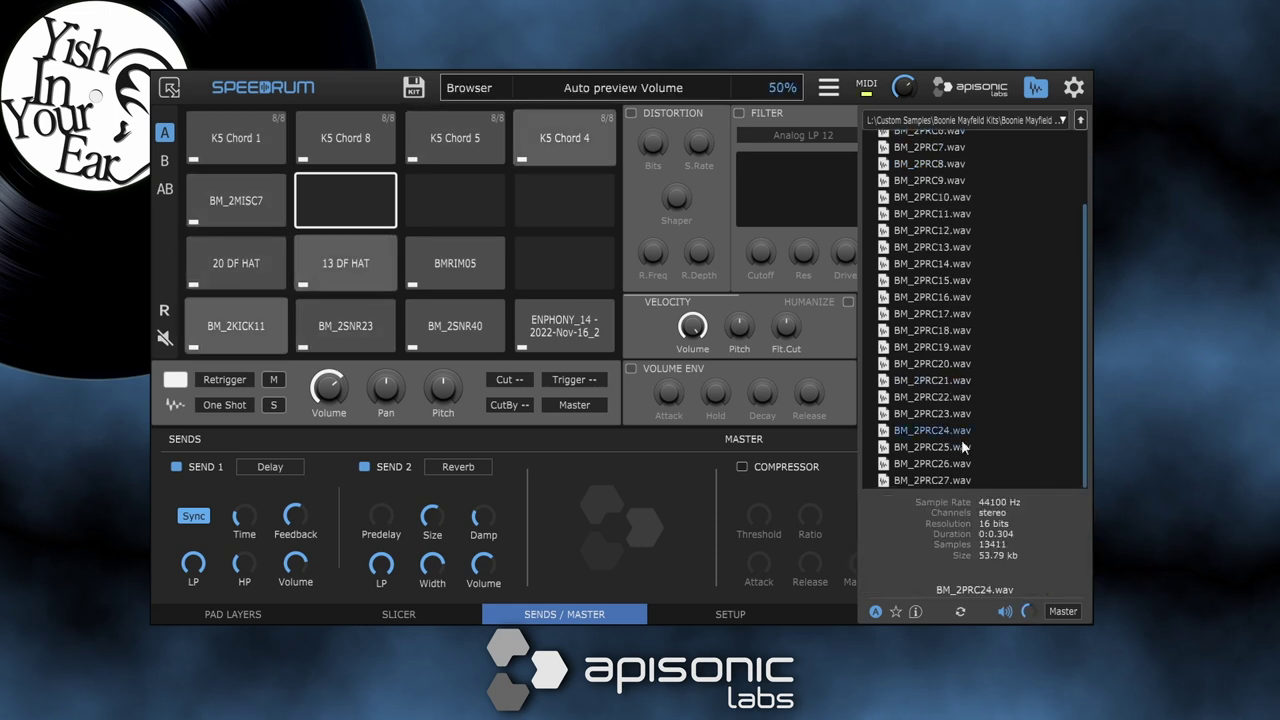
# Load BM_2PRC26, BM_2PRC27 and BM_2PRC25 onto pads 10 to 12 and BM_2PRC24 onto pad 8
pyautogui.moveTo(925, 461); pyautogui.dragTo(363, 190)
pyautogui.click(923, 481)
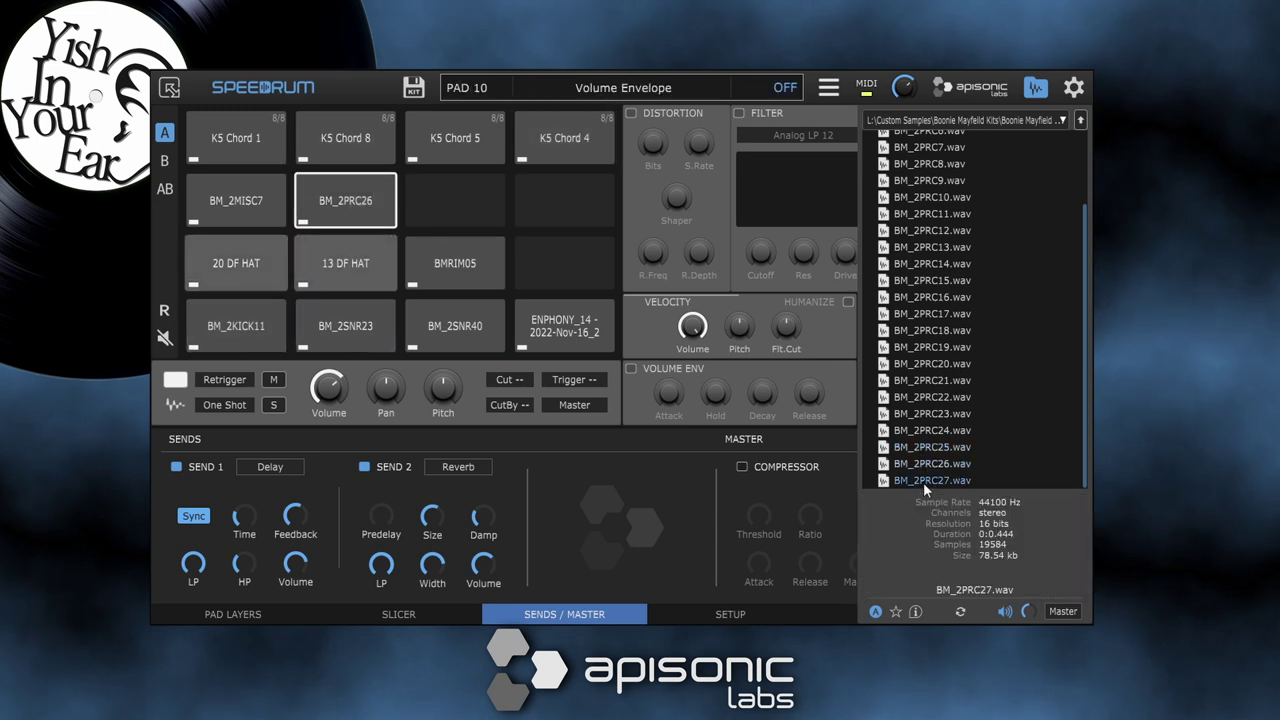
pyautogui.moveTo(487, 199); pyautogui.dragTo(487, 199)
pyautogui.click(928, 446)
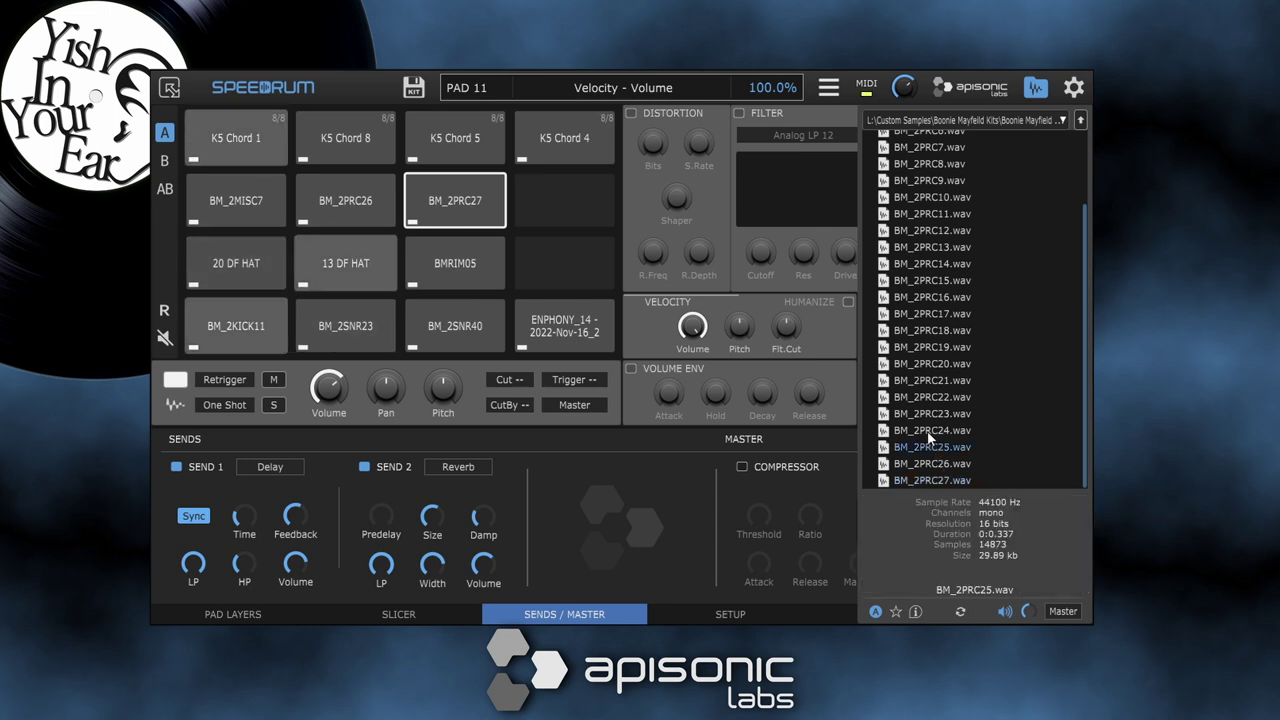
pyautogui.moveTo(929, 453); pyautogui.dragTo(560, 211)
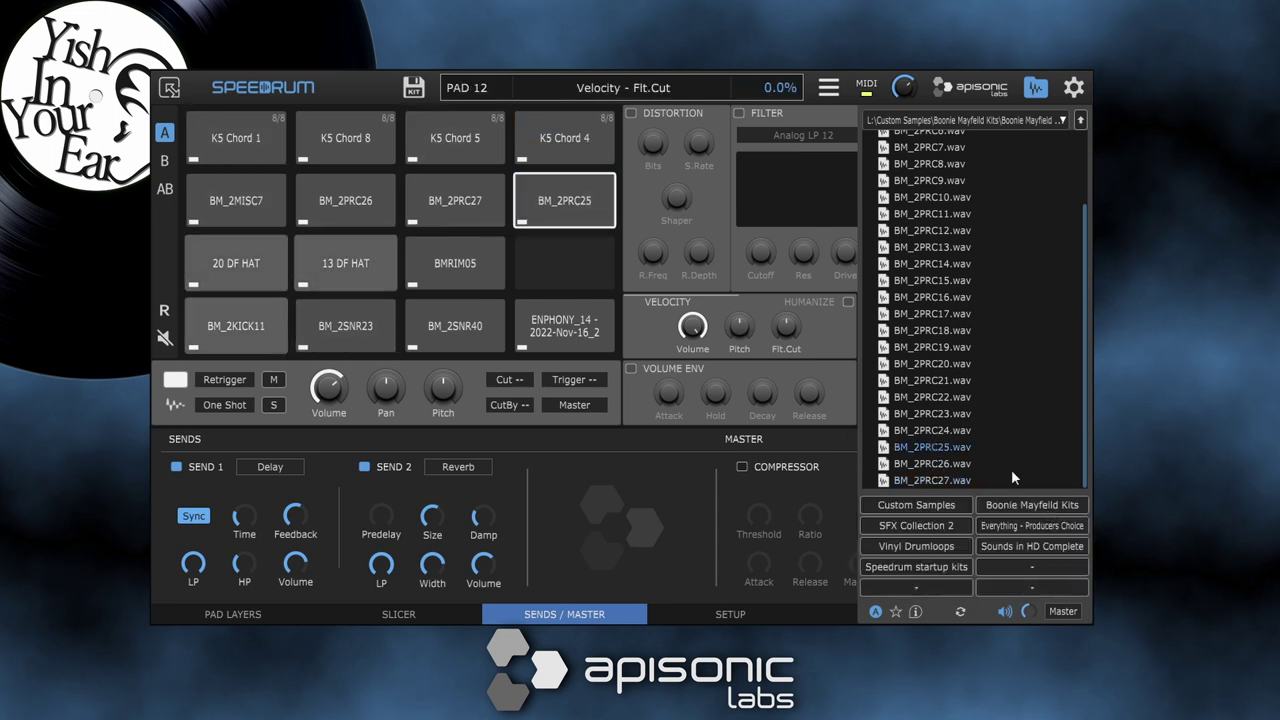
pyautogui.click(941, 430)
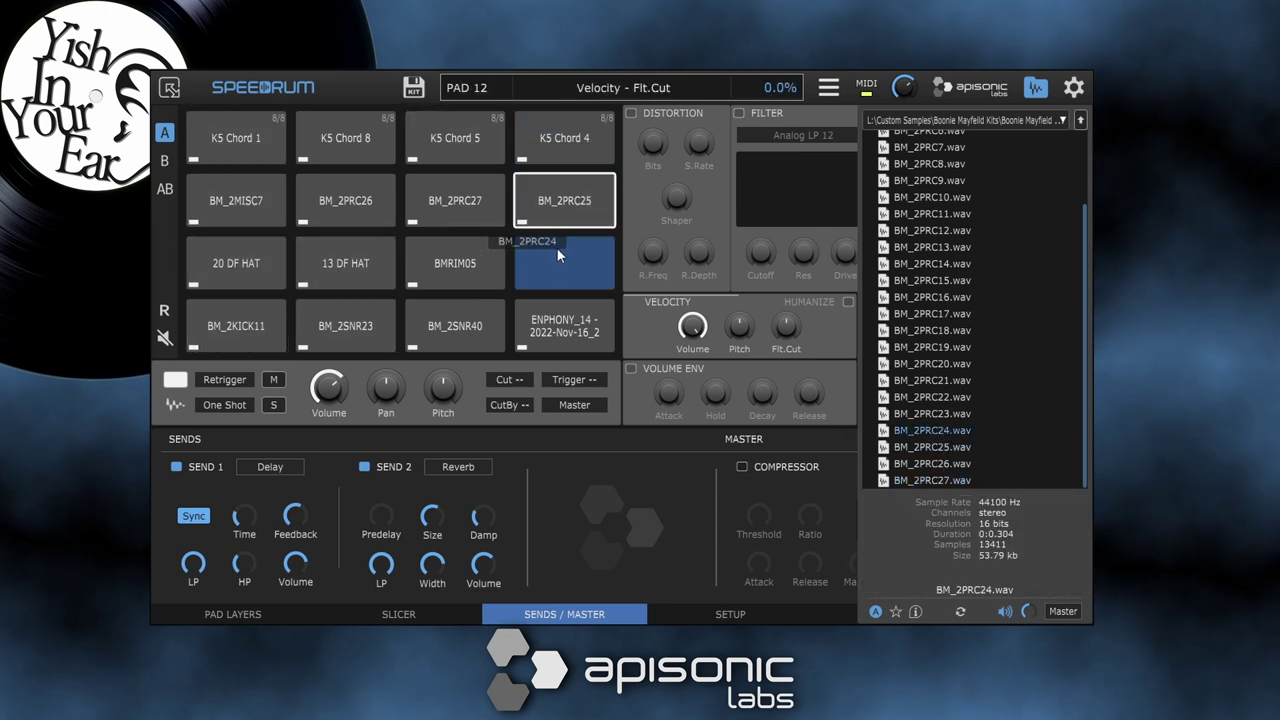
pyautogui.moveTo(558, 255); pyautogui.dragTo(557, 262)
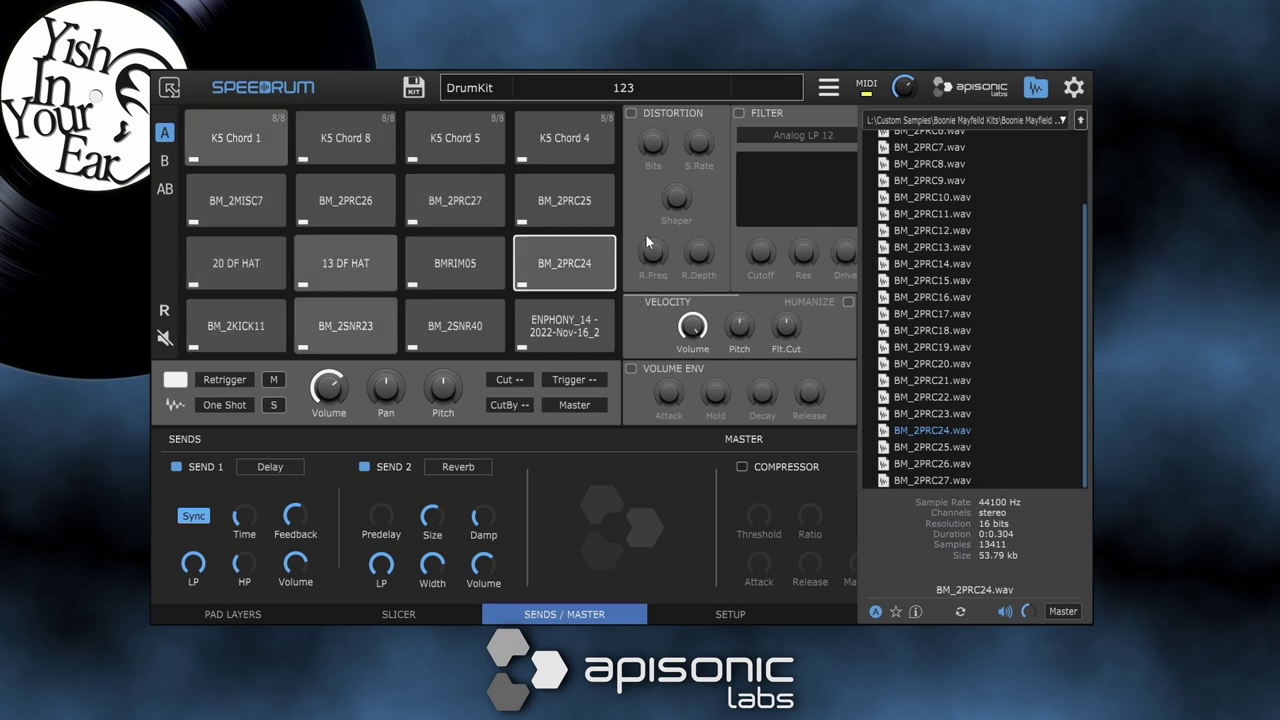
# Raise the pitch of the BM_2PRC27 sample on pad 11 to 1.00
pyautogui.click(431, 209)
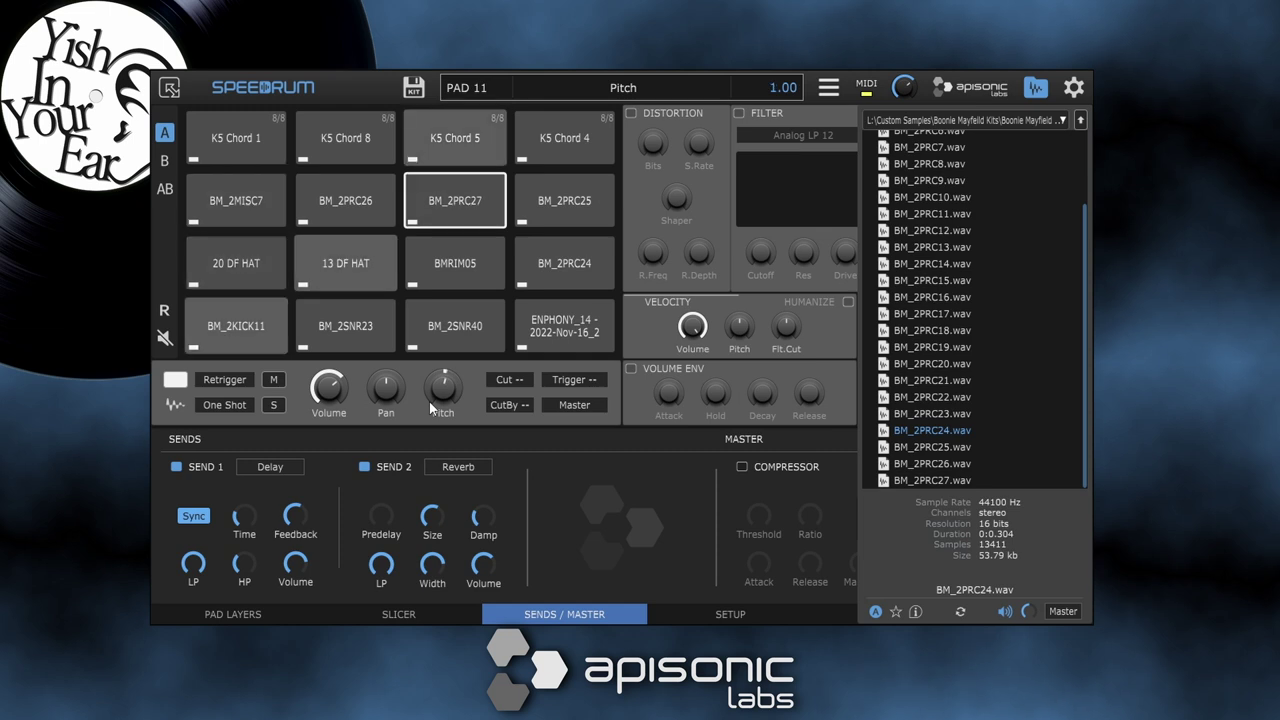
pyautogui.moveTo(446, 384); pyautogui.dragTo(445, 389)
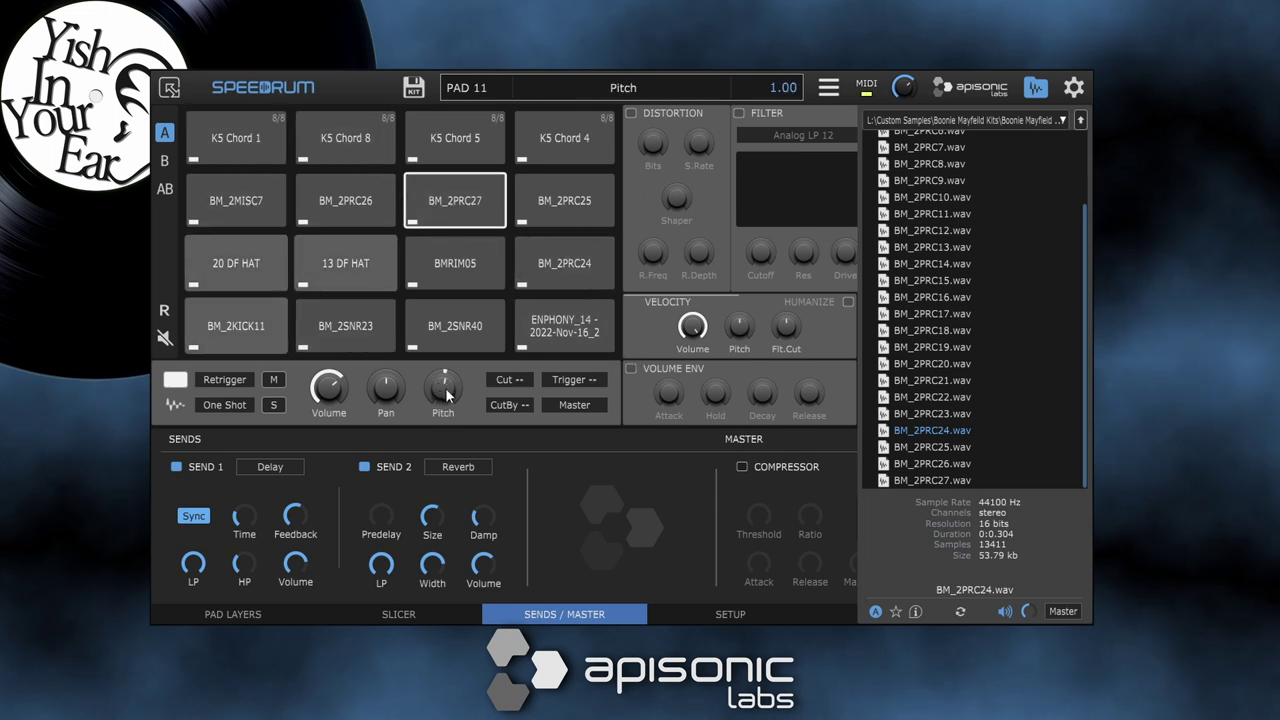
pyautogui.moveTo(449, 394); pyautogui.dragTo(445, 383)
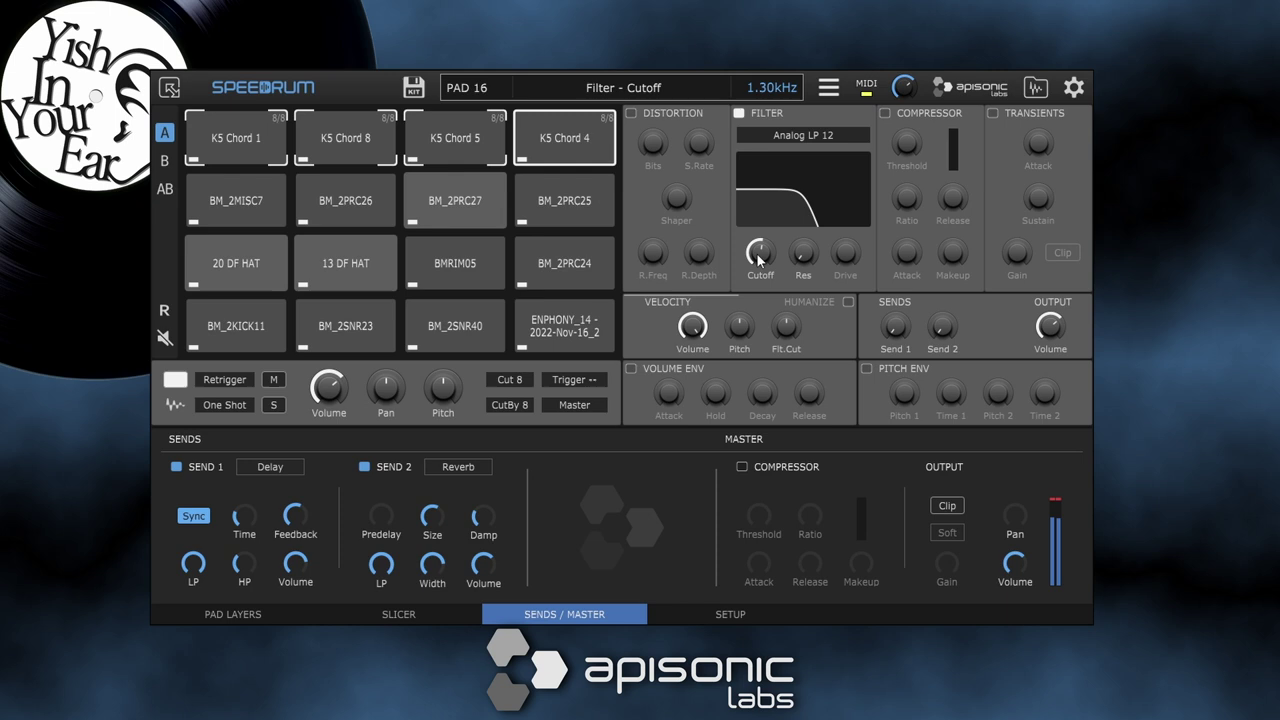
# Lower the K5 Chord pads' filter cutoff to 126.22 Hz, add some resonance, and raise their Send 1 and Send 2 amounts
pyautogui.moveTo(766, 262)
pyautogui.mouseDown()
pyautogui.moveTo(758, 284)
pyautogui.moveTo(758, 256)
pyautogui.mouseUp()
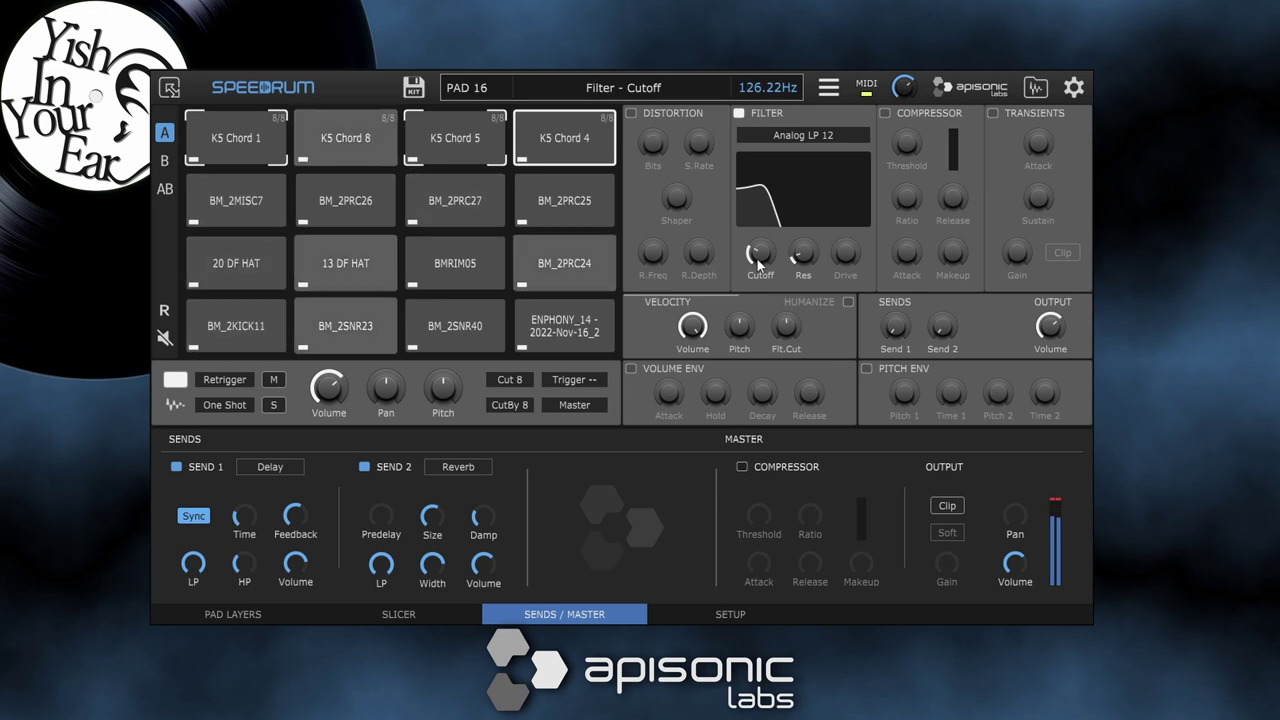
pyautogui.moveTo(939, 257); pyautogui.dragTo(929, 222)
pyautogui.moveTo(896, 323); pyautogui.dragTo(897, 299)
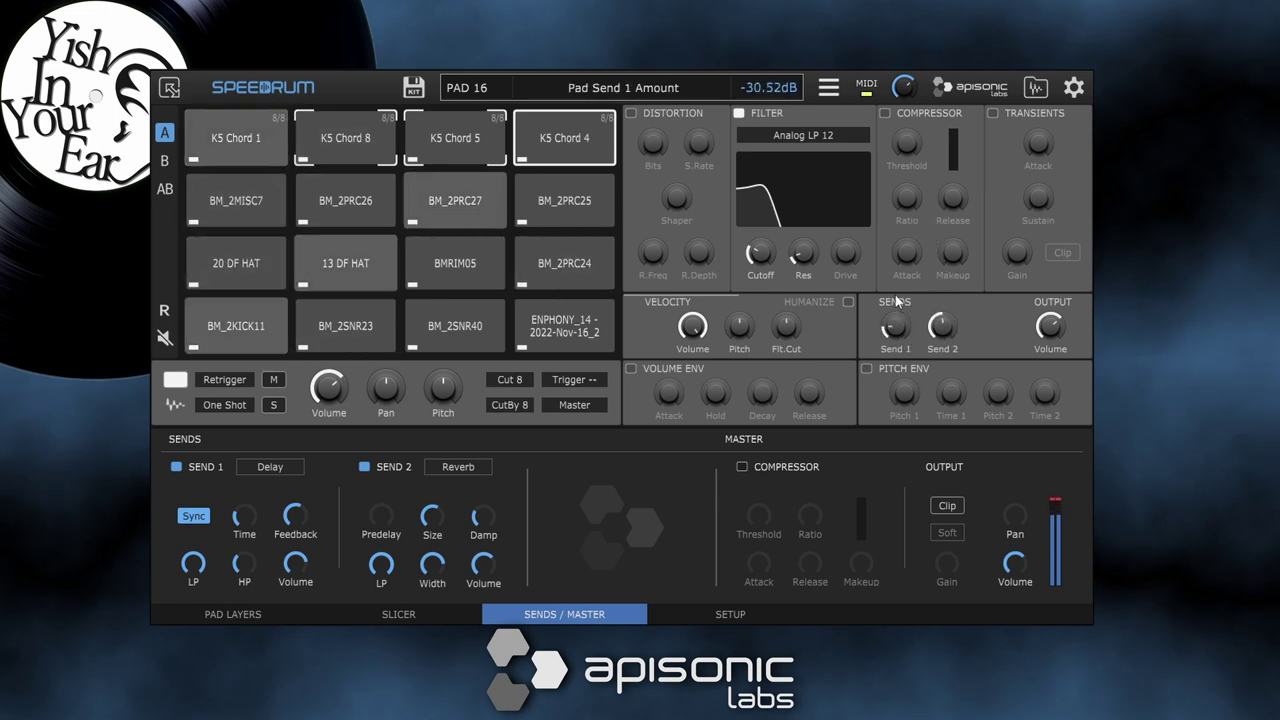
# Enable the compressor on the K5 Chord pads and lower its threshold
pyautogui.click(884, 113)
pyautogui.moveTo(905, 160); pyautogui.dragTo(905, 190)
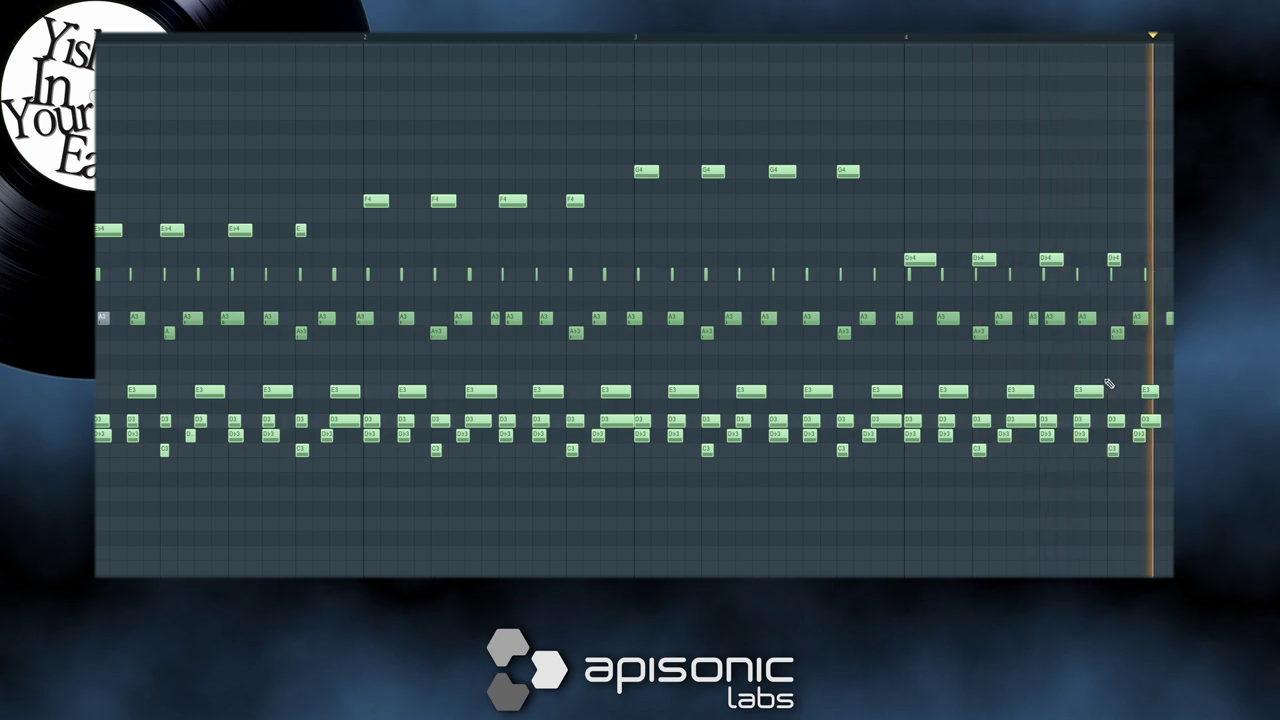
pyautogui.click(630, 352)
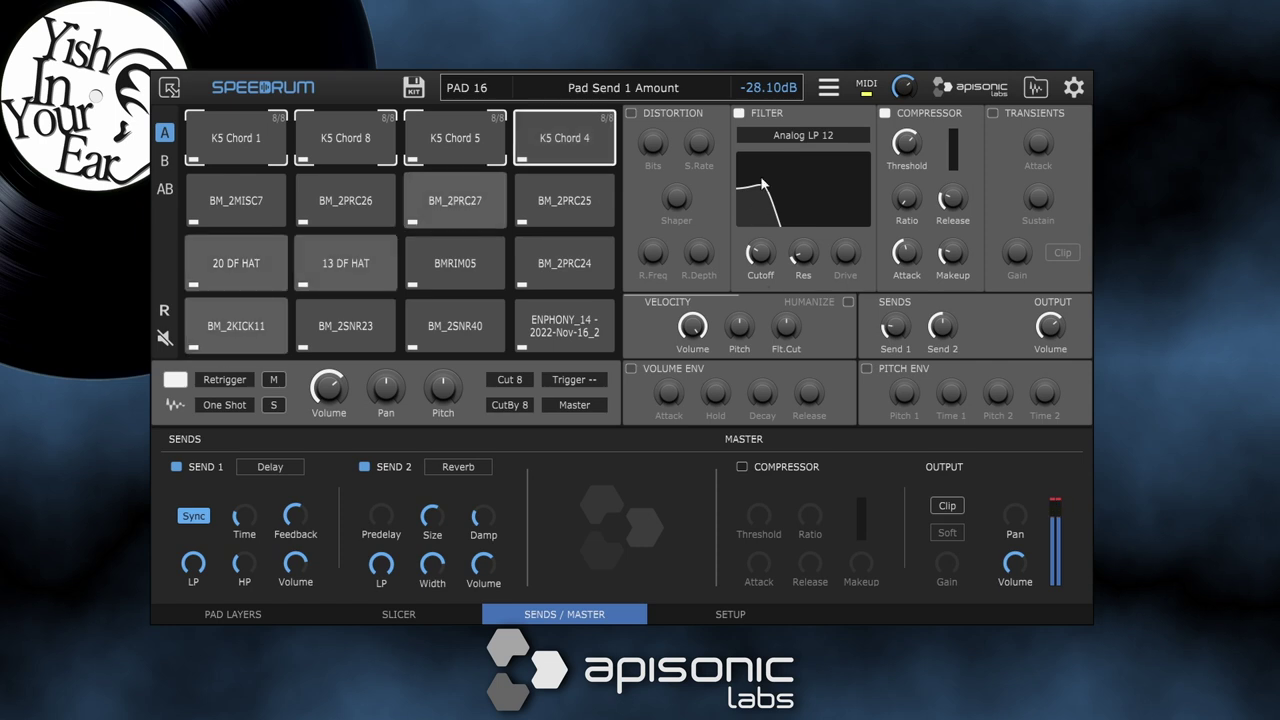
# Enable distortion on the K5 Chord pads with the wave shaper at 36.5% and a small R.Depth amount
pyautogui.click(631, 113)
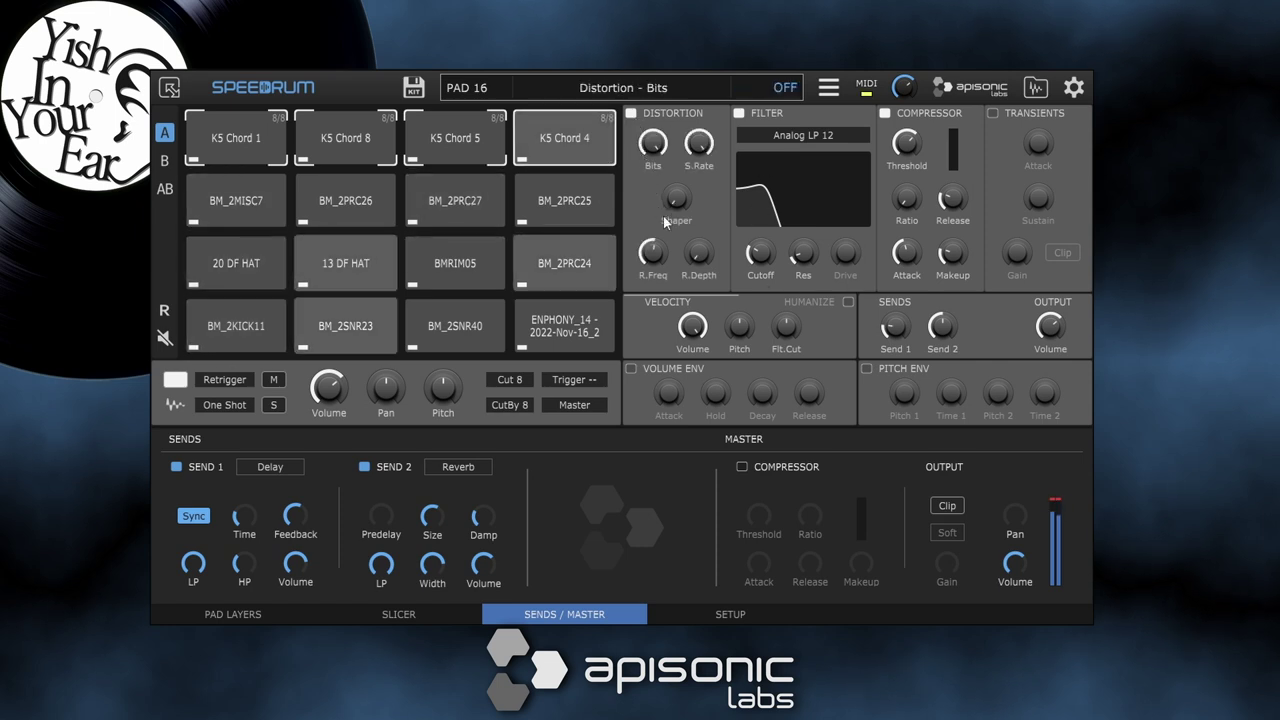
pyautogui.moveTo(679, 190); pyautogui.dragTo(696, 129)
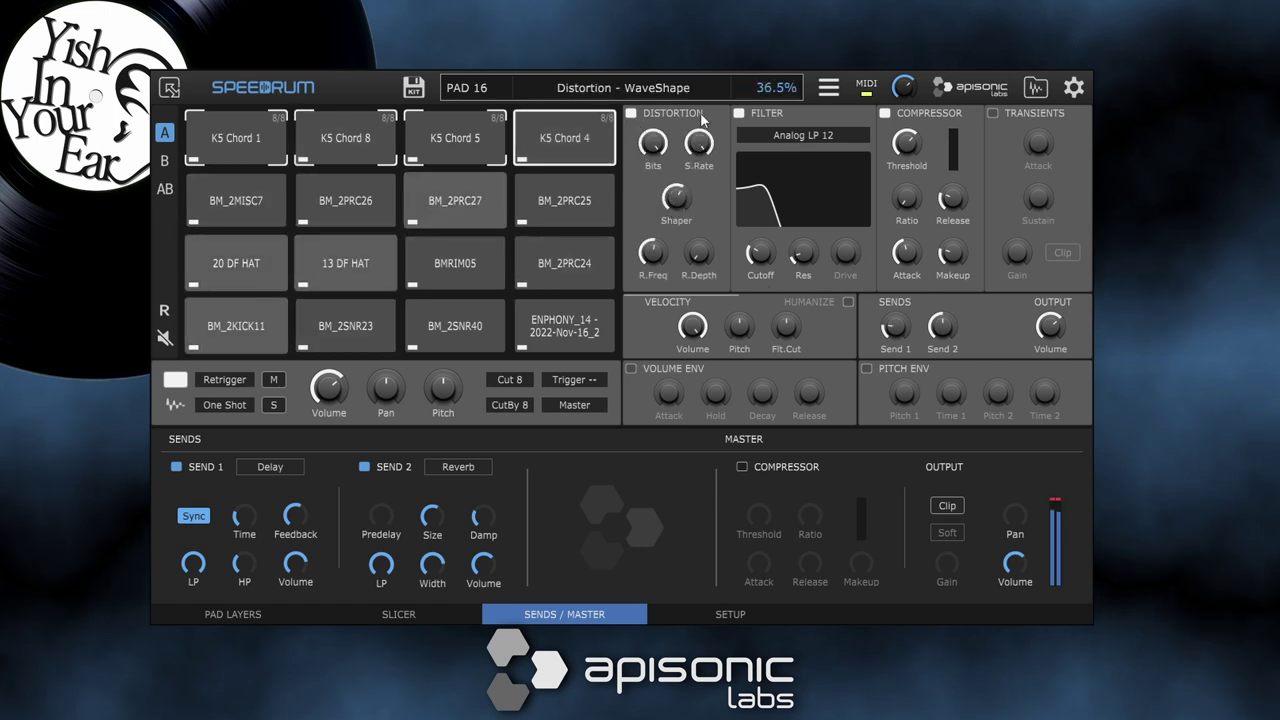
pyautogui.moveTo(703, 229)
pyautogui.mouseDown()
pyautogui.moveTo(709, 177)
pyautogui.moveTo(699, 223)
pyautogui.mouseUp()
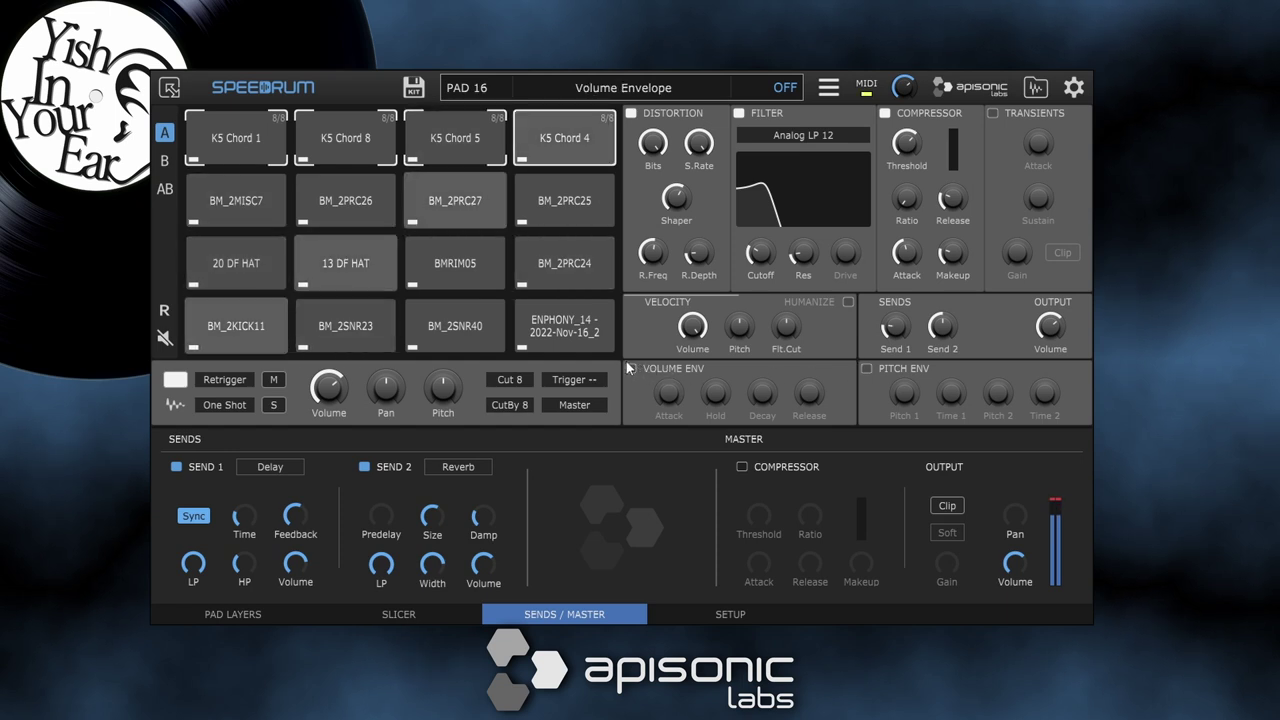
# Enable the master compressor, adjust its threshold and ratio, and turn on master output clipping
pyautogui.click(742, 466)
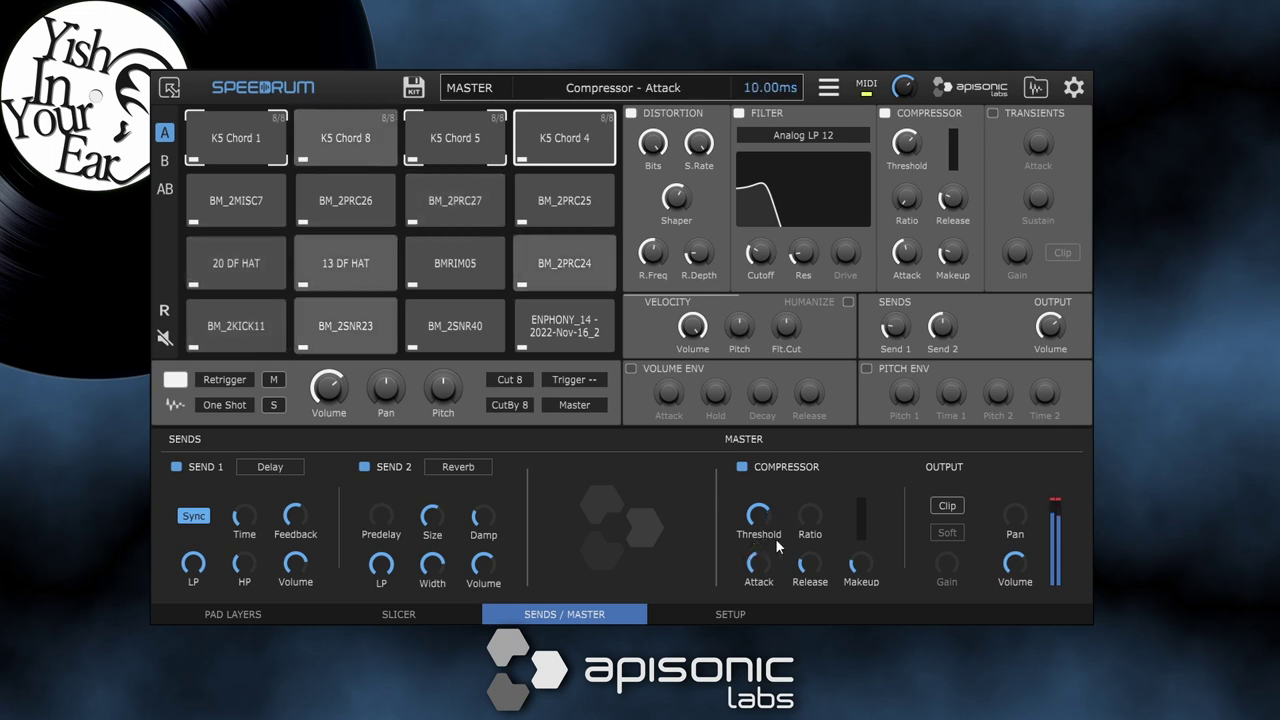
pyautogui.moveTo(763, 518); pyautogui.dragTo(812, 374)
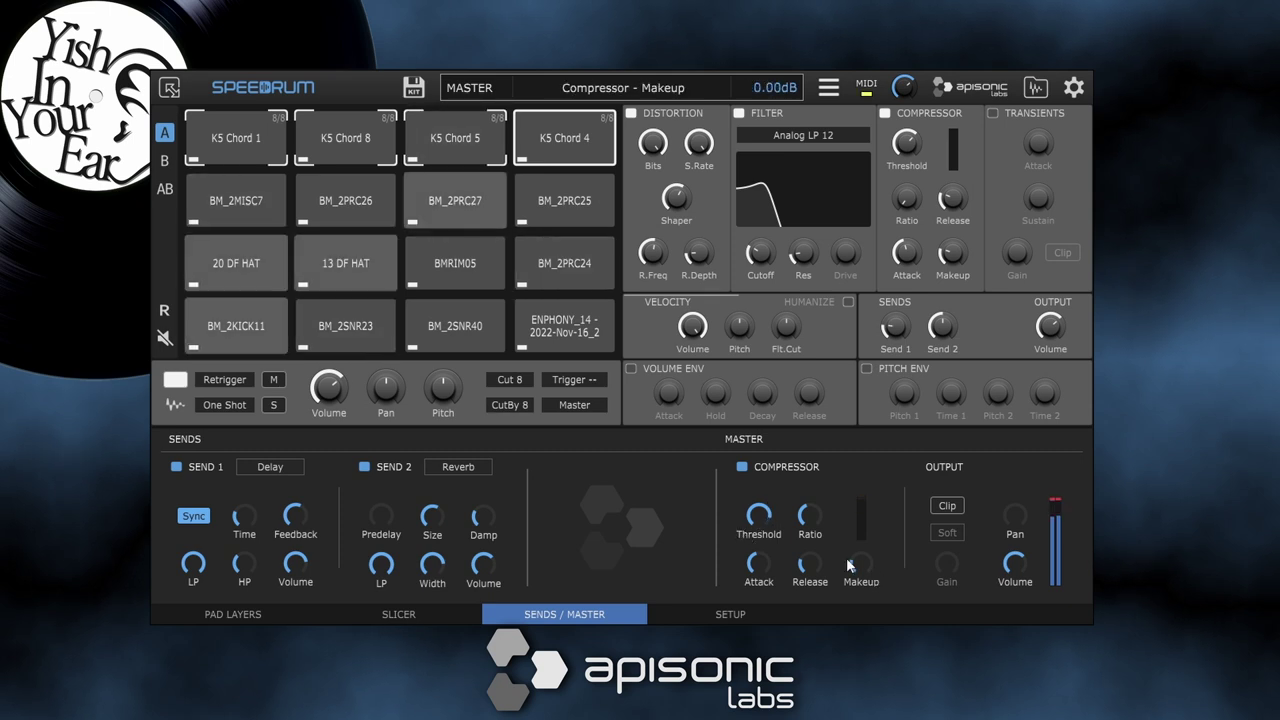
pyautogui.click(945, 507)
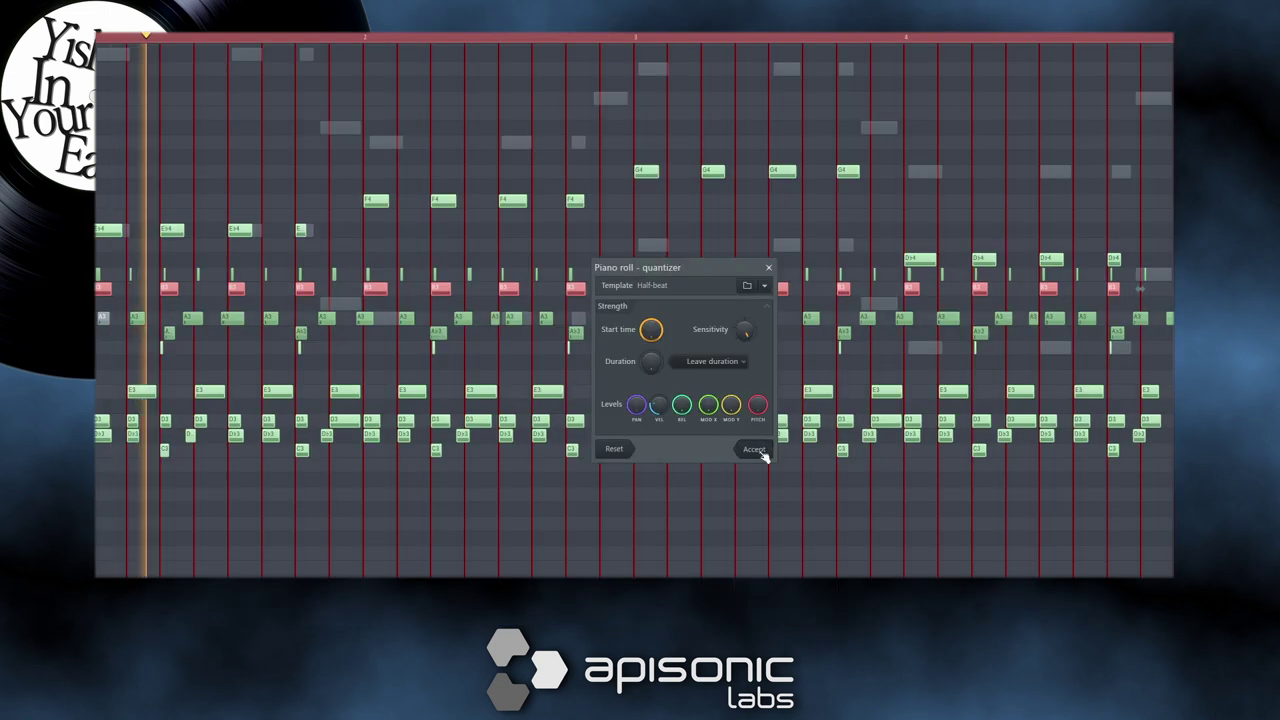
# Quantize the selected piano roll notes with the Half-beat template, leaving their duration as is
pyautogui.click(757, 447)
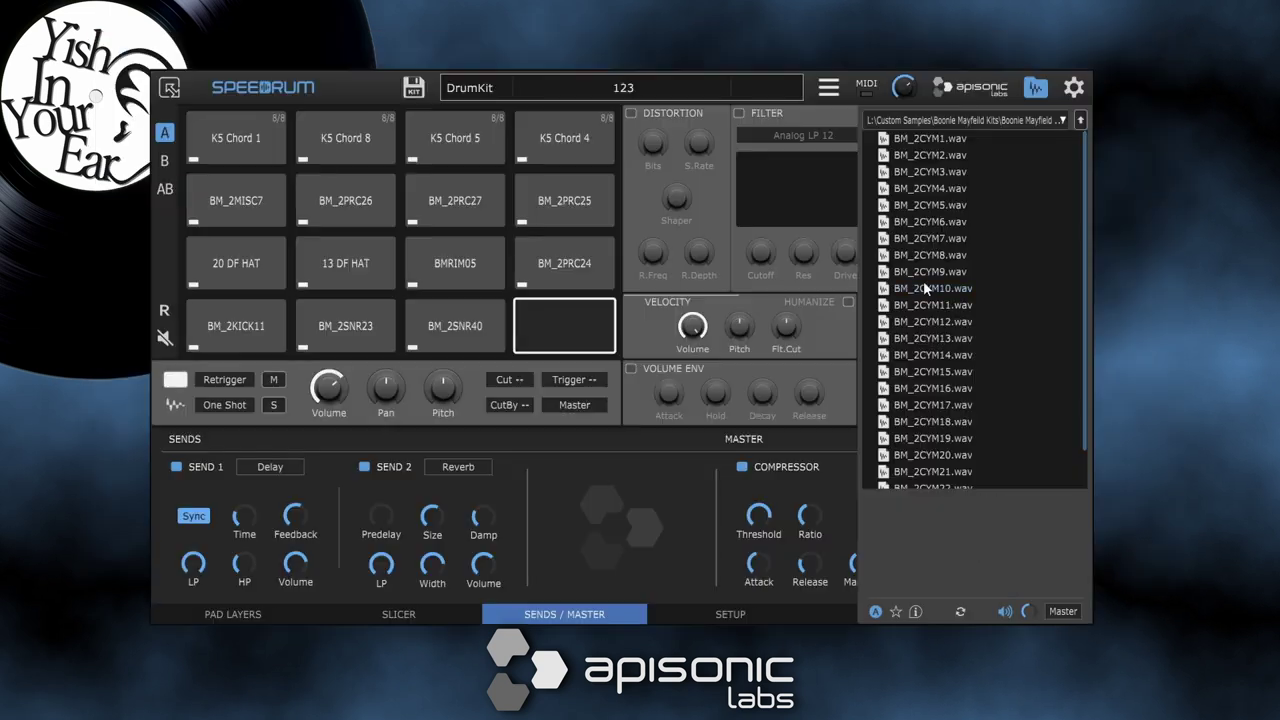
# Audition the BM_2CYM cymbal samples, try BM_2CYM16 on pad 4 and replace it with BM_2CYM13
pyautogui.click(938, 356)
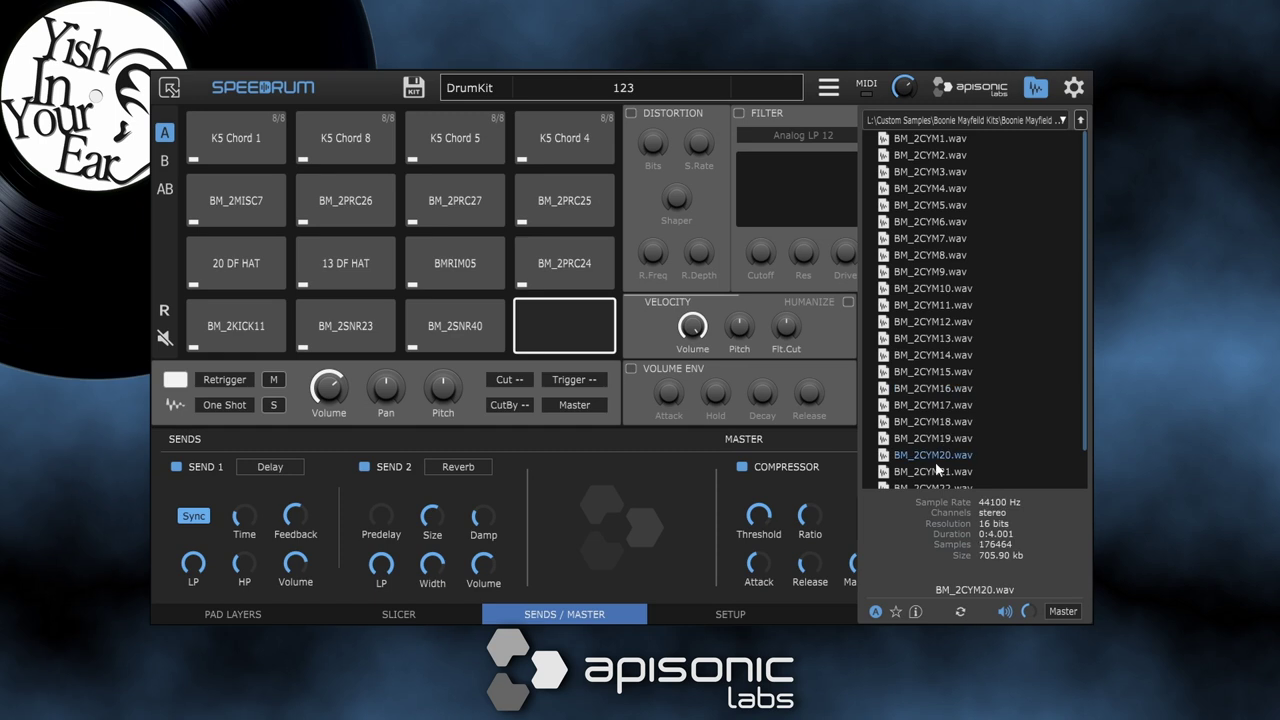
pyautogui.click(937, 406)
pyautogui.click(931, 389)
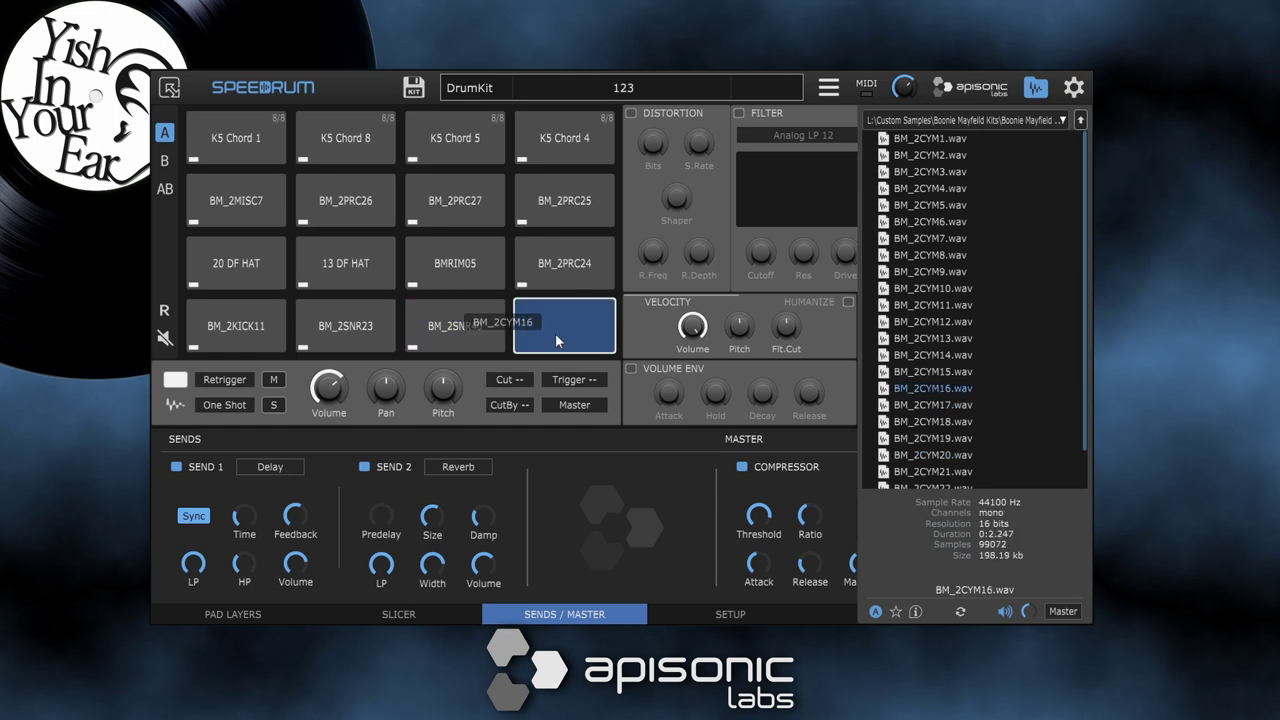
pyautogui.moveTo(555, 333); pyautogui.dragTo(557, 333)
pyautogui.moveTo(930, 338); pyautogui.dragTo(557, 343)
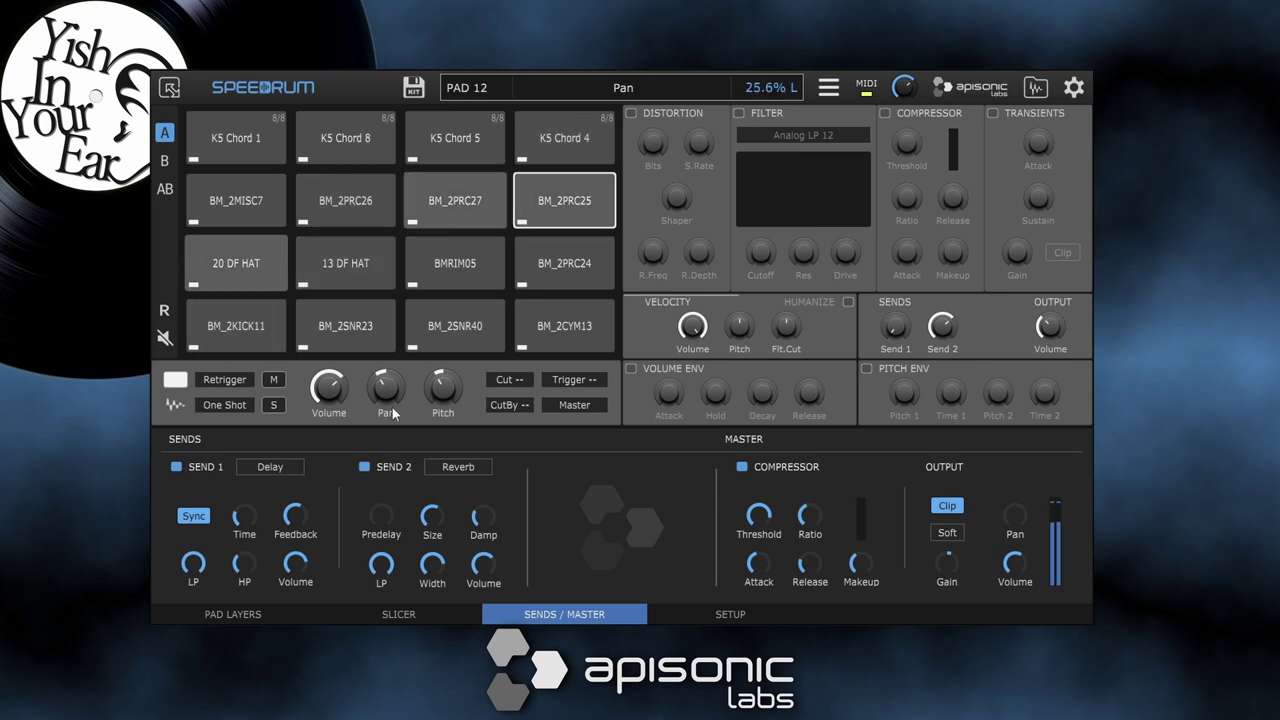
# Pan pad 10 100% right and pad 12 100% left
pyautogui.click(345, 200)
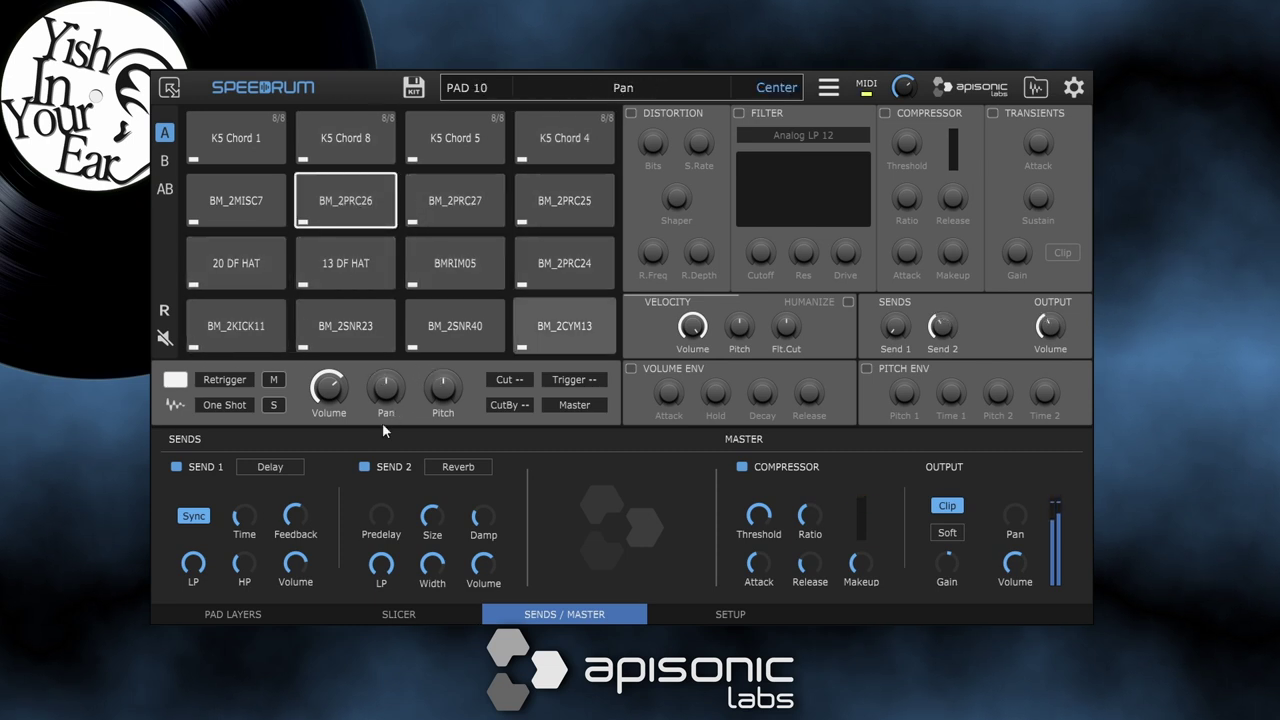
pyautogui.moveTo(384, 400); pyautogui.dragTo(447, 331)
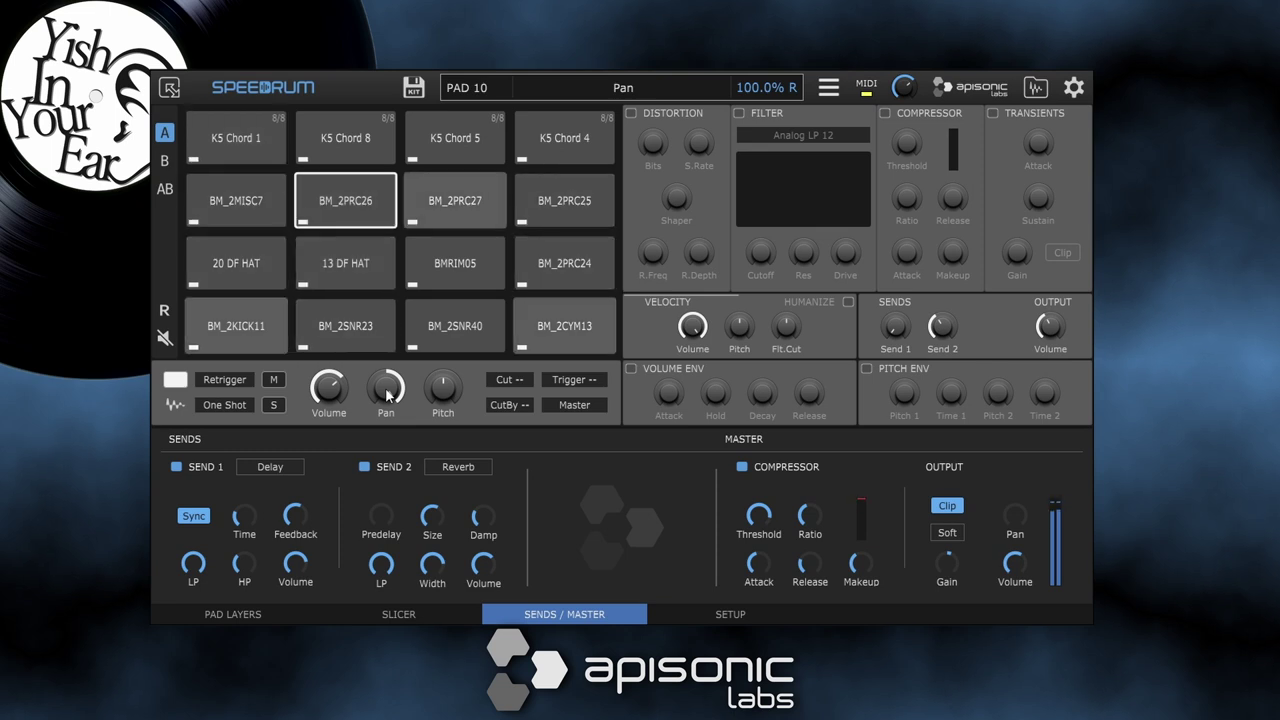
pyautogui.click(451, 205)
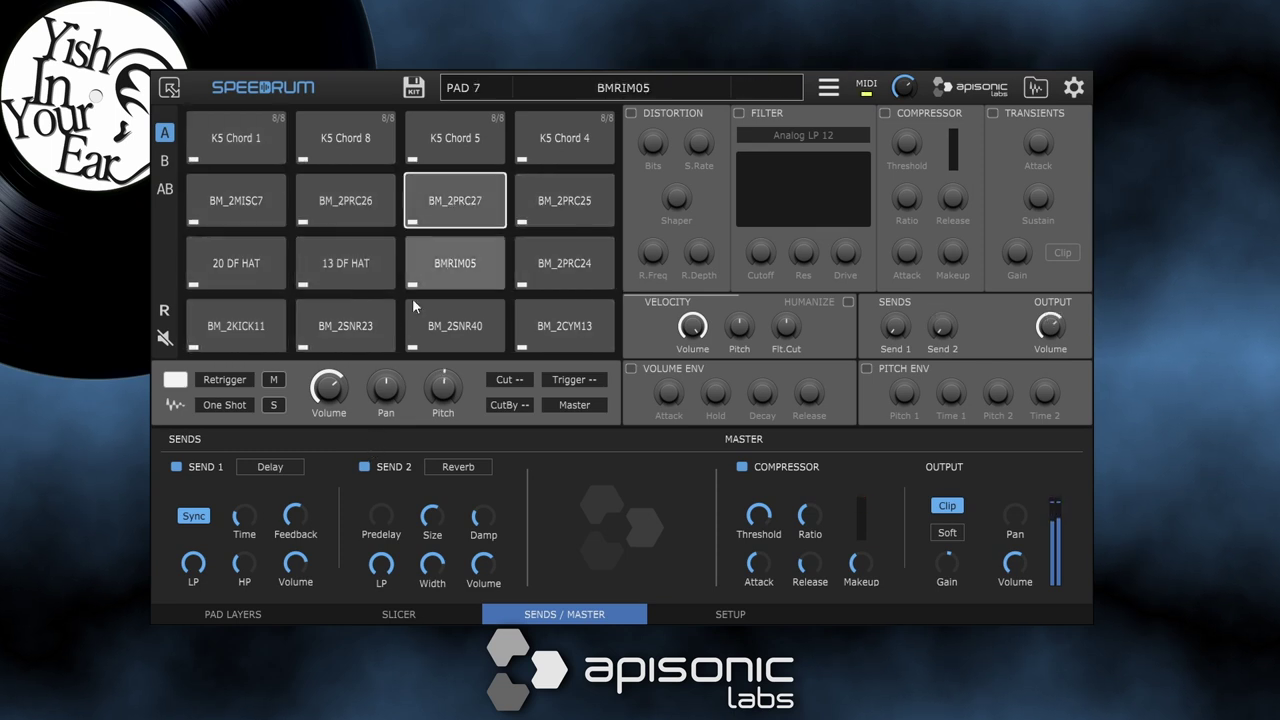
pyautogui.click(565, 205)
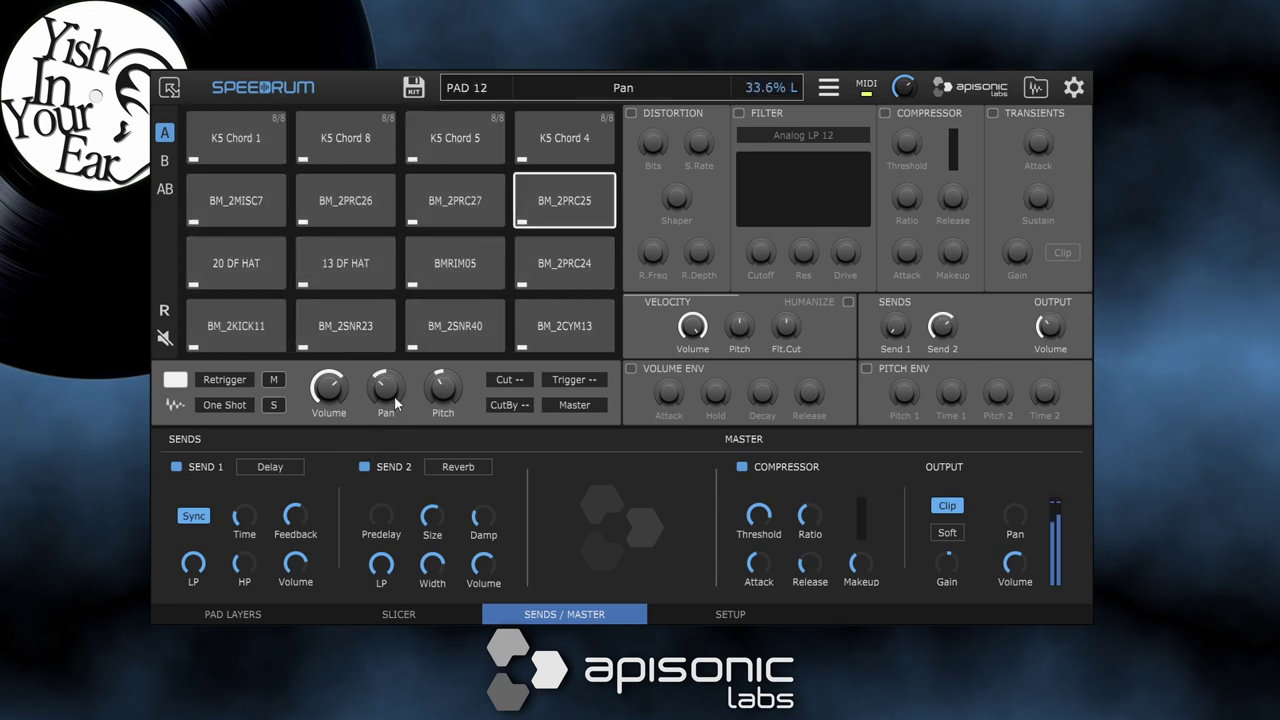
pyautogui.moveTo(395, 399); pyautogui.dragTo(357, 528)
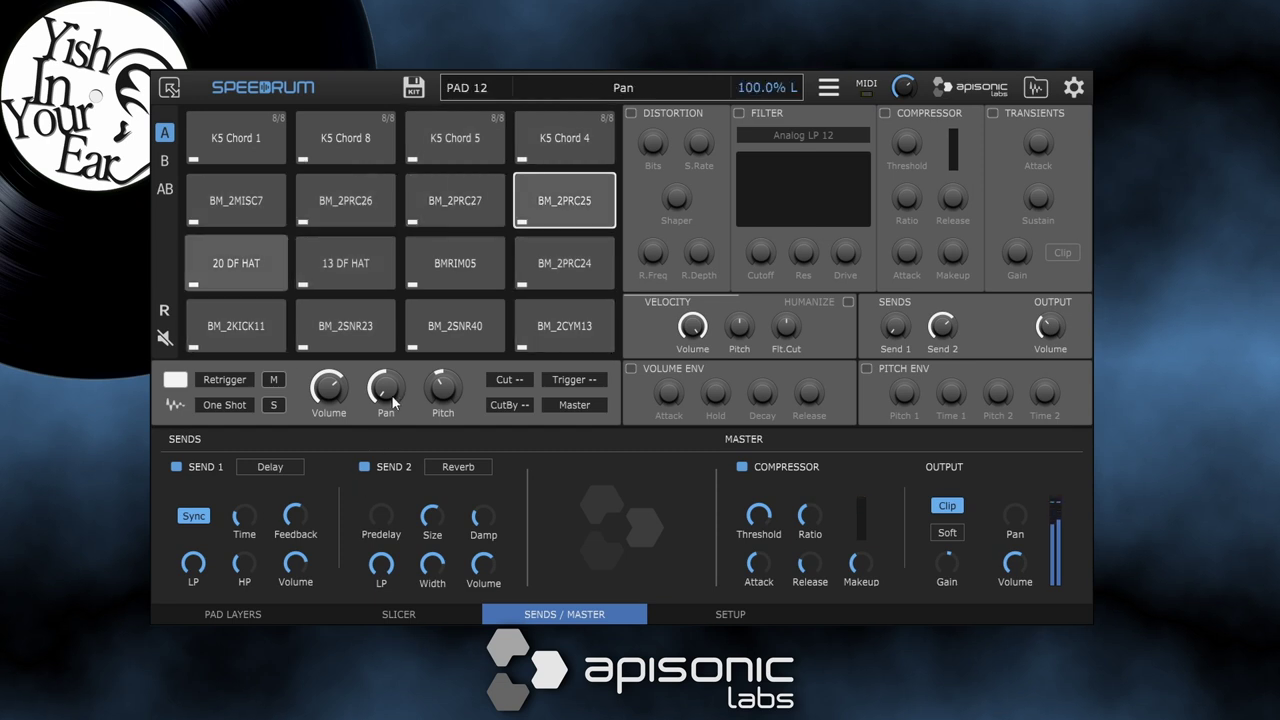
# Bring pad 10's pan back from hard right and adjust its volume, and set the master compressor's threshold to -19.04 dB
pyautogui.click(344, 201)
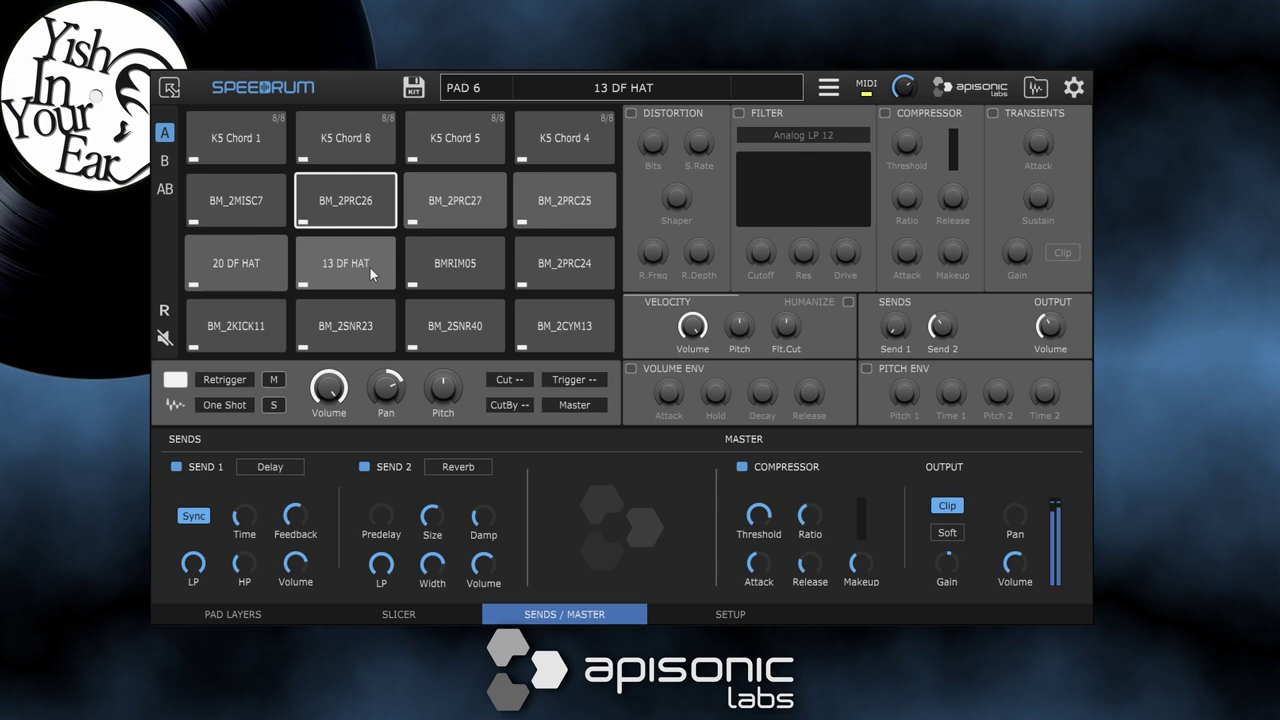
pyautogui.moveTo(389, 392); pyautogui.dragTo(384, 444)
pyautogui.moveTo(334, 401); pyautogui.dragTo(328, 467)
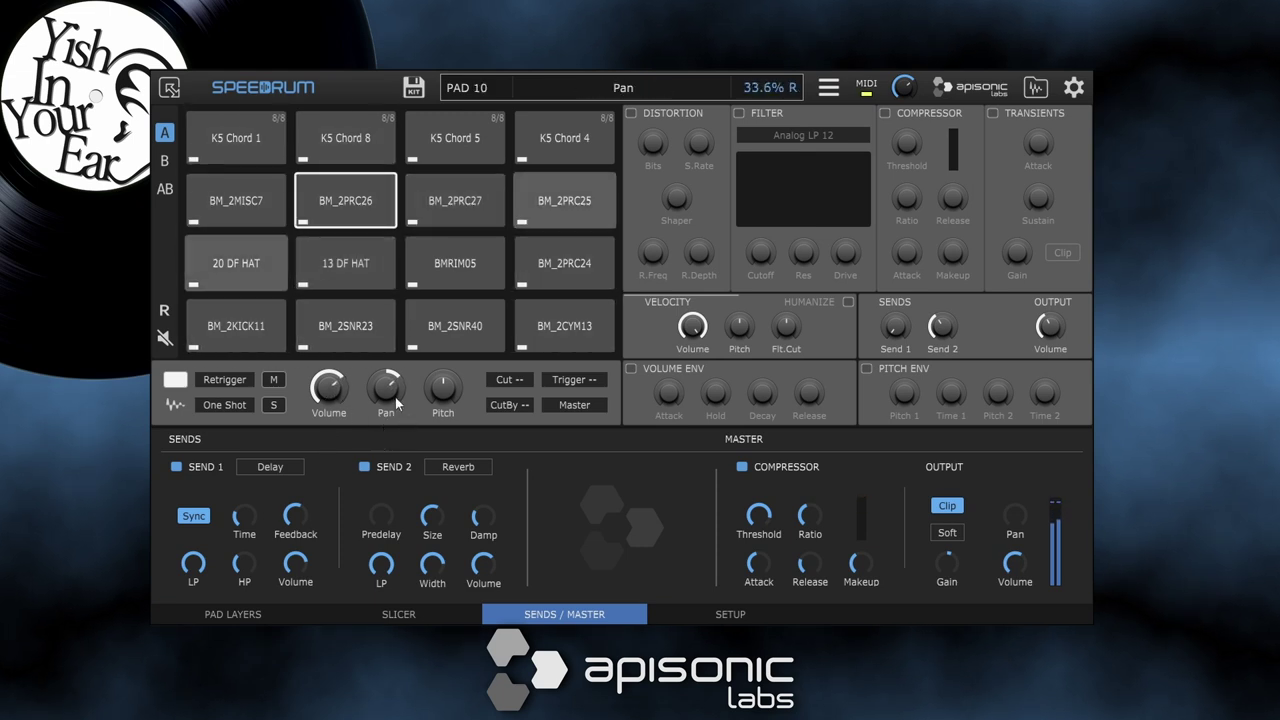
pyautogui.moveTo(396, 403); pyautogui.dragTo(342, 391)
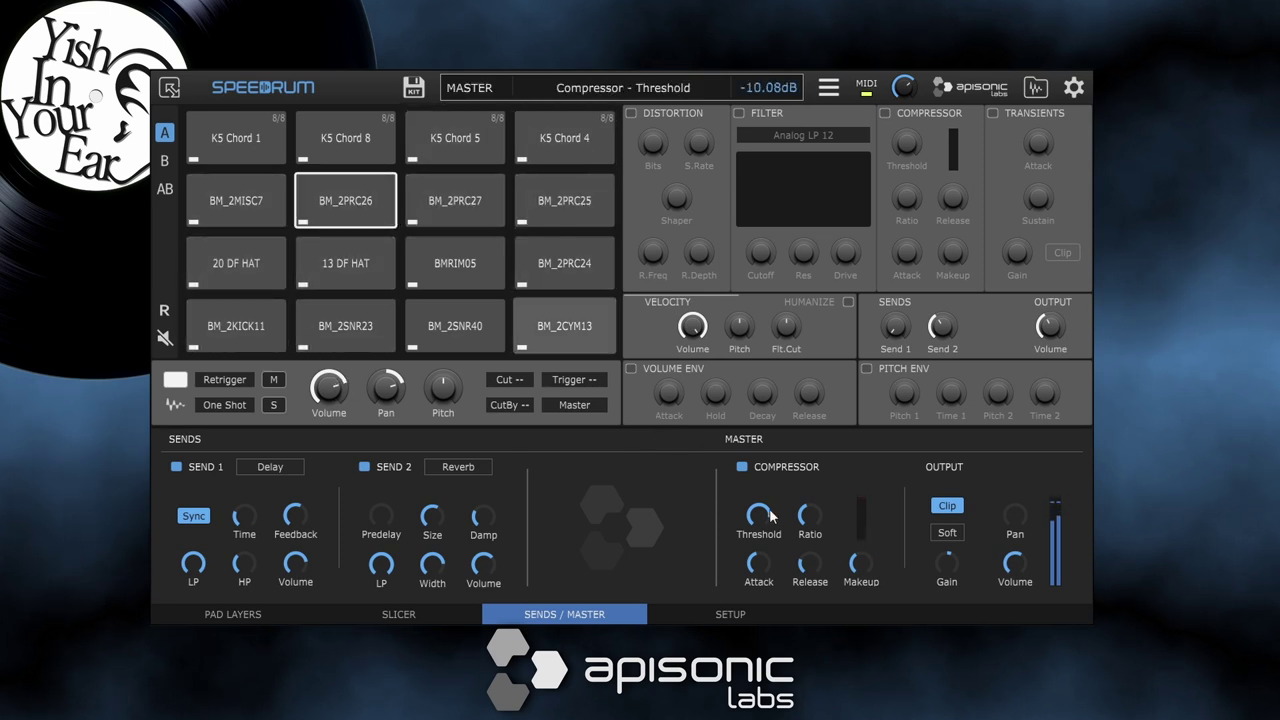
pyautogui.moveTo(770, 515); pyautogui.dragTo(750, 535)
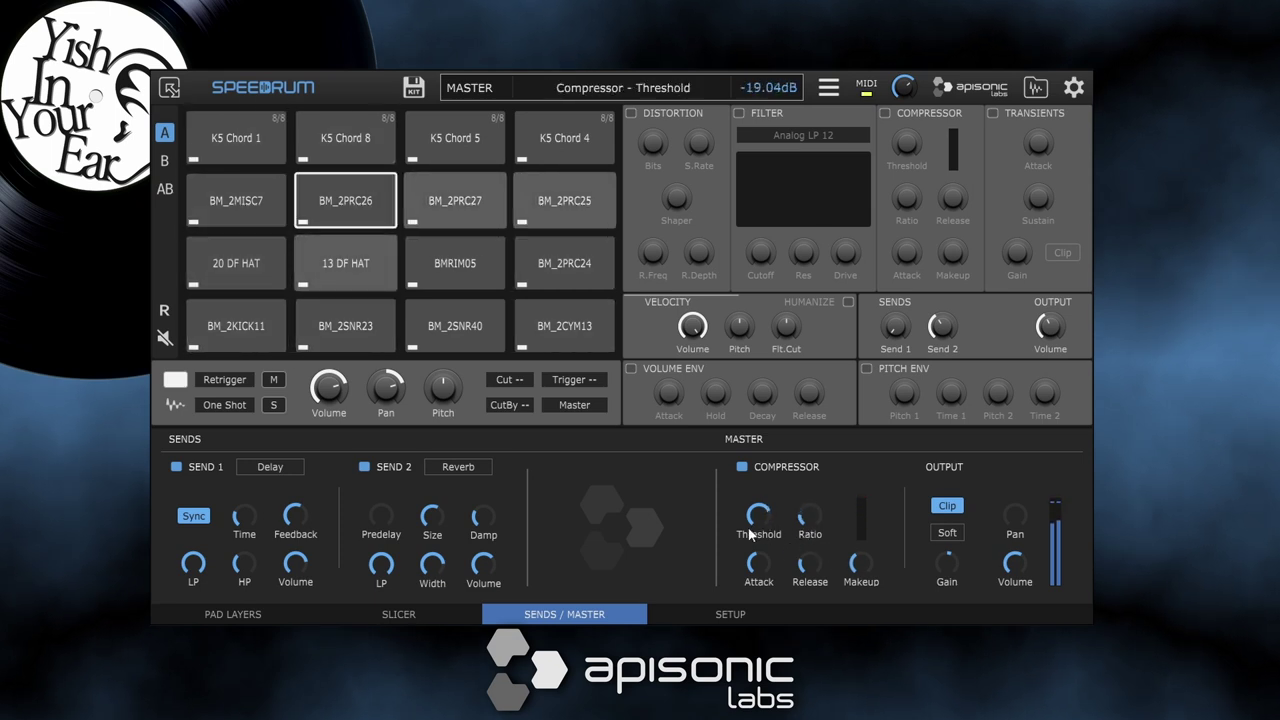
# Load wafx2_ambience_loopedvinylnoise.wav onto pad 21 in bank B
pyautogui.moveTo(984, 238); pyautogui.dragTo(253, 283)
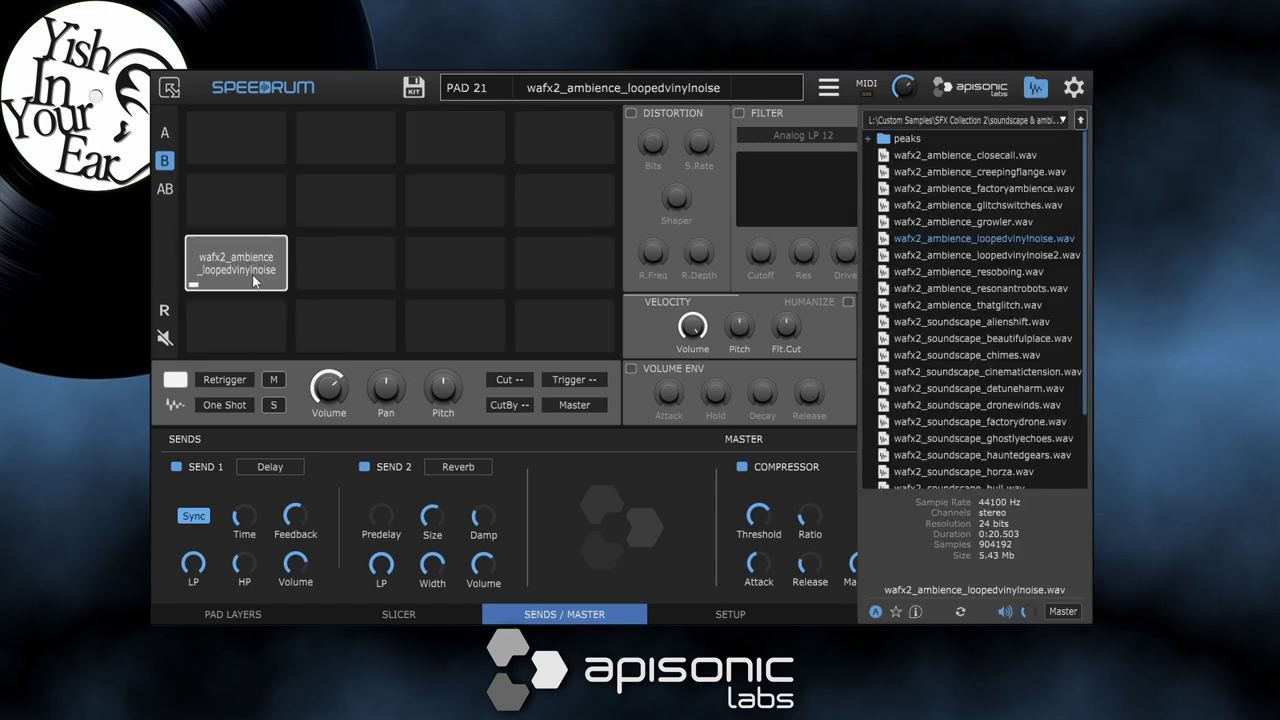
pyautogui.moveTo(253, 283); pyautogui.dragTo(253, 283)
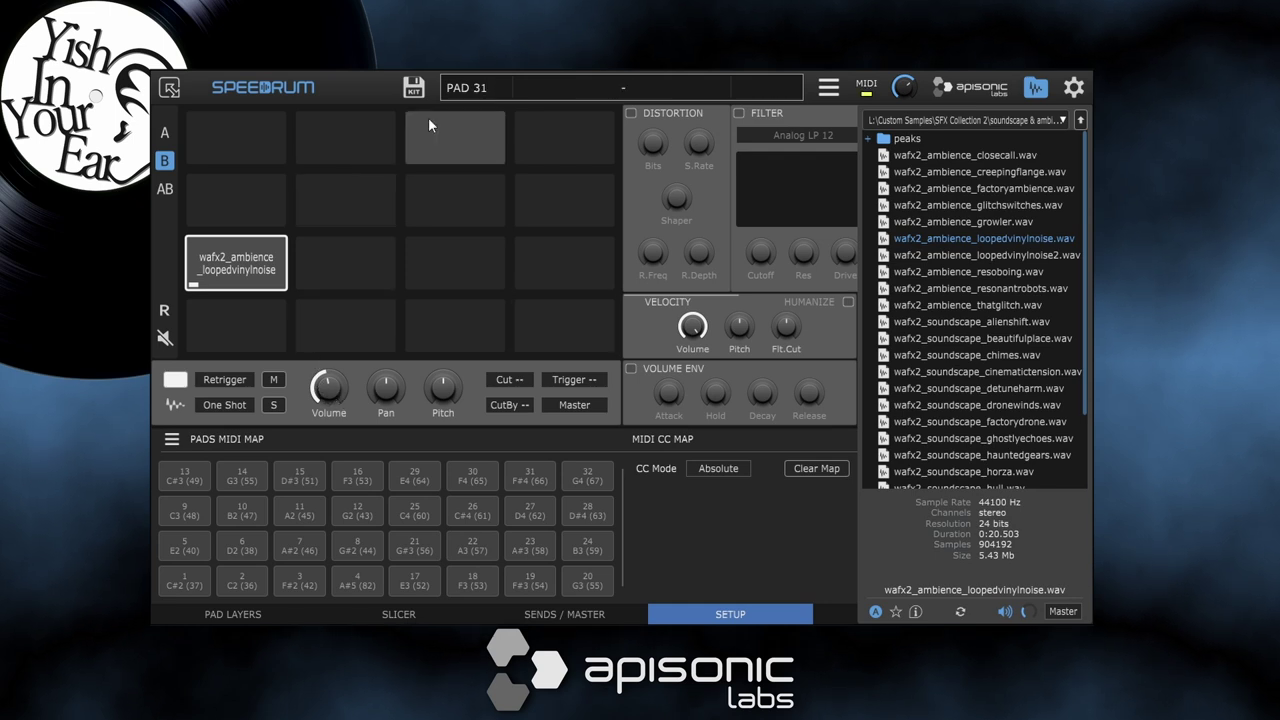
# Return to pad bank A and lower the volume of the BM_2CYM13 cymbal on pad 4
pyautogui.click(165, 132)
pyautogui.click(570, 322)
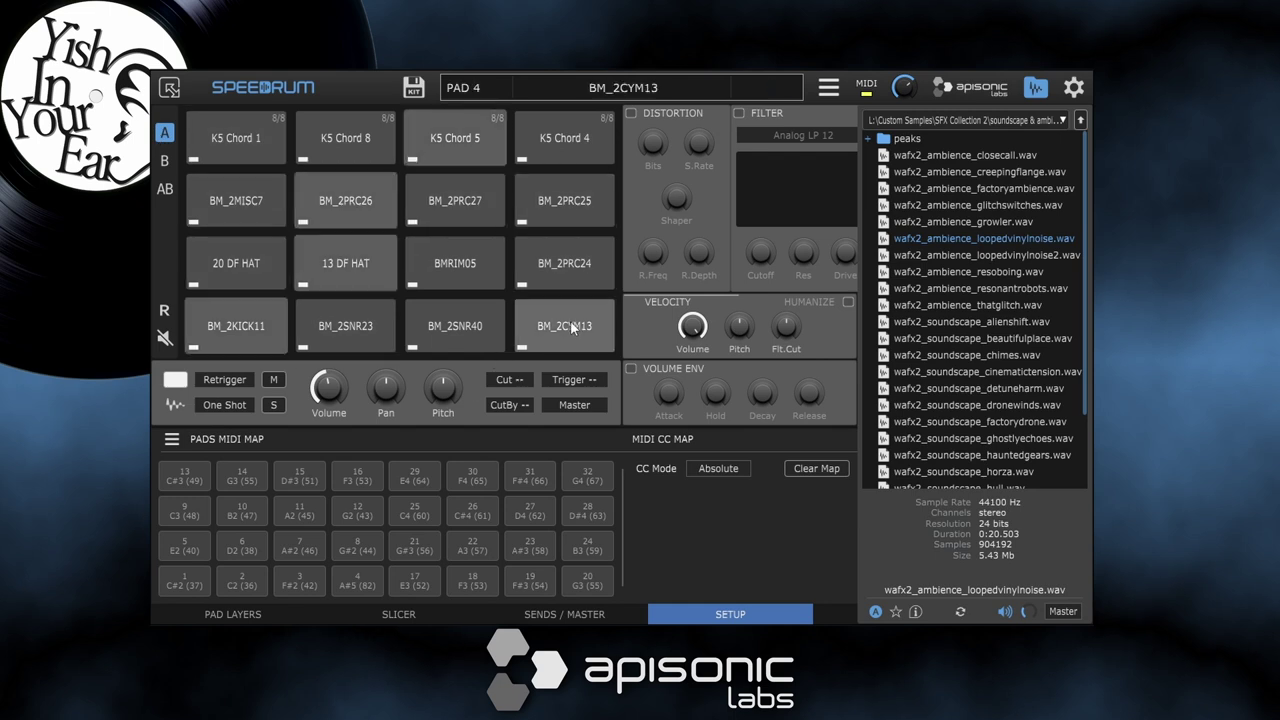
pyautogui.moveTo(330, 388); pyautogui.dragTo(330, 398)
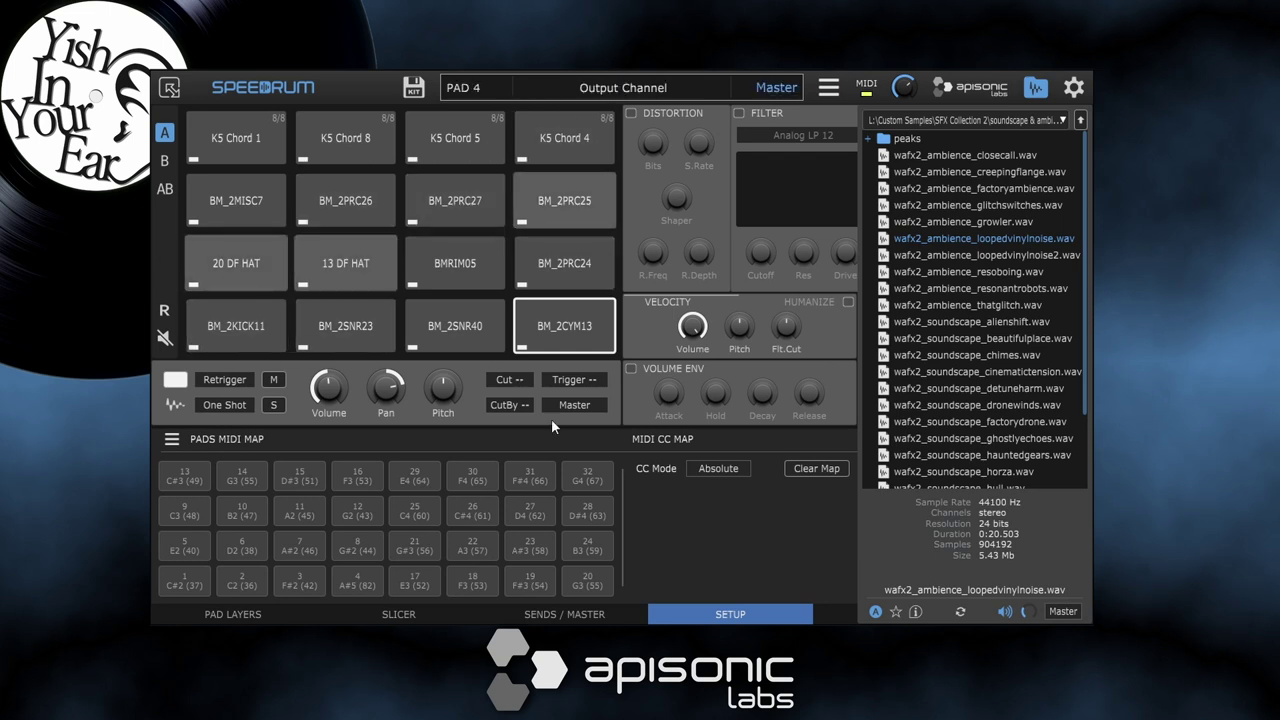
# Show pad 4's layers and audition wafx2_ambience_thatglitch.wav and wafx2_soundscape_dronewinds.wav in the sample browser
pyautogui.click(240, 614)
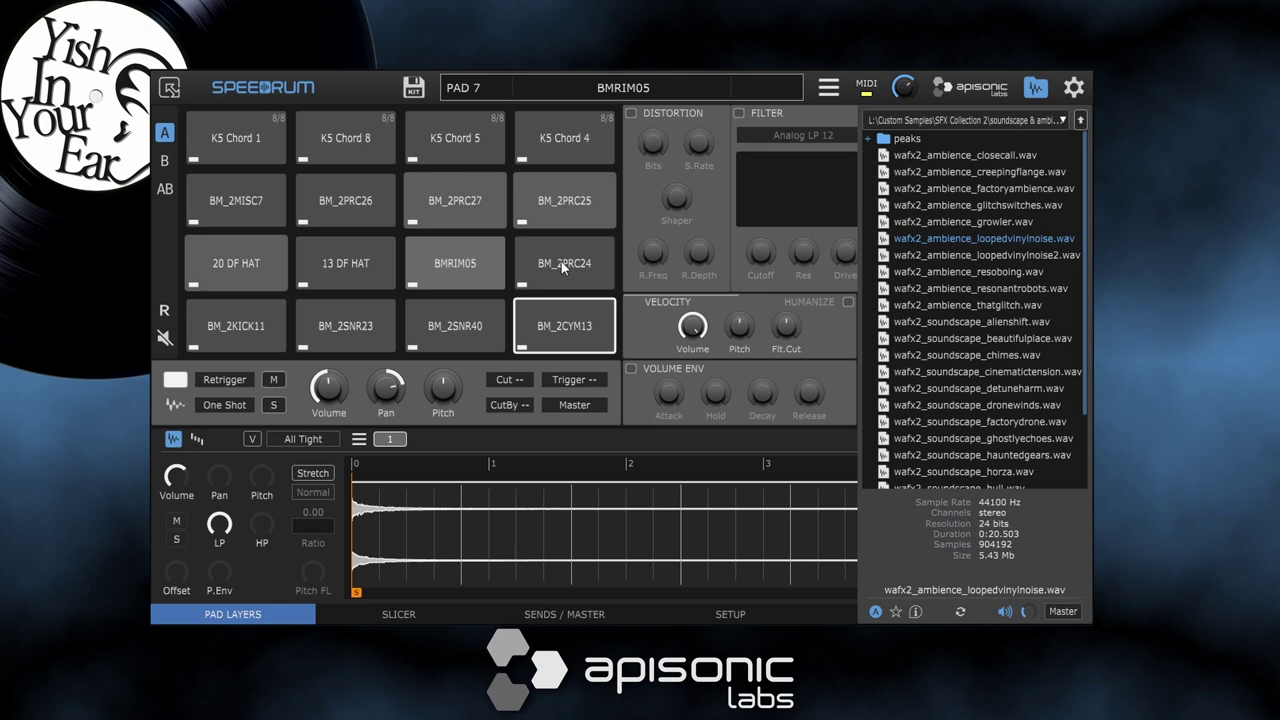
pyautogui.click(975, 306)
pyautogui.click(973, 406)
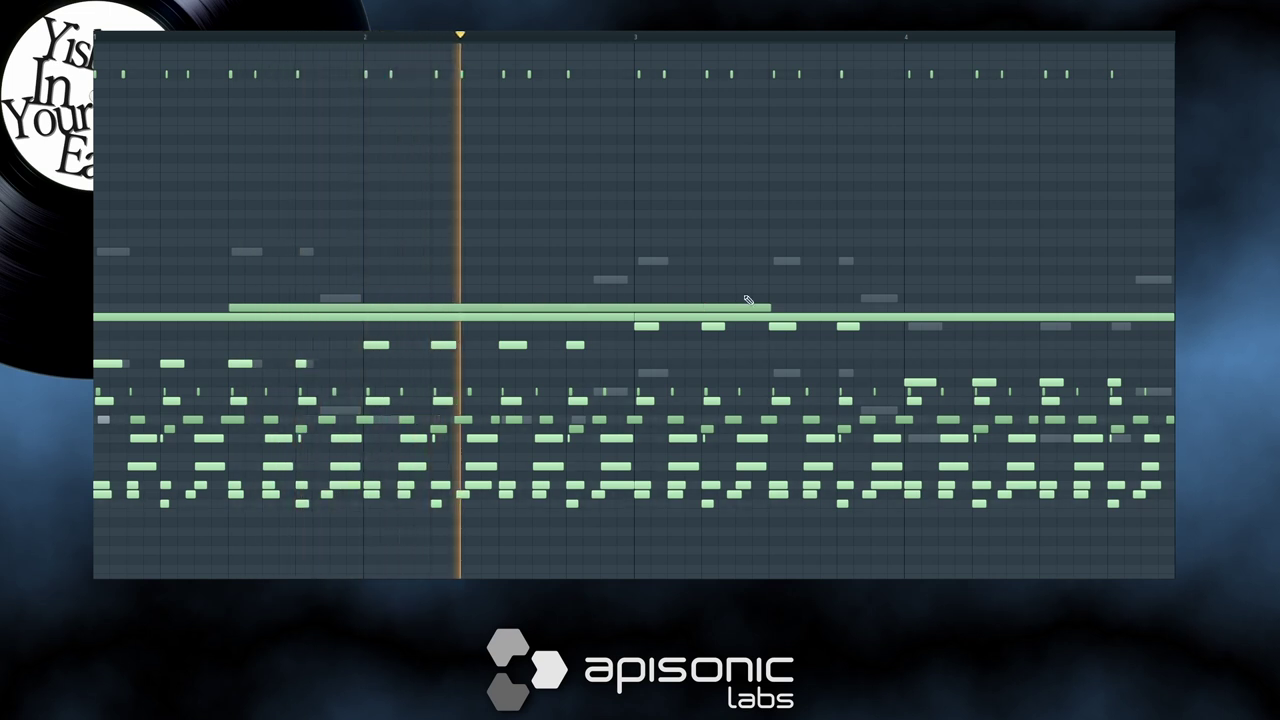
# Slice the upper sustained note in the piano roll into three sections and extend it to the end of bar 4
pyautogui.click(499, 306)
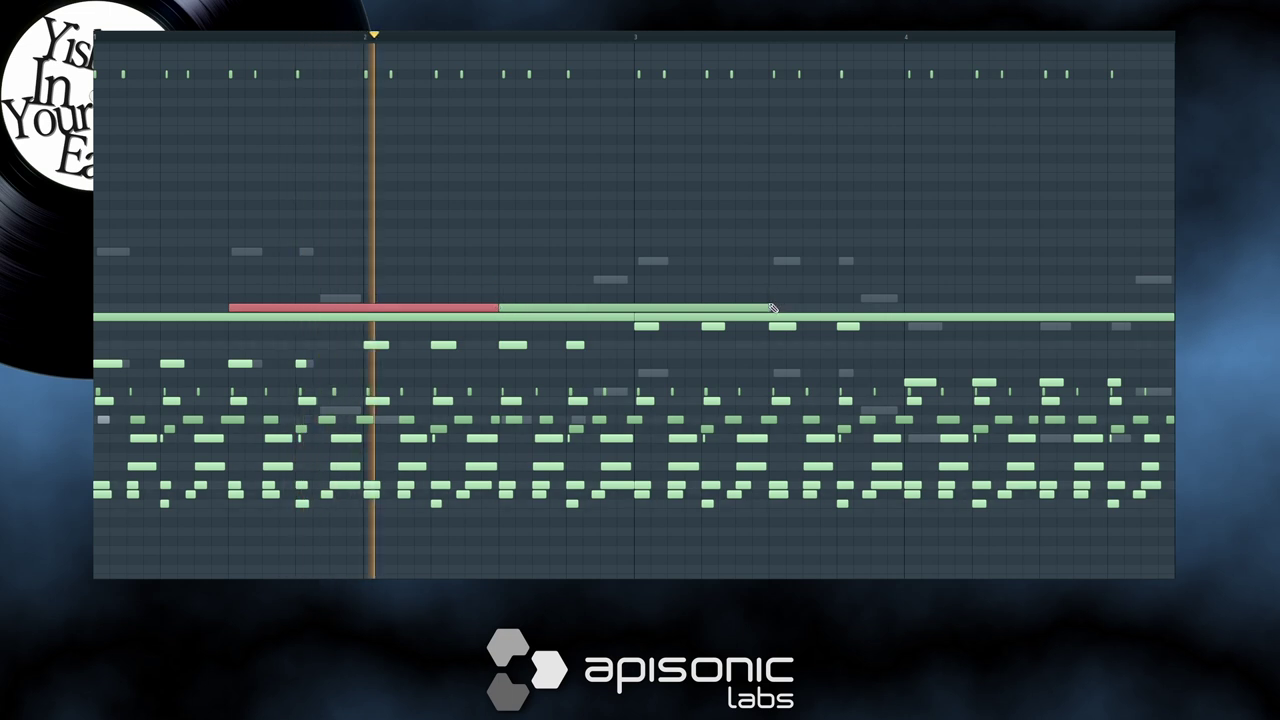
pyautogui.moveTo(773, 305); pyautogui.dragTo(1166, 291)
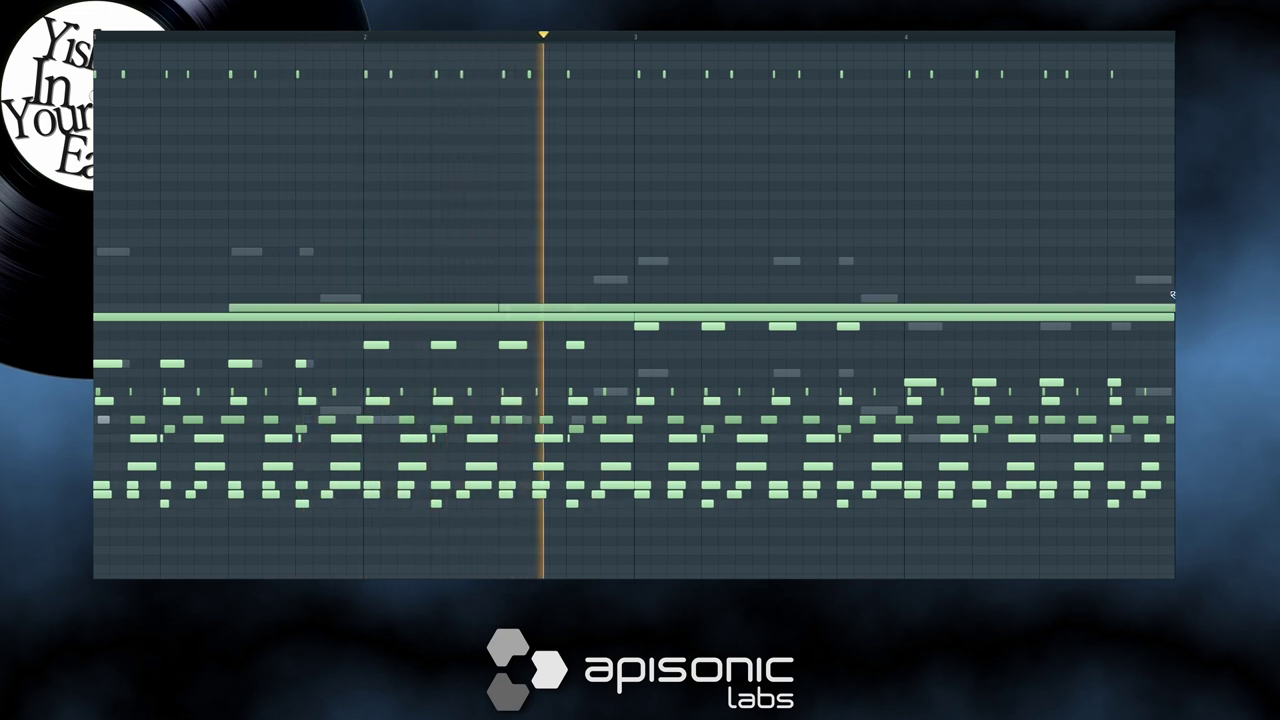
pyautogui.click(771, 300)
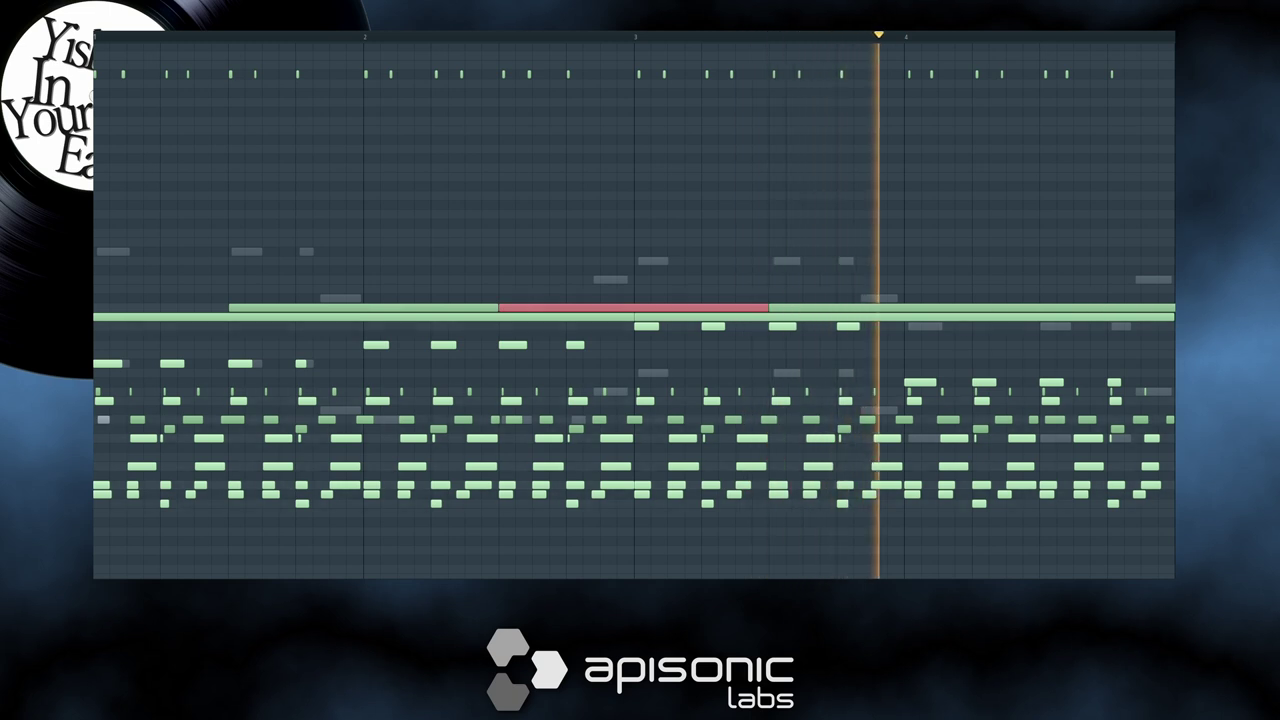
# Clear the selection of the middle section of the upper sustained note in the piano roll
pyautogui.moveTo(1173, 271); pyautogui.dragTo(1174, 353)
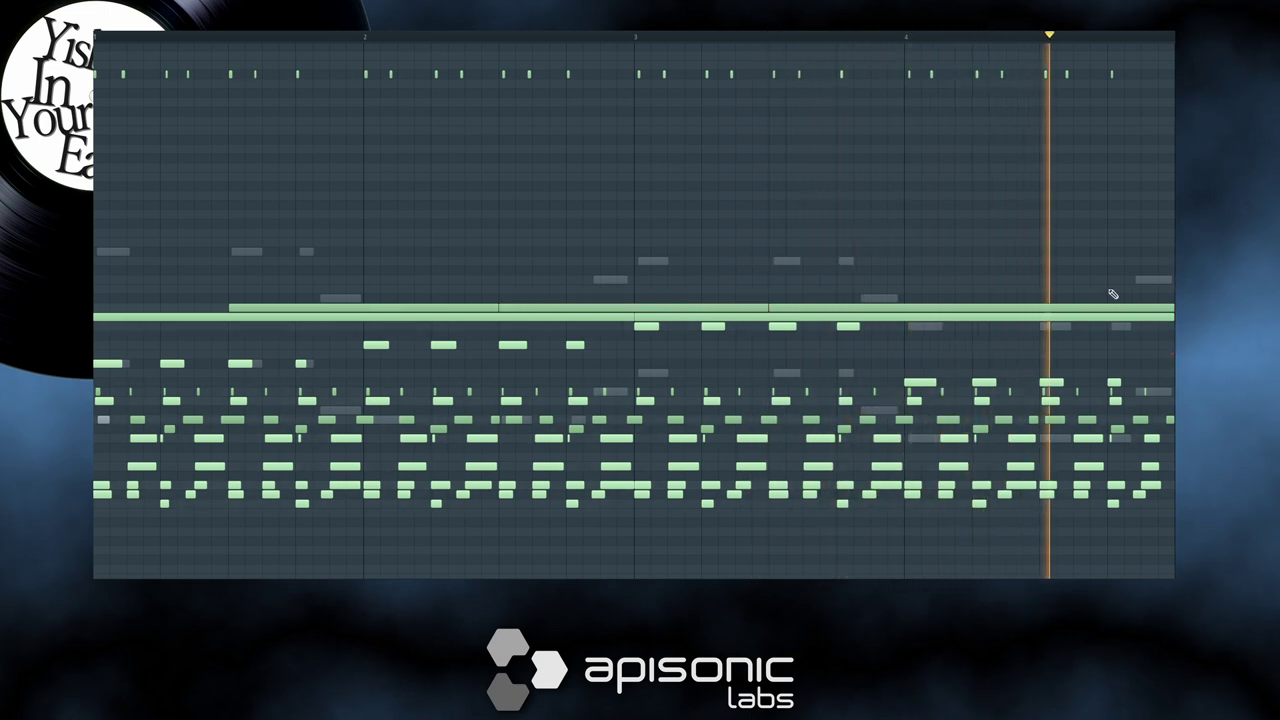
pyautogui.click(1040, 302)
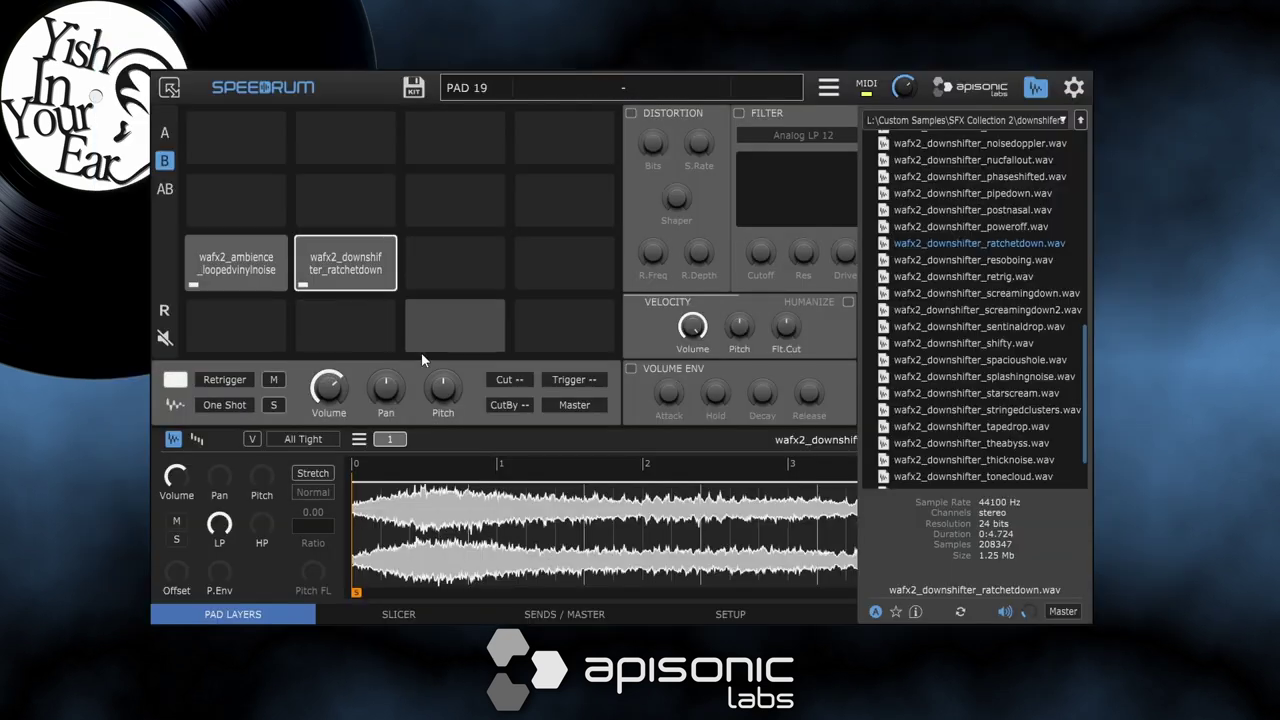
# Lower the volume of the wafx2_downshifter_ratchetdown pad and stretch its sample in Smooth mode with a pitch of -4.00
pyautogui.moveTo(327, 386); pyautogui.dragTo(323, 423)
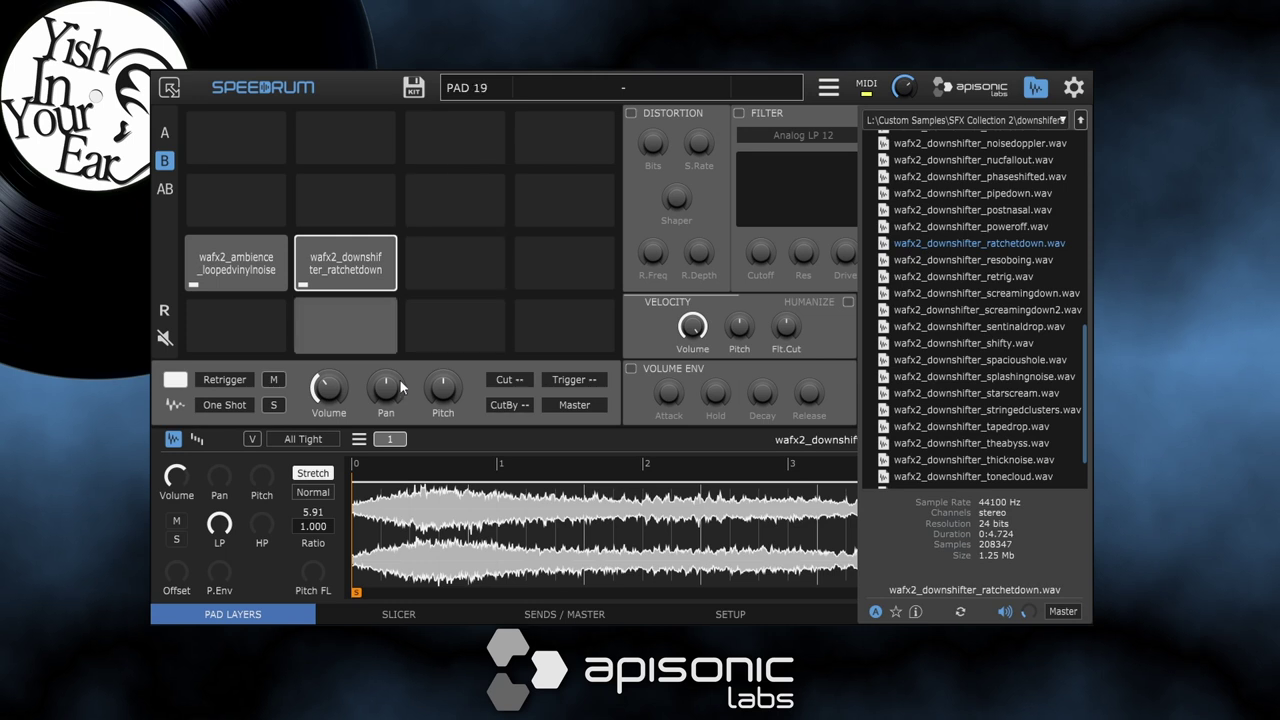
pyautogui.moveTo(316, 572); pyautogui.dragTo(325, 543)
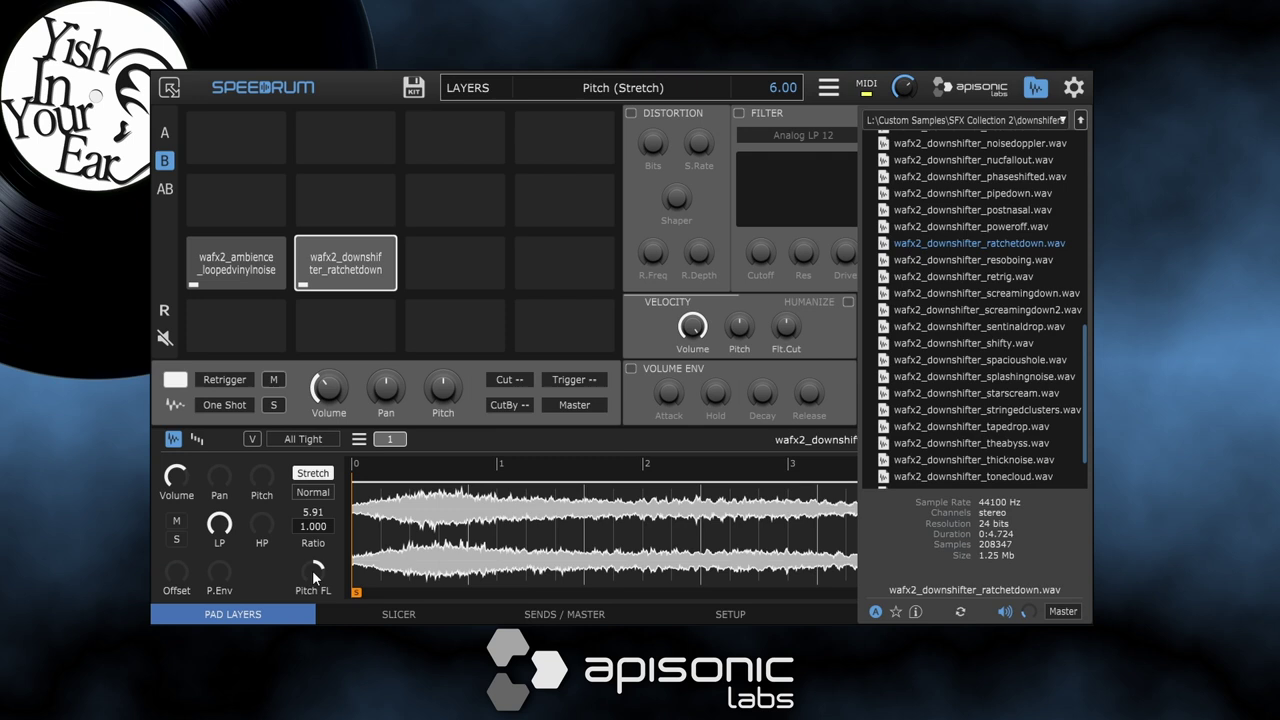
pyautogui.moveTo(300, 619); pyautogui.dragTo(303, 625)
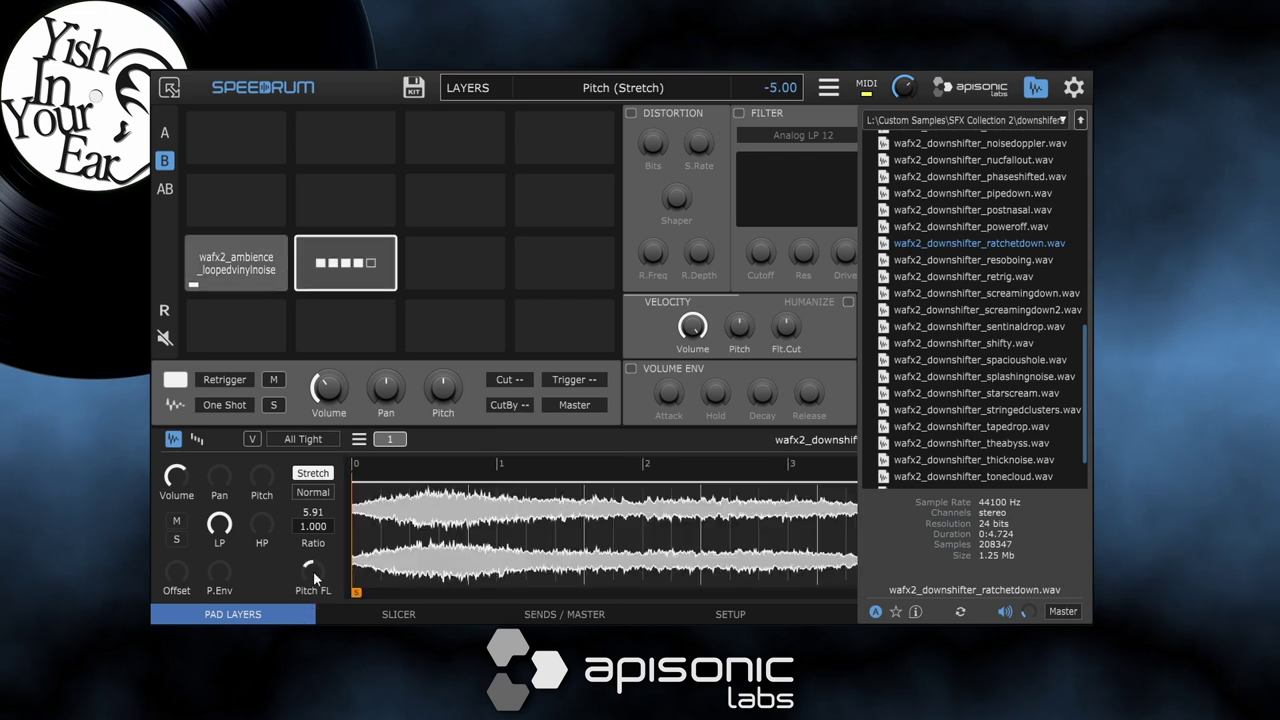
pyautogui.scroll(-1, 313, 571)
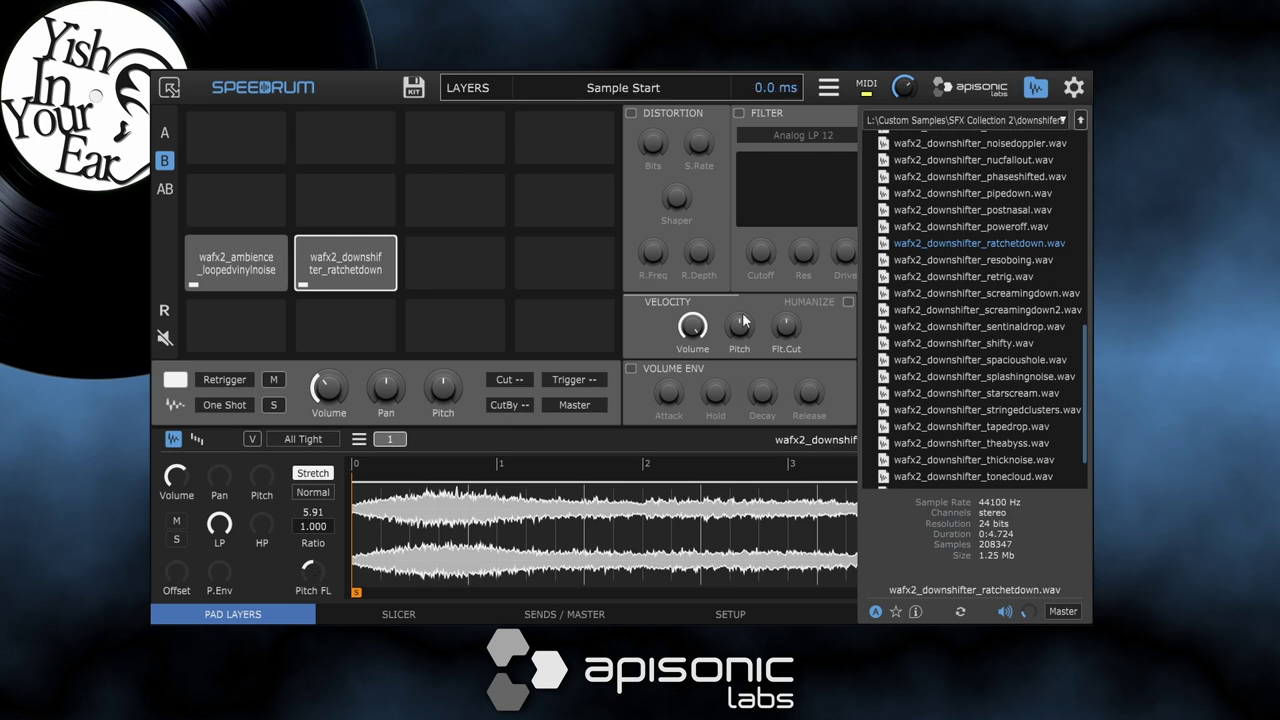
pyautogui.click(1035, 88)
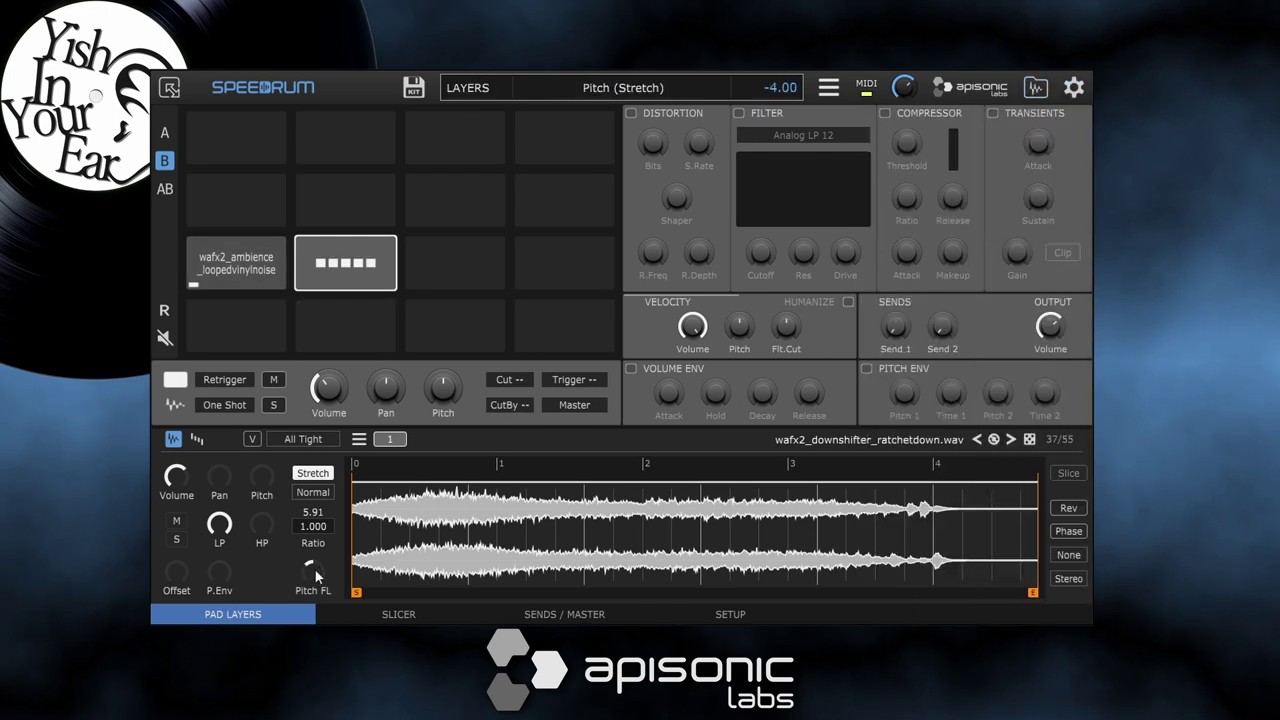
pyautogui.click(312, 492)
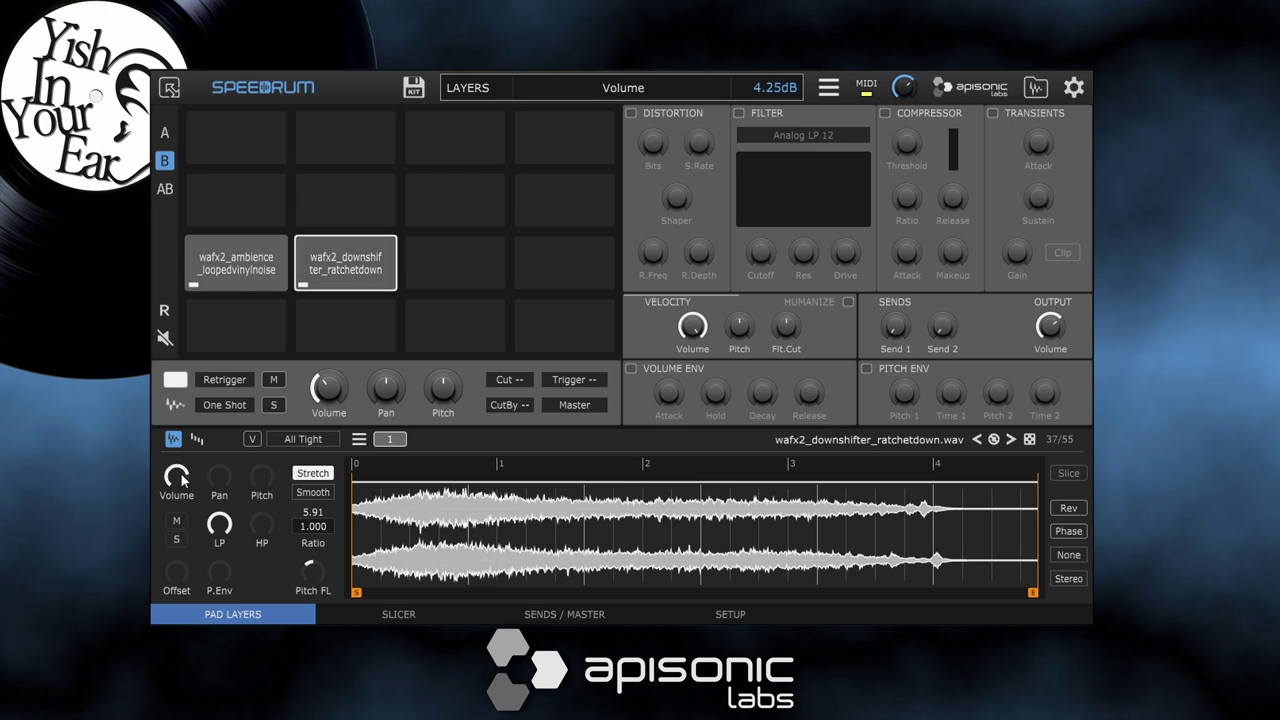
# Return to pad bank A and audition BM_2PRC25 on pad 12 with its volume cut to -inf dB and raised again
pyautogui.click(165, 133)
pyautogui.click(598, 211)
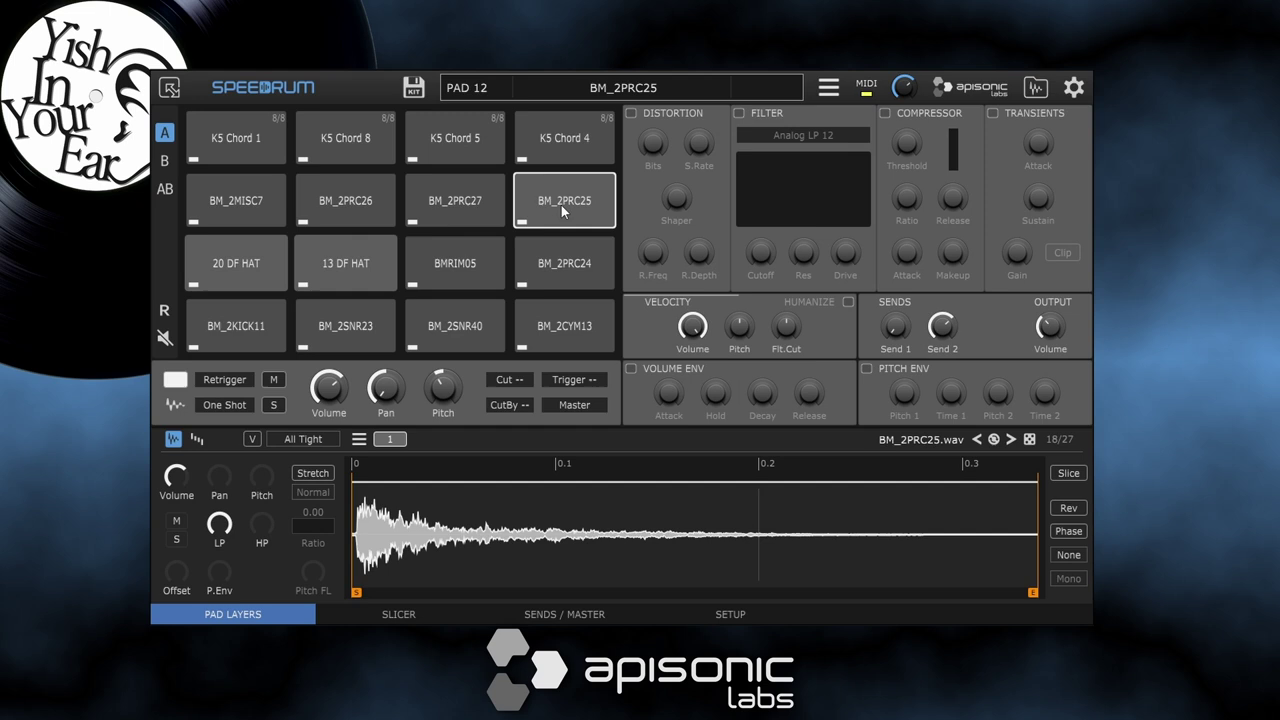
pyautogui.moveTo(330, 390); pyautogui.dragTo(334, 490)
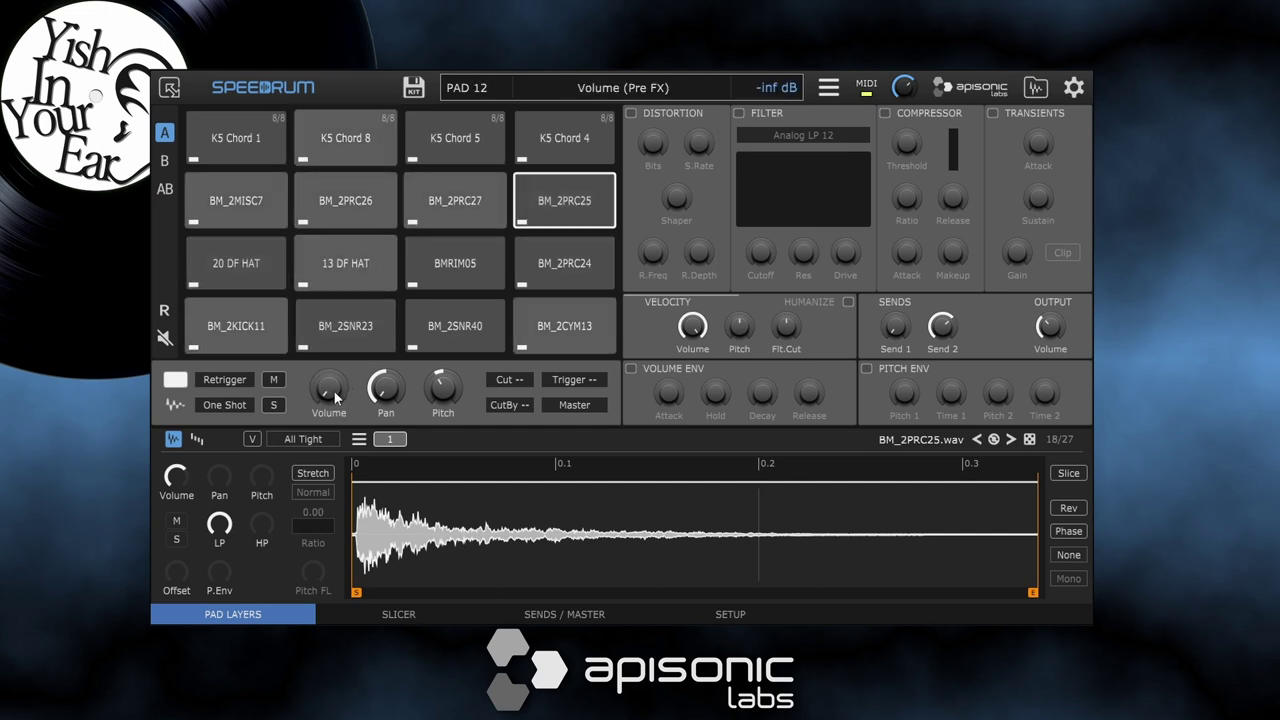
pyautogui.moveTo(335, 397); pyautogui.dragTo(371, 308)
pyautogui.click(587, 334)
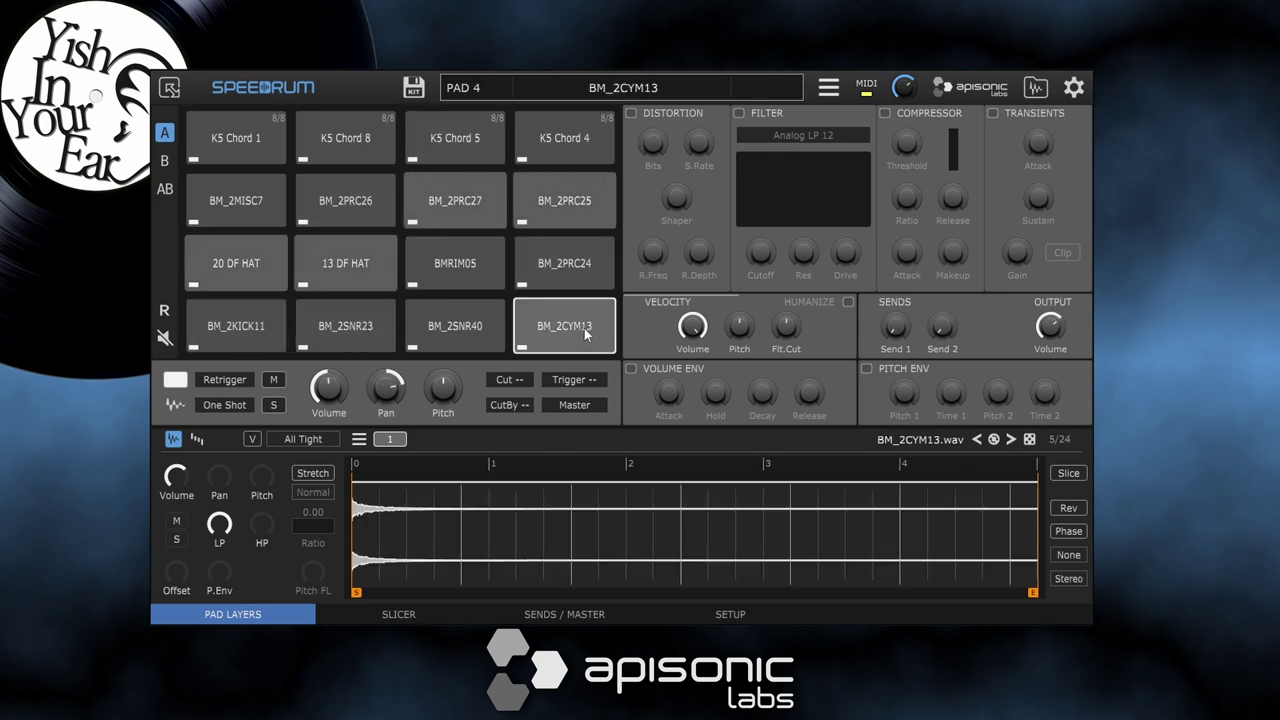
# Try a layer time offset of up to 4.32 ms on pad 12's BM_2PRC25 and return it to 0.00 ms
pyautogui.click(575, 222)
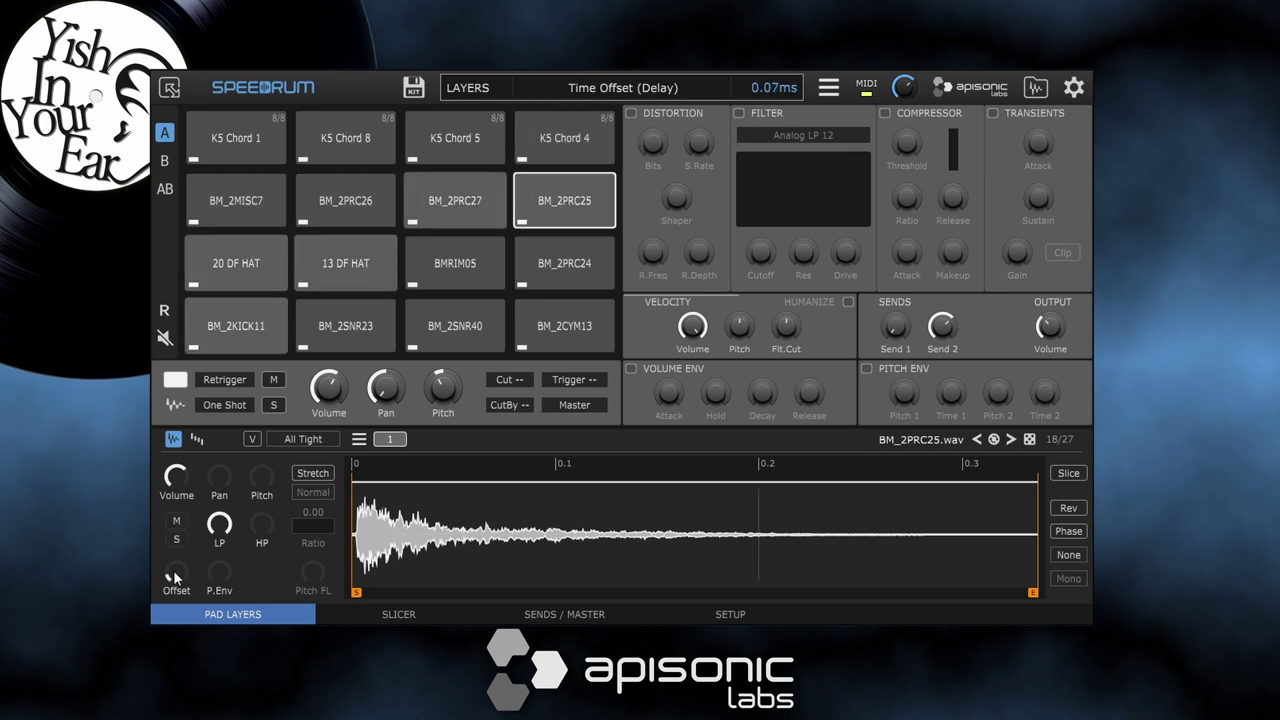
pyautogui.scroll(4, 173, 570)
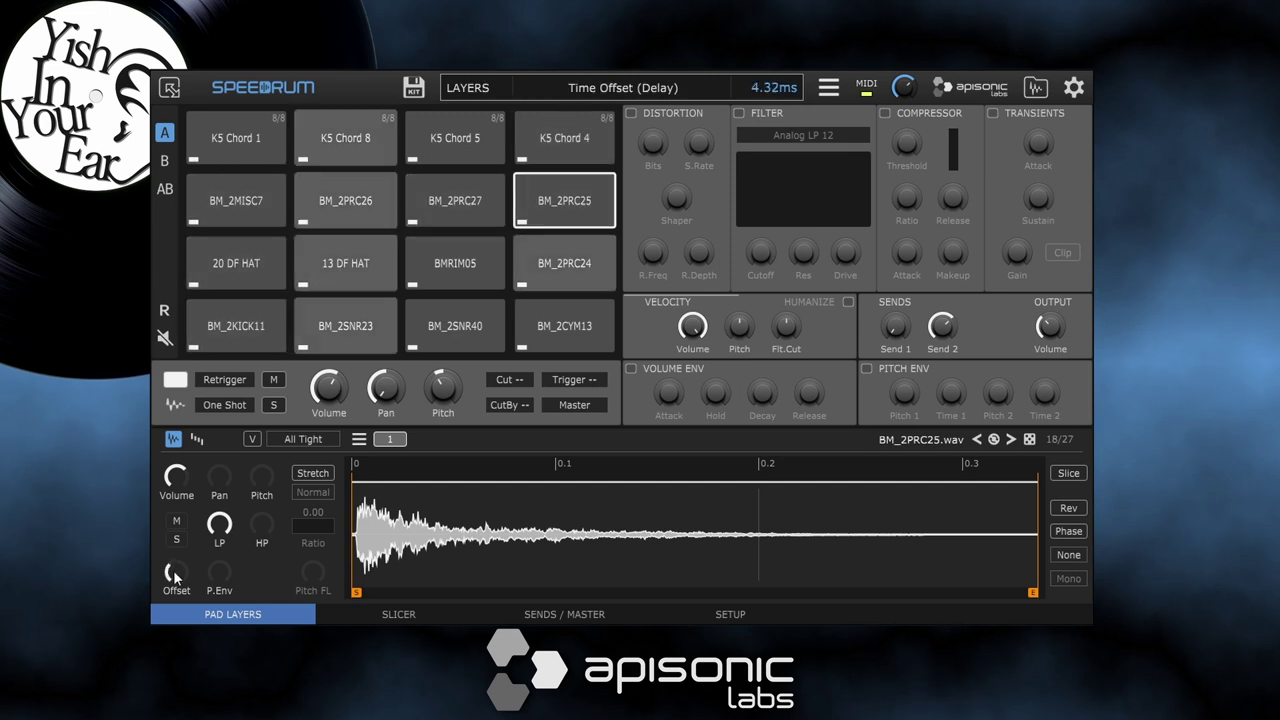
pyautogui.scroll(-4, 173, 570)
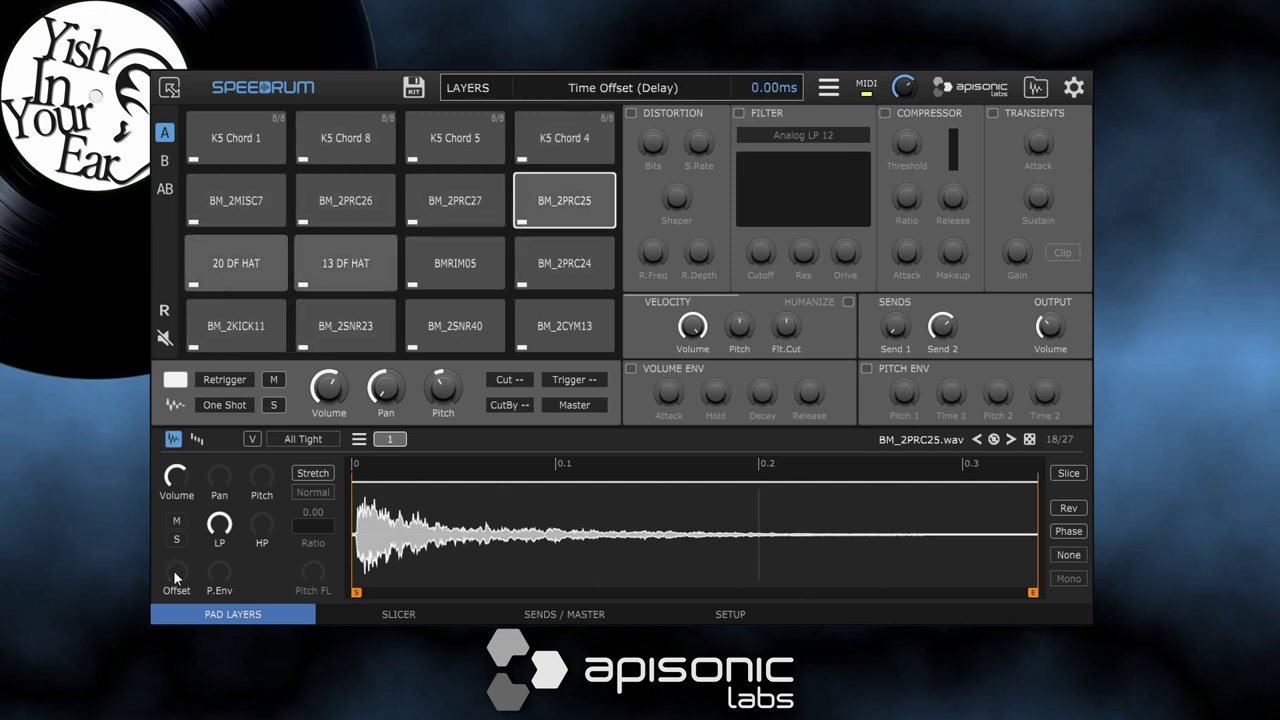
# Sweep the layer time offset of BM_2PRC26 on pad 10 up to about 80 ms and bring it back close to zero
pyautogui.click(325, 206)
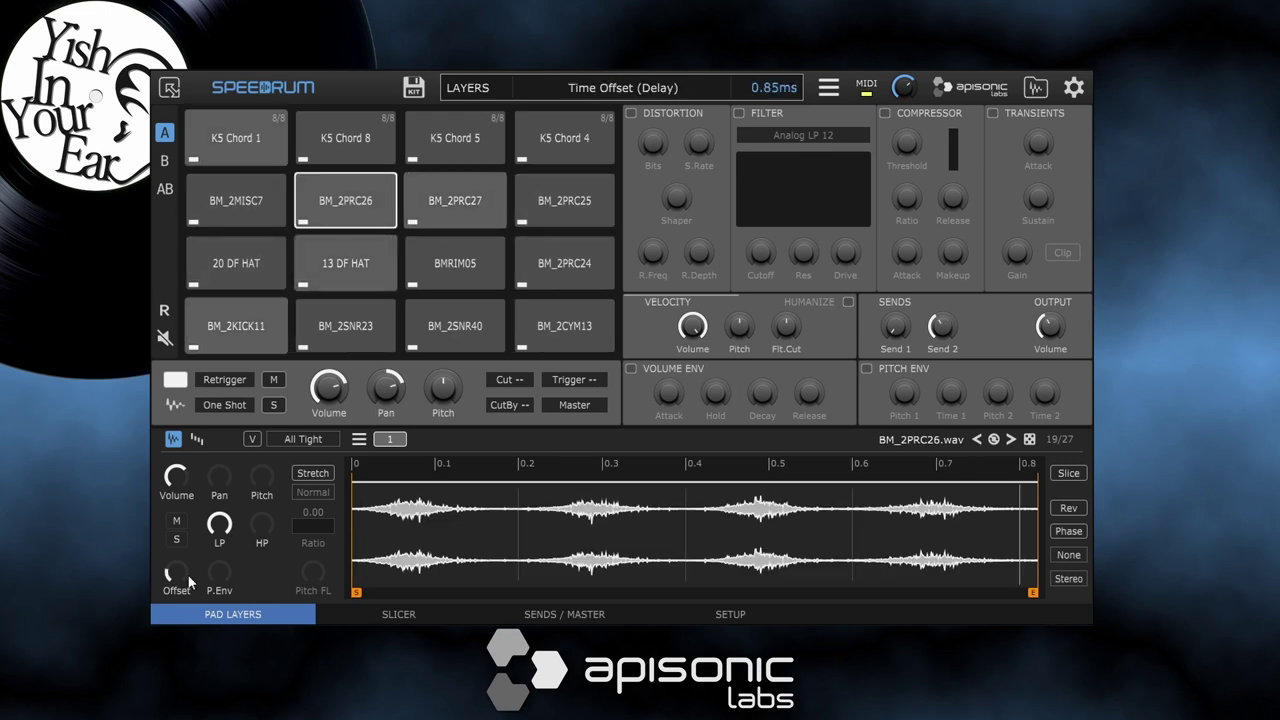
pyautogui.scroll(8, 188, 581)
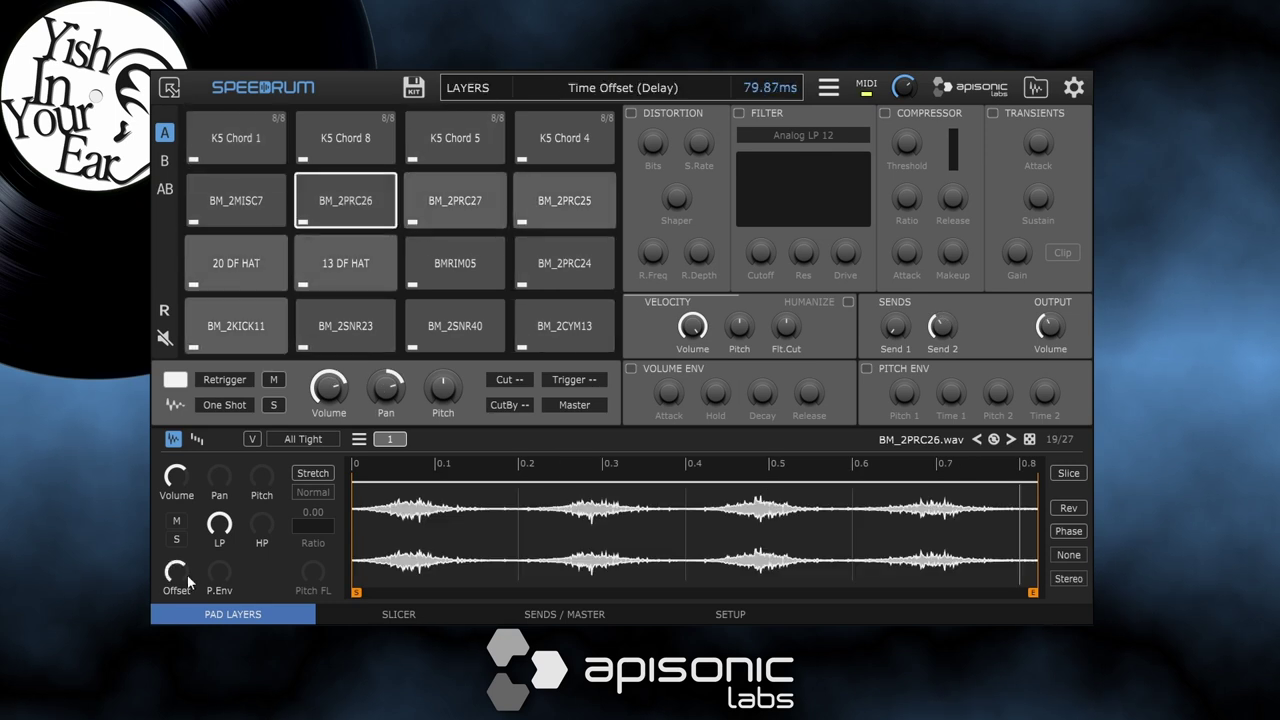
pyautogui.scroll(3, 187, 574)
pyautogui.scroll(-8, 187, 574)
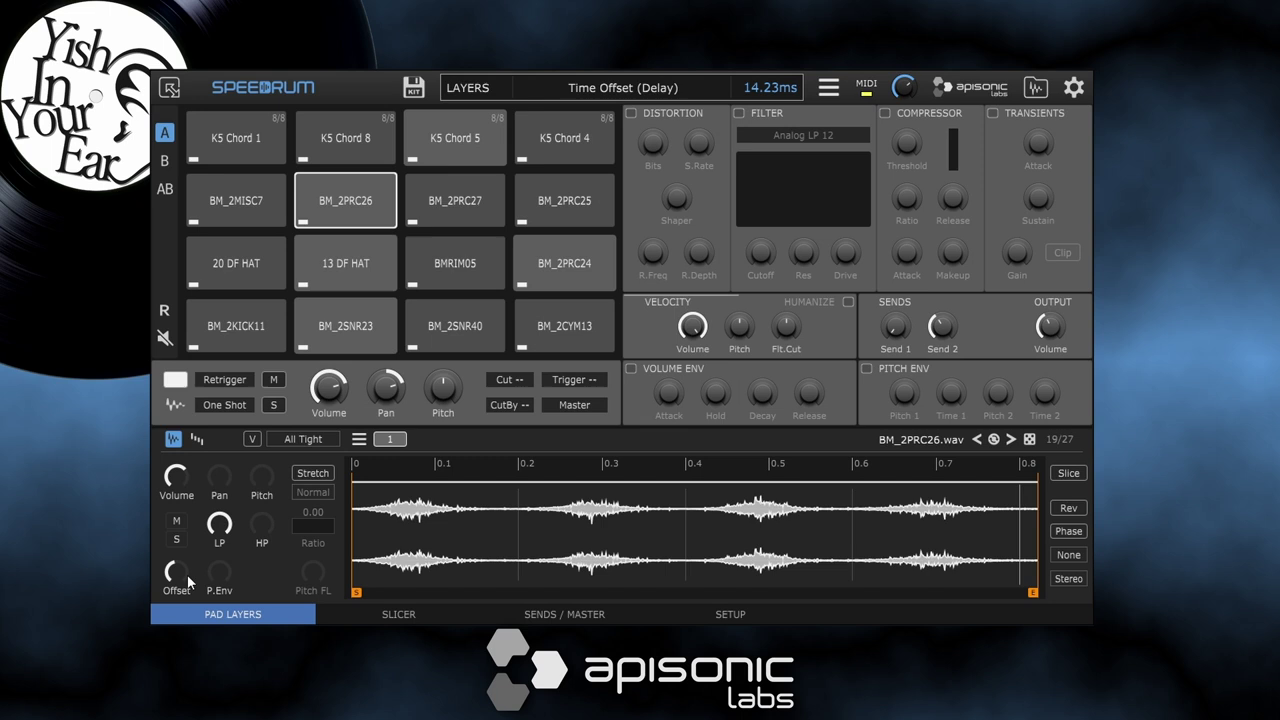
pyautogui.scroll(-4, 187, 574)
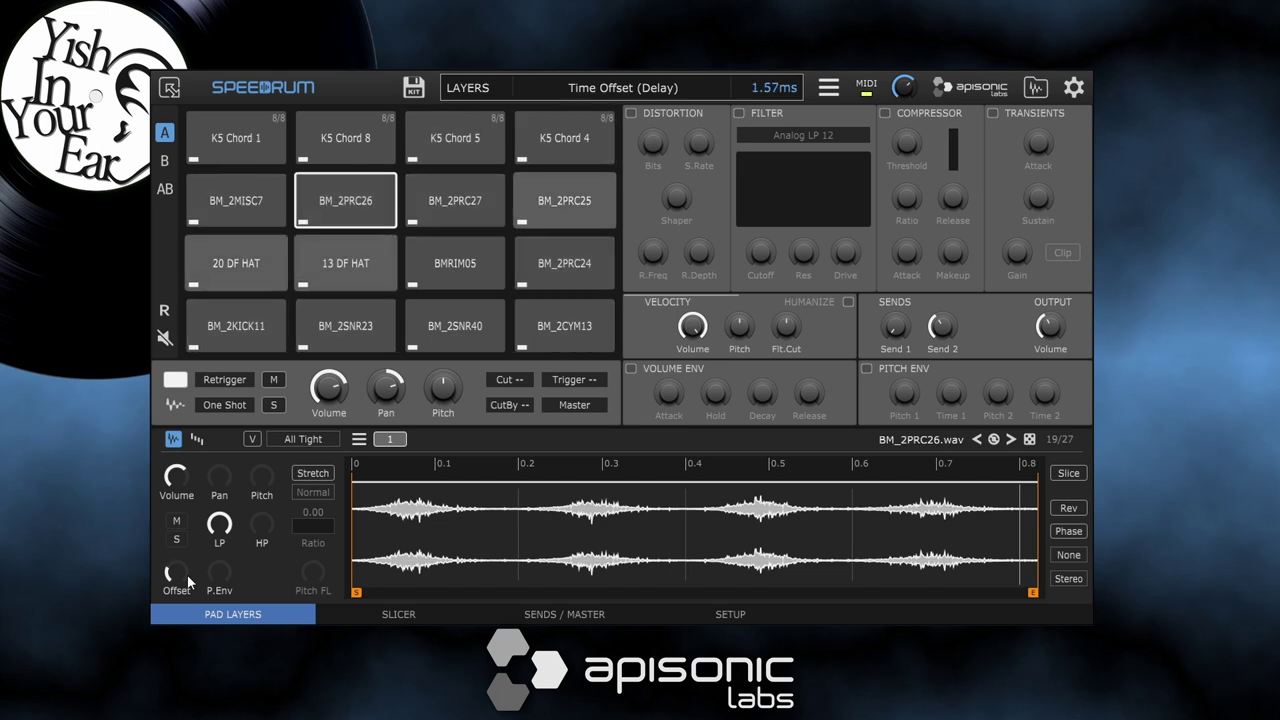
pyautogui.scroll(-1, 187, 574)
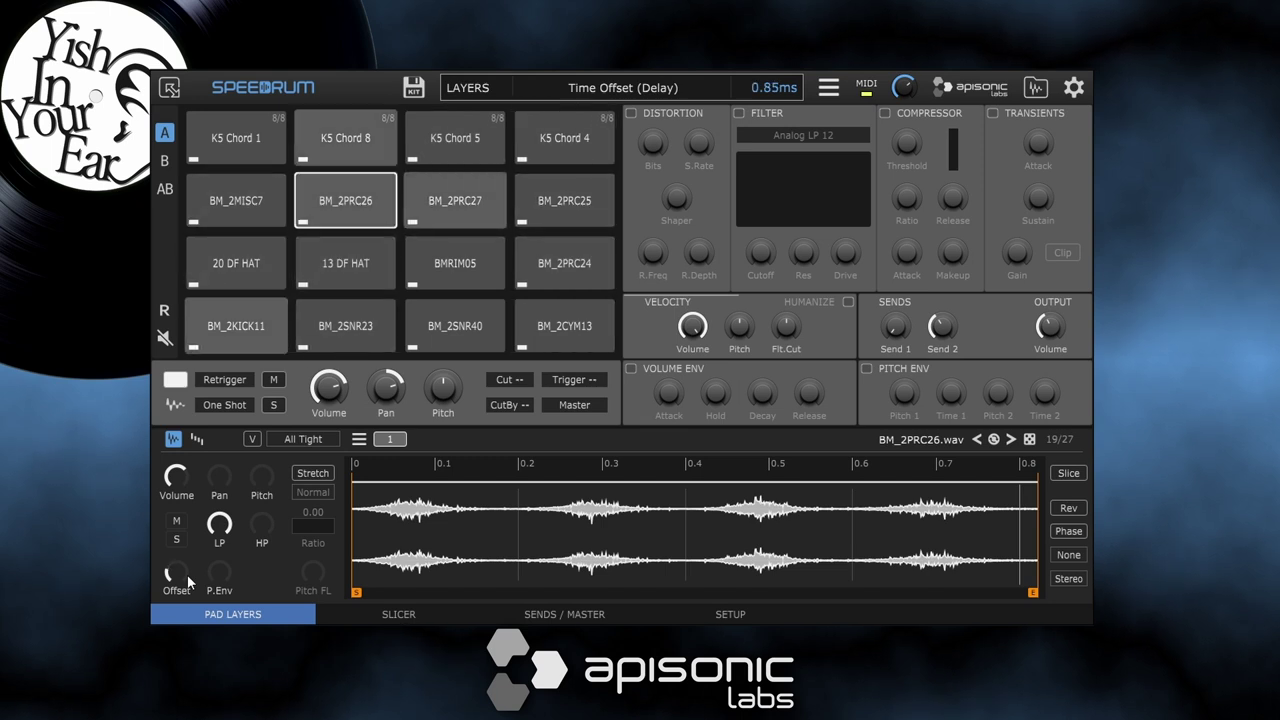
pyautogui.scroll(-1, 187, 574)
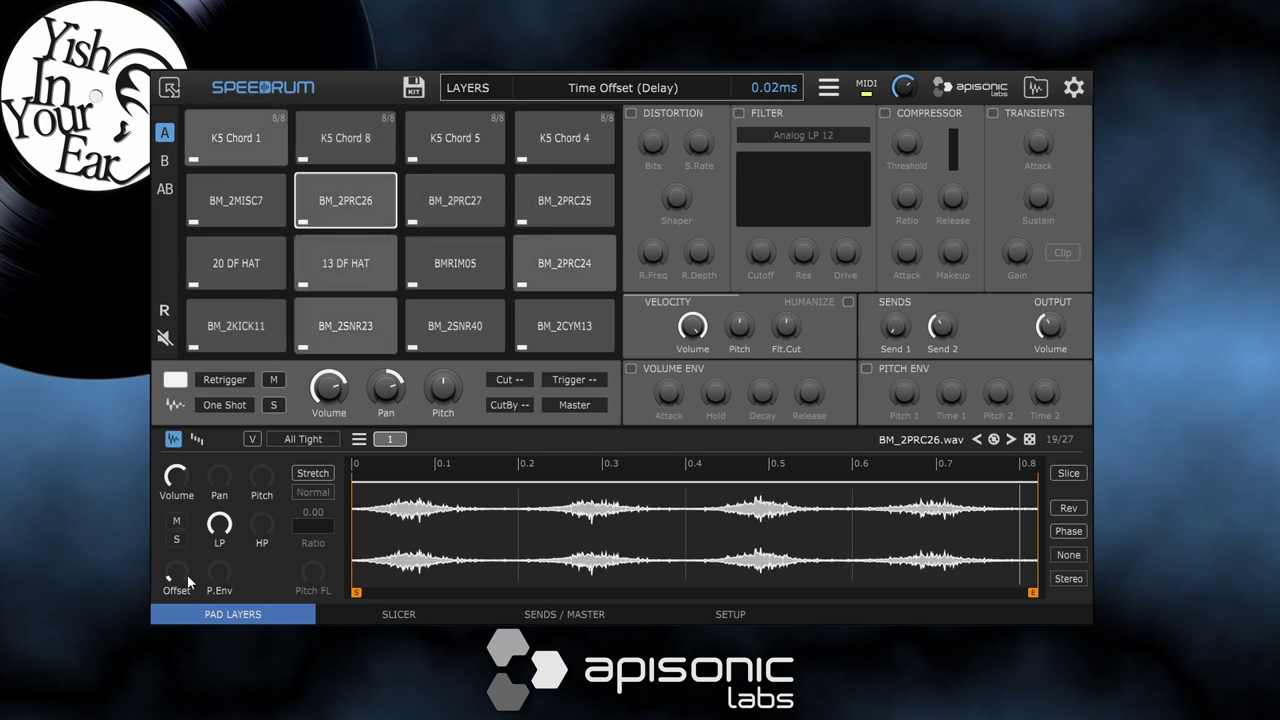
pyautogui.scroll(1, 187, 574)
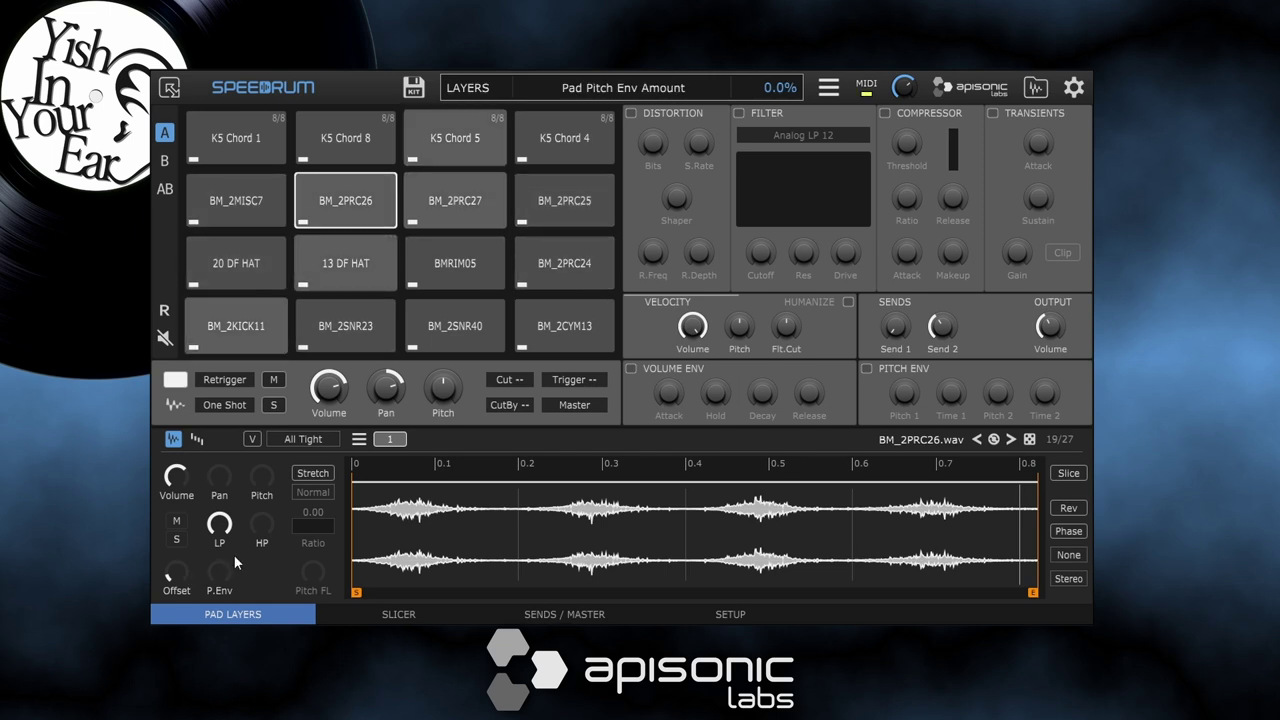
# Set the BM_2SNR23 snare on pad 2 to trigger pad A3, and lower BM_2SNR40's volume on pad 3 to -12.11 dB
pyautogui.click(466, 327)
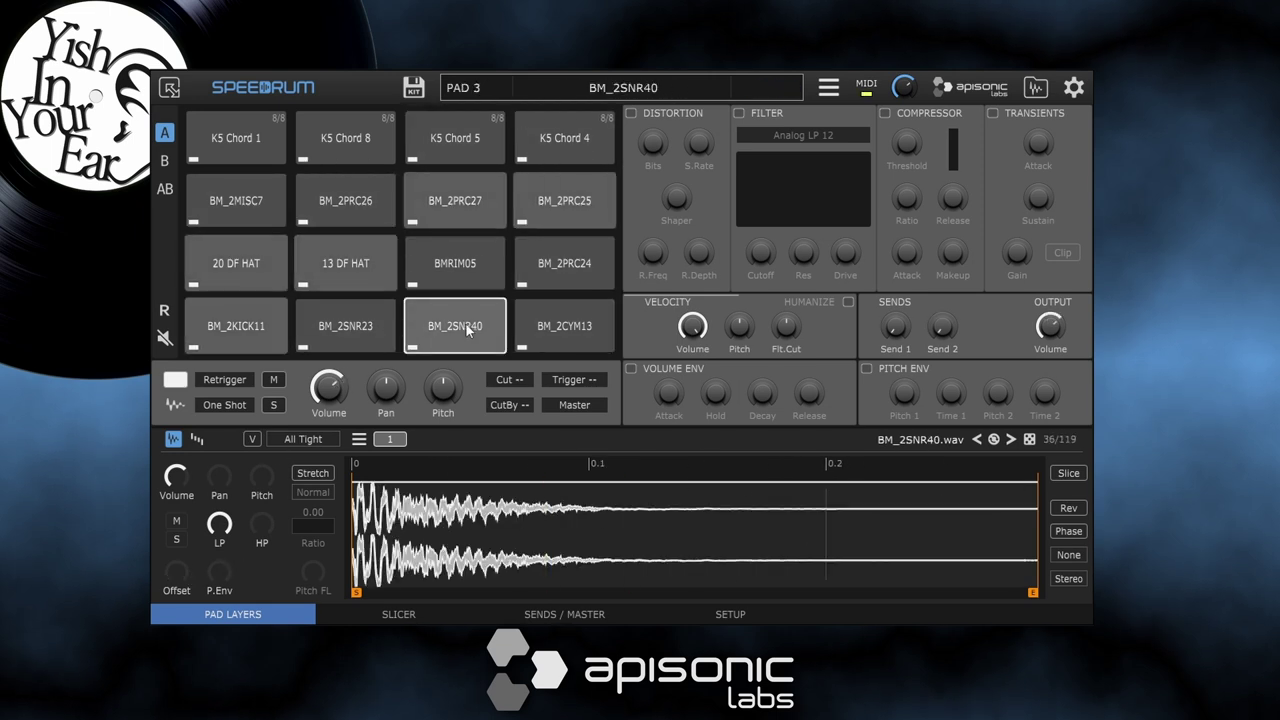
pyautogui.click(363, 333)
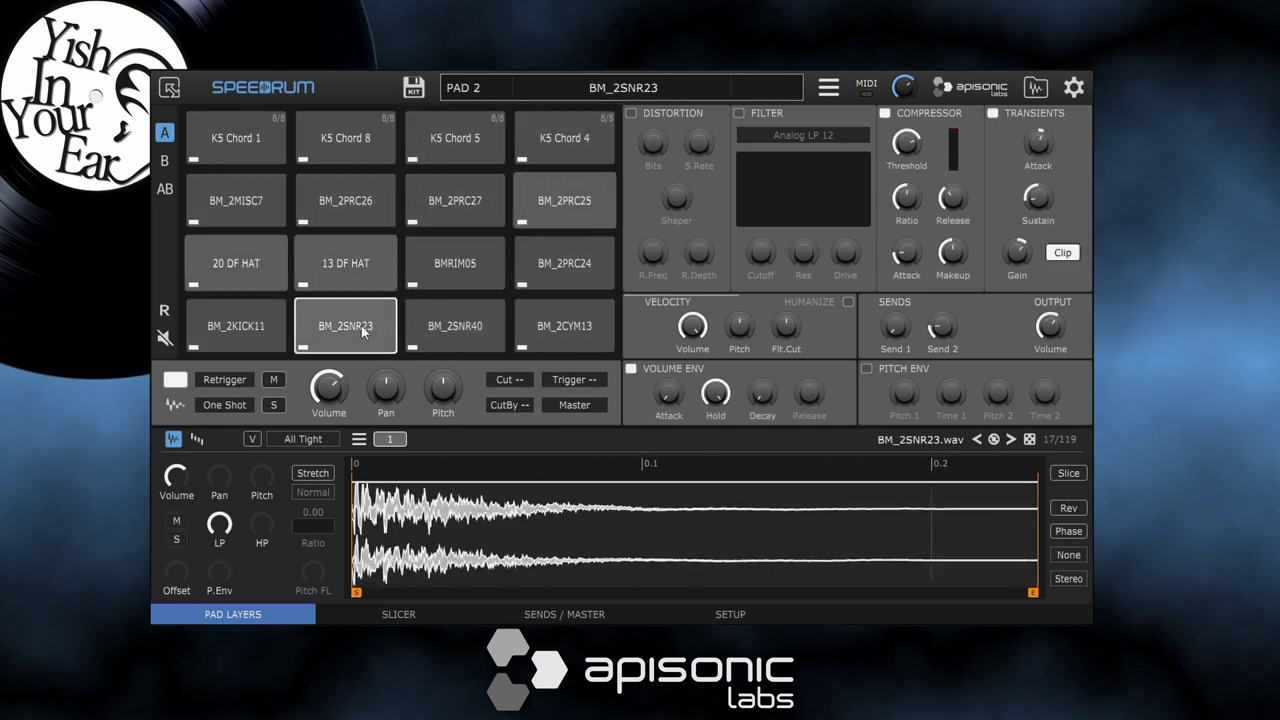
pyautogui.click(587, 384)
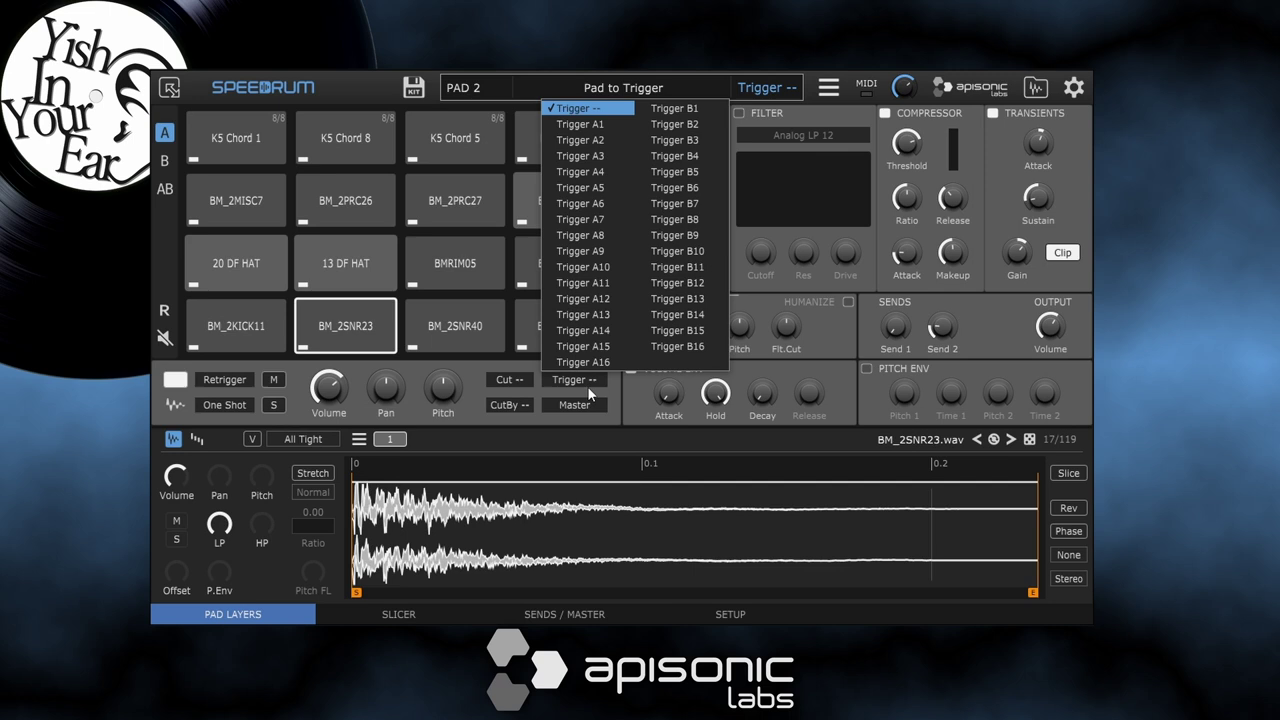
pyautogui.click(613, 160)
pyautogui.click(460, 328)
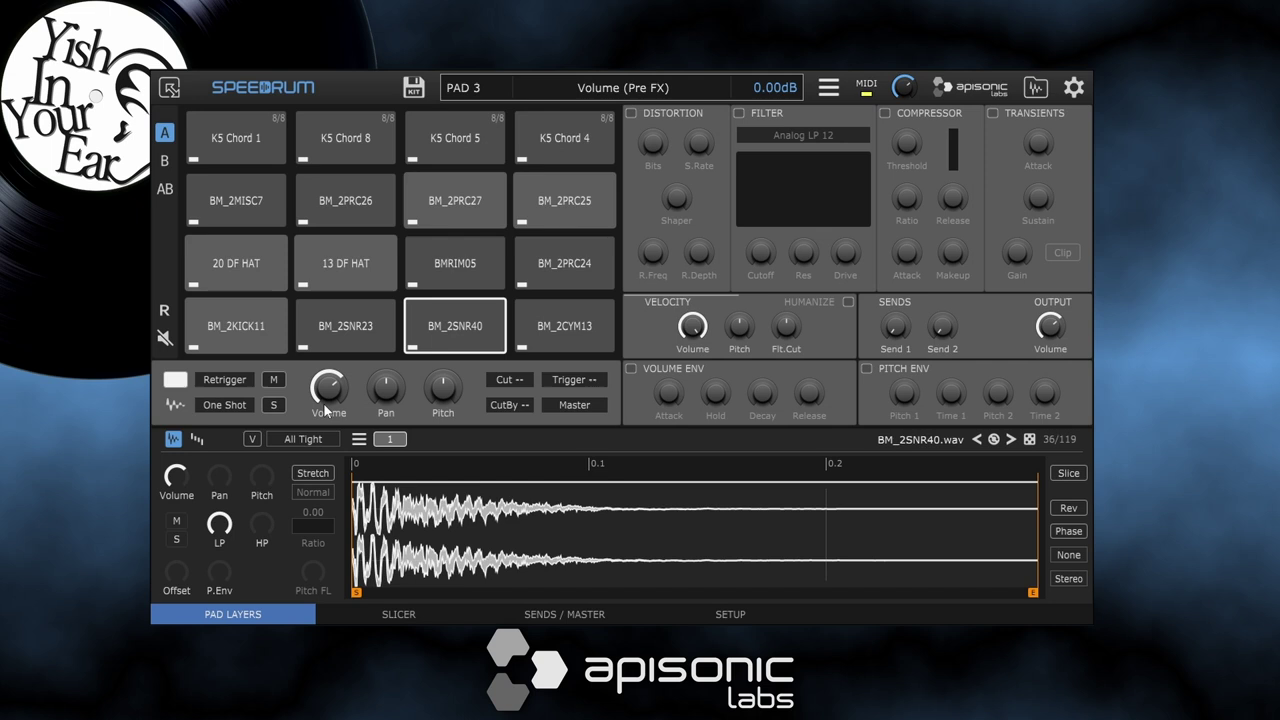
pyautogui.scroll(3, 336, 391)
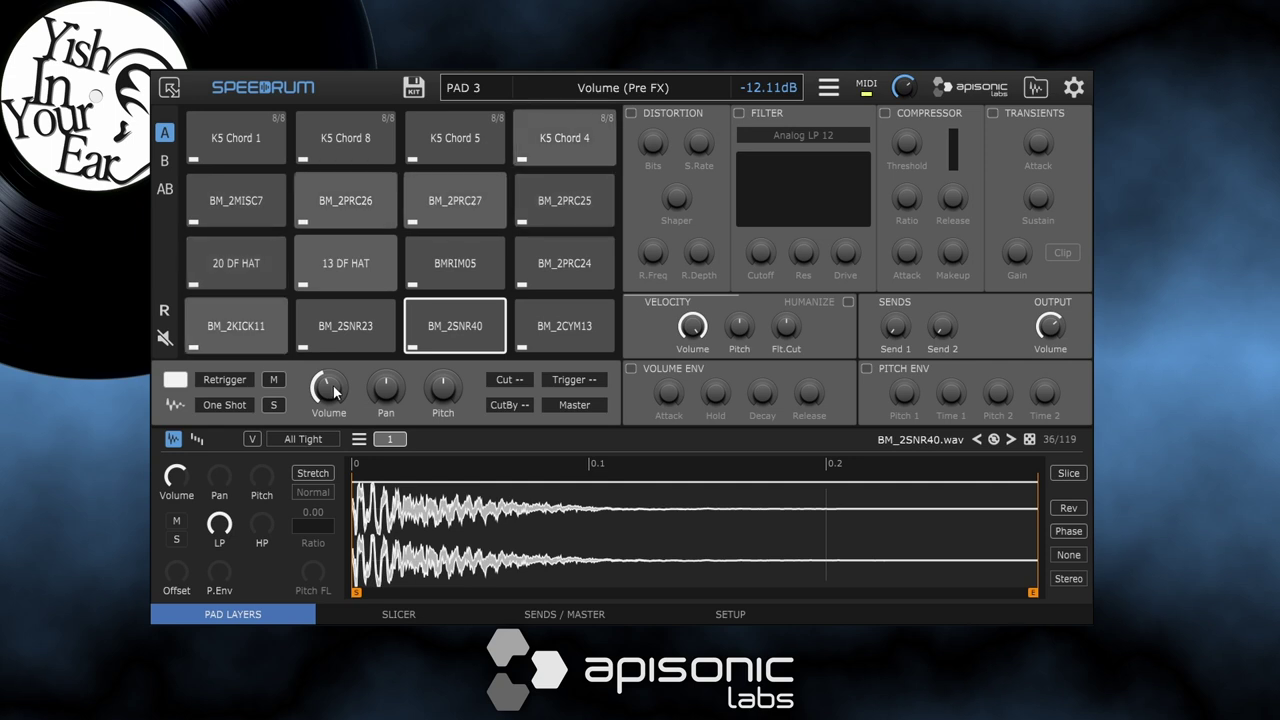
# Show the sample browser and open the Snares folder of Boom Bap Phonetics in the Everything - Producers Choice collection
pyautogui.click(1036, 88)
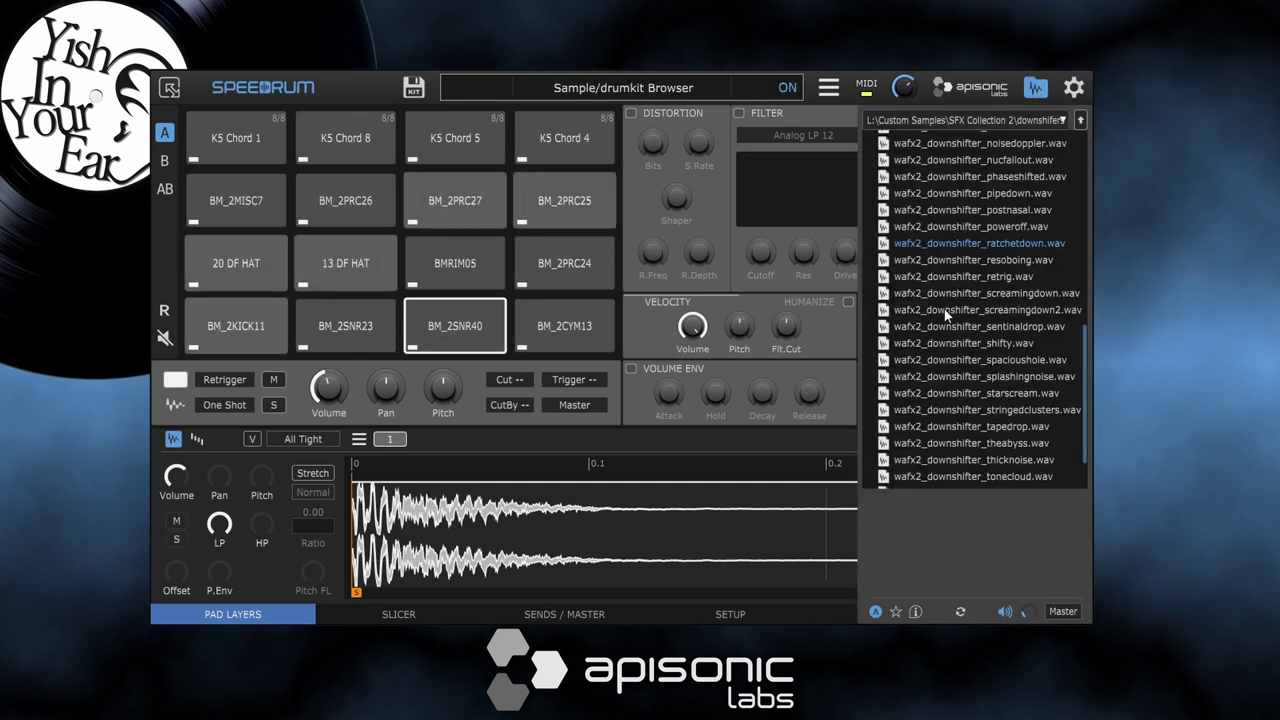
pyautogui.click(1063, 120)
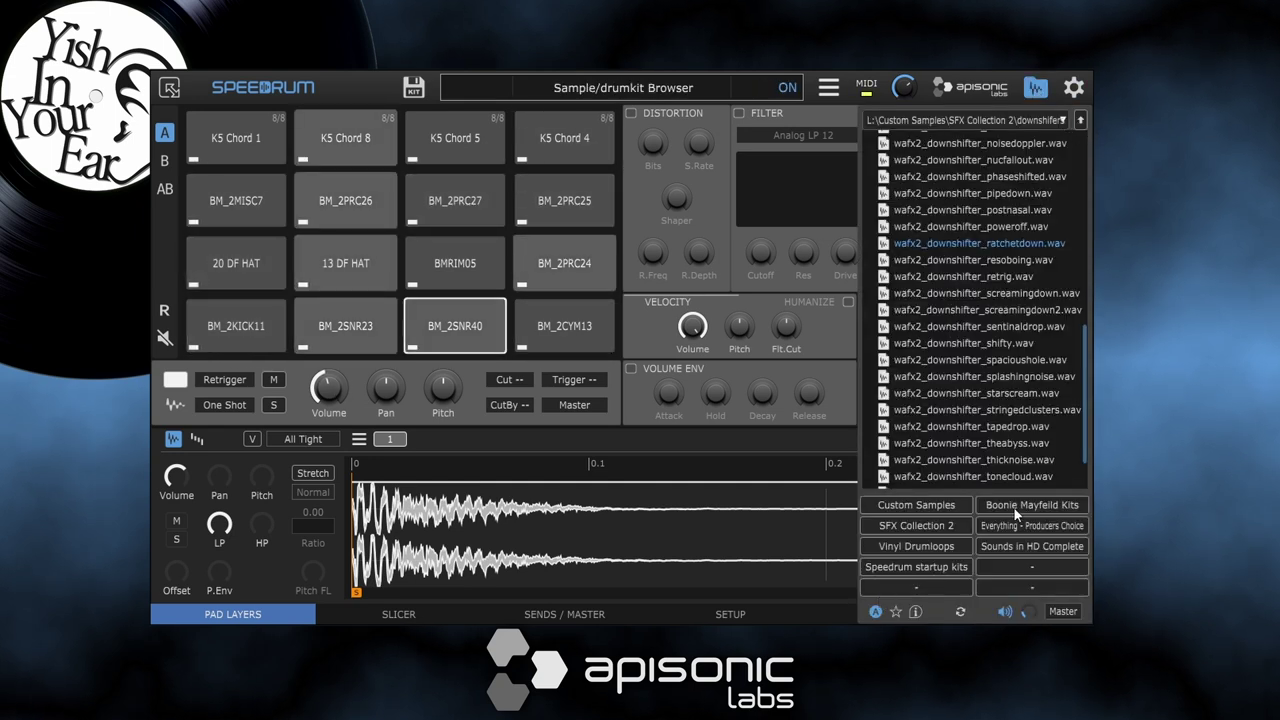
pyautogui.click(1030, 525)
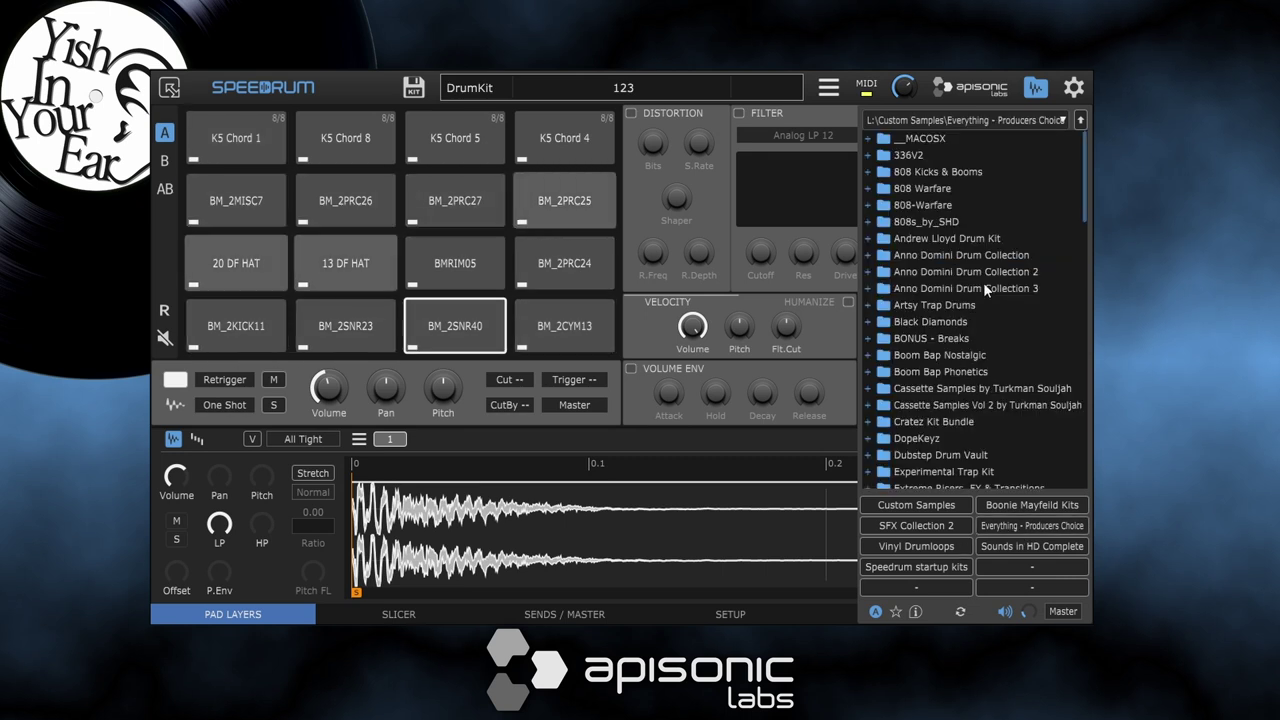
pyautogui.doubleClick(940, 372)
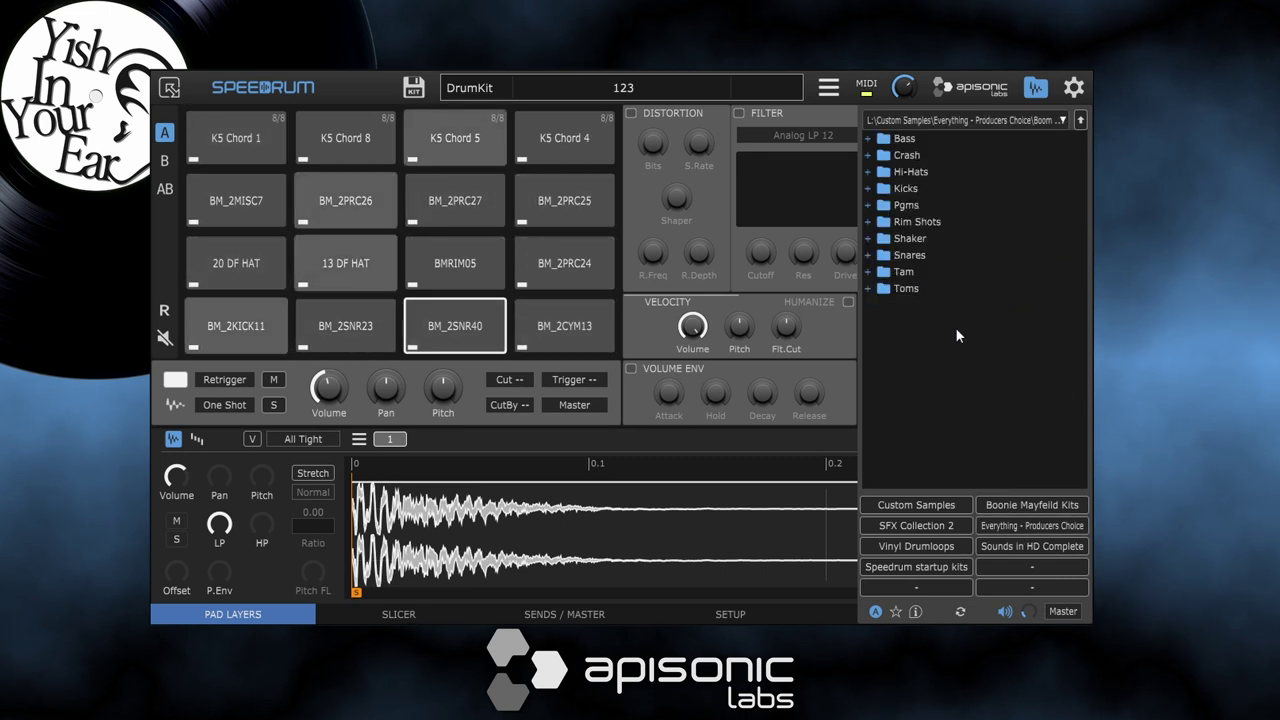
pyautogui.doubleClick(927, 252)
# Audition dbsn11.wav and load it onto pad 3 in place of BM_2SNR40
pyautogui.click(941, 307)
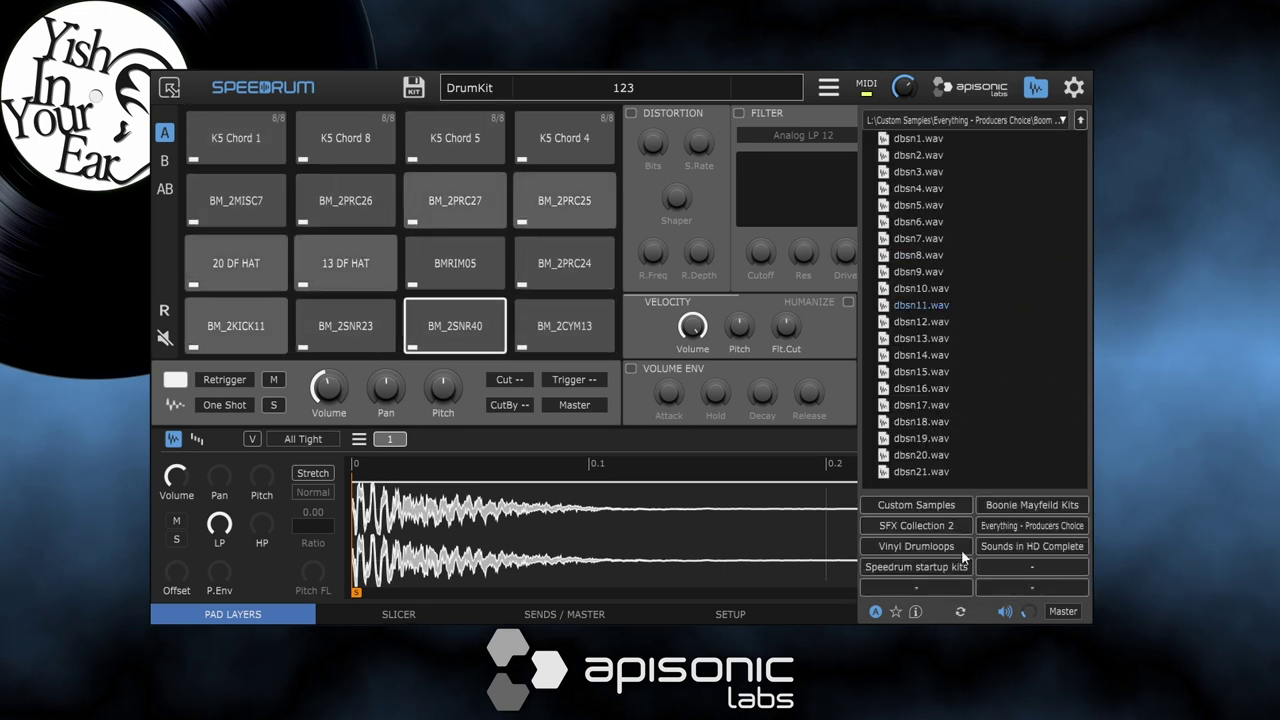
pyautogui.click(947, 316)
pyautogui.moveTo(935, 302); pyautogui.dragTo(548, 311)
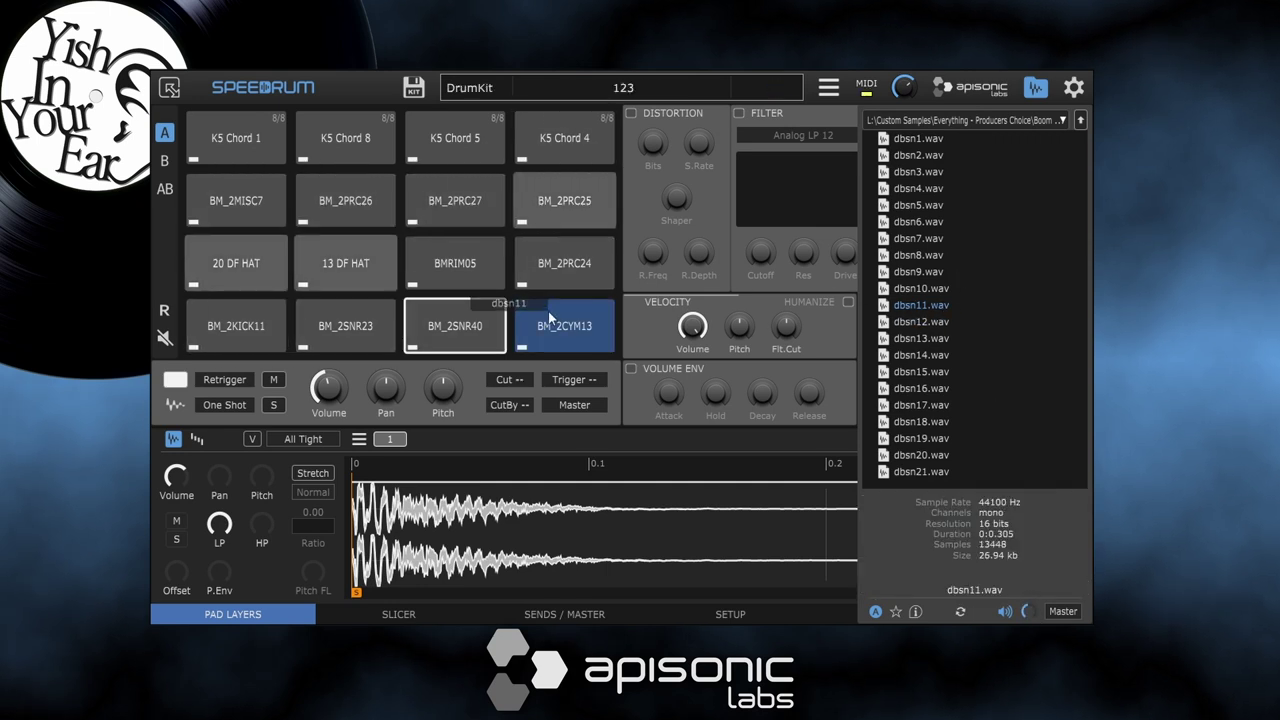
pyautogui.moveTo(486, 341); pyautogui.dragTo(486, 341)
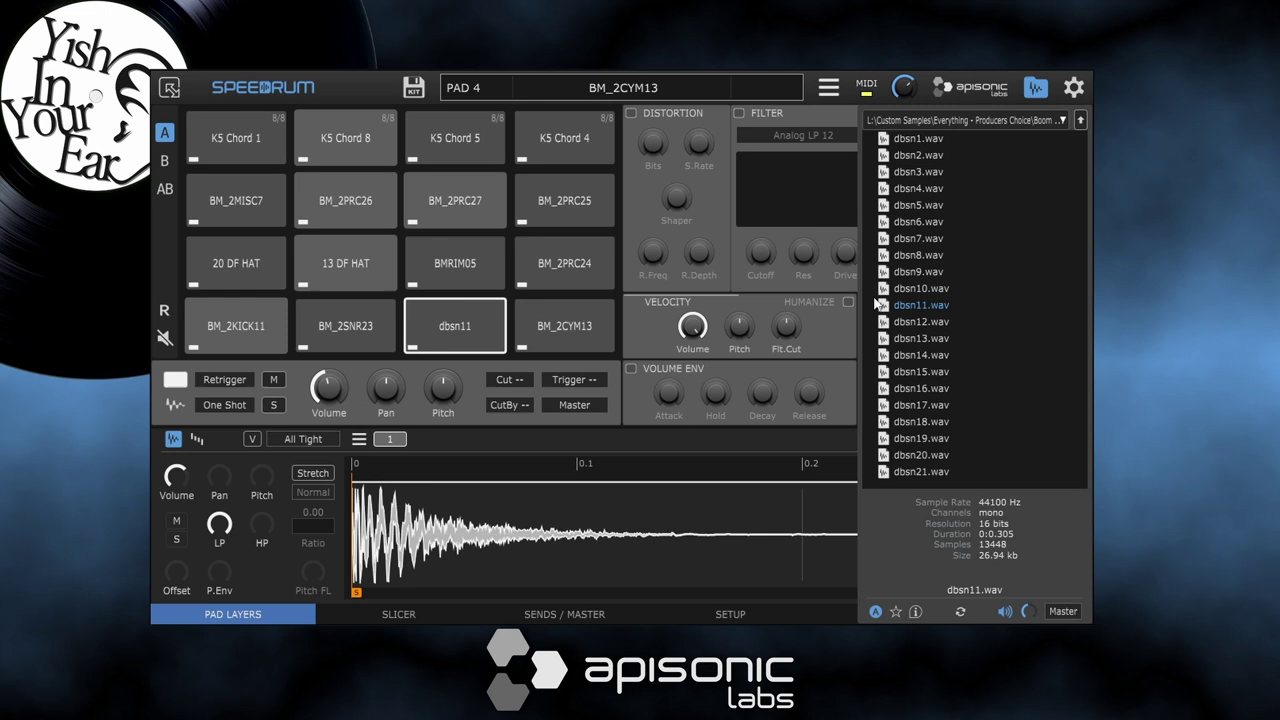
# Audition dbsn12.wav and load it onto pad 3 as the layered snare
pyautogui.click(922, 322)
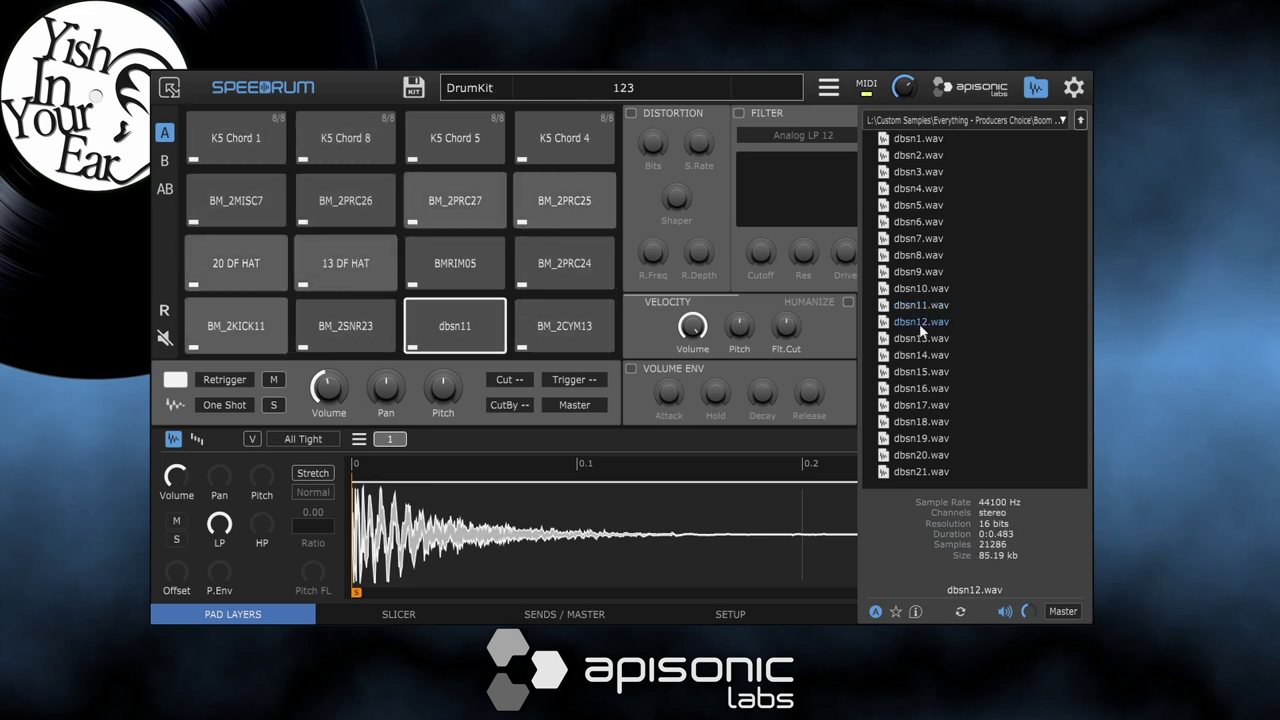
pyautogui.moveTo(922, 330); pyautogui.dragTo(451, 343)
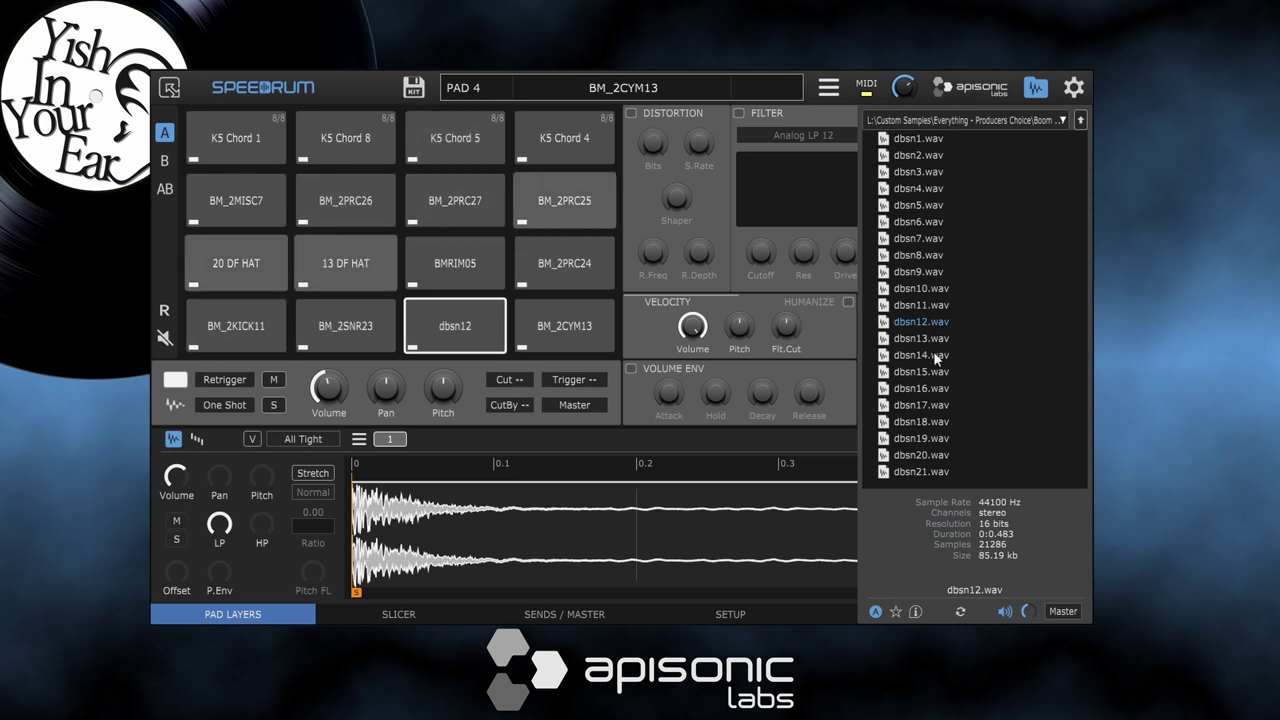
# Audition other dbsn snare samples in the Snares folder and load dbsn6.wav onto pad 3
pyautogui.click(925, 355)
pyautogui.click(922, 389)
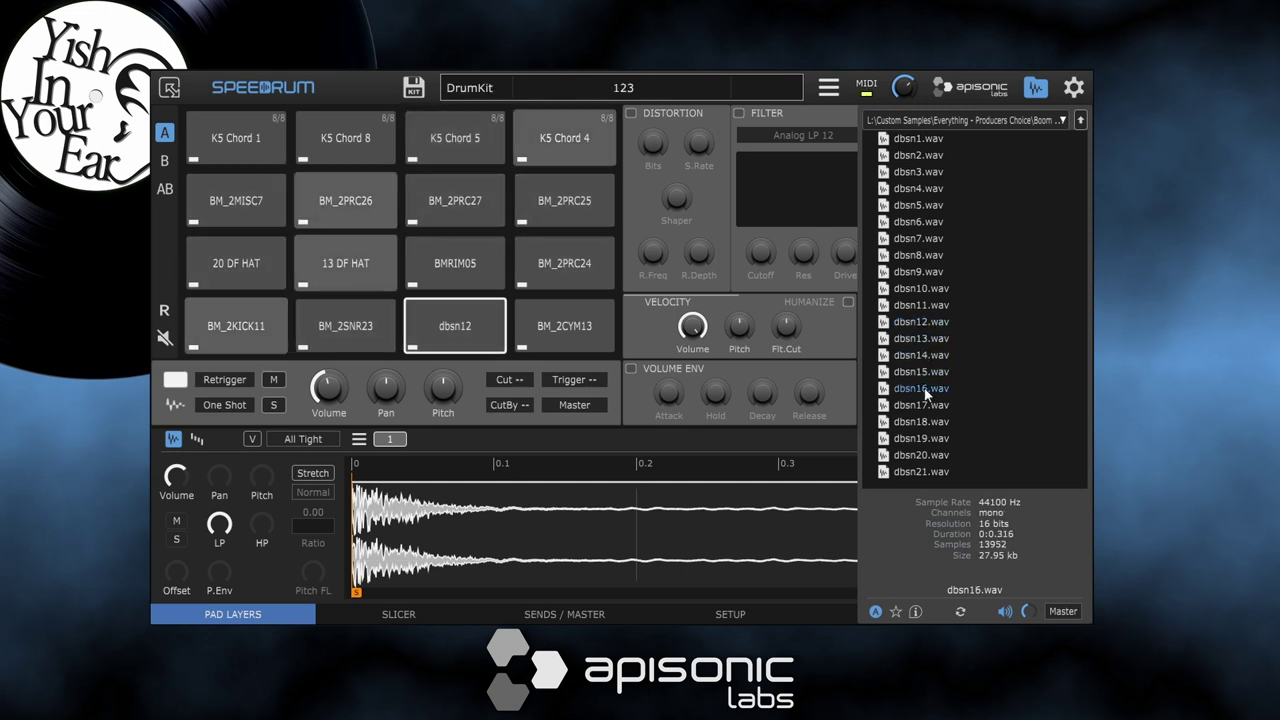
pyautogui.click(923, 405)
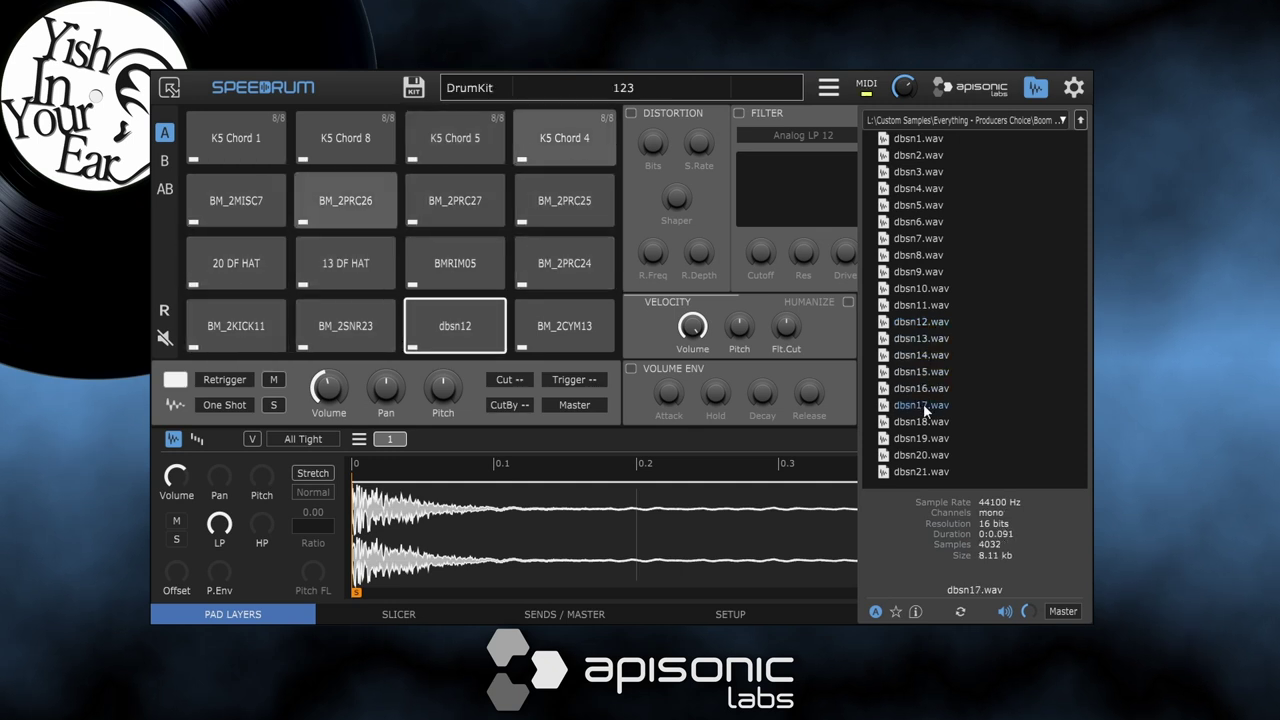
pyautogui.click(935, 455)
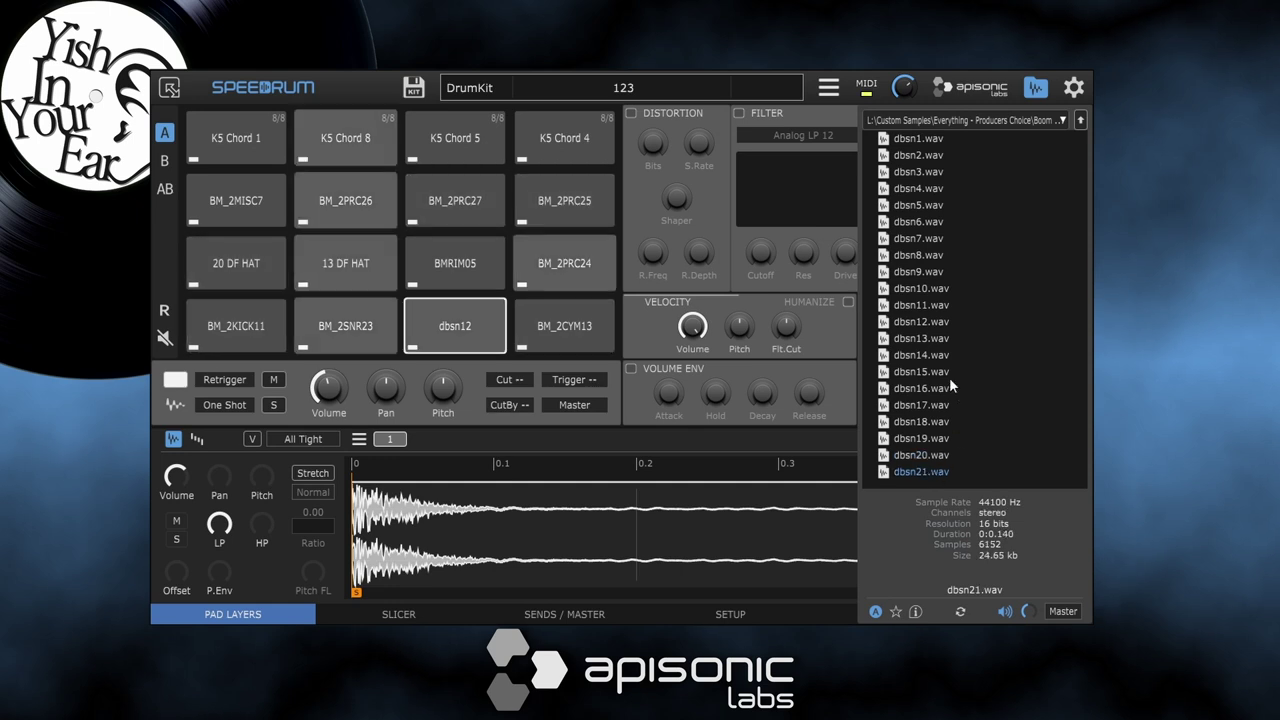
pyautogui.click(923, 222)
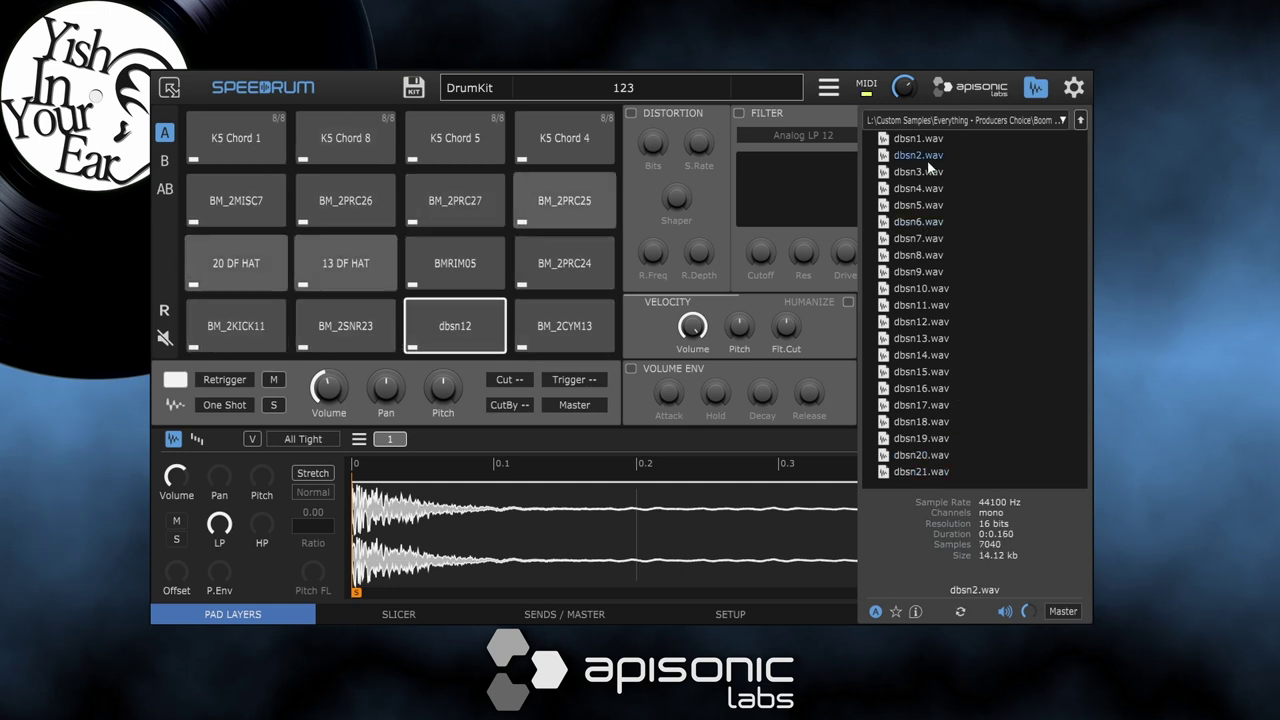
pyautogui.moveTo(926, 224); pyautogui.dragTo(455, 330)
# Mute the sample layer of BM_2SNR23 on pad 2, and raise pad 3's volume to 1.15 dB
pyautogui.click(358, 338)
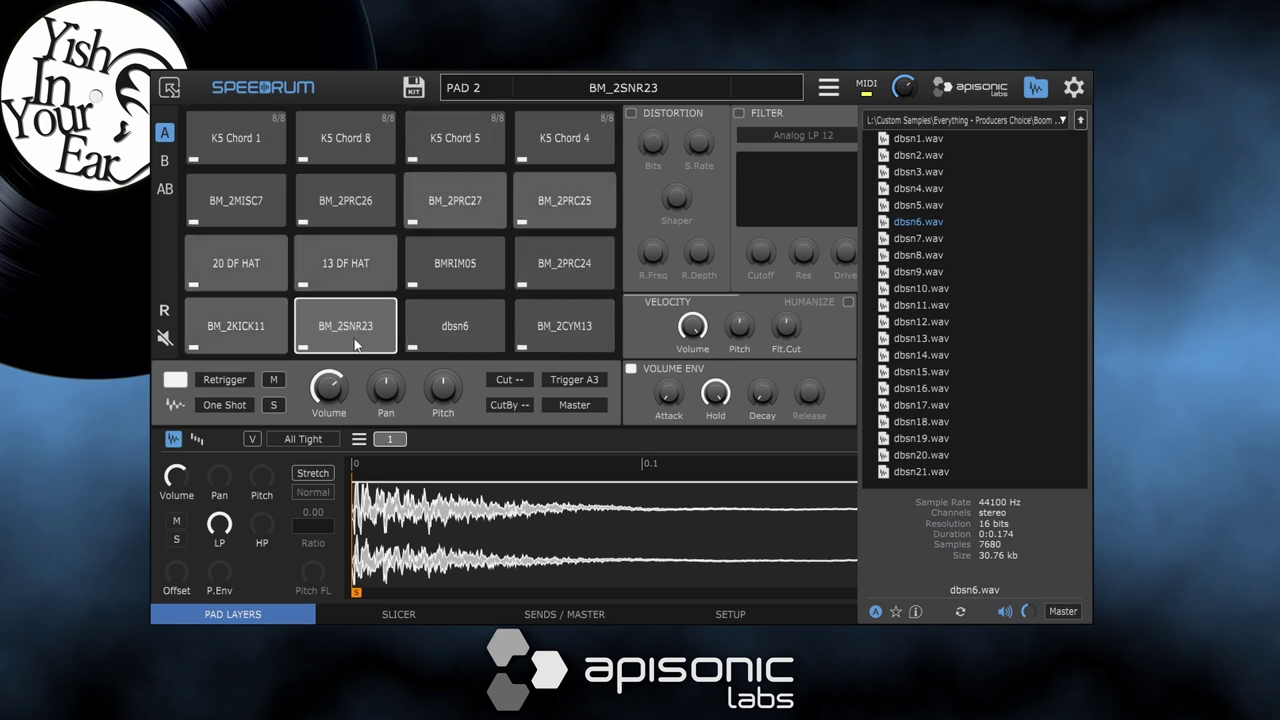
pyautogui.click(176, 520)
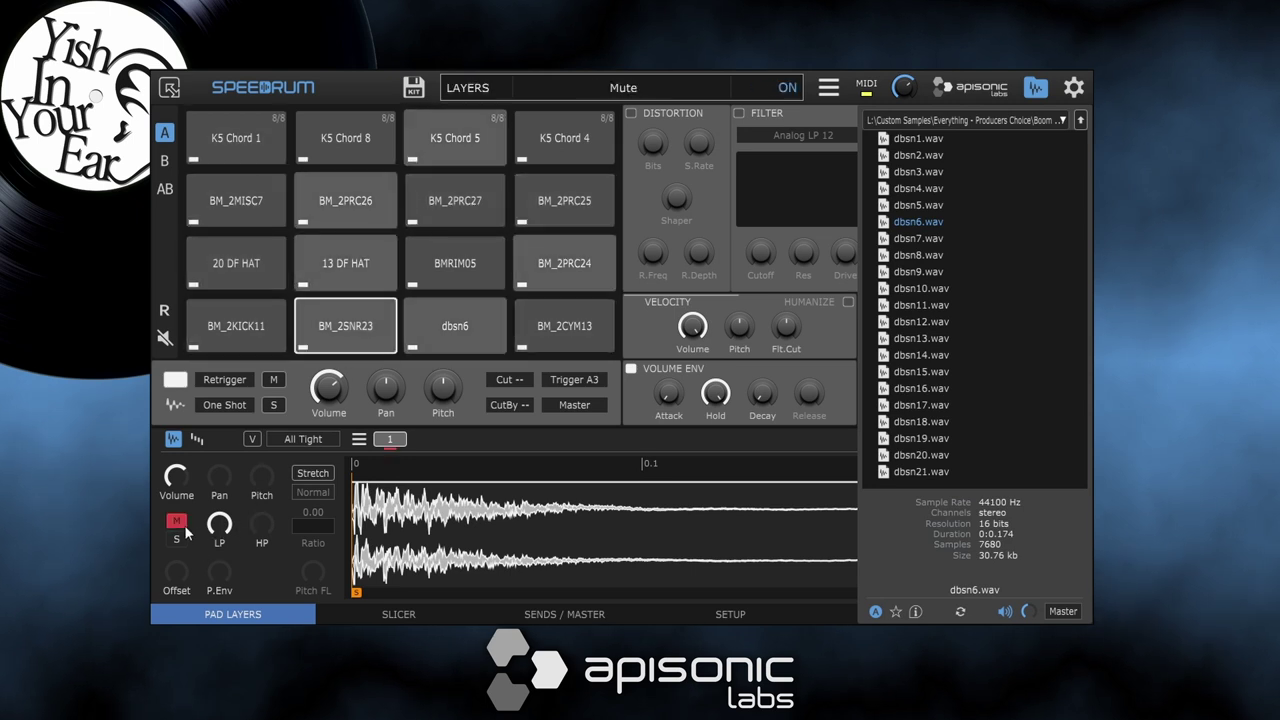
pyautogui.click(458, 324)
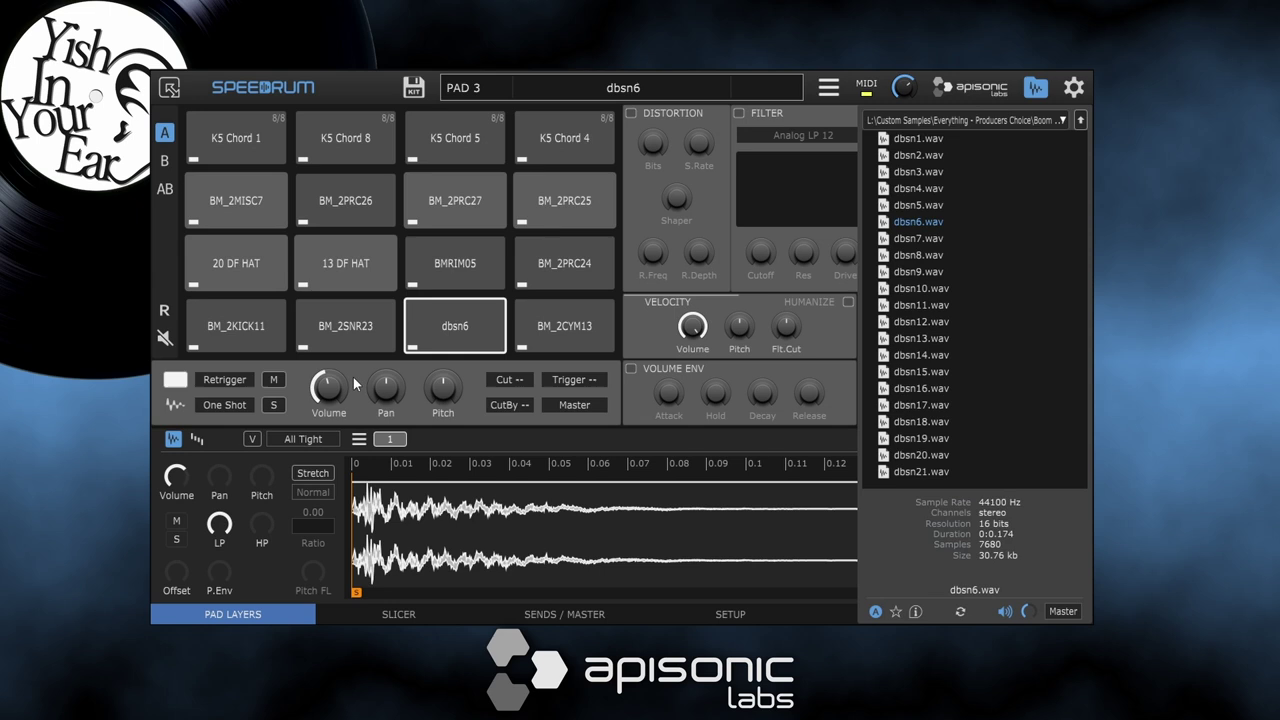
pyautogui.moveTo(341, 393); pyautogui.dragTo(376, 318)
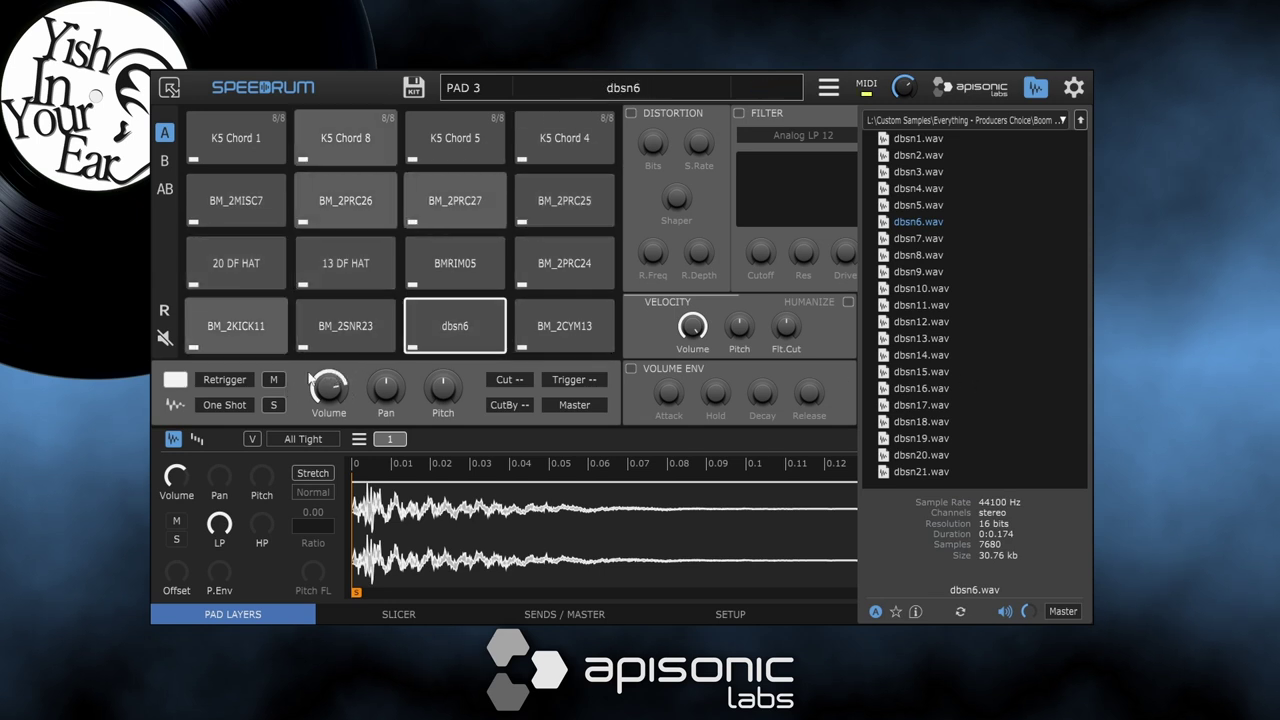
# Turn on sample auto load to try snares directly on pad 3, keep dbsn11.wav there, and turn auto load off
pyautogui.click(960, 612)
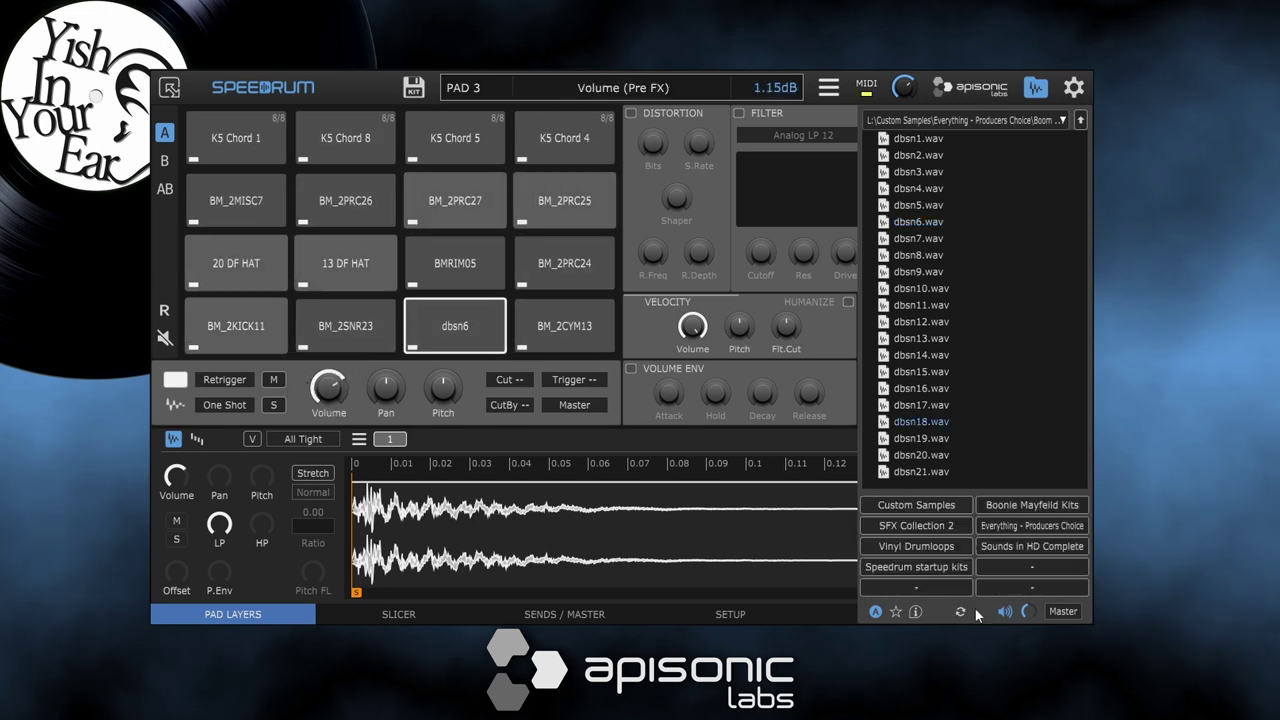
pyautogui.click(944, 350)
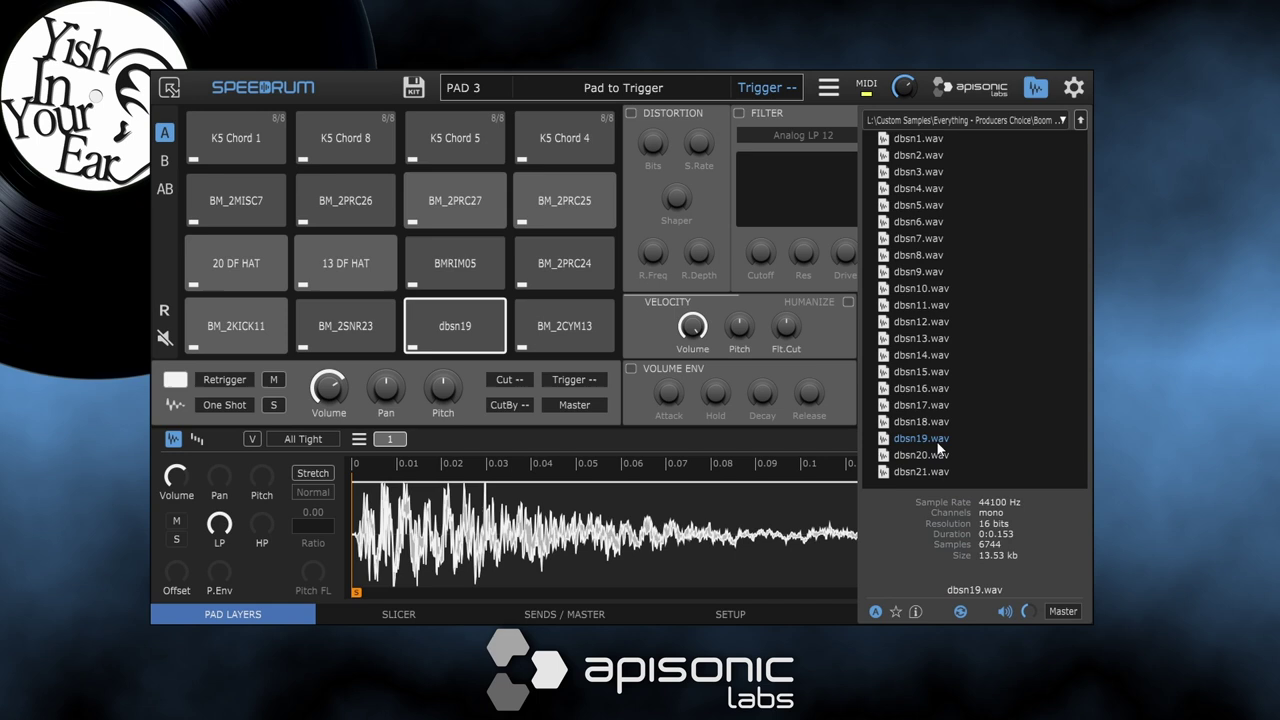
pyautogui.click(938, 338)
pyautogui.click(936, 320)
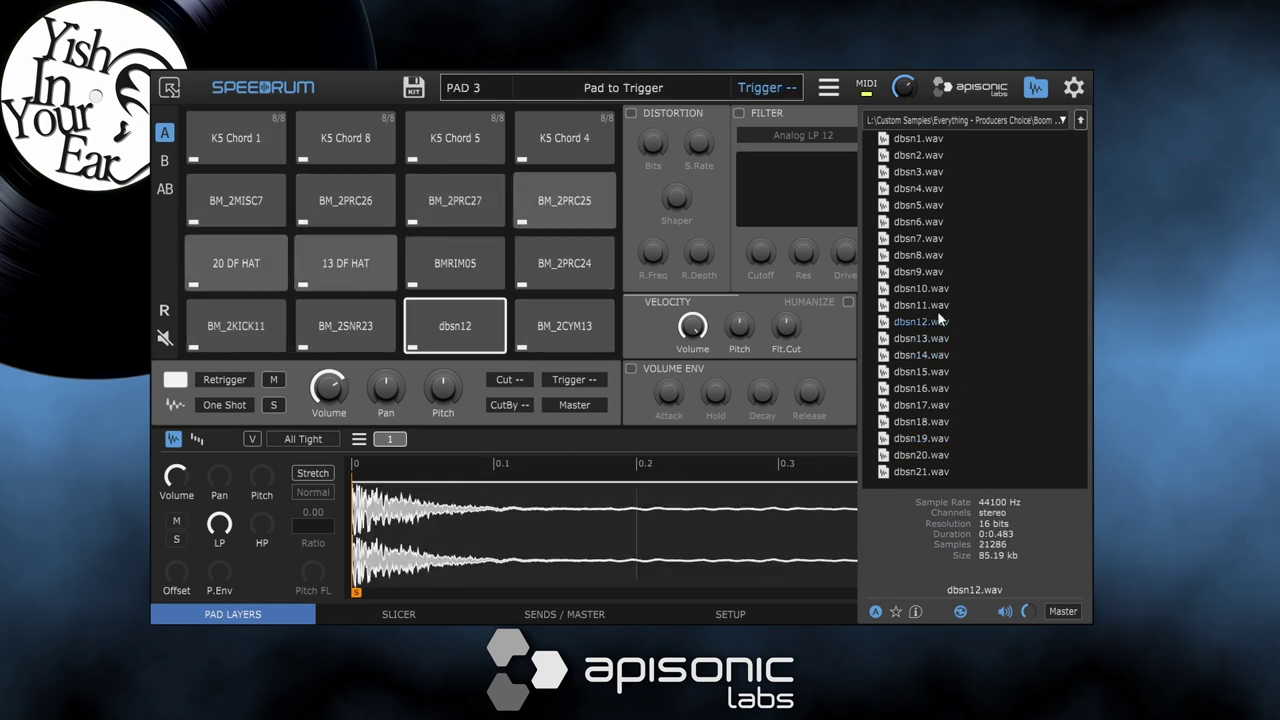
pyautogui.click(931, 303)
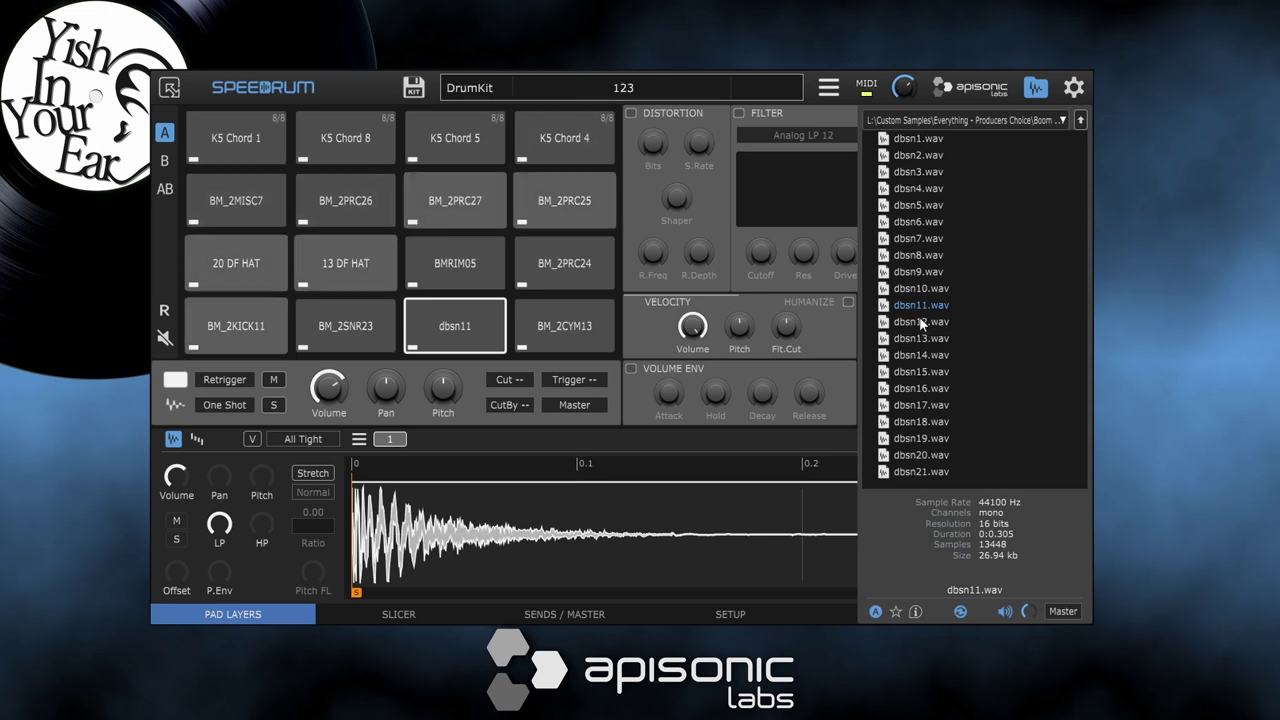
pyautogui.click(959, 611)
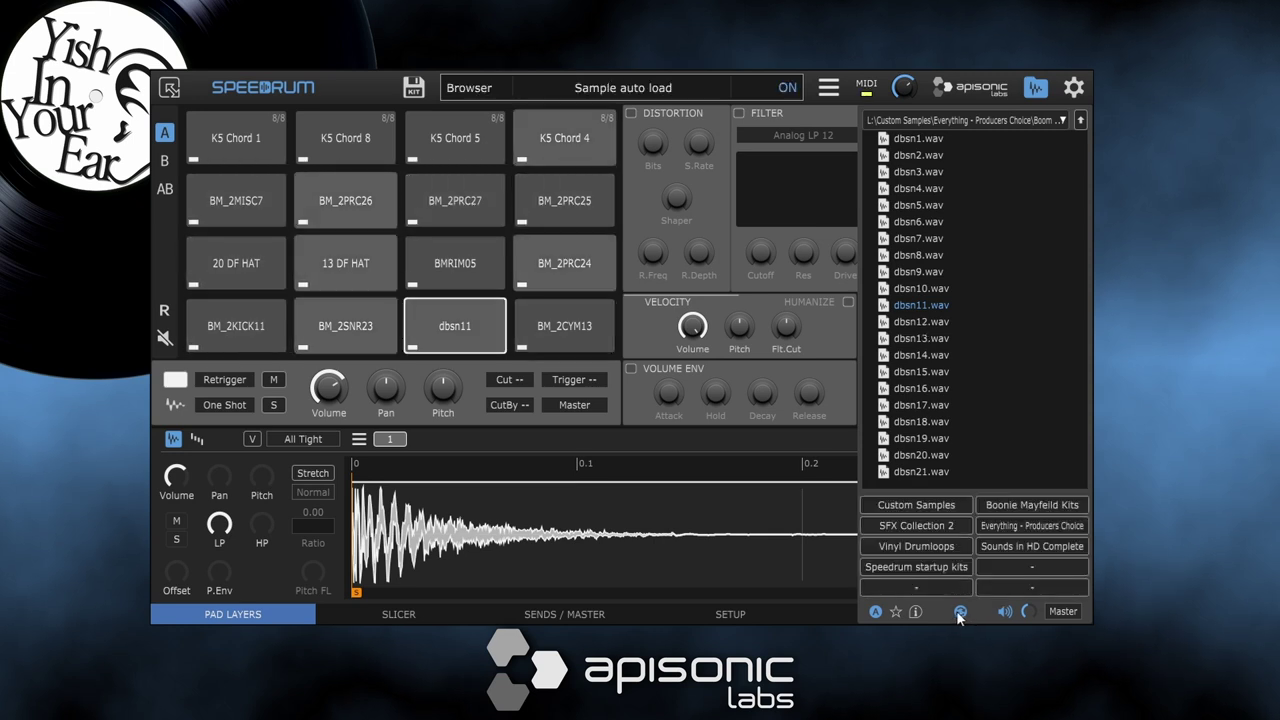
# Cut the BMRIM05 rim sample from pad 7 to leave the pad empty
pyautogui.click(236, 326)
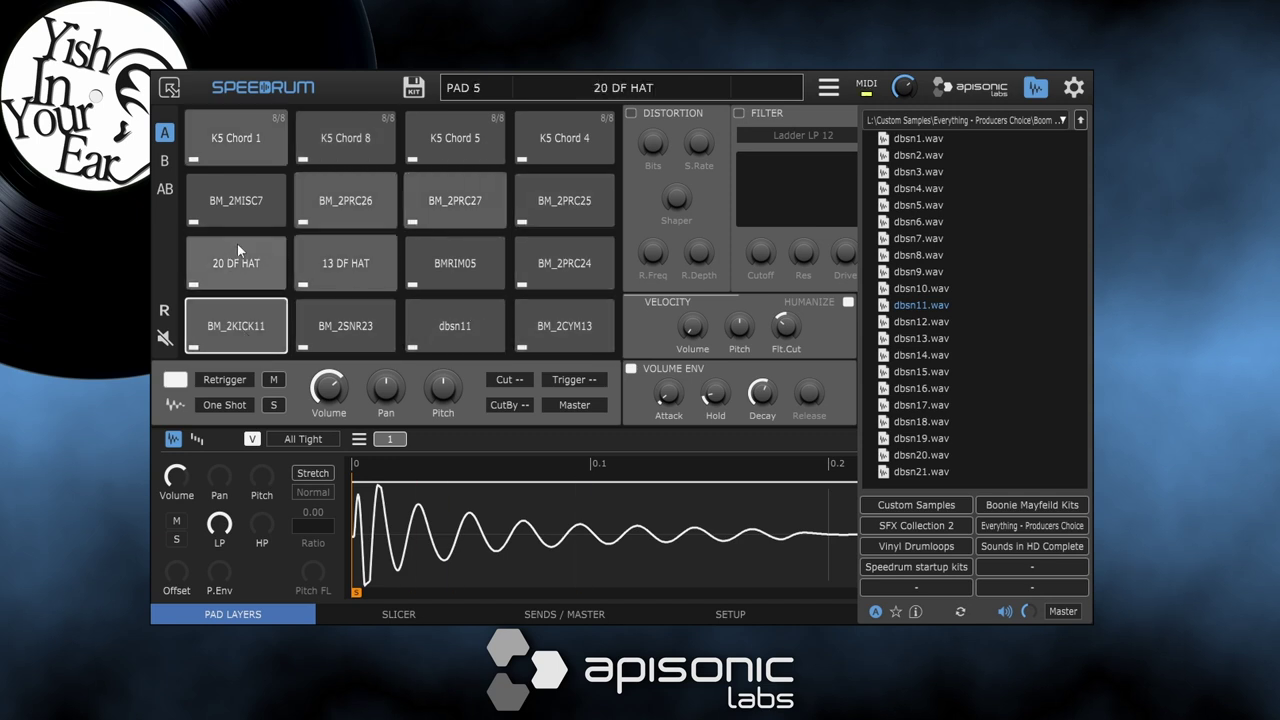
pyautogui.click(457, 272)
pyautogui.rightClick(458, 271)
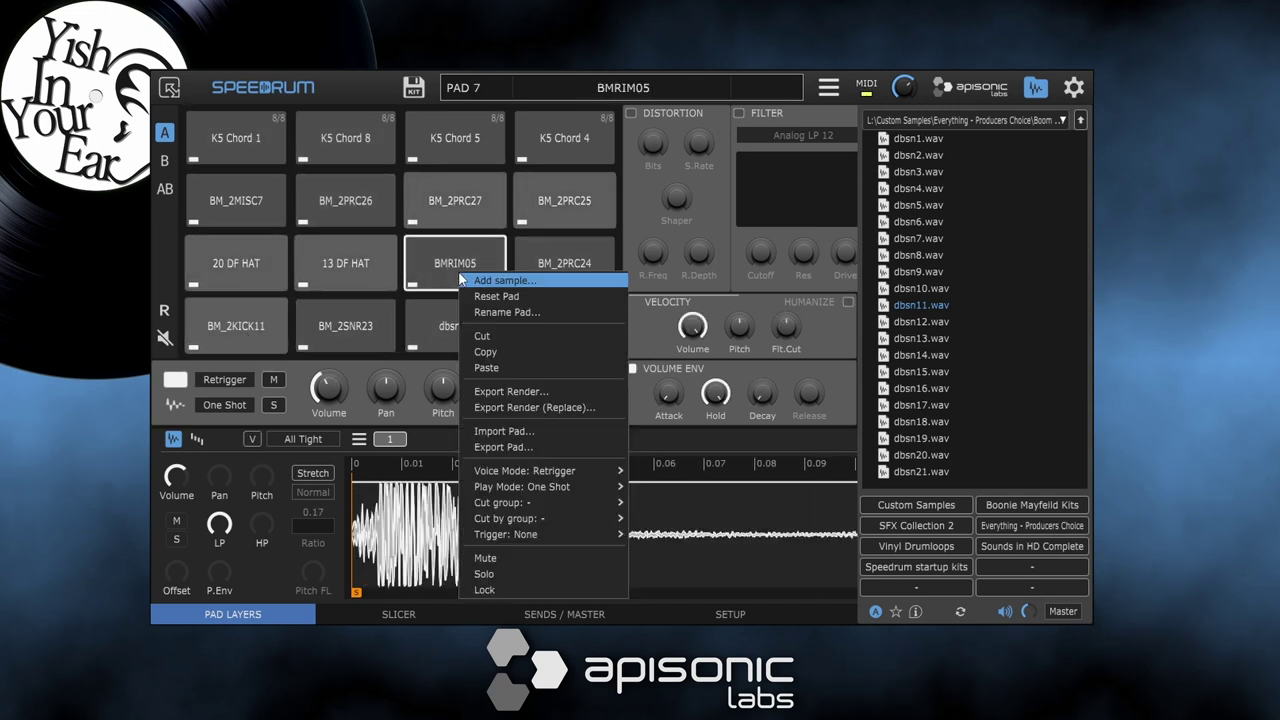
pyautogui.click(483, 336)
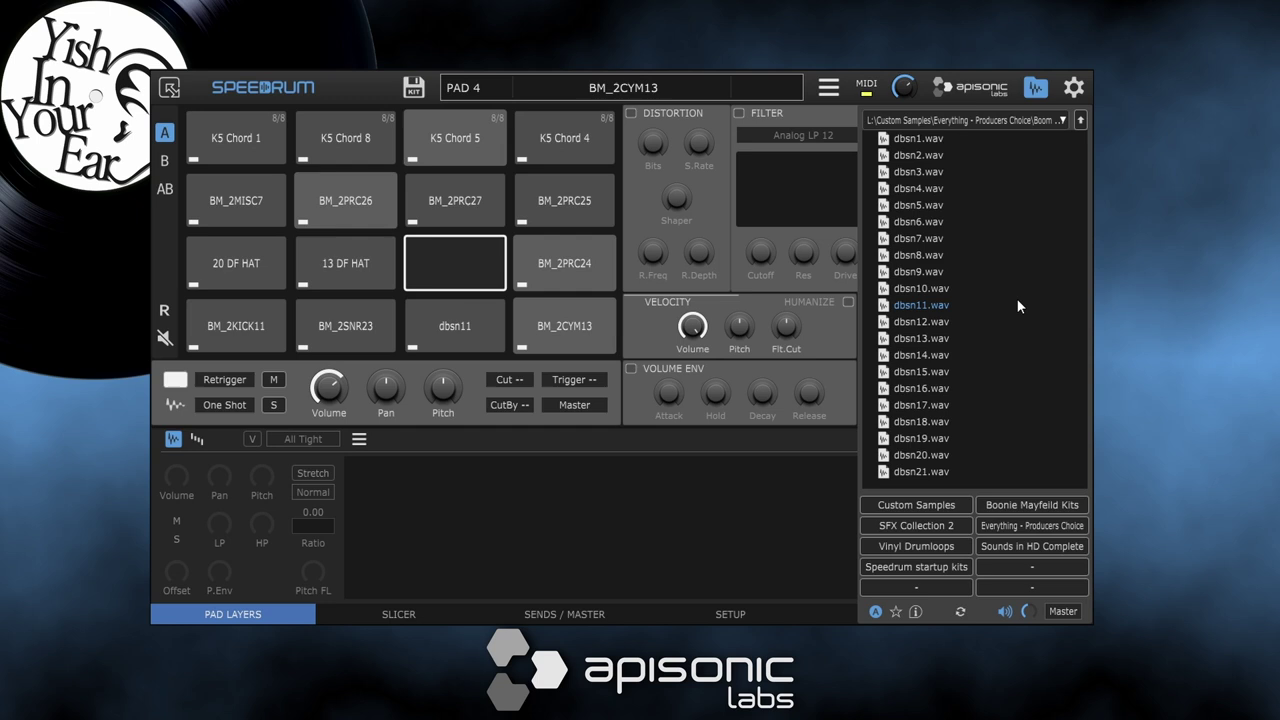
# Open the Kicks folder in the sample browser and raise the auto preview volume to 70%
pyautogui.click(1080, 119)
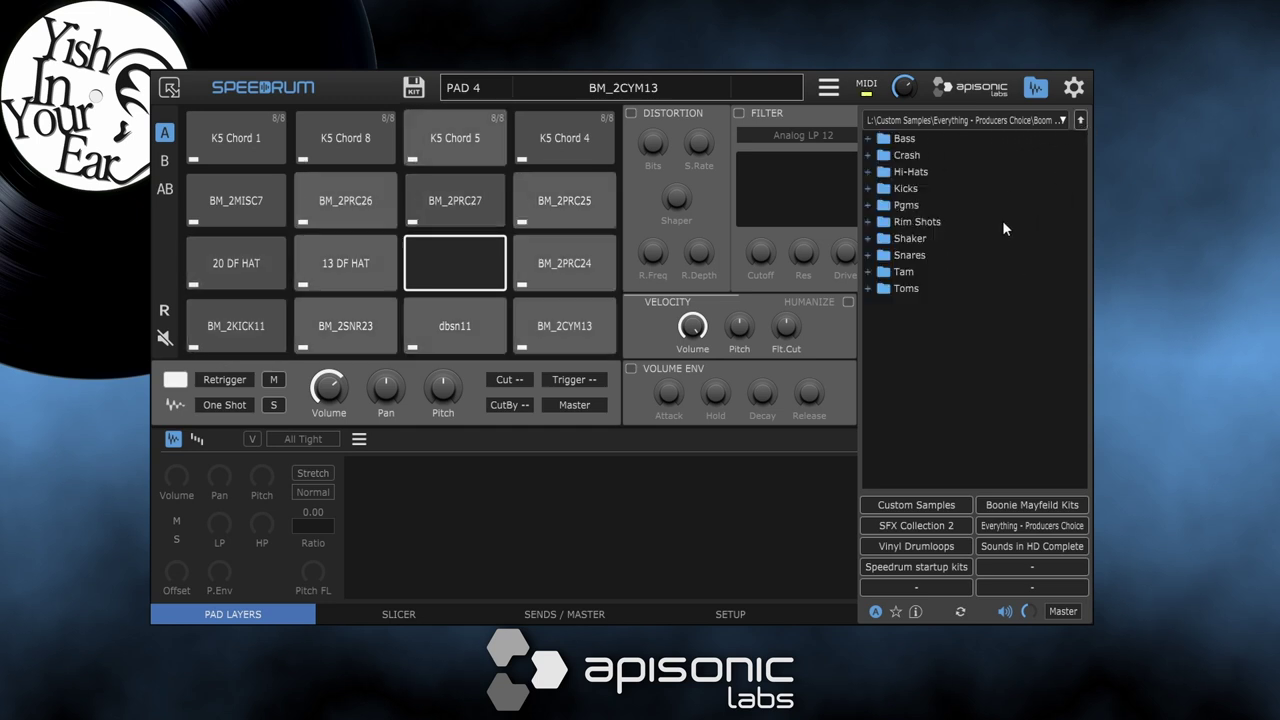
pyautogui.doubleClick(915, 189)
pyautogui.click(945, 226)
pyautogui.click(912, 168)
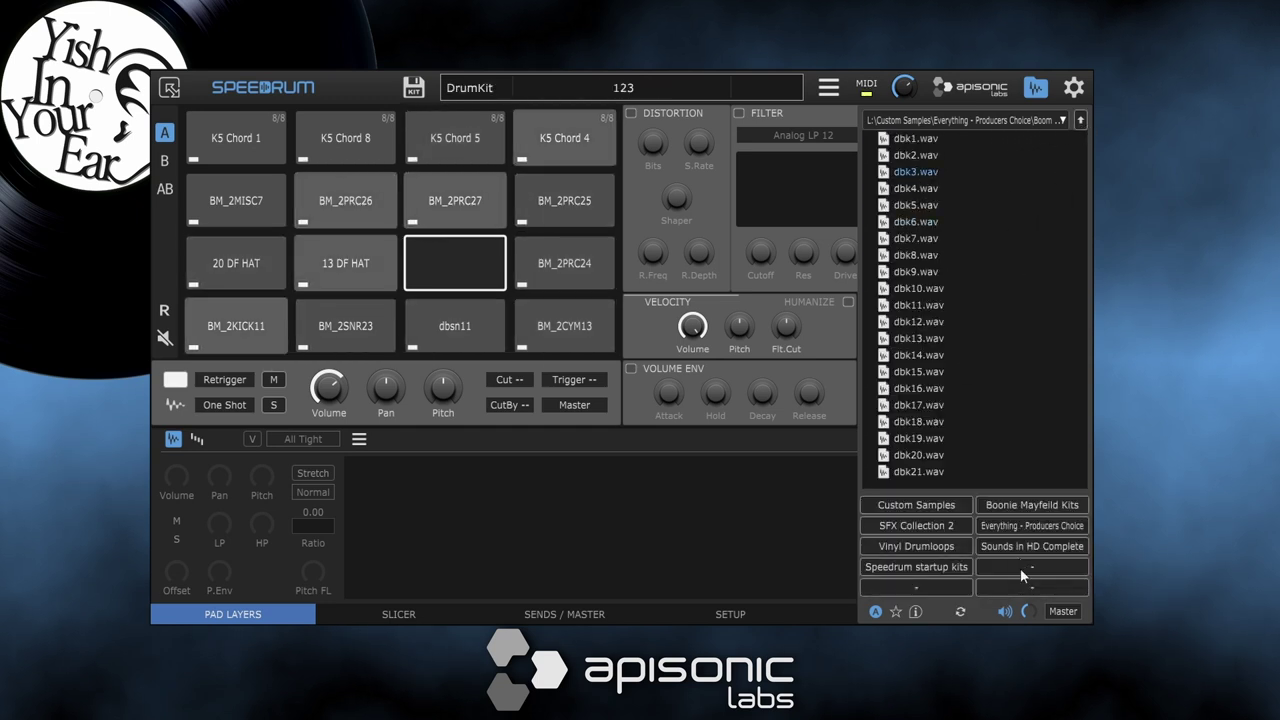
pyautogui.moveTo(1029, 611); pyautogui.dragTo(1030, 612)
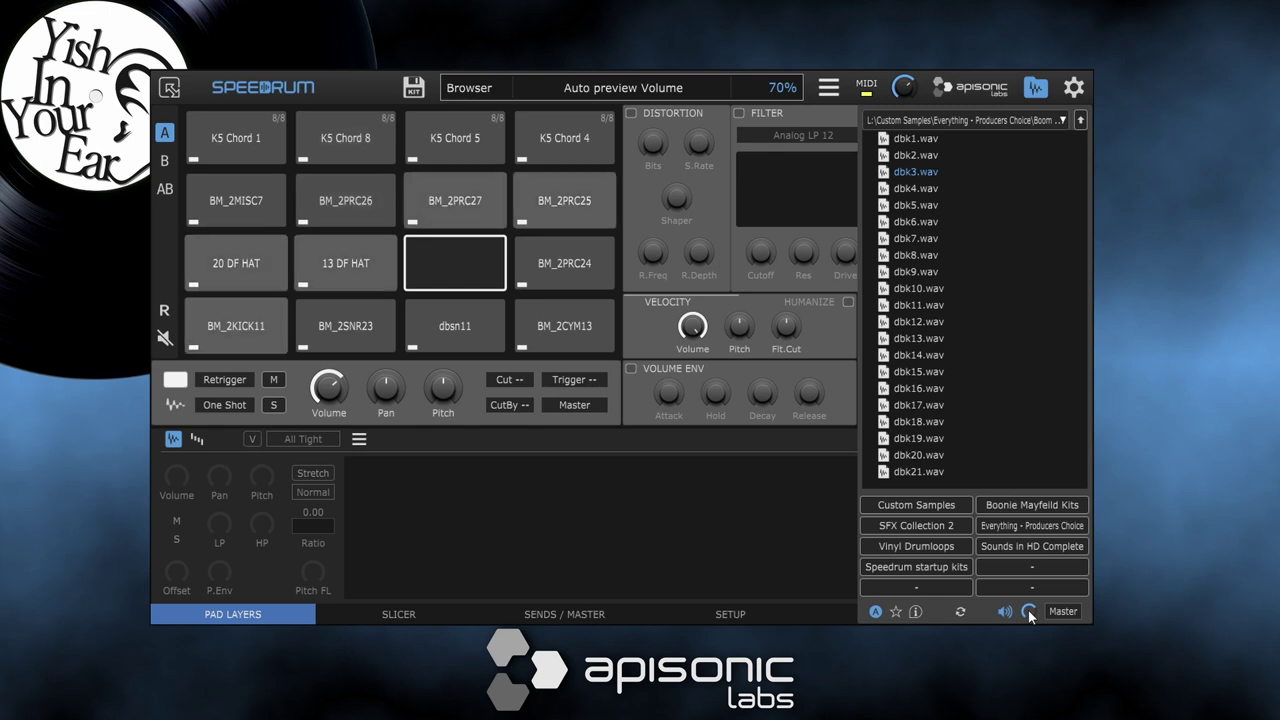
# Audition the dbk kick samples and load dbk20.wav onto the empty pad 7
pyautogui.click(969, 191)
pyautogui.click(958, 255)
pyautogui.click(943, 291)
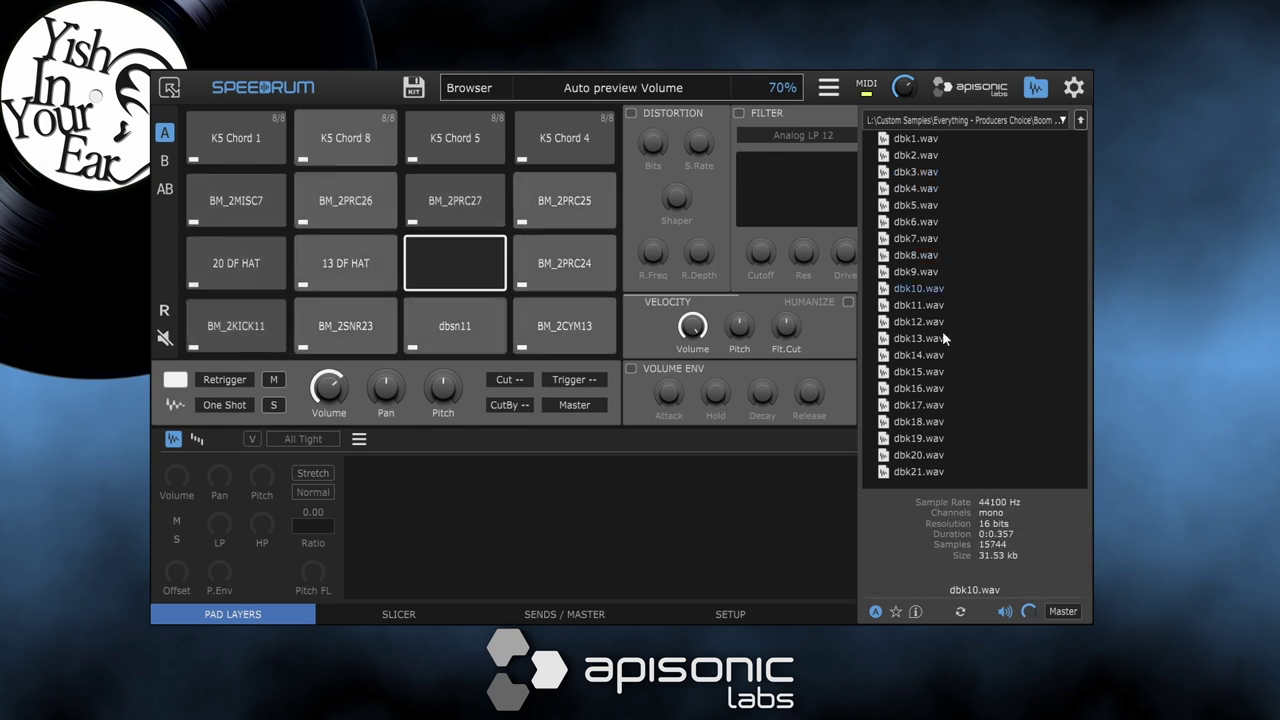
pyautogui.click(932, 384)
pyautogui.click(932, 424)
pyautogui.click(930, 440)
pyautogui.click(928, 456)
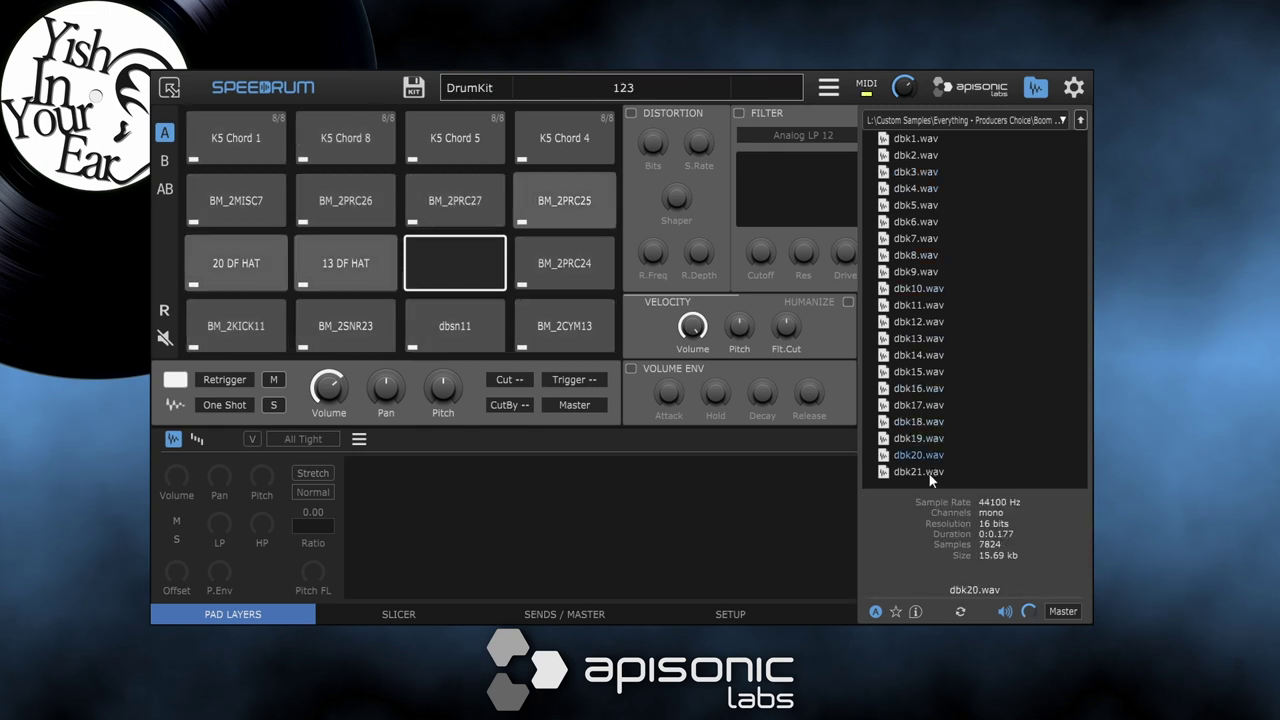
pyautogui.click(930, 472)
pyautogui.moveTo(932, 455); pyautogui.dragTo(458, 262)
# Set the BM_2KICK11 kick on pad 1 to trigger pad A7, and lower dbk20's volume on pad 7
pyautogui.click(252, 322)
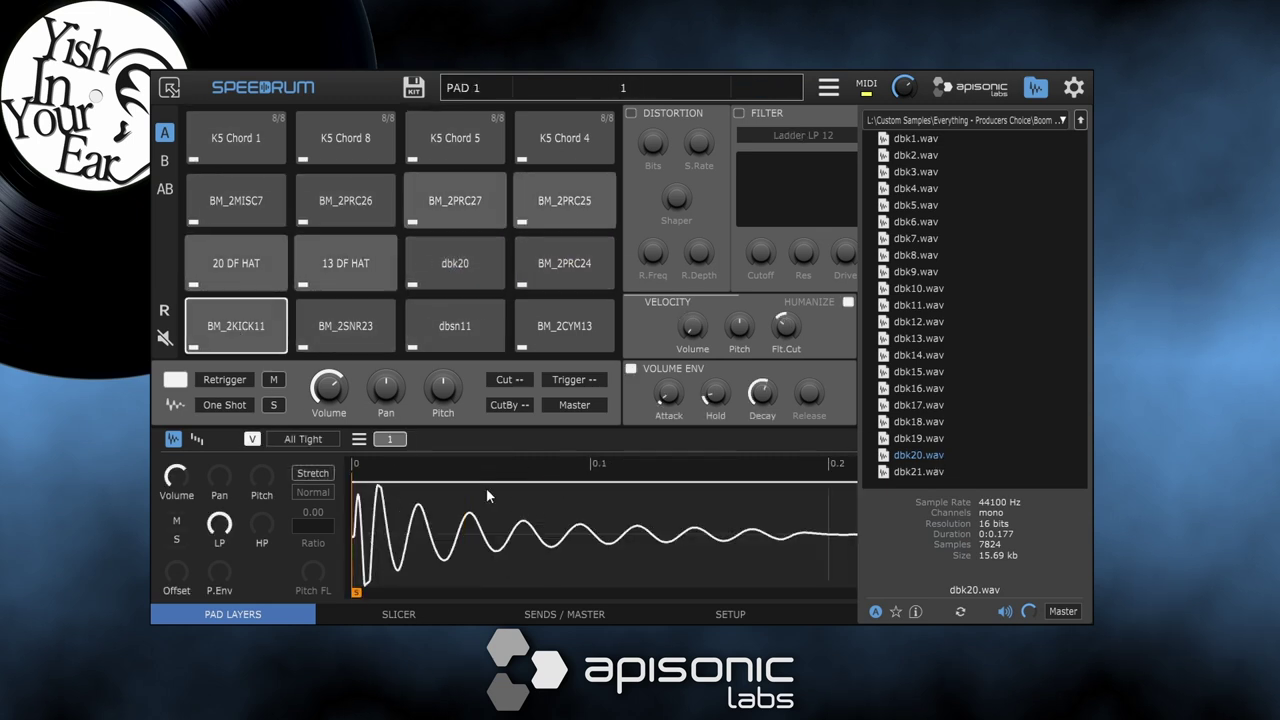
pyautogui.click(595, 380)
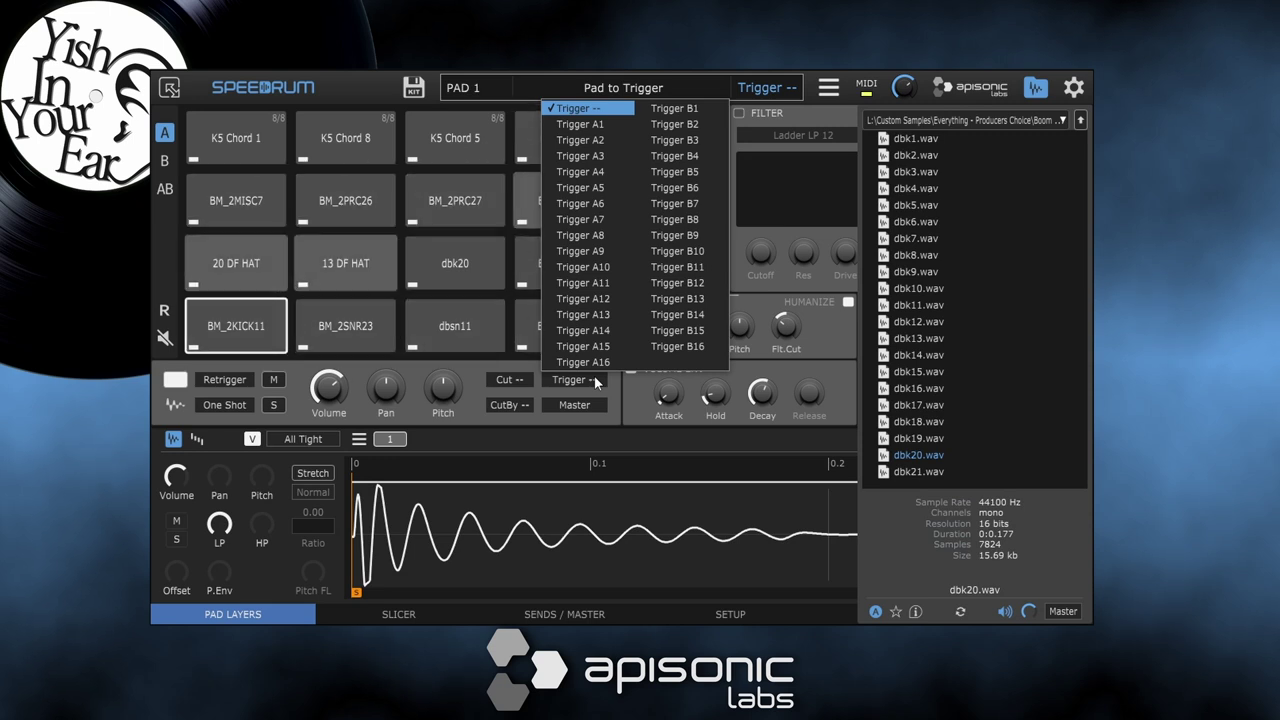
pyautogui.click(594, 224)
pyautogui.click(470, 268)
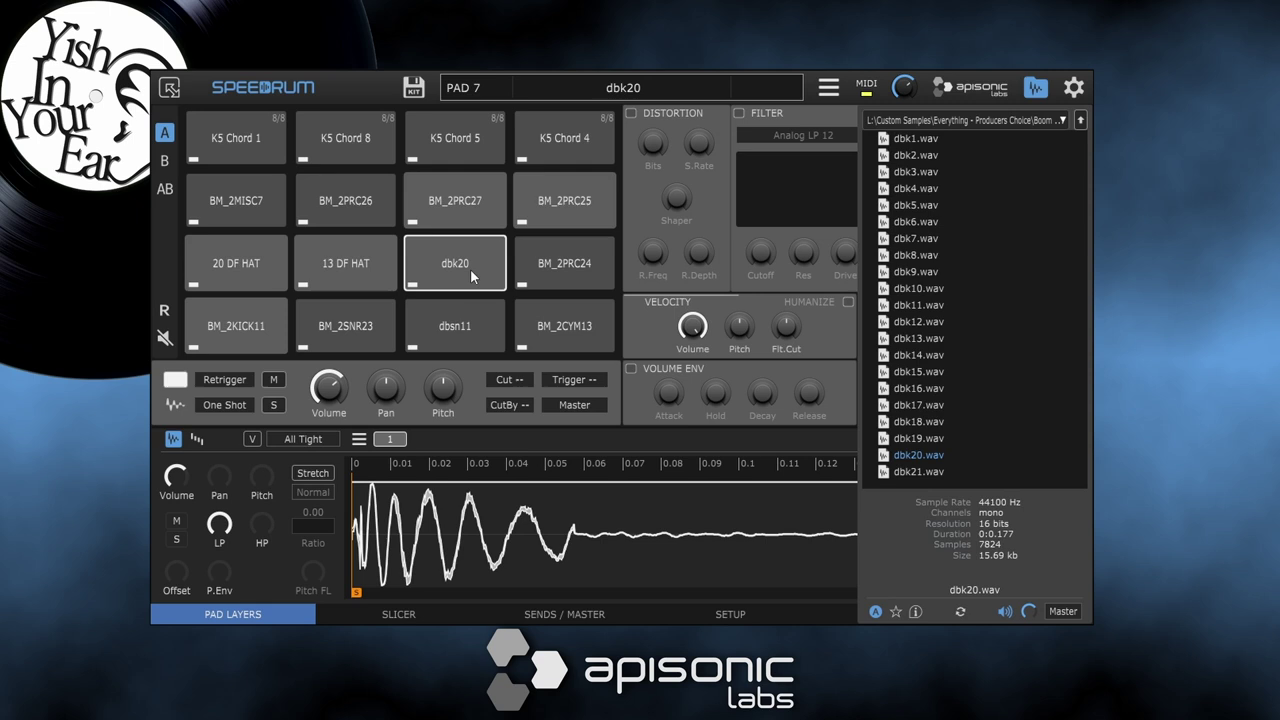
pyautogui.moveTo(327, 388); pyautogui.dragTo(335, 422)
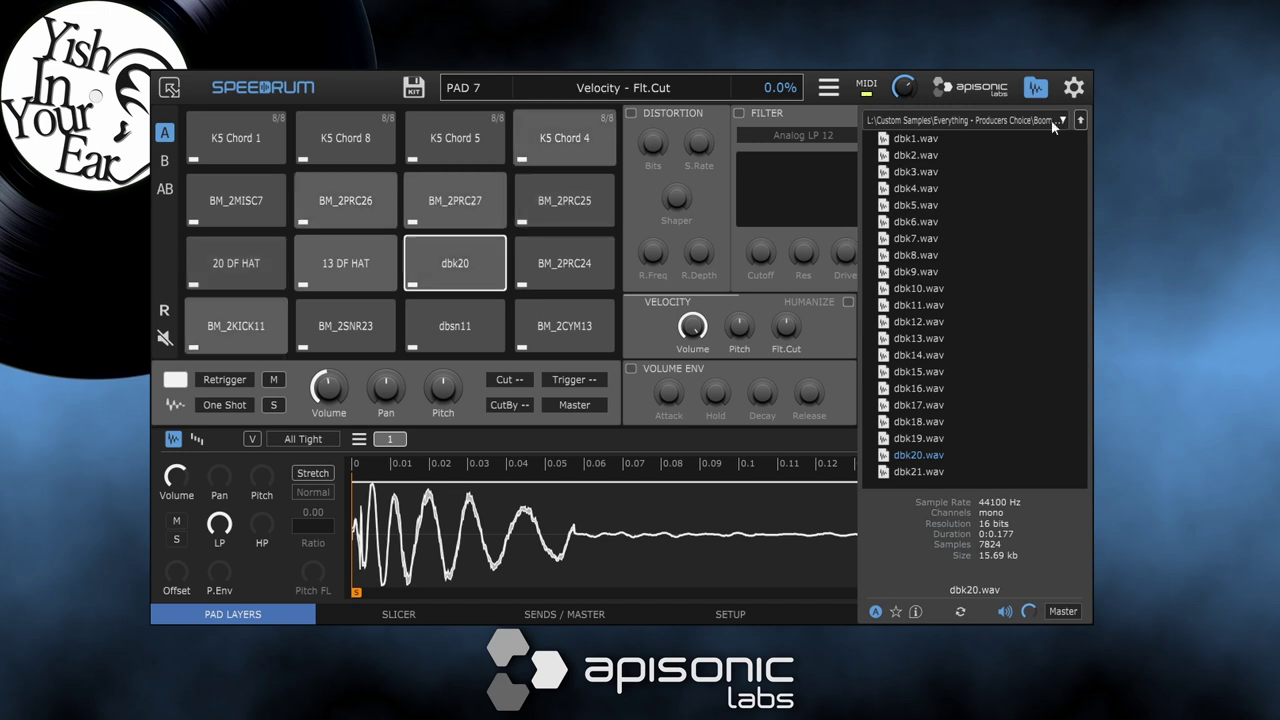
# Hide the sample browser and enable Transients on pad 7 with reduced sustain, 18.4% attack, Clip on and 2.02 dB gain
pyautogui.click(1037, 87)
pyautogui.click(993, 113)
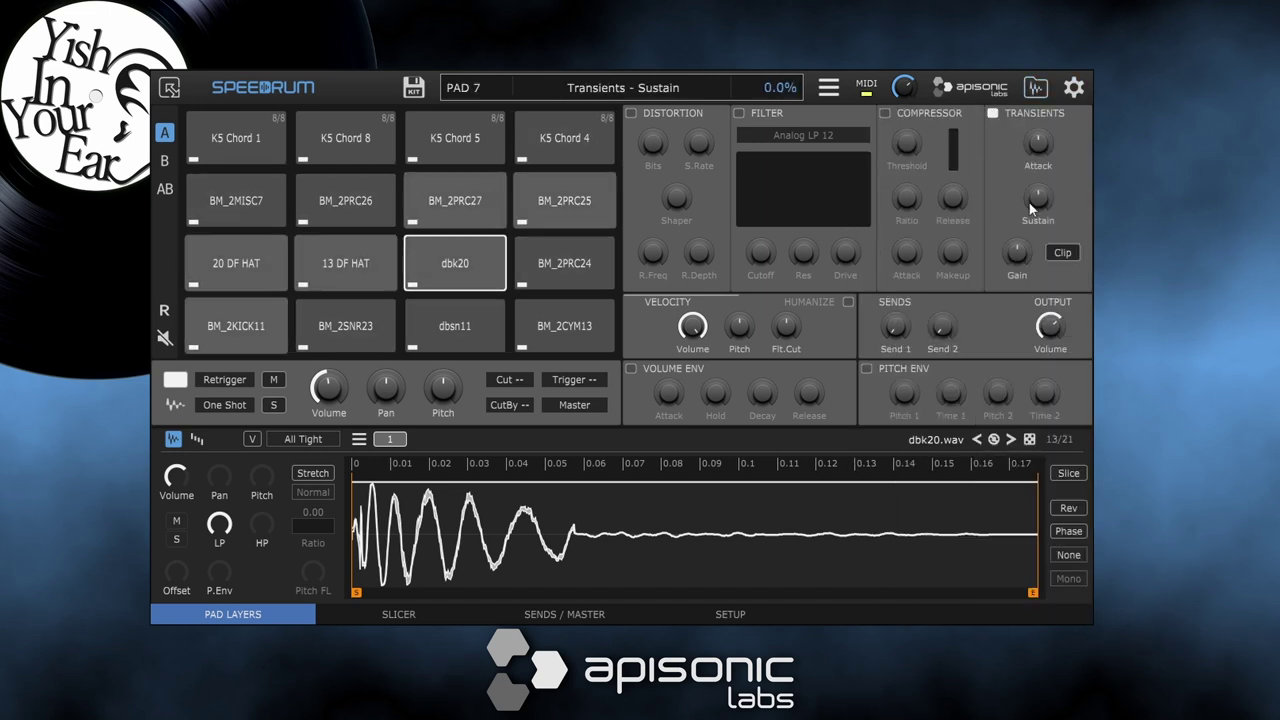
pyautogui.moveTo(1036, 204); pyautogui.dragTo(1036, 250)
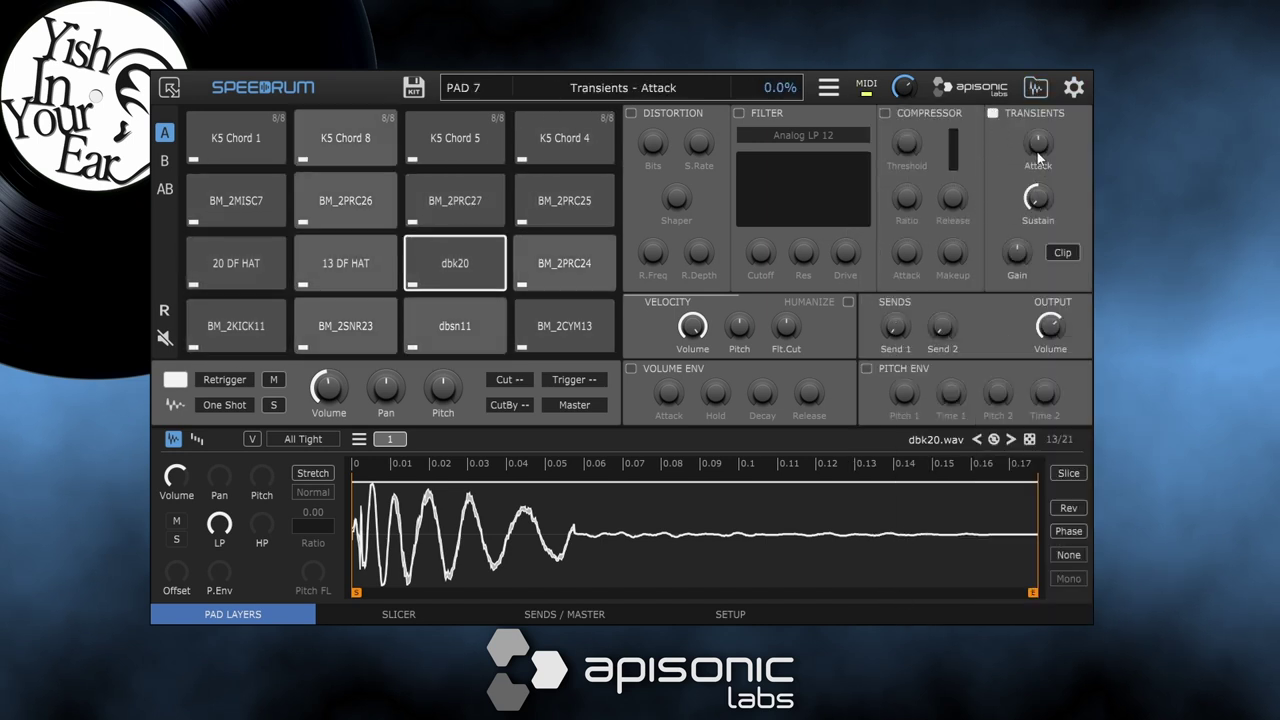
pyautogui.moveTo(1039, 149); pyautogui.dragTo(1042, 141)
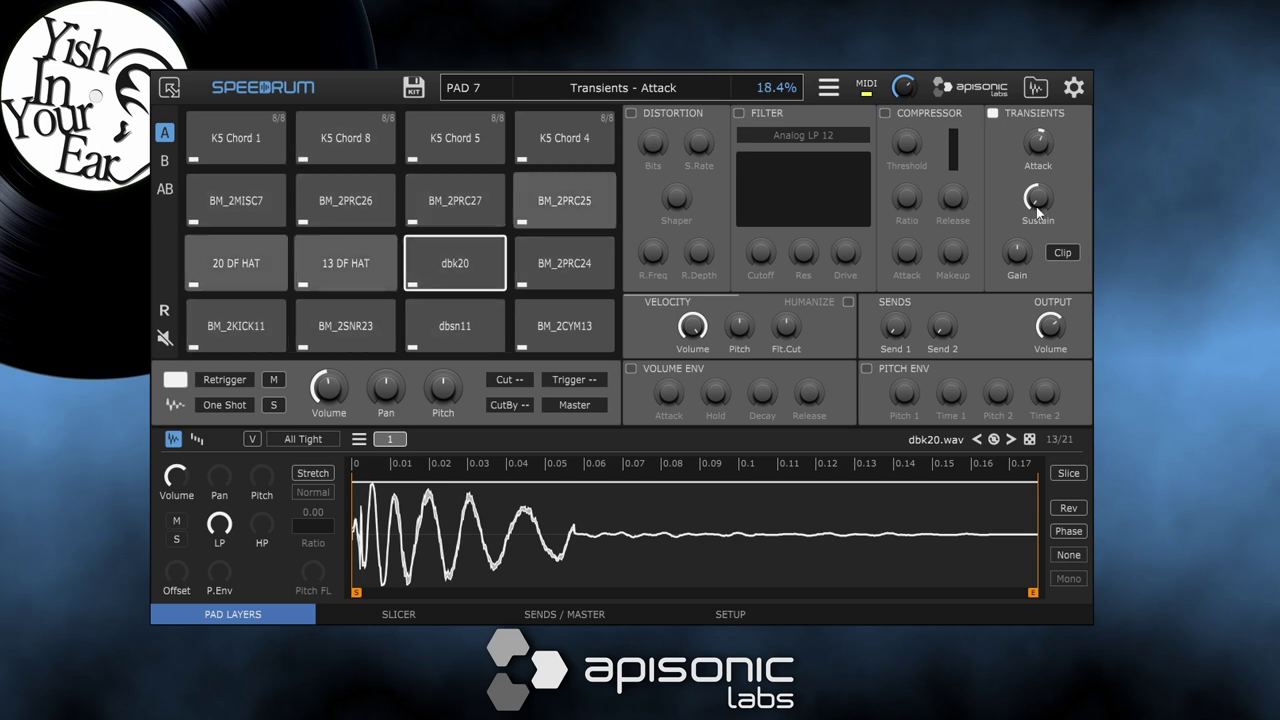
pyautogui.click(1053, 250)
pyautogui.moveTo(1025, 262); pyautogui.dragTo(1019, 239)
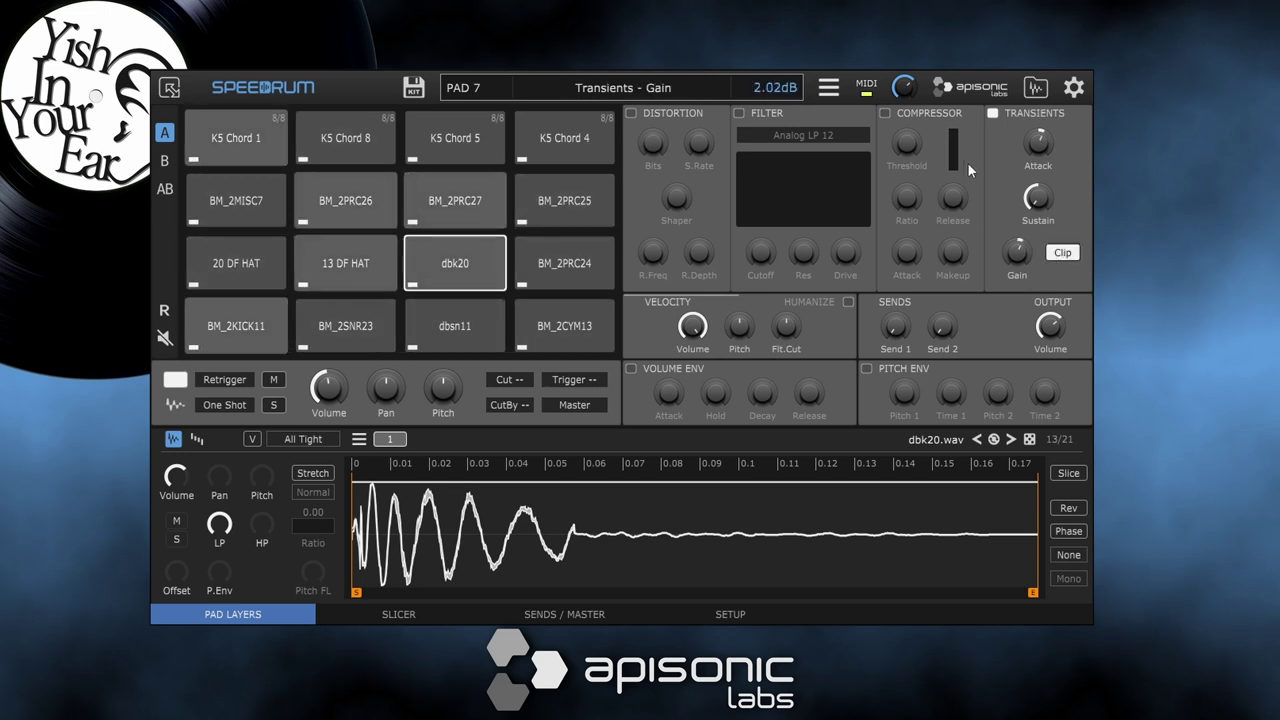
# Enable pad 7's compressor and volume envelope with a 50.61 ms decay, and rebalance dbk20's volume
pyautogui.click(885, 113)
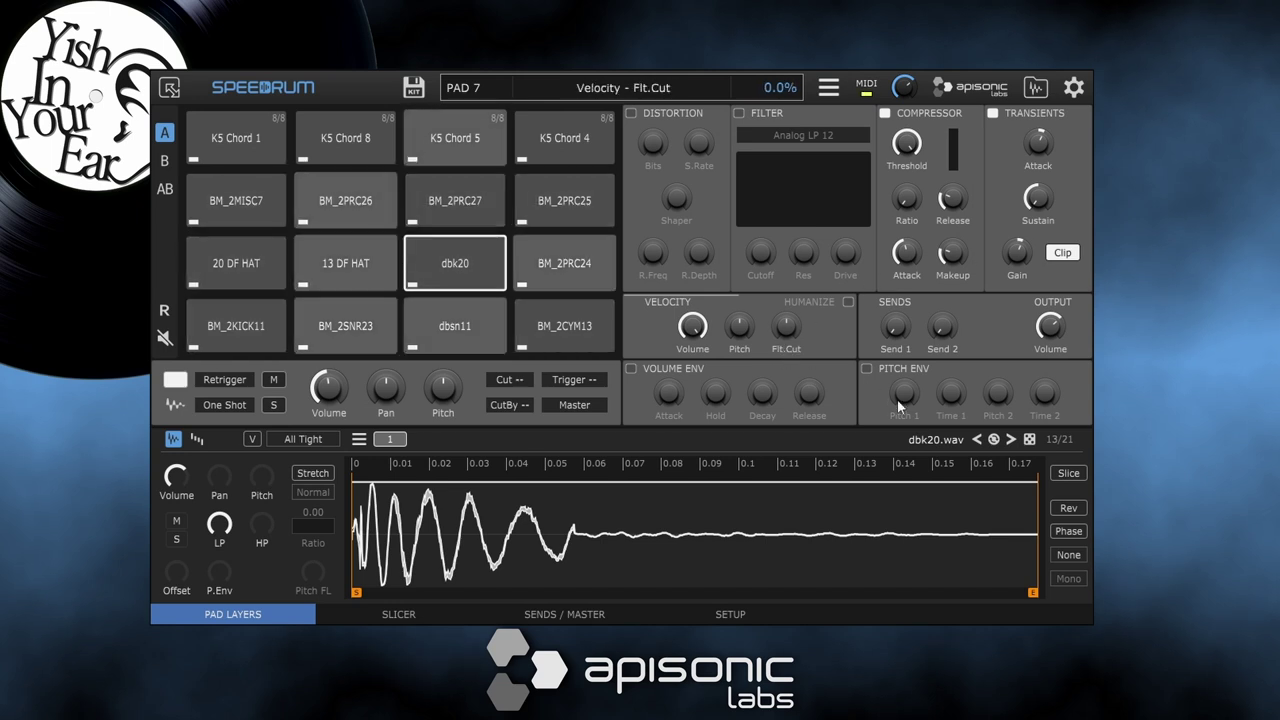
pyautogui.click(632, 369)
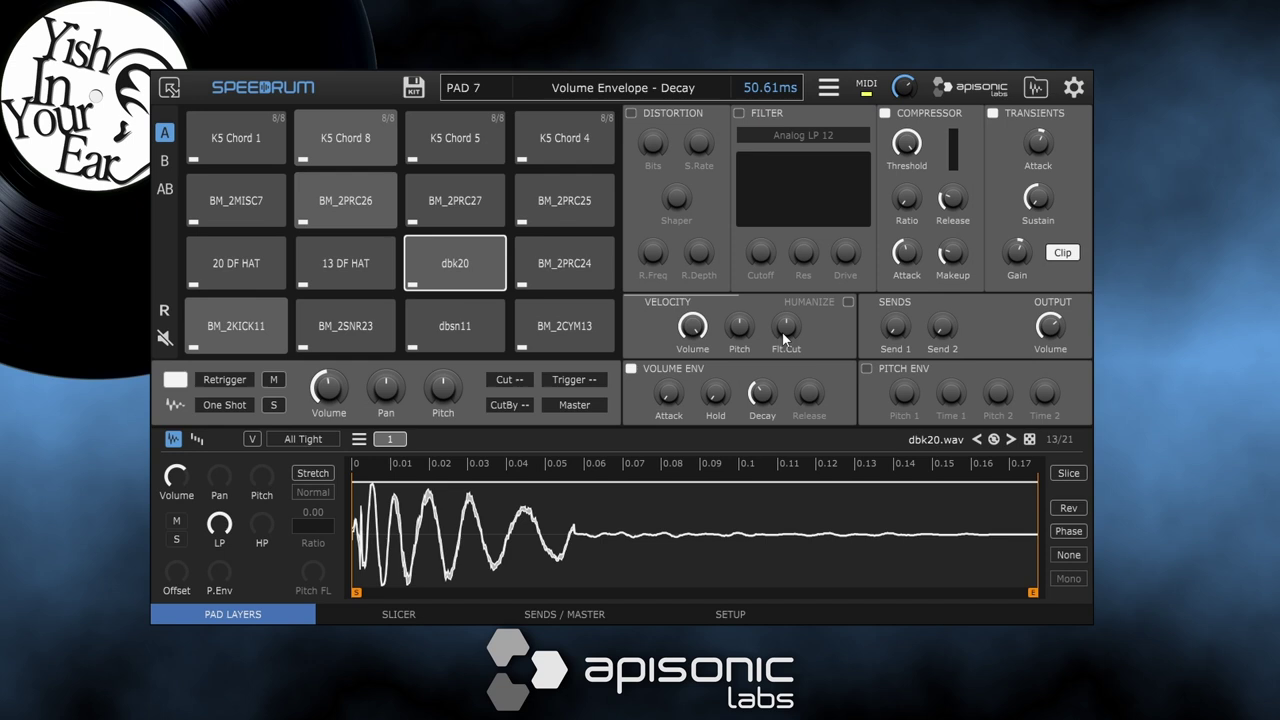
pyautogui.moveTo(780, 340); pyautogui.dragTo(780, 353)
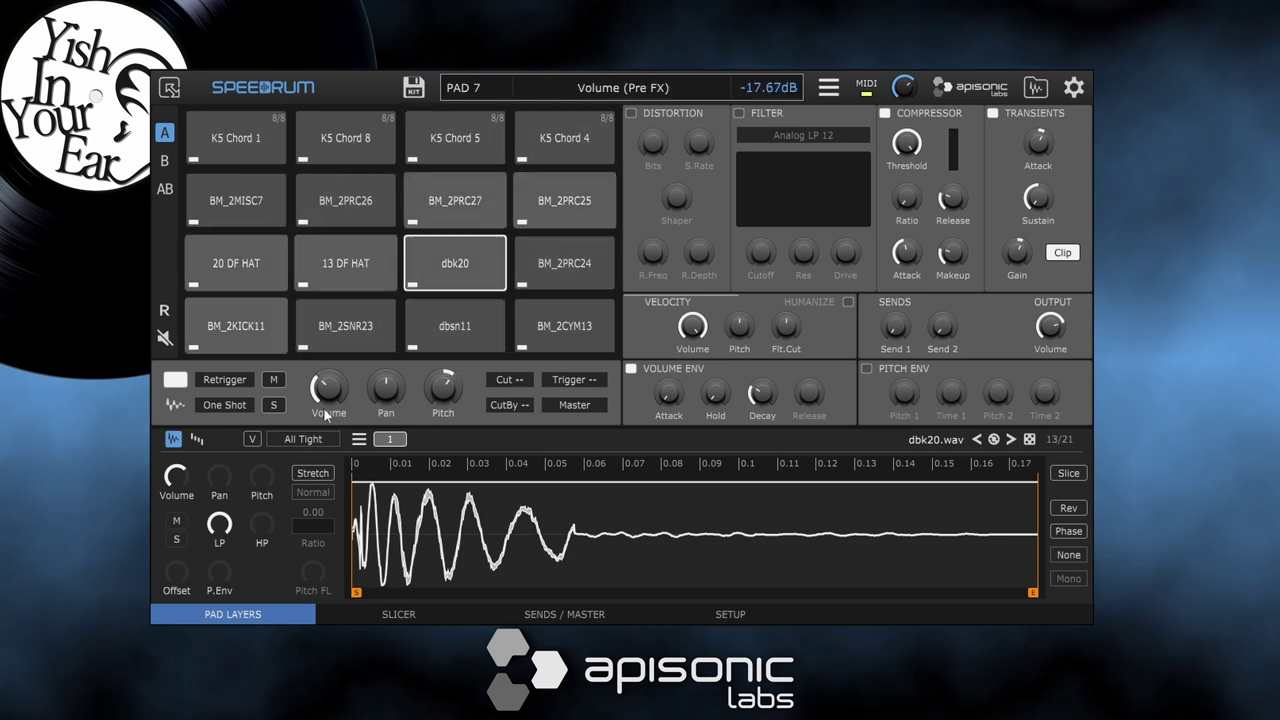
pyautogui.moveTo(325, 413); pyautogui.dragTo(330, 403)
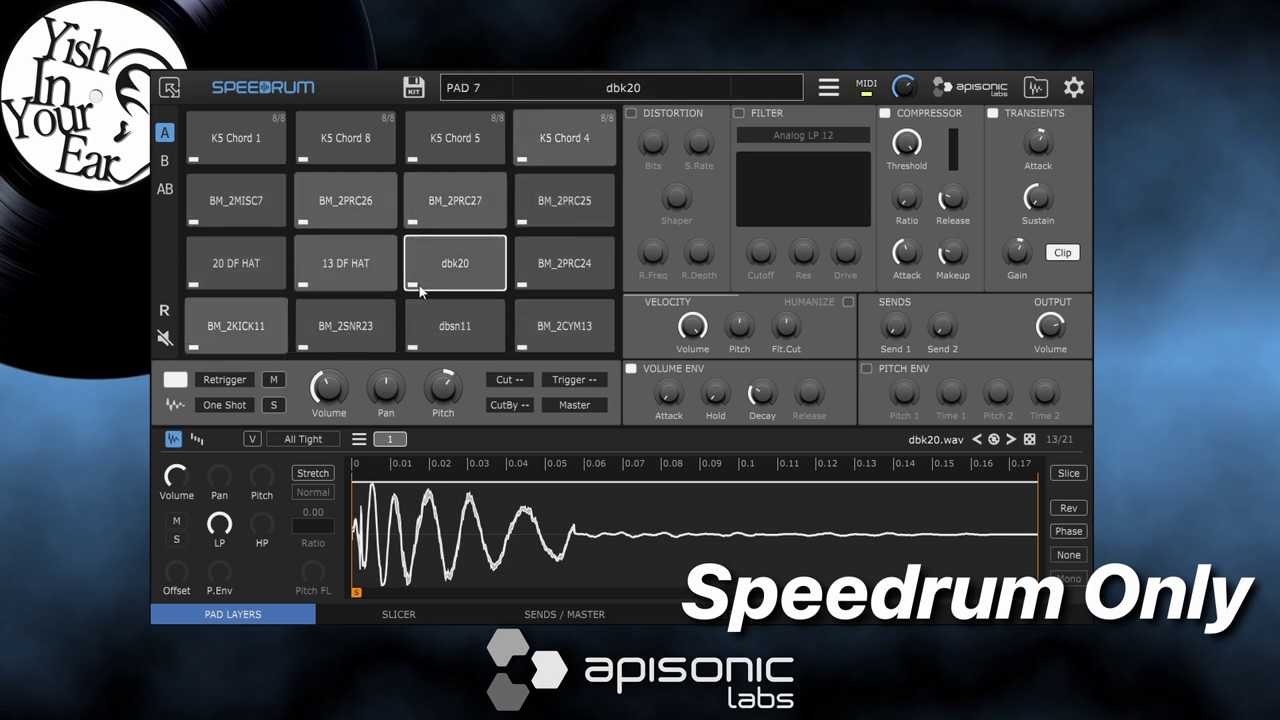
# Review the volume, pan and send settings of the BM_2PRC25 and BM_2PRC26 percussion pads
pyautogui.click(565, 205)
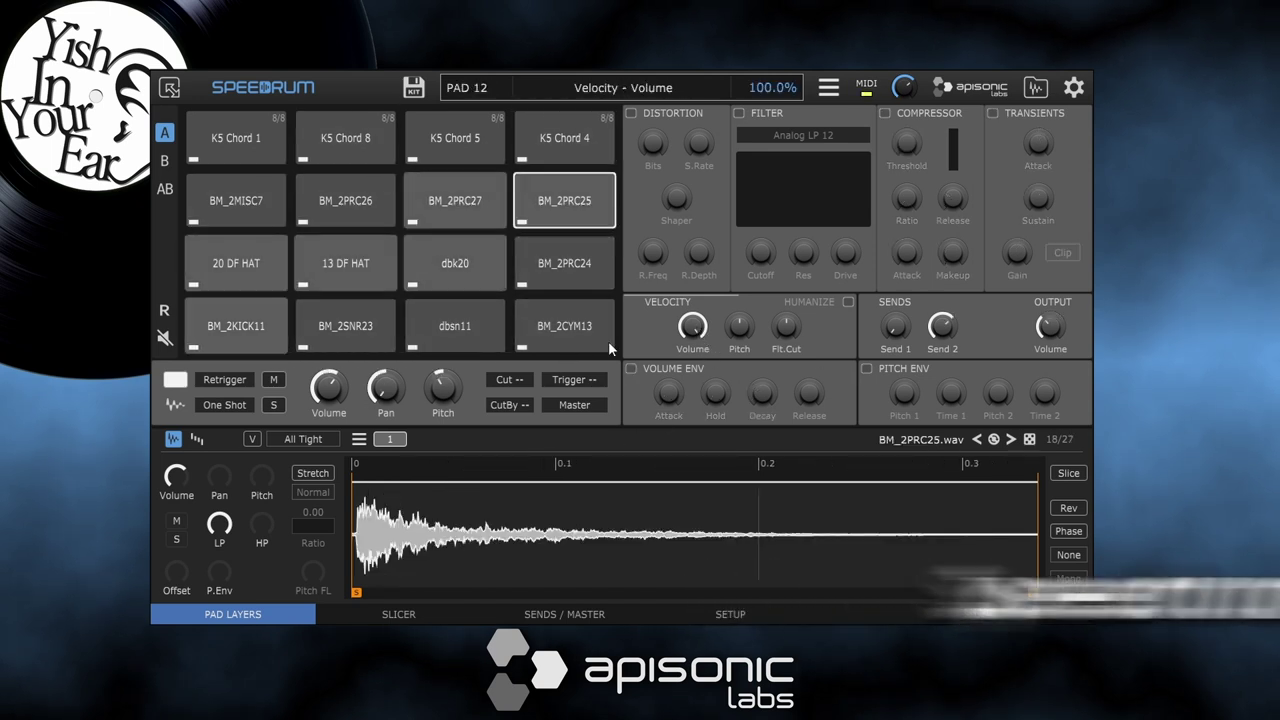
pyautogui.click(372, 228)
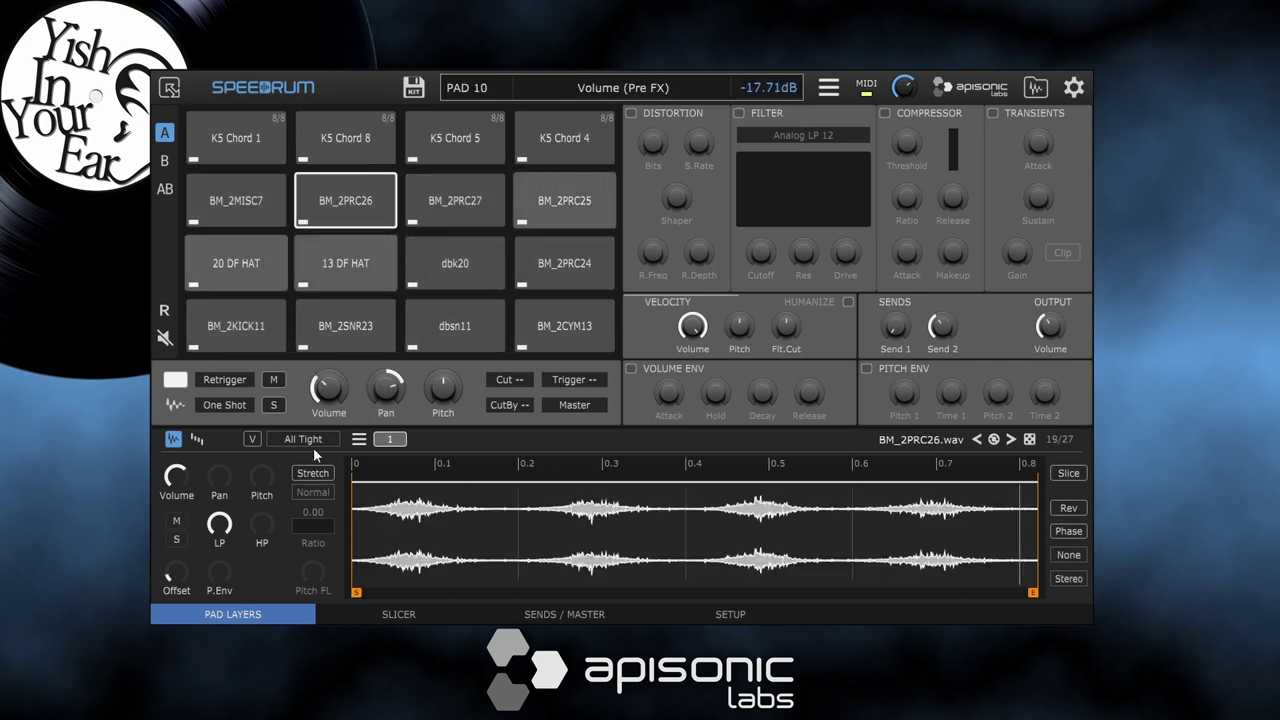
# Lower 20 DF HAT's volume to about -20.48 dB, set 13 DF HAT's to about -18.83 dB, and pan 13 DF HAT further right
pyautogui.click(250, 268)
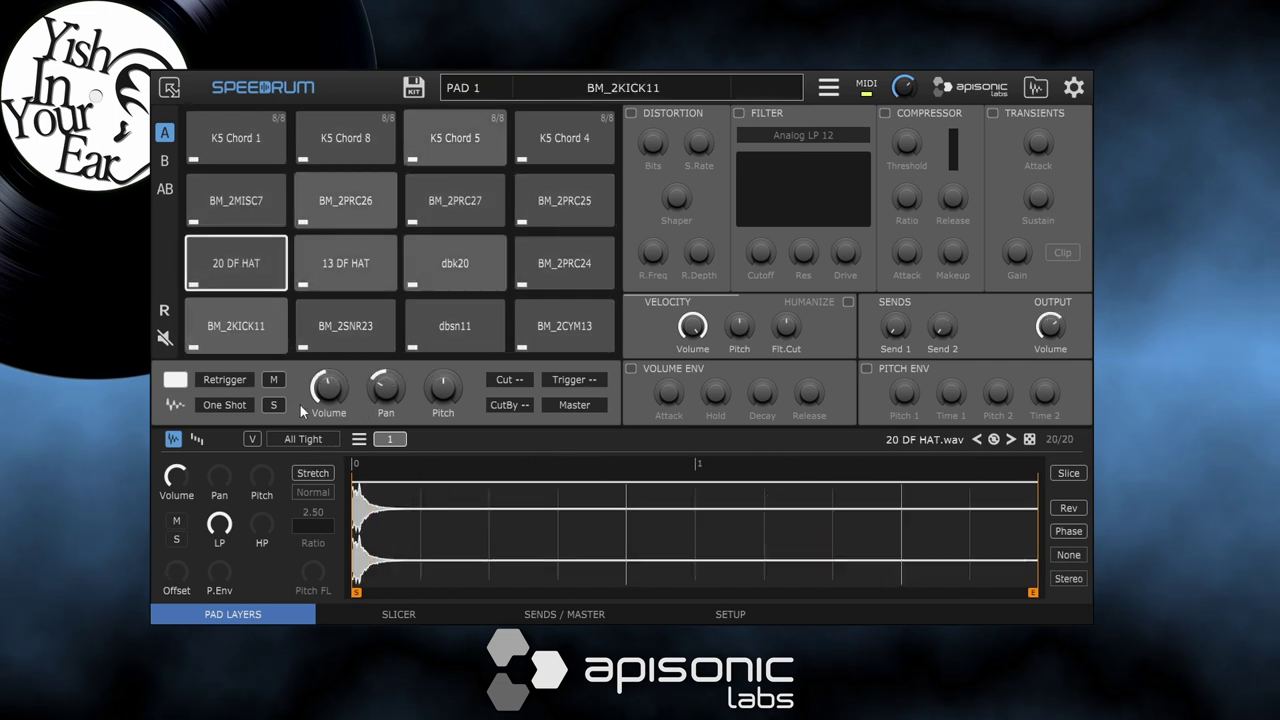
pyautogui.moveTo(330, 403)
pyautogui.mouseDown()
pyautogui.moveTo(322, 461)
pyautogui.moveTo(323, 412)
pyautogui.mouseUp()
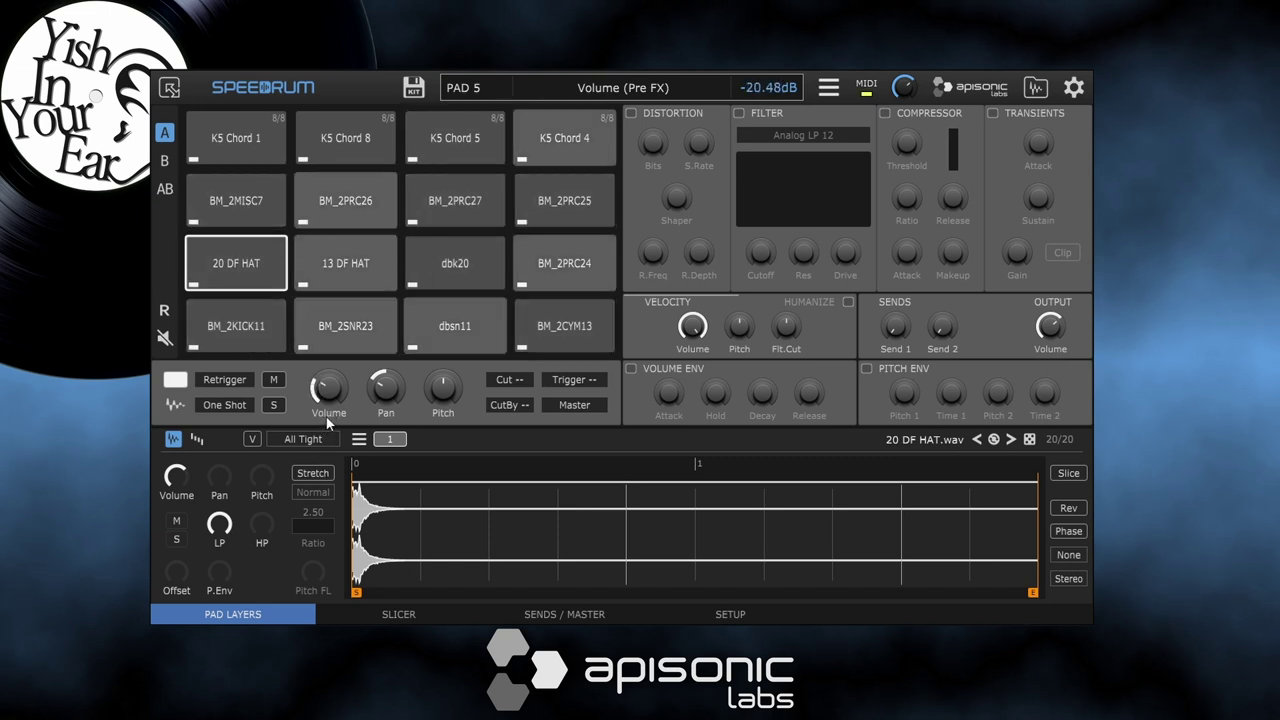
pyautogui.moveTo(390, 386); pyautogui.dragTo(394, 398)
pyautogui.click(345, 267)
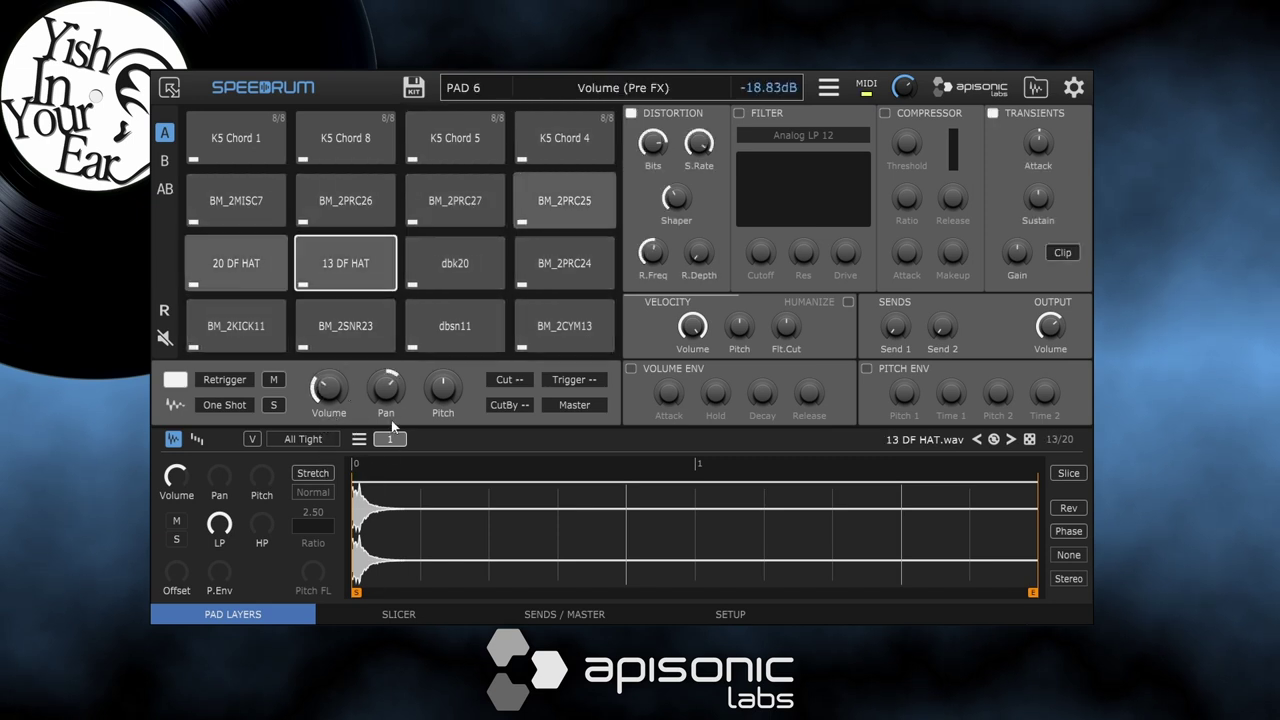
pyautogui.moveTo(410, 388); pyautogui.dragTo(378, 414)
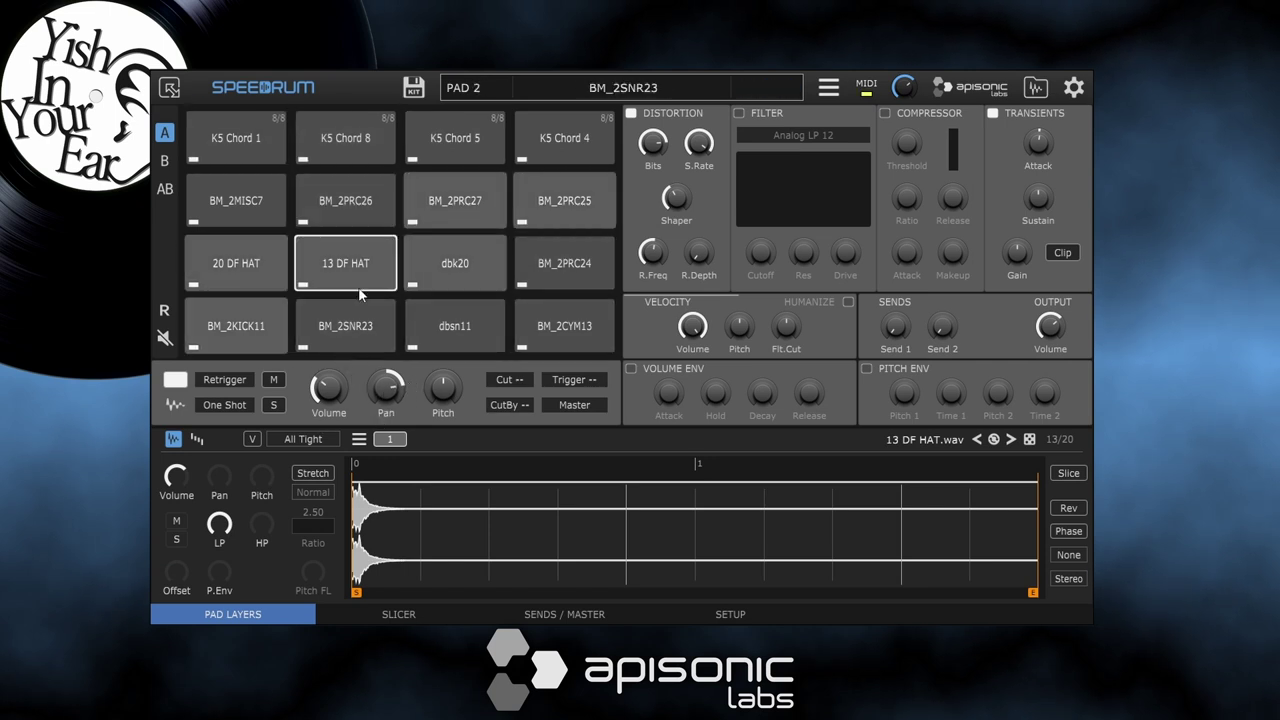
# Raise the BM_2PRC26 percussion pad's volume and adjust its sample layer's time offset
pyautogui.click(353, 193)
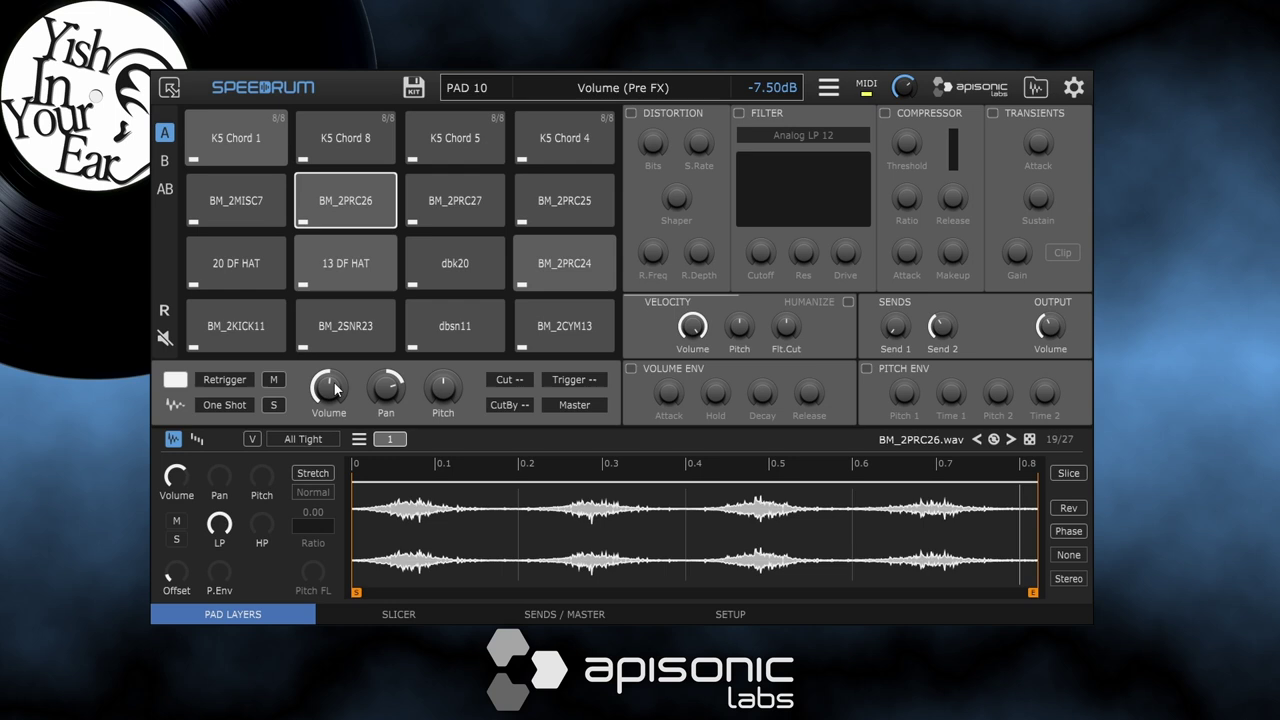
pyautogui.moveTo(350, 365); pyautogui.dragTo(348, 388)
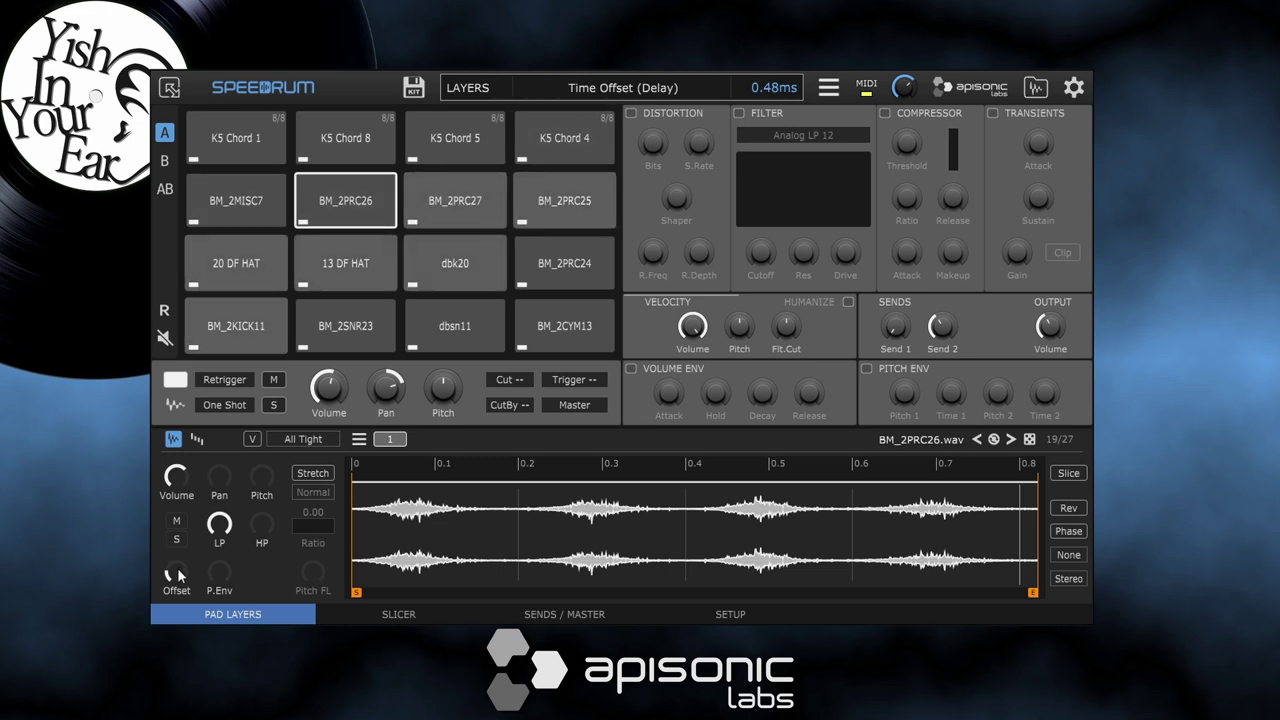
pyautogui.moveTo(181, 585); pyautogui.dragTo(196, 558)
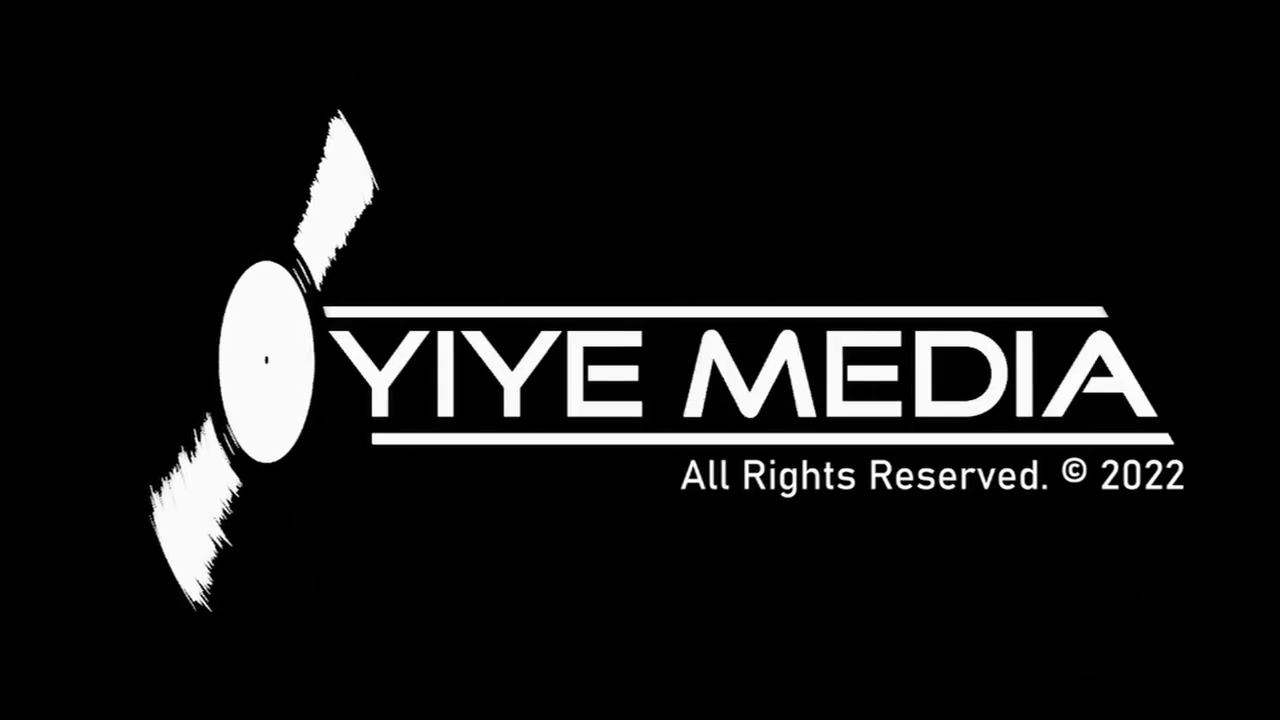